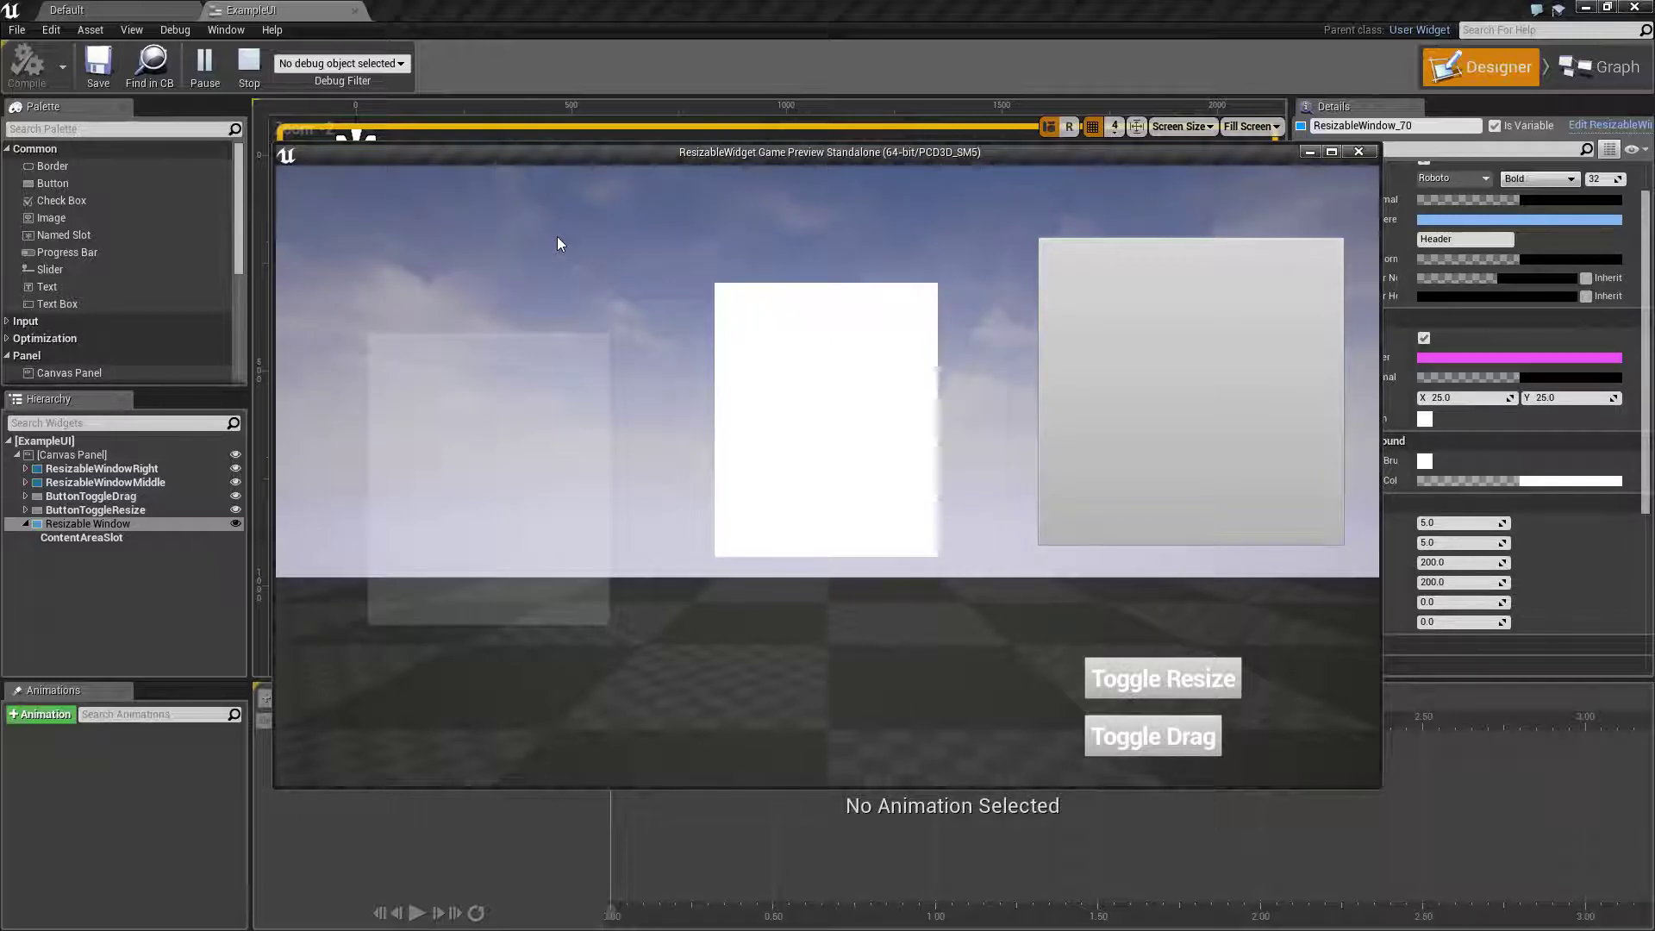
Move the left preview window by its header and resize it from its corner several times.
mouse_move(548, 355)
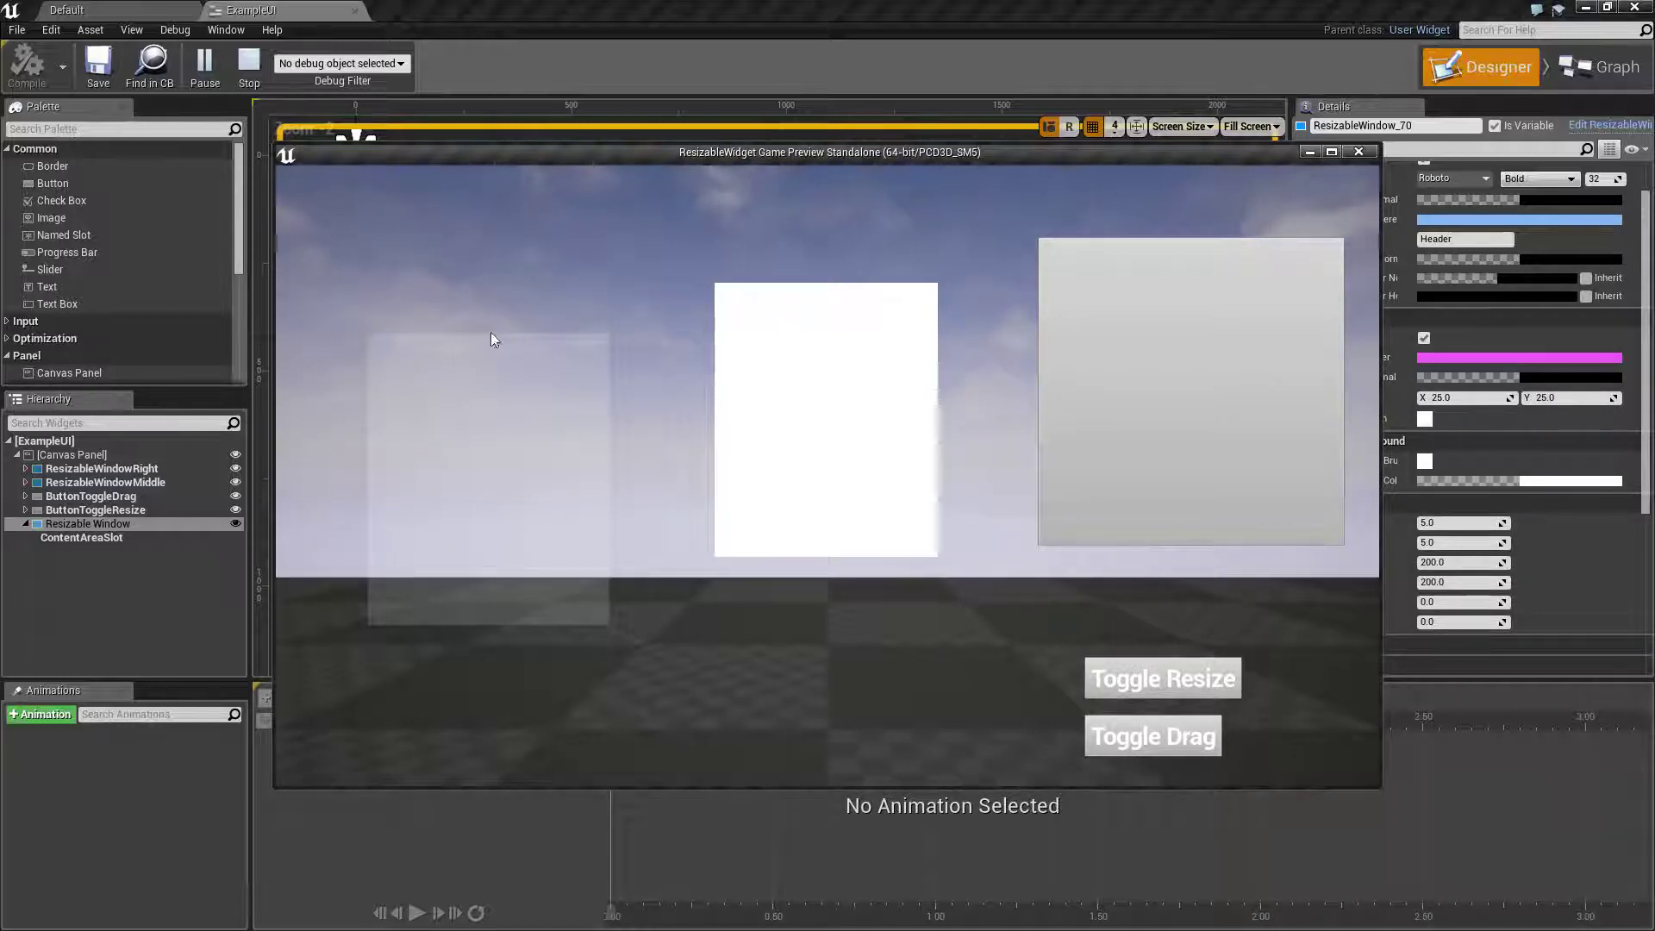
drag(492, 350, 465, 297)
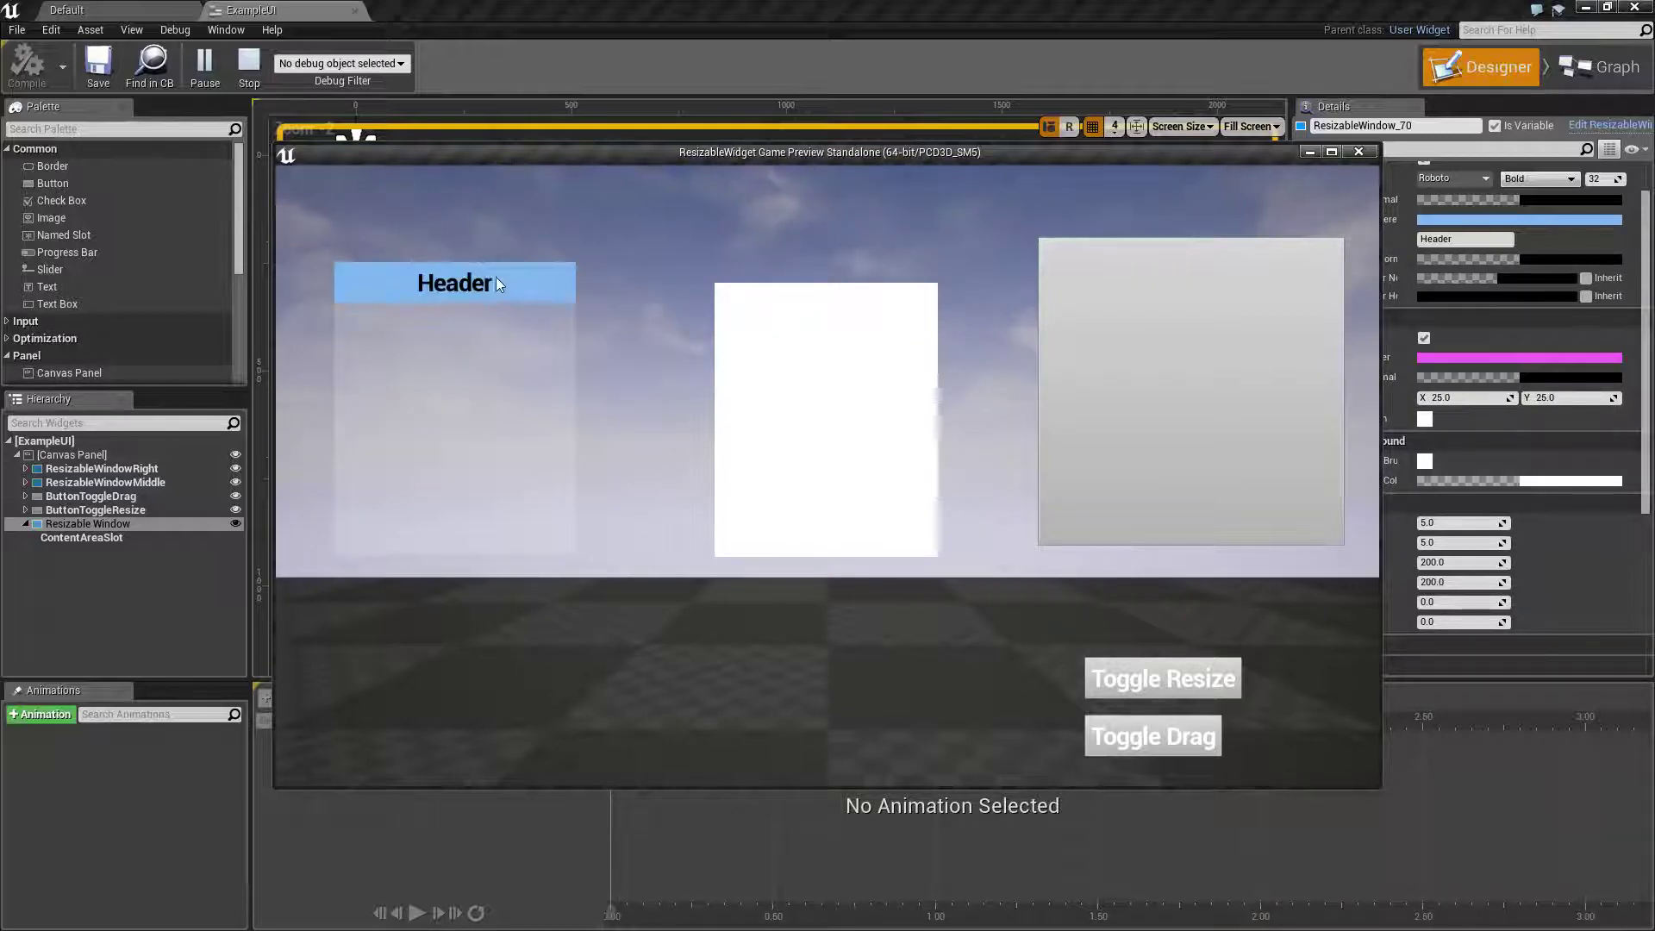
mouse_move(512, 275)
mouse_down()
mouse_move(602, 361)
mouse_move(729, 222)
mouse_move(506, 255)
mouse_move(806, 269)
mouse_move(488, 274)
mouse_up()
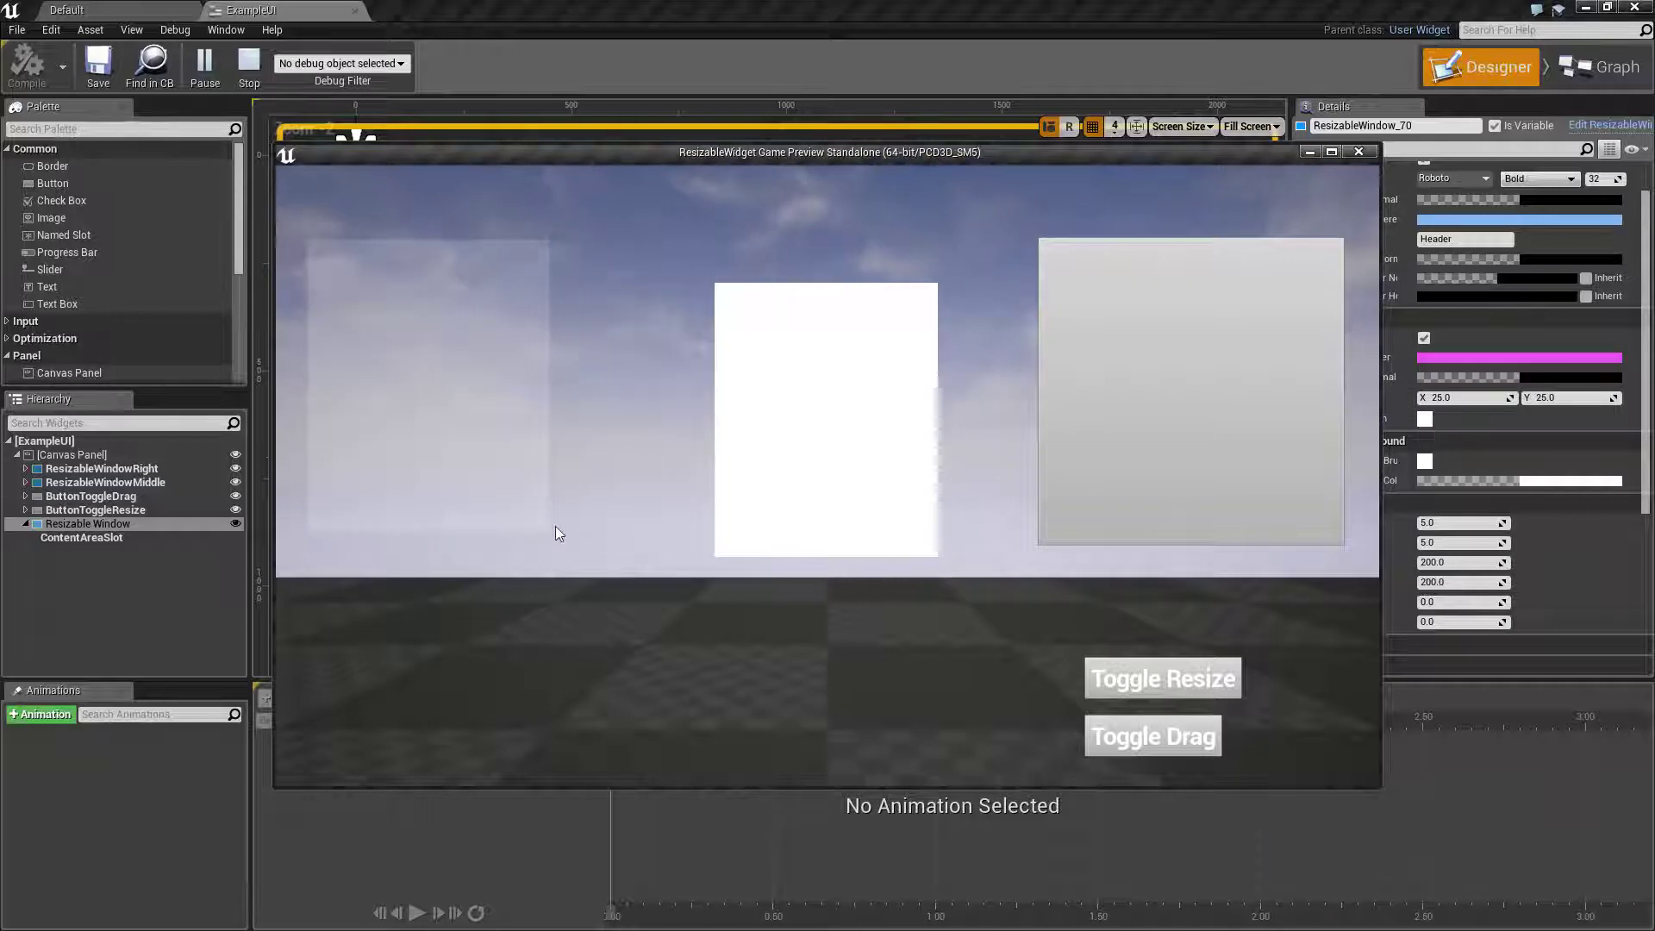
drag(543, 529, 666, 608)
mouse_move(497, 265)
mouse_down()
mouse_move(274, 259)
mouse_move(525, 176)
mouse_move(550, 805)
mouse_move(525, 273)
mouse_up()
drag(669, 626, 526, 477)
drag(454, 286, 492, 324)
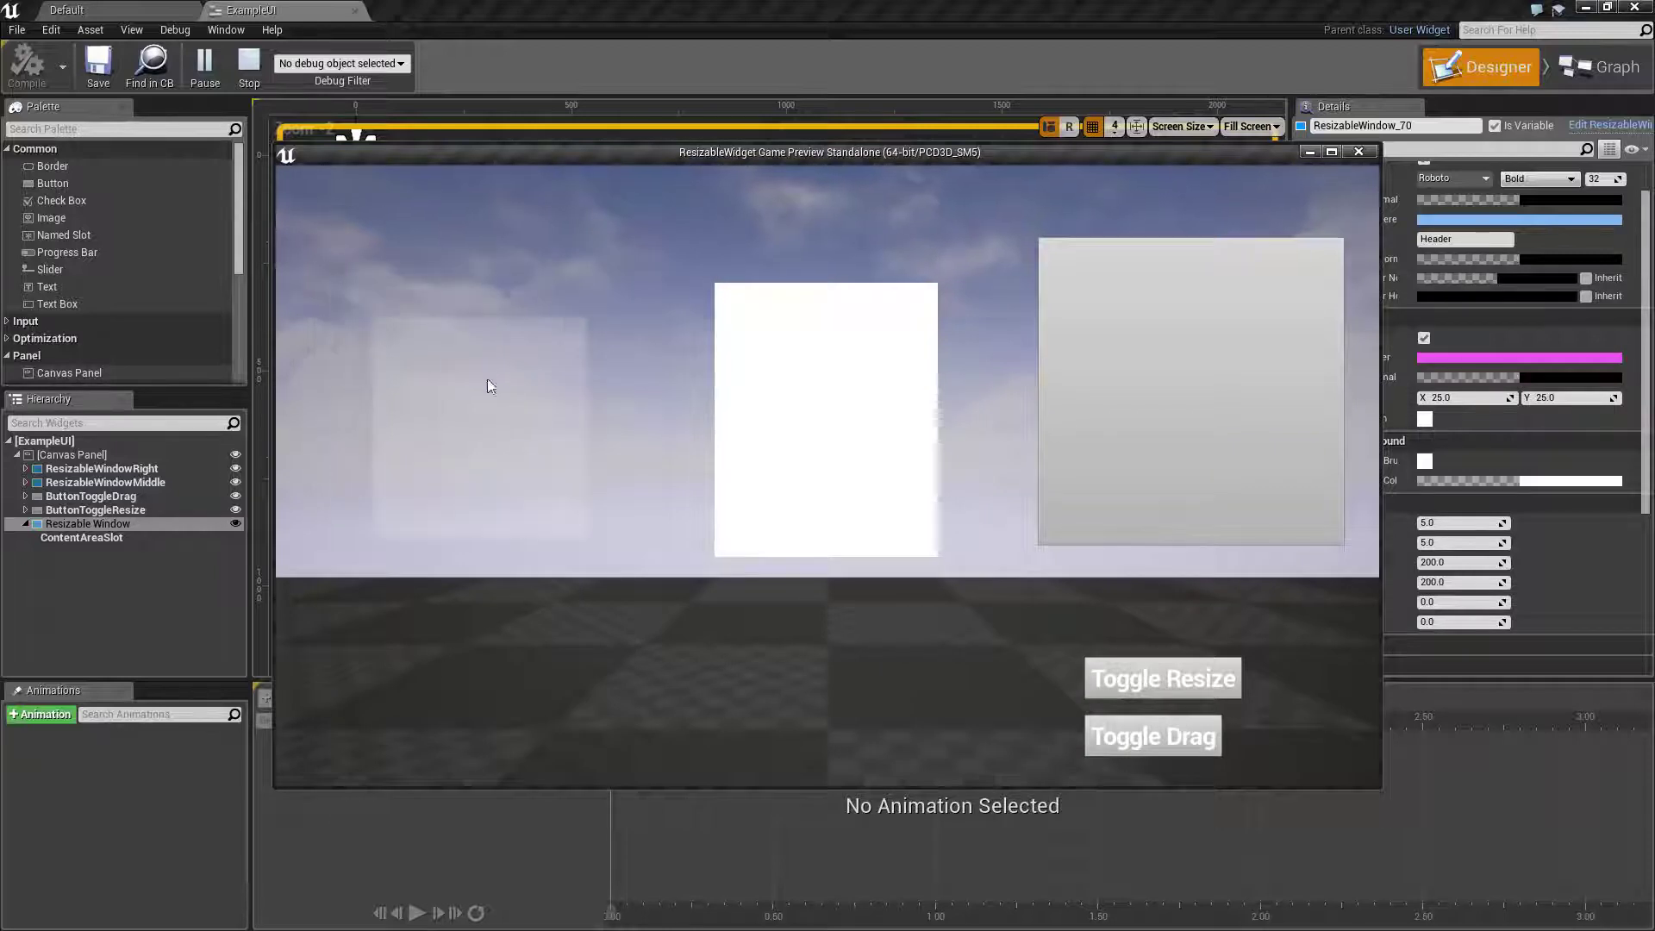
Move the middle panel lower, then click the right panel three times to fire its message.
drag(826, 319, 772, 274)
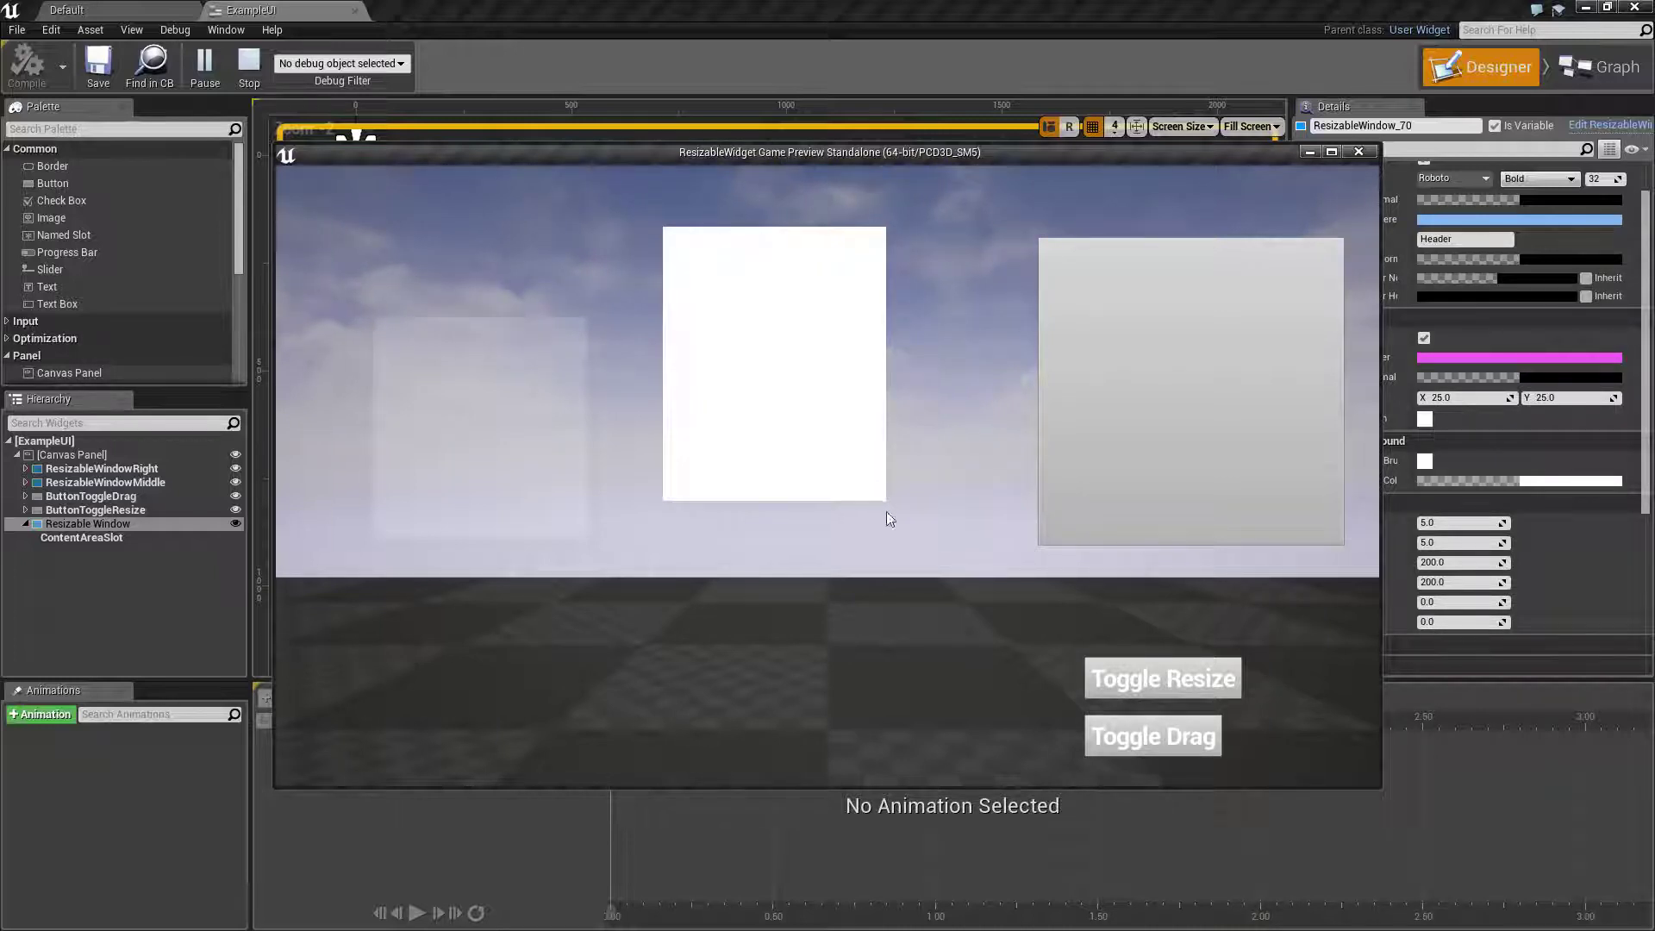
drag(774, 267, 790, 330)
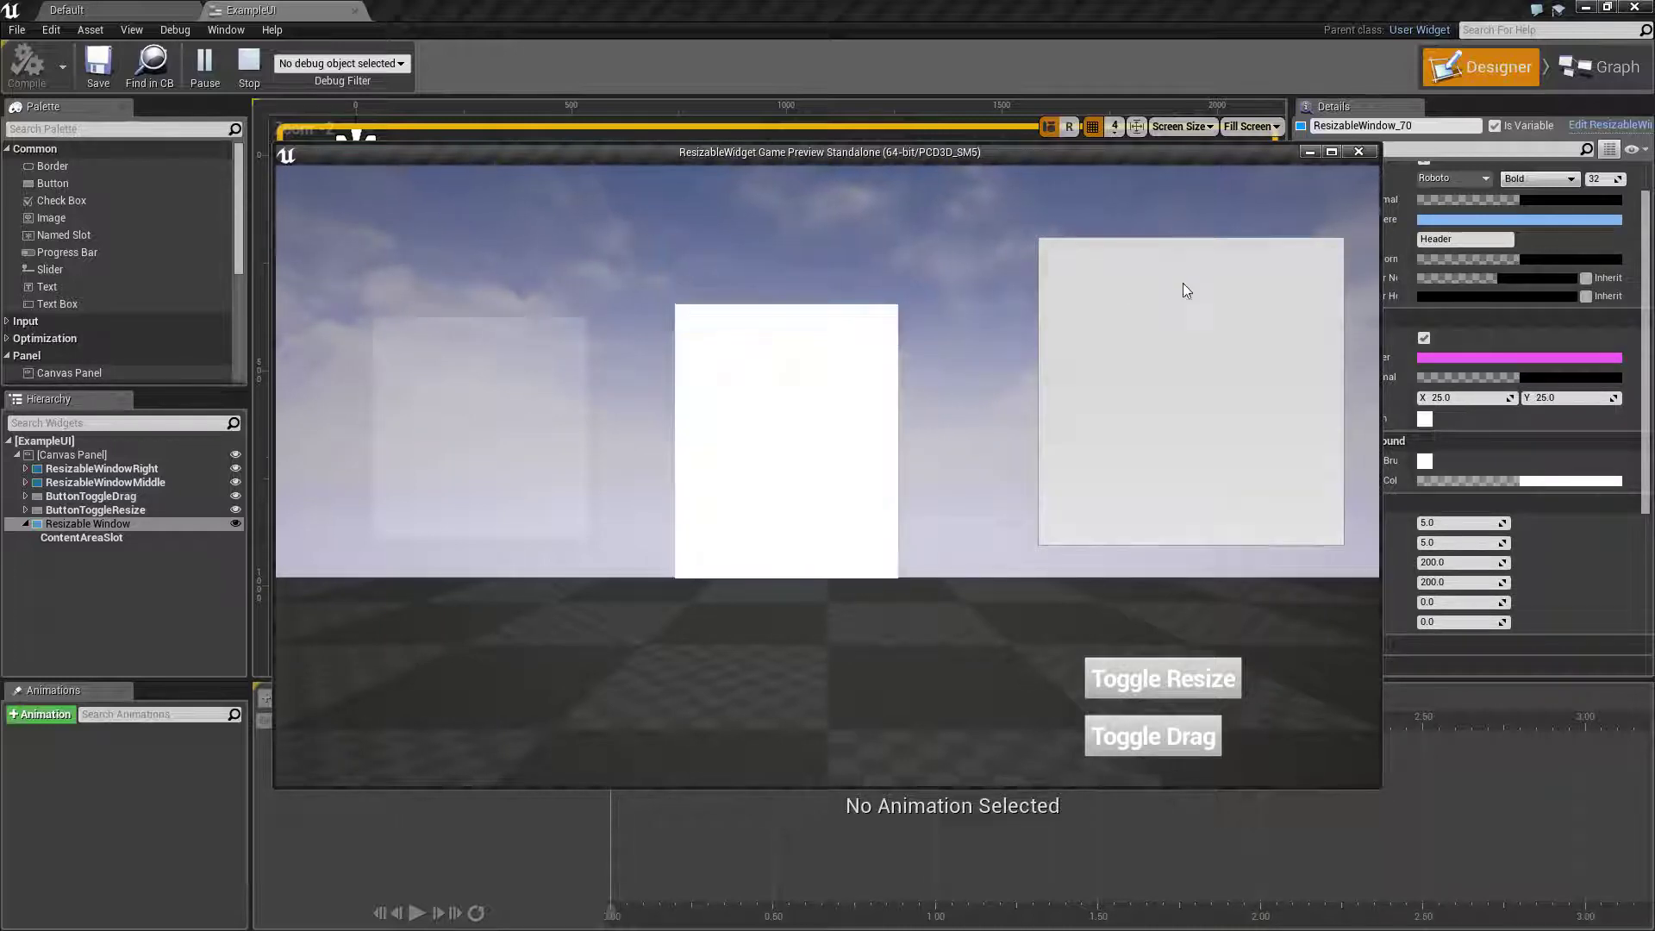
click(1134, 329)
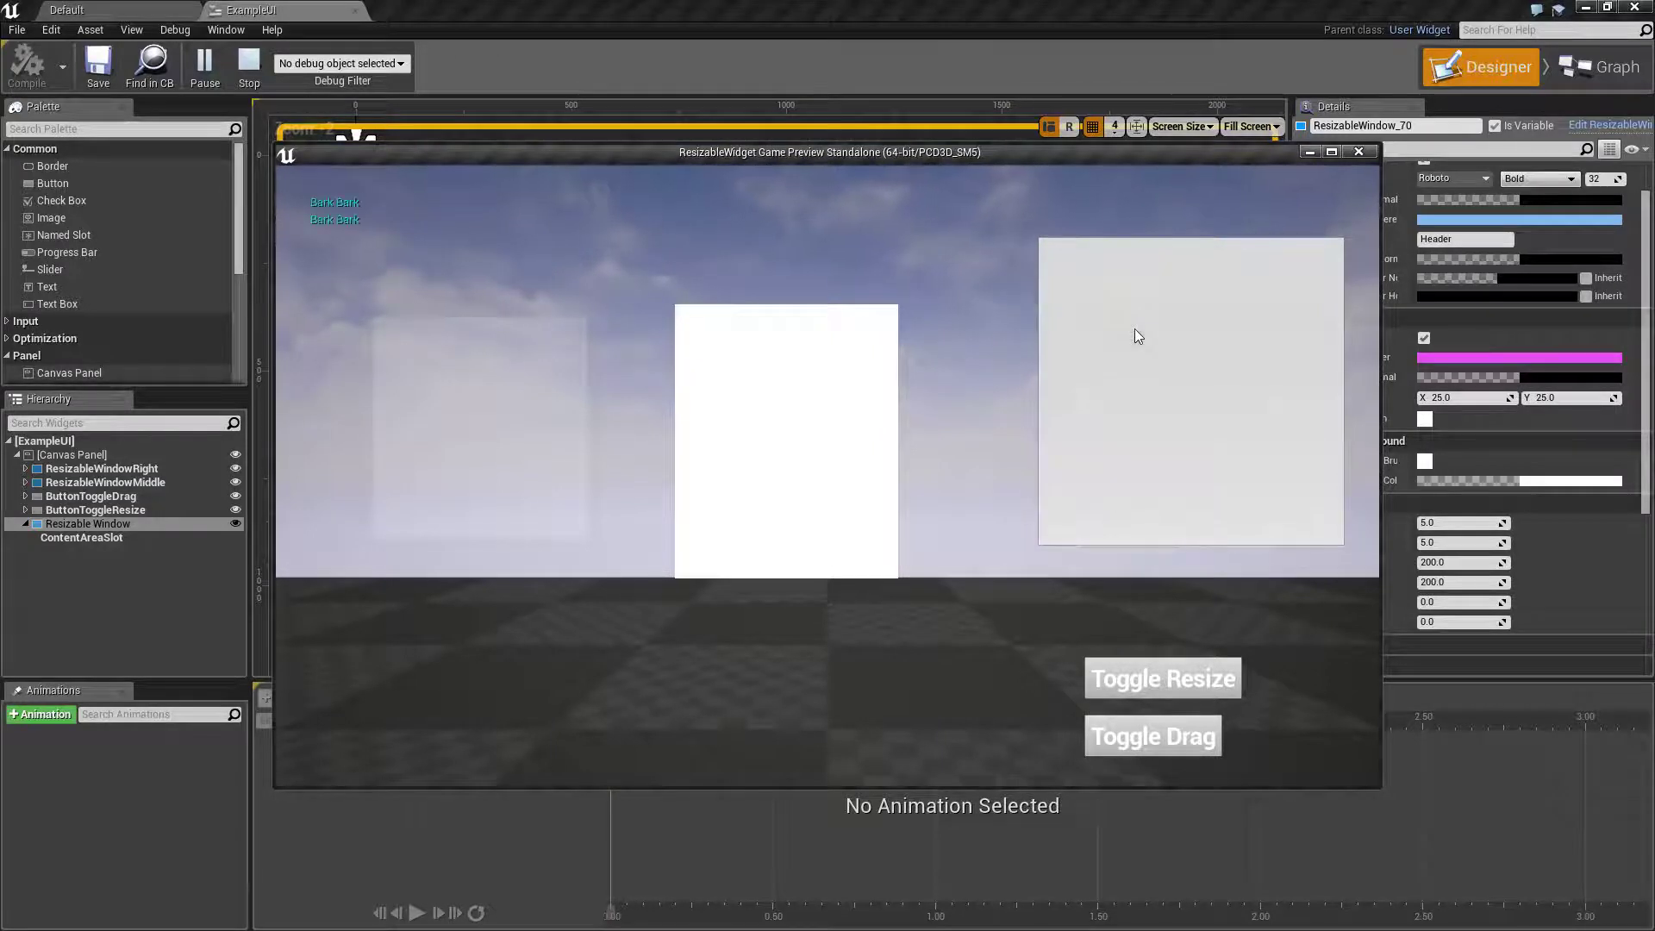
click(1135, 336)
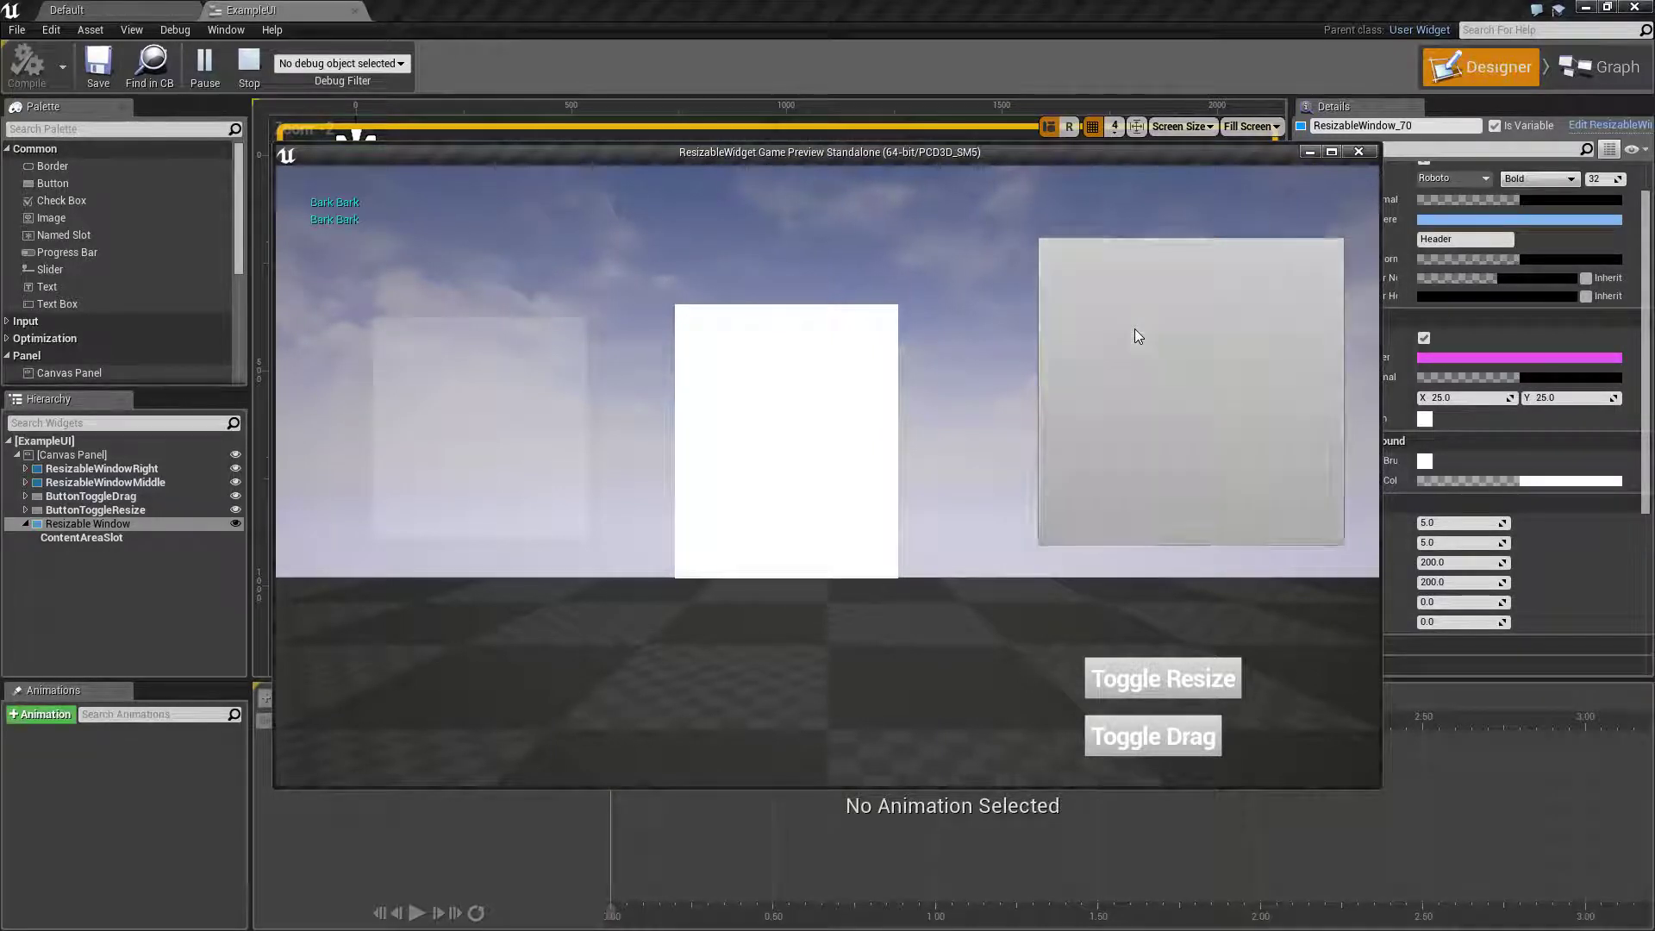
click(1132, 249)
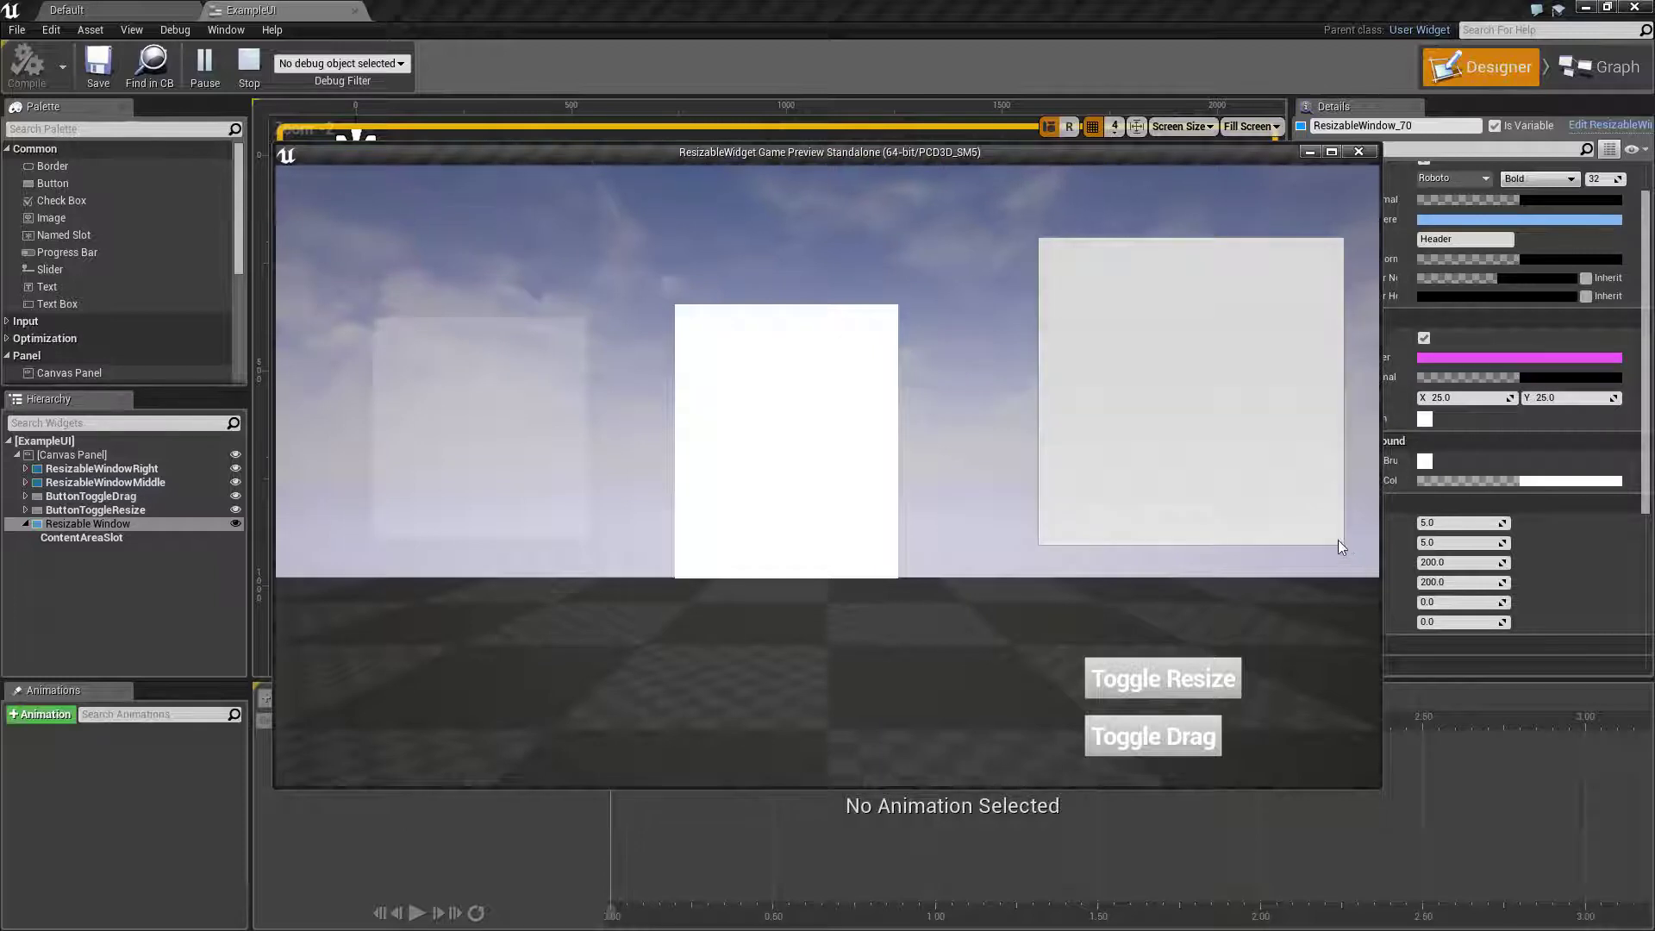
Toggle Resize, shrink and shift the right panel left, toggle Drag, and click it twice more.
click(1193, 681)
drag(1338, 535, 1286, 521)
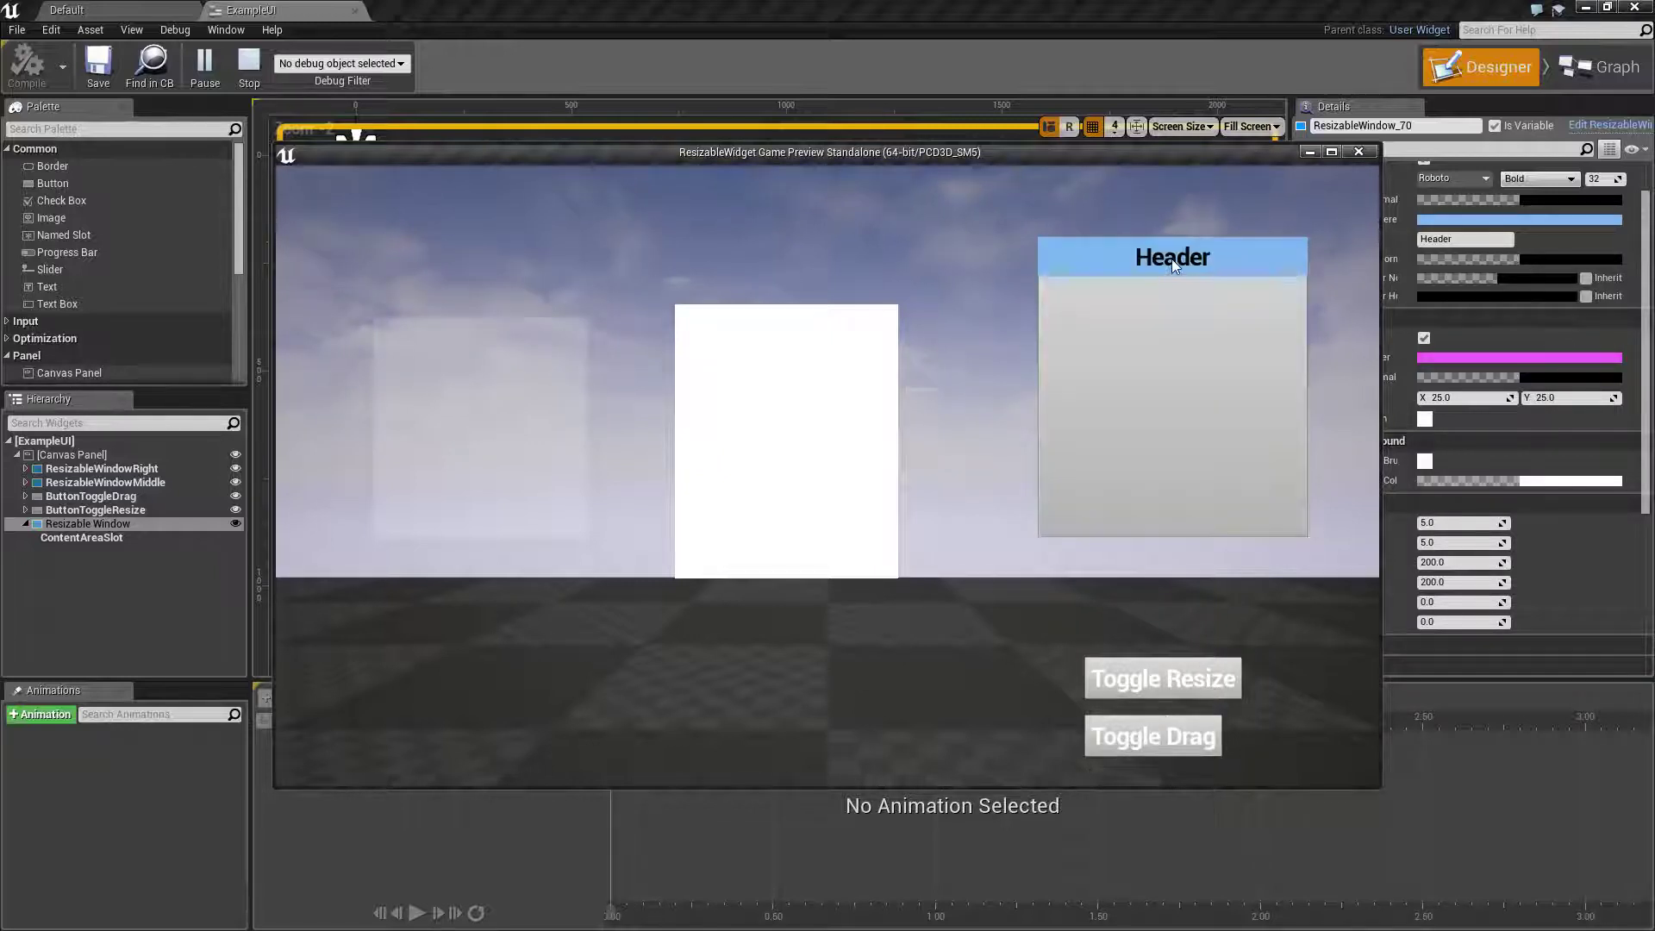
drag(1171, 259, 1094, 248)
click(1165, 729)
click(1074, 229)
click(1109, 255)
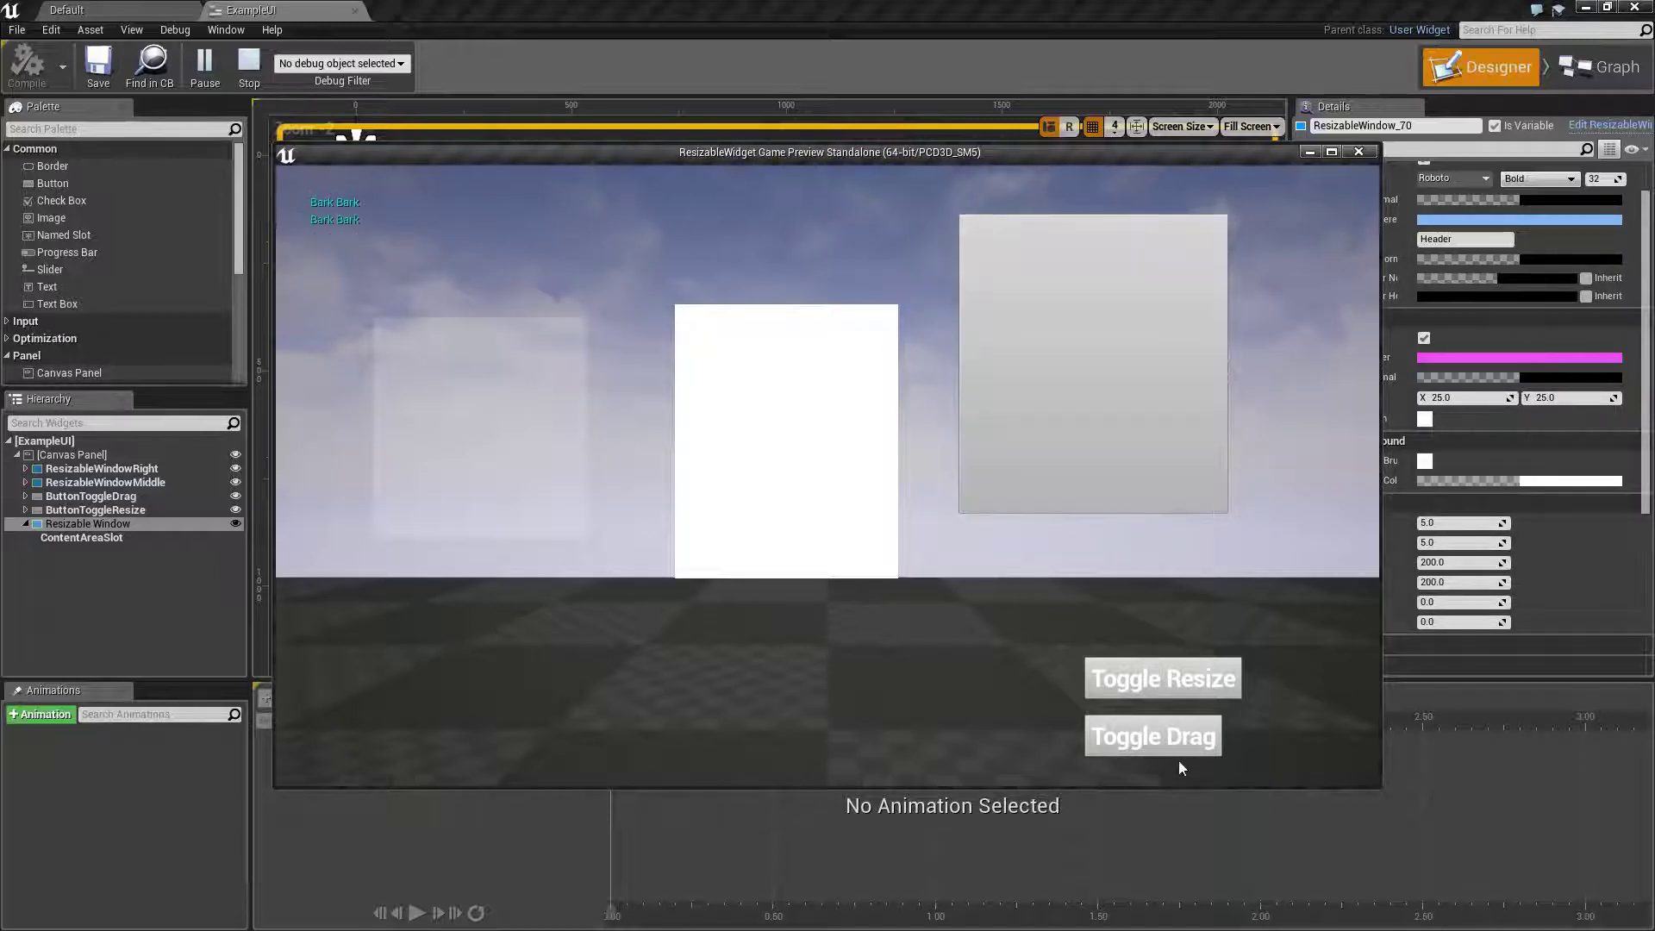
Re-enable resizing, enlarge the right panel from its corner, then toggle resizing off again.
click(1164, 681)
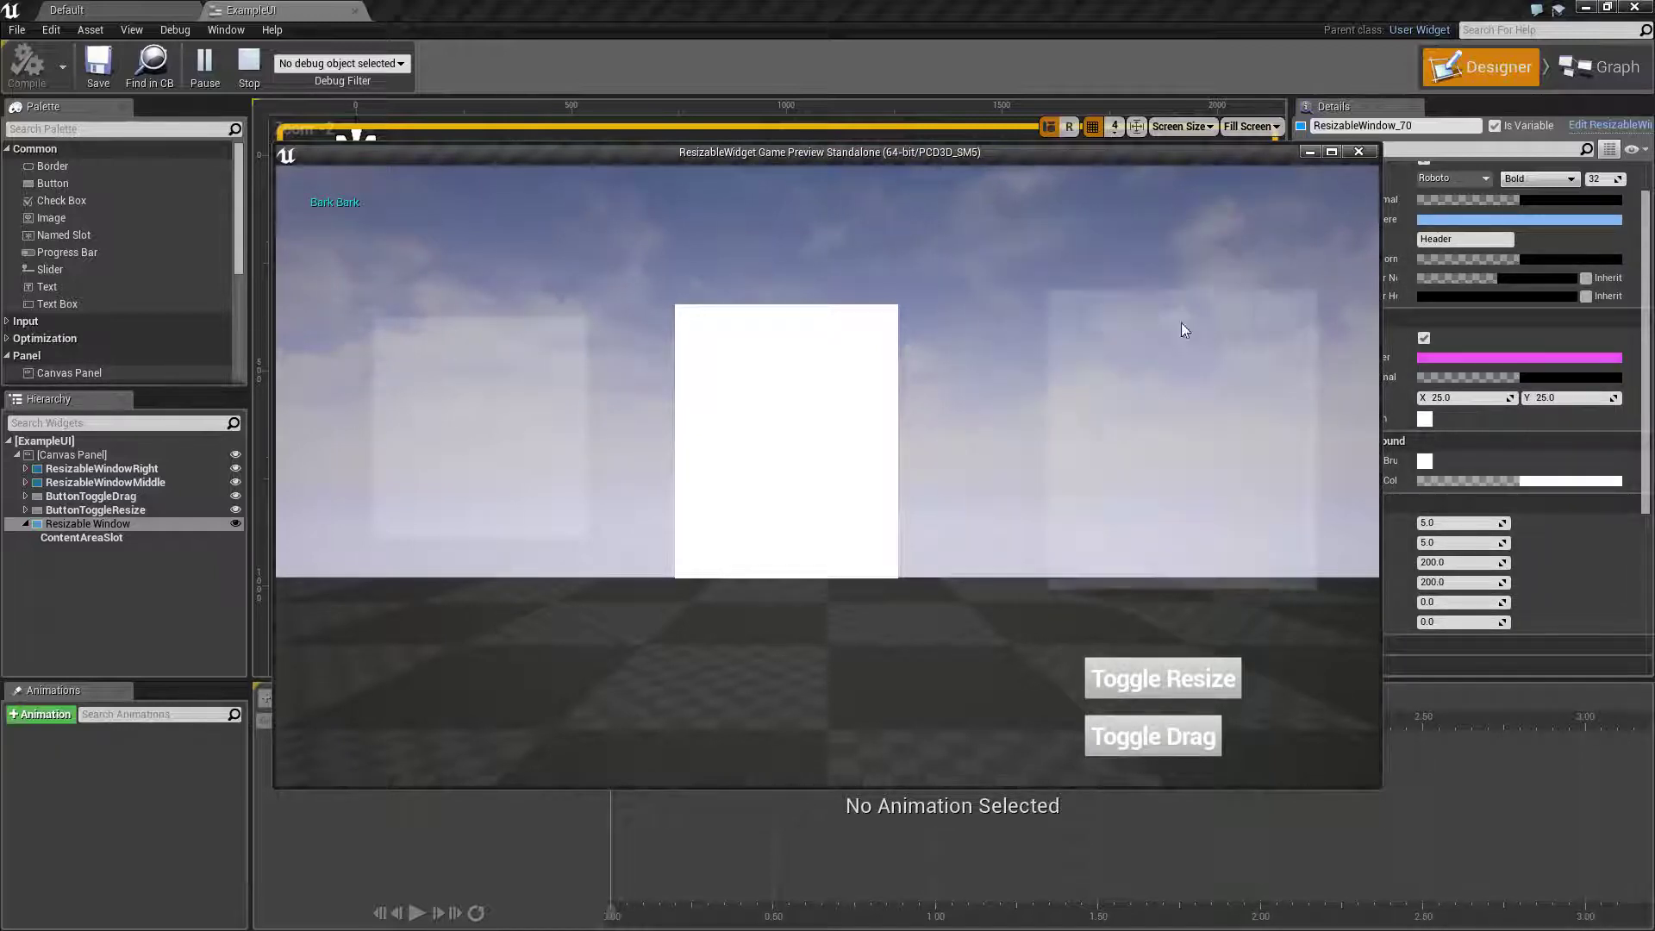
drag(1202, 479, 1314, 597)
click(1120, 372)
click(1187, 687)
mouse_move(453, 336)
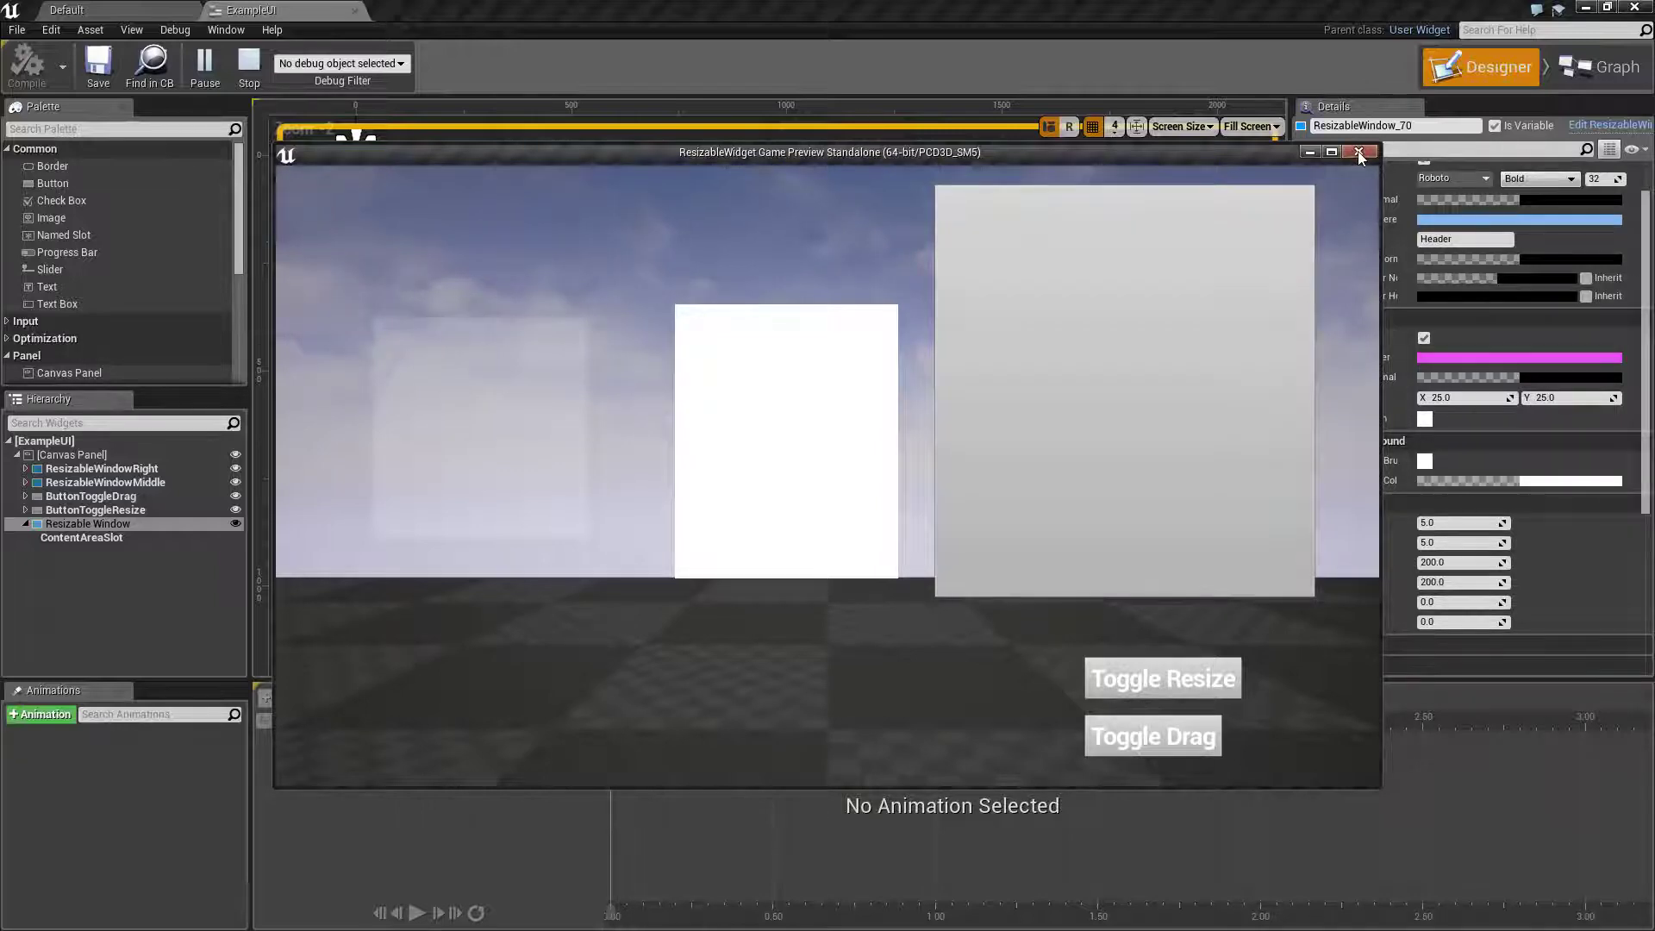
Close the preview and ExampleUI editor, then create a widget blueprint named NewUserInterface.
click(1358, 152)
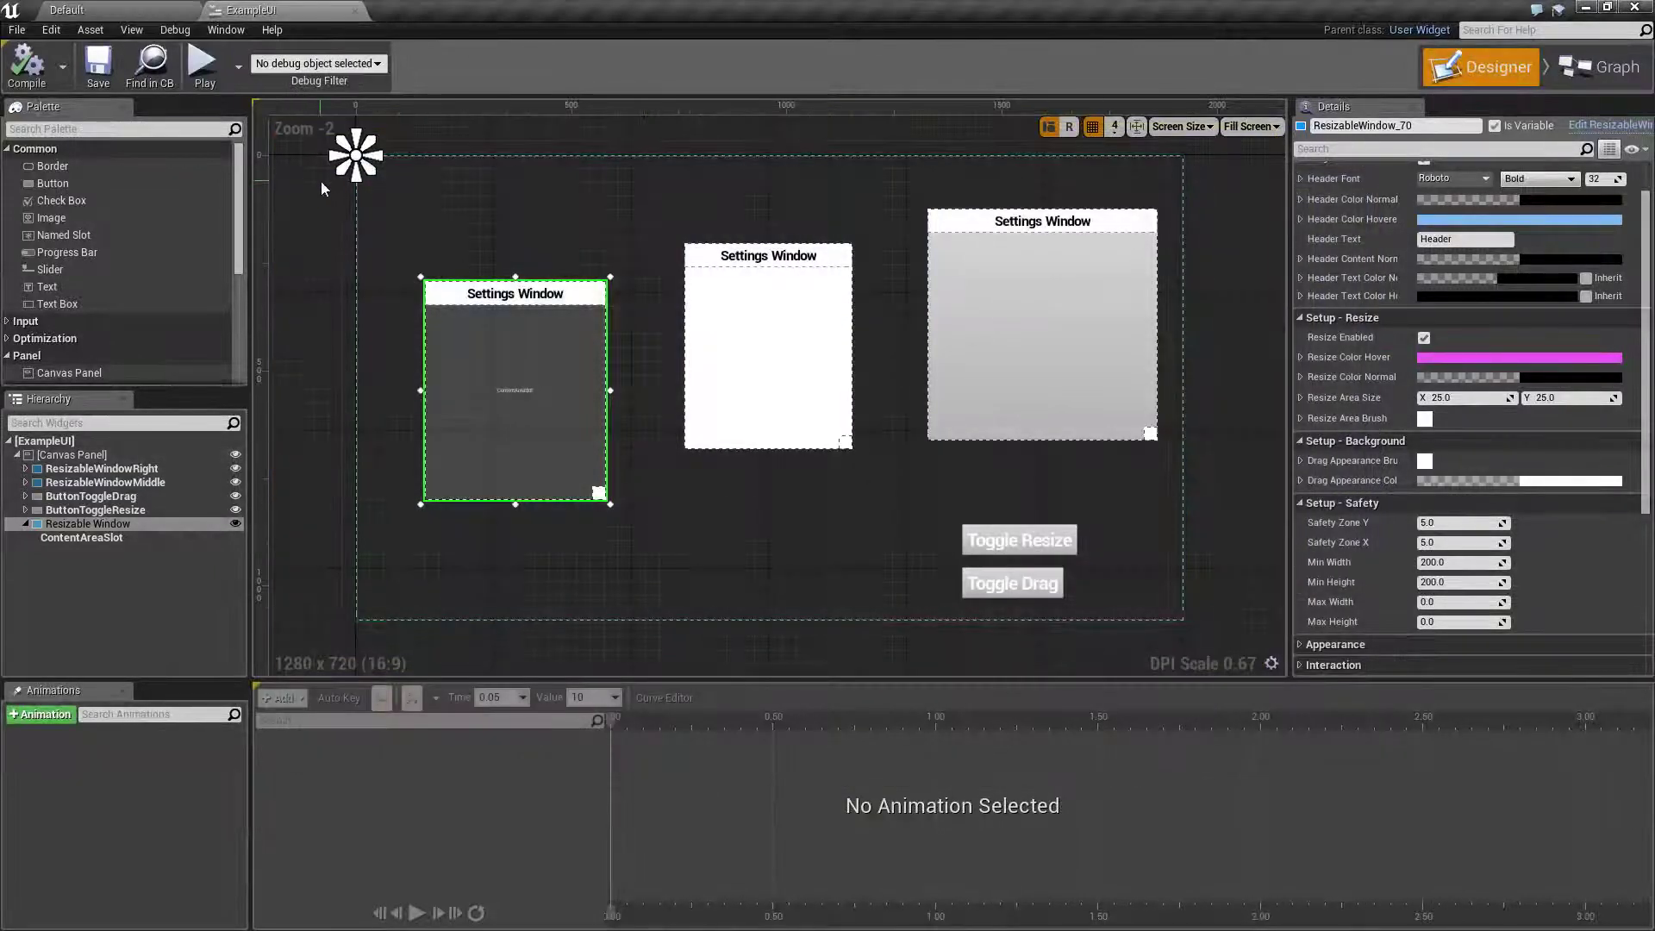
click(355, 10)
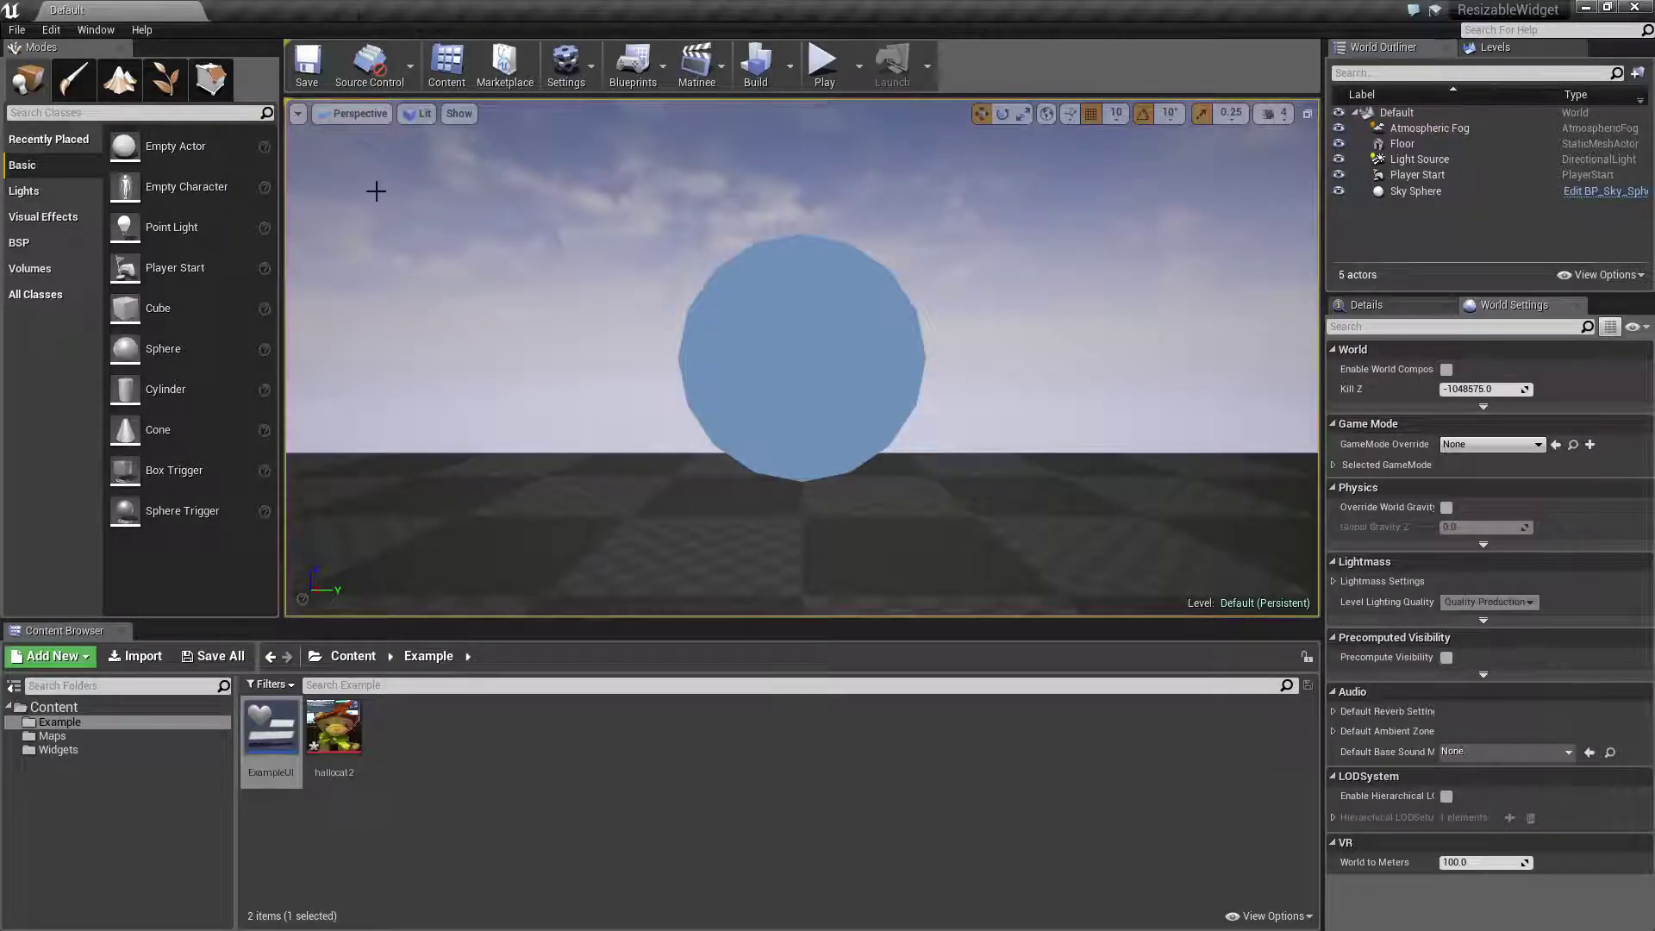
right_click(429, 785)
mouse_move(520, 718)
click(695, 841)
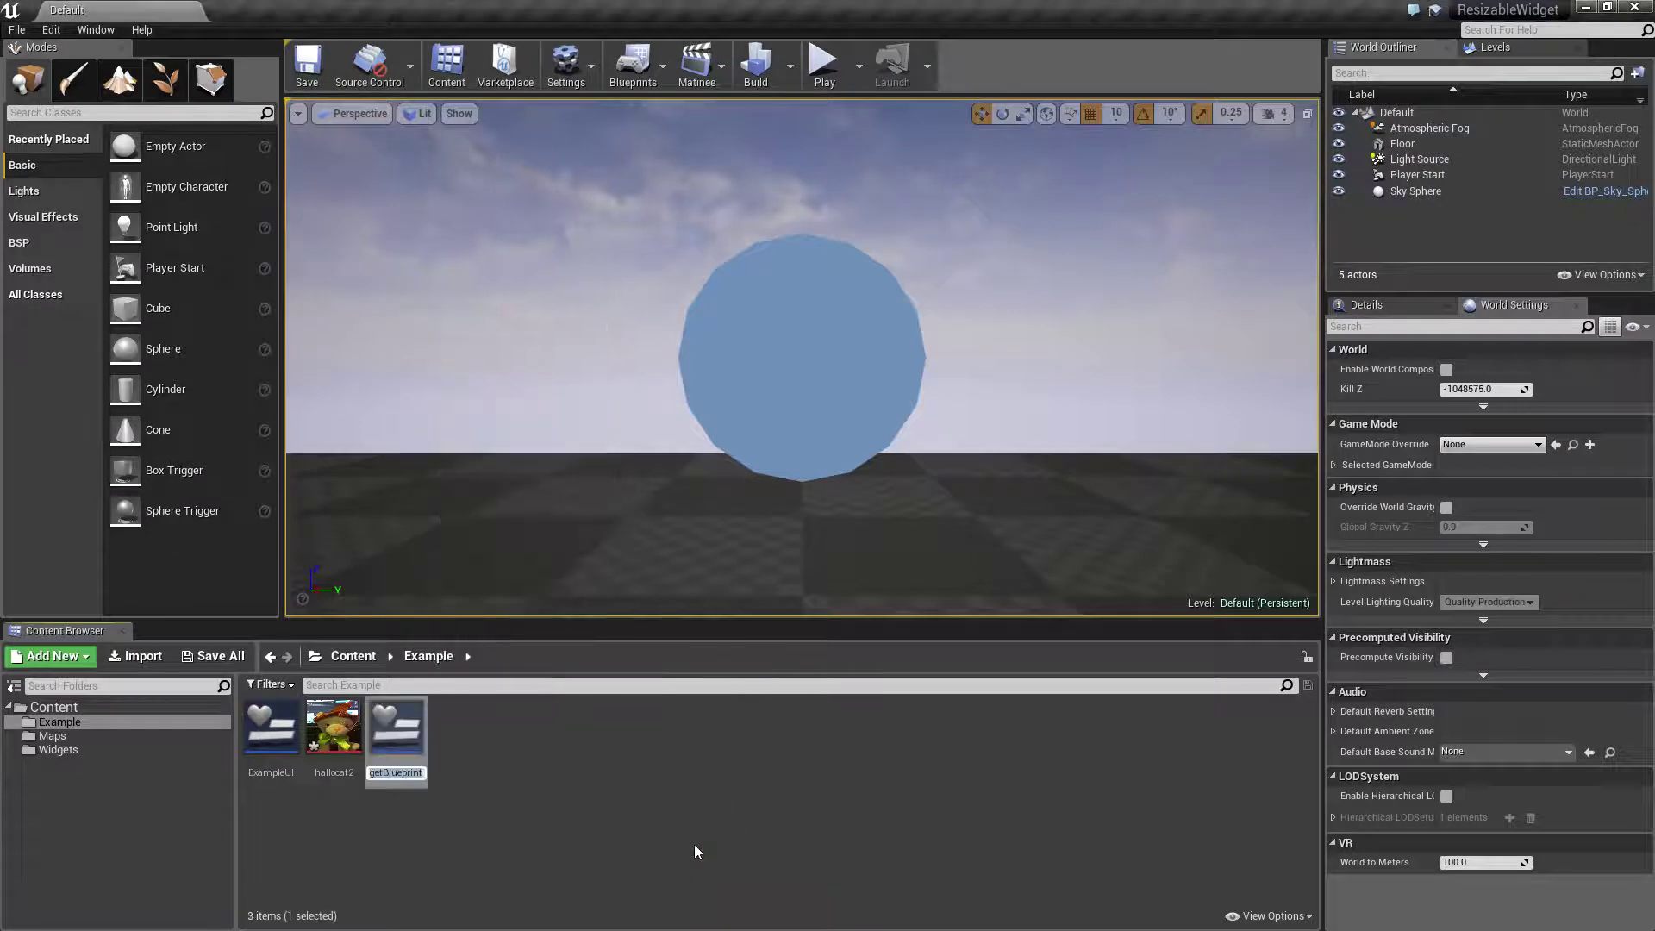
text(UserInterfa)
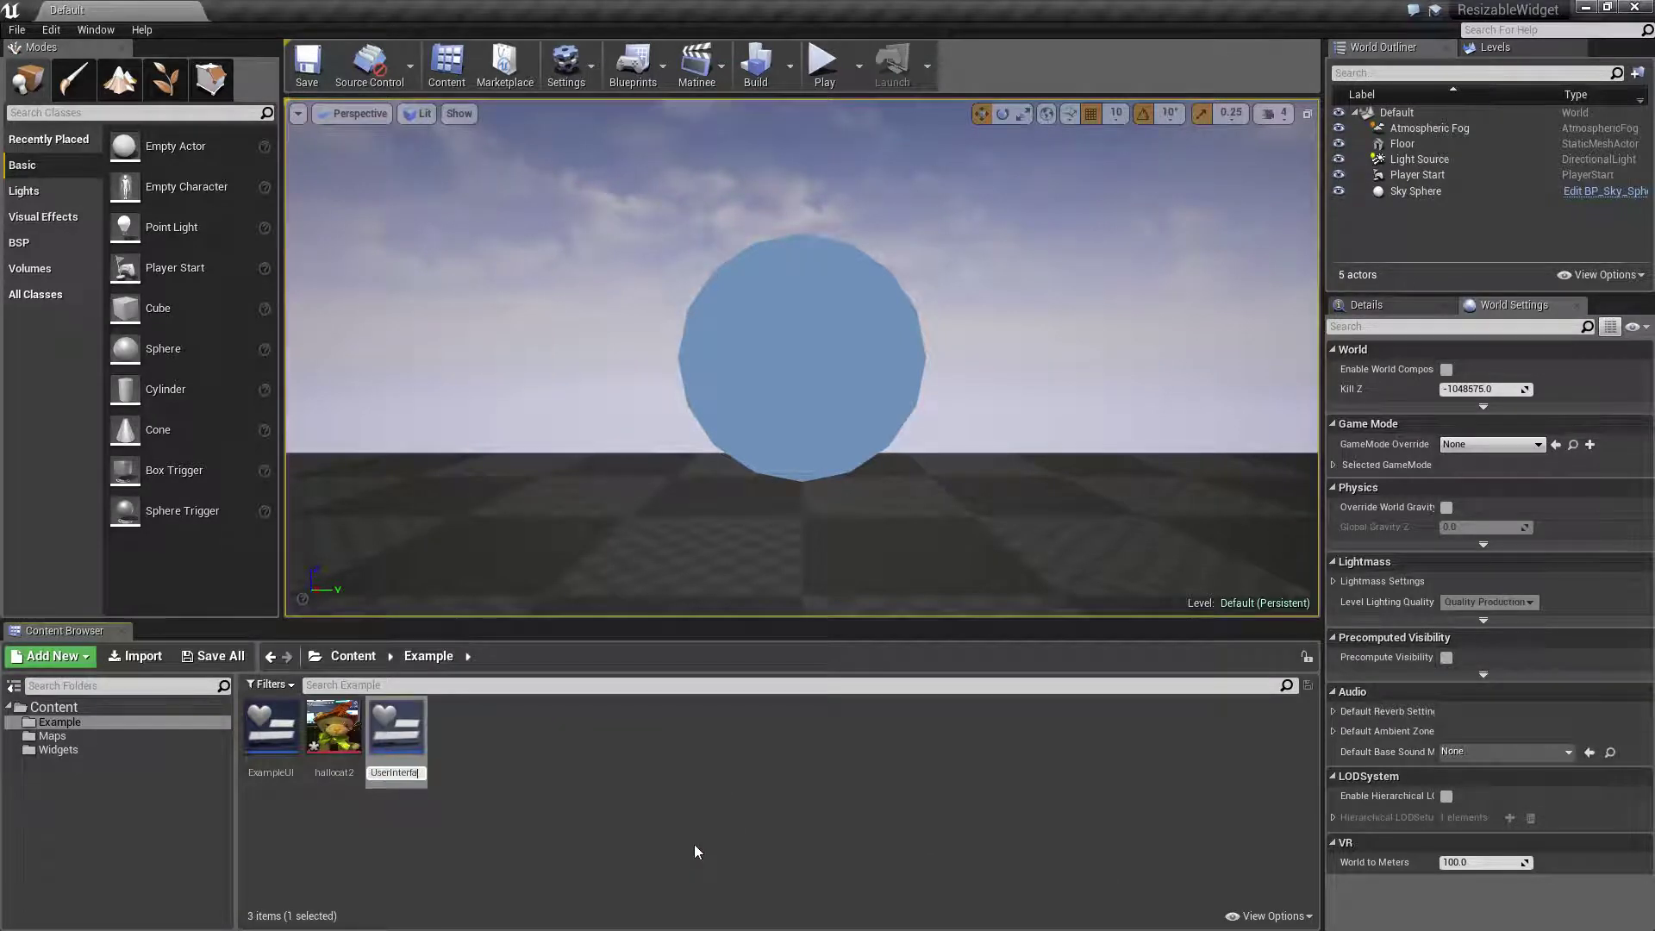
text(ce)
key(Return)
In the Level Blueprint, set the Create Widget class to NewUserInterface and play the level.
click(628, 80)
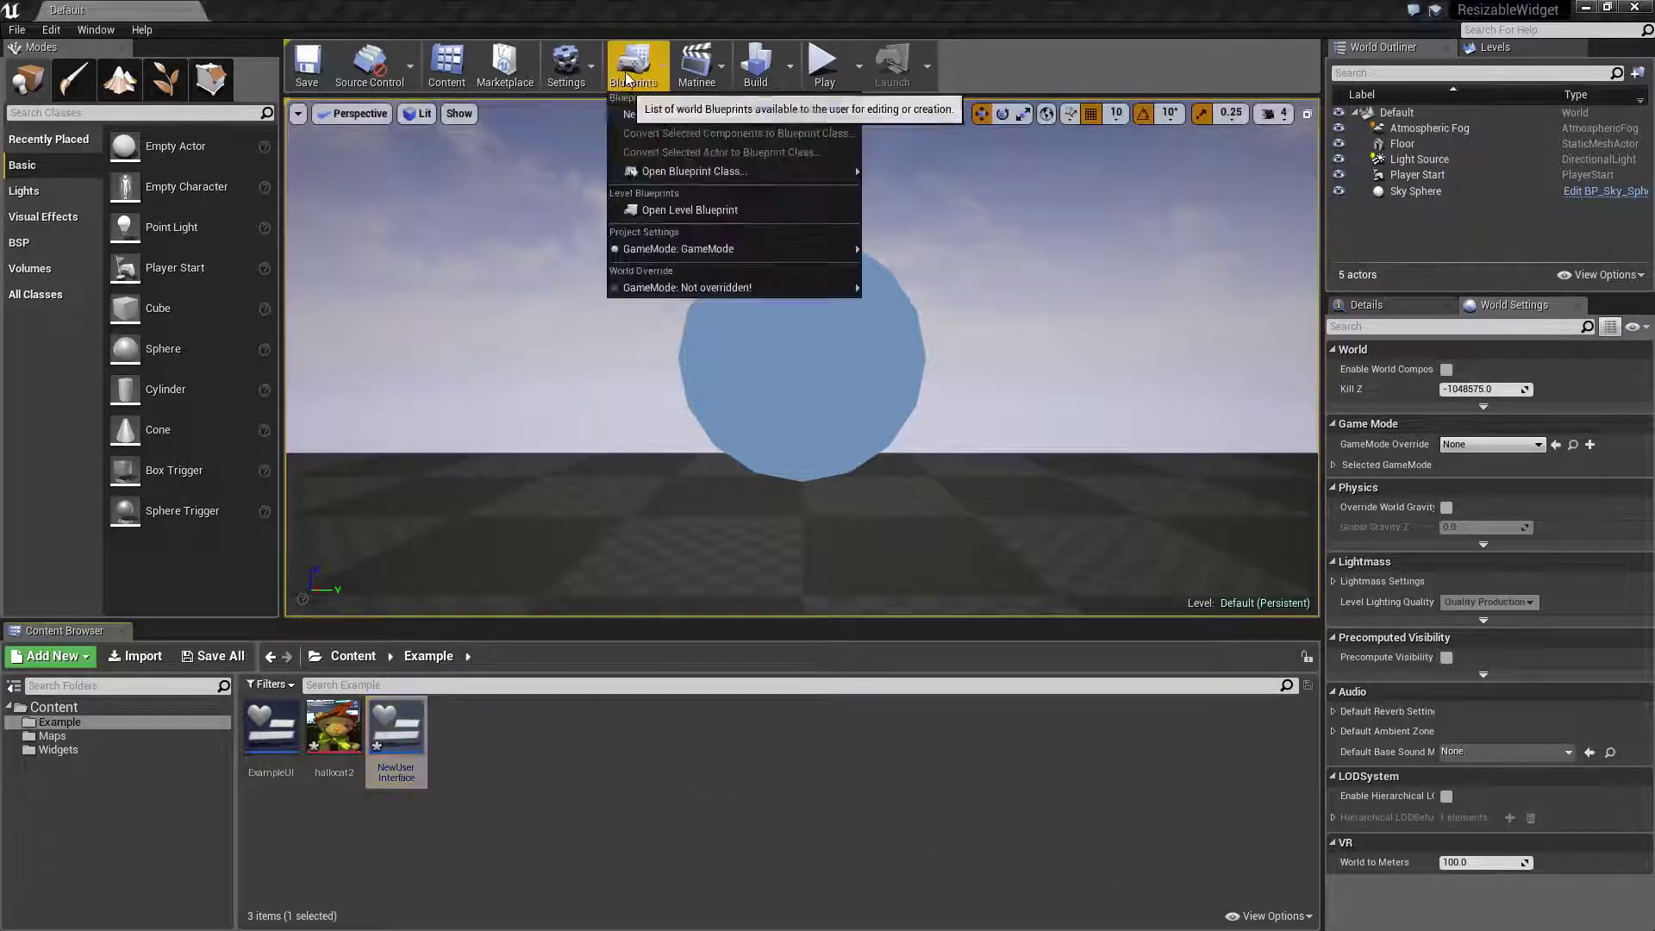
click(697, 211)
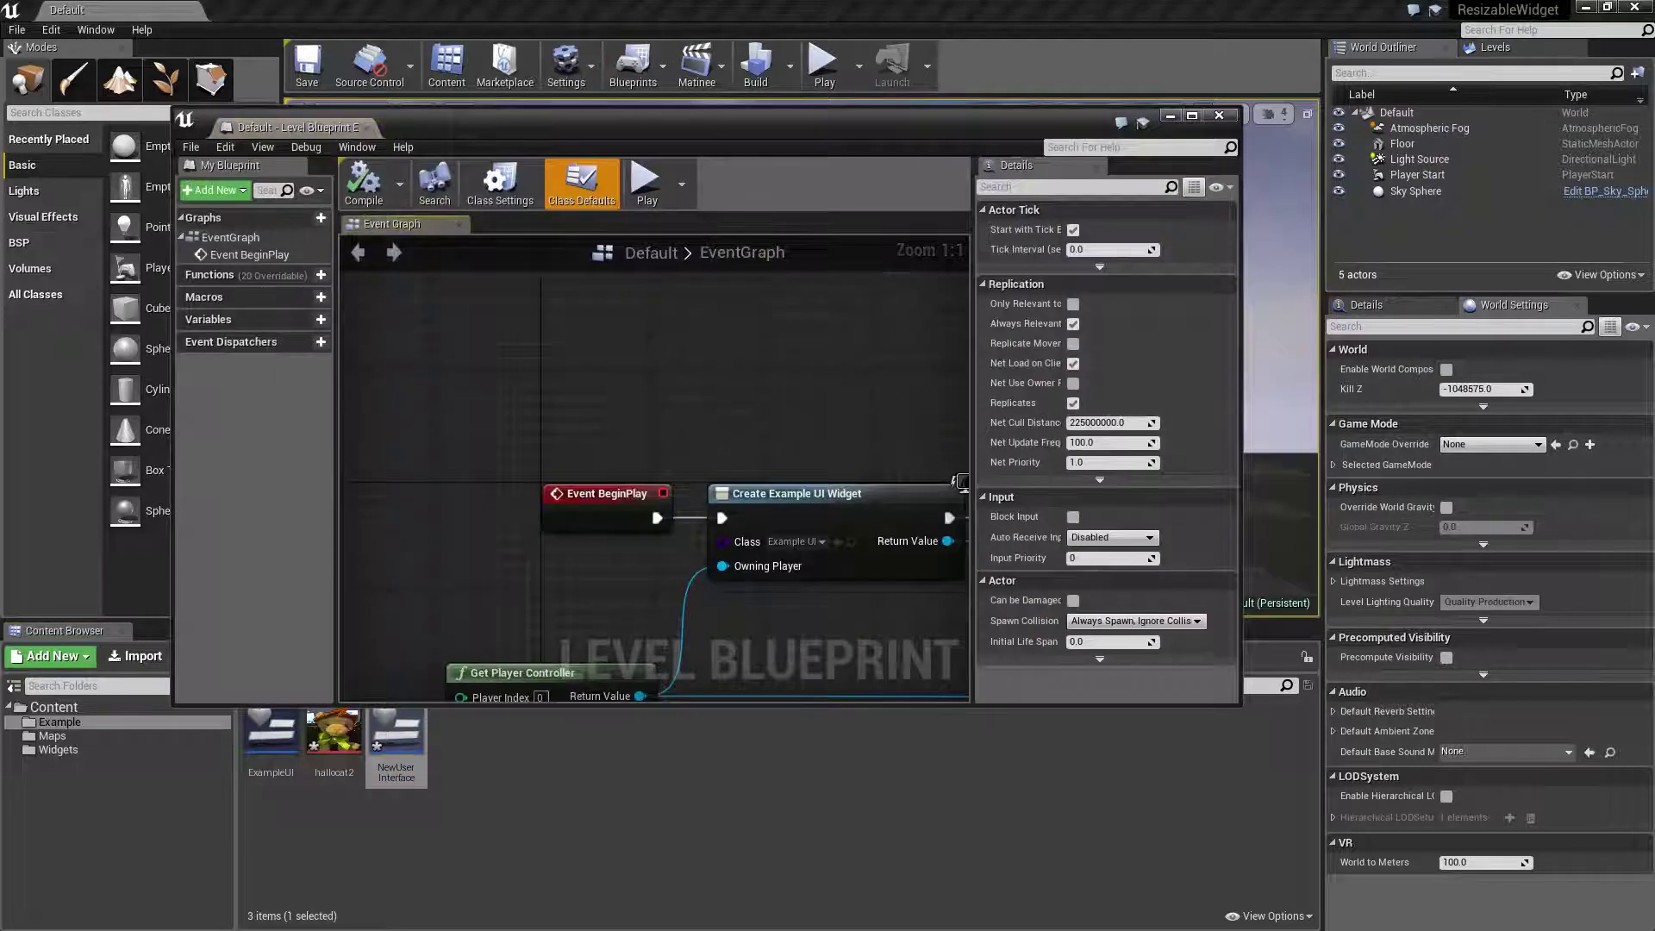
right_drag(860, 392, 647, 220)
click(536, 341)
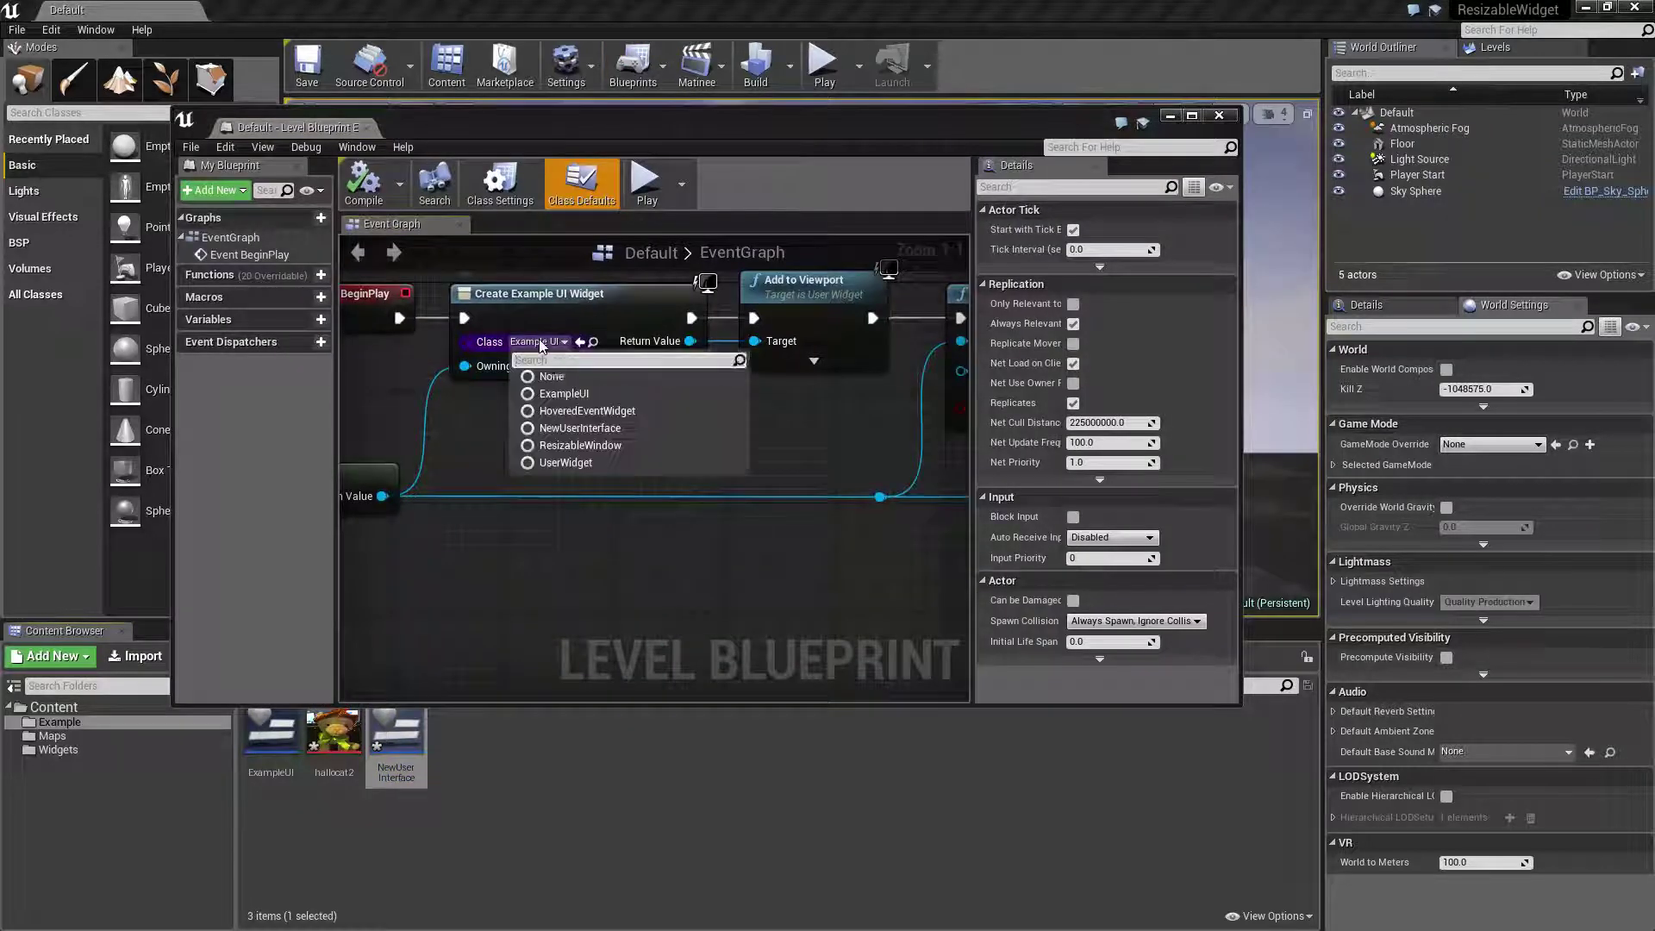
click(580, 428)
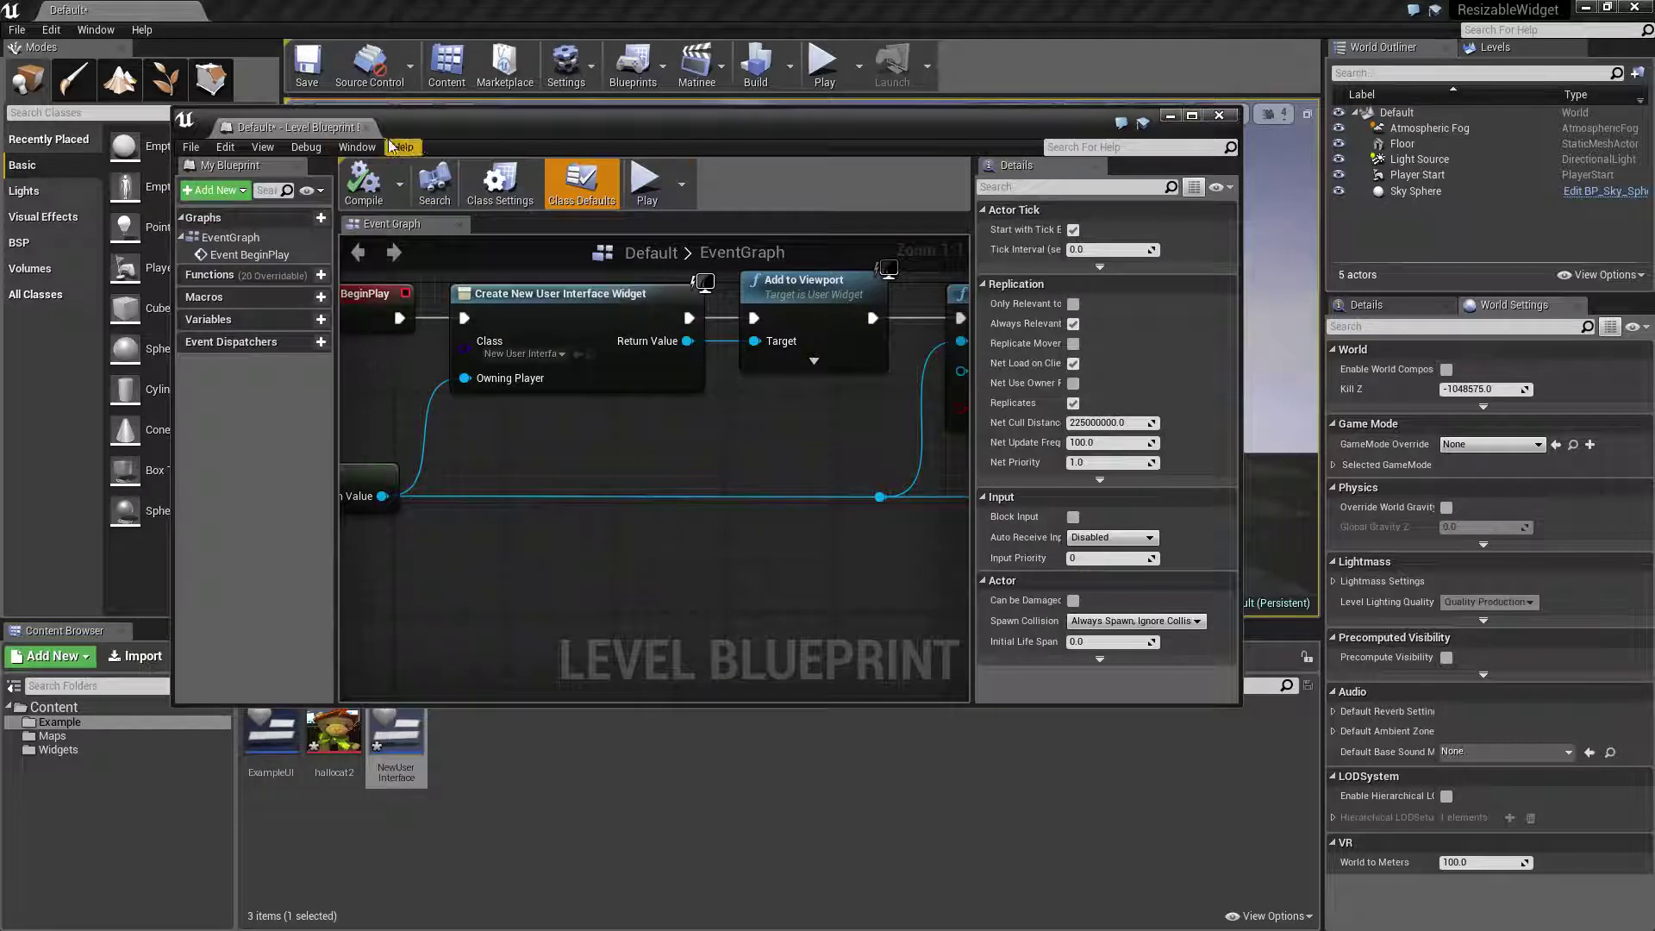
click(823, 65)
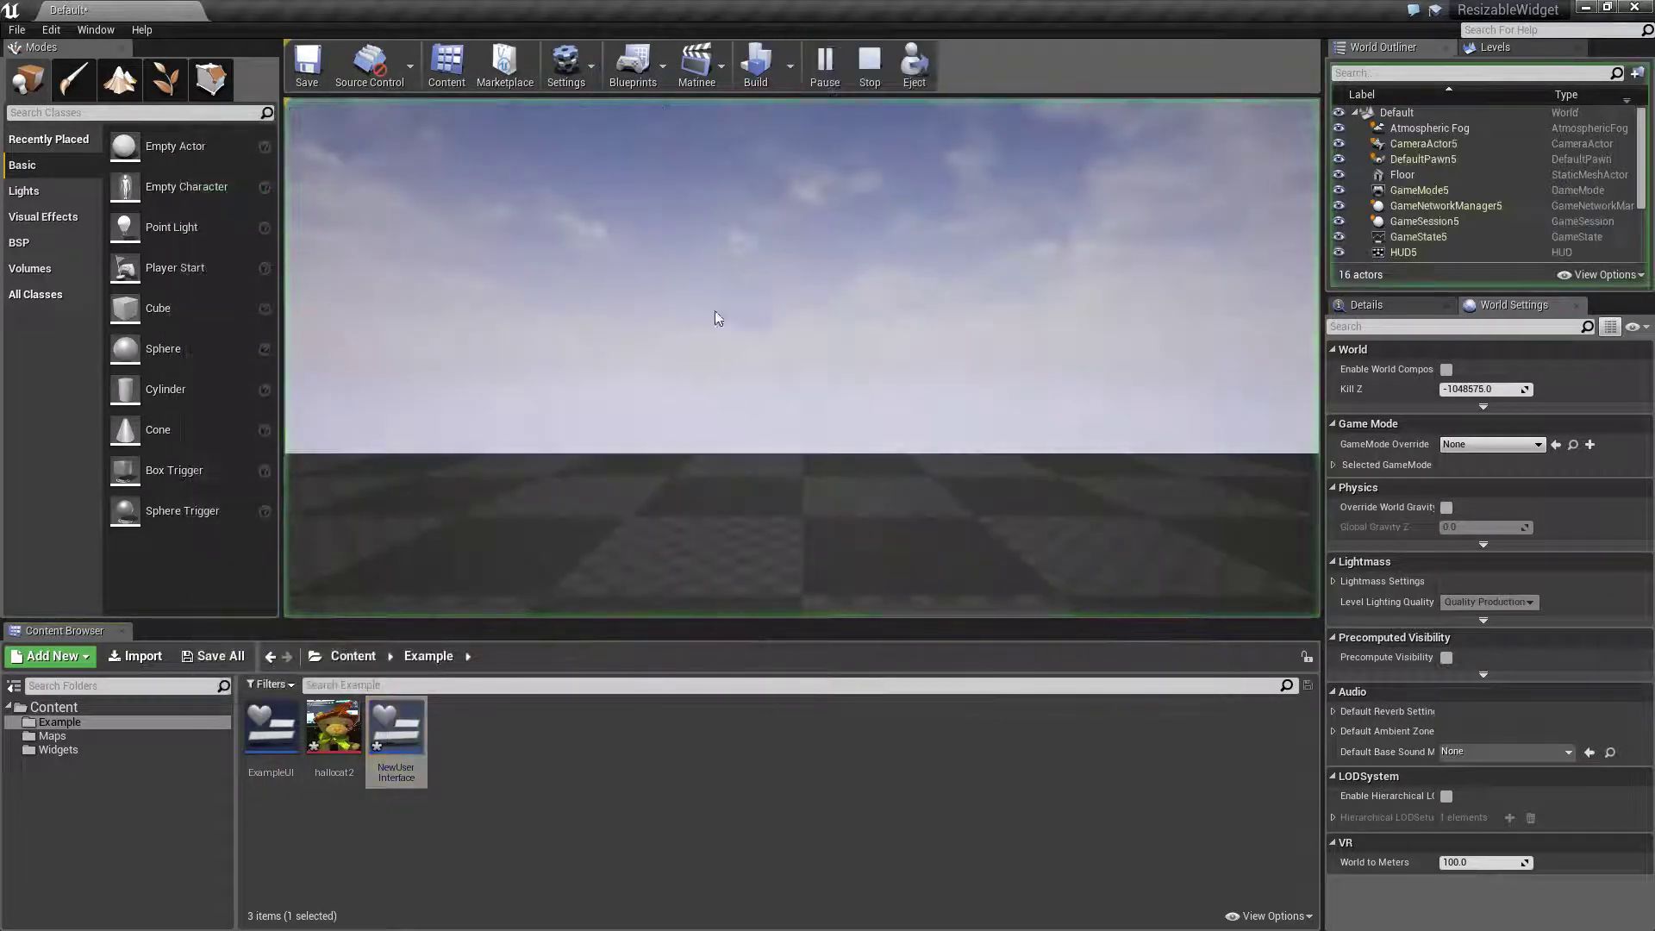
Stop play, open the NewUserInterface widget blueprint maximised, and browse the Palette's user-created widgets.
click(870, 65)
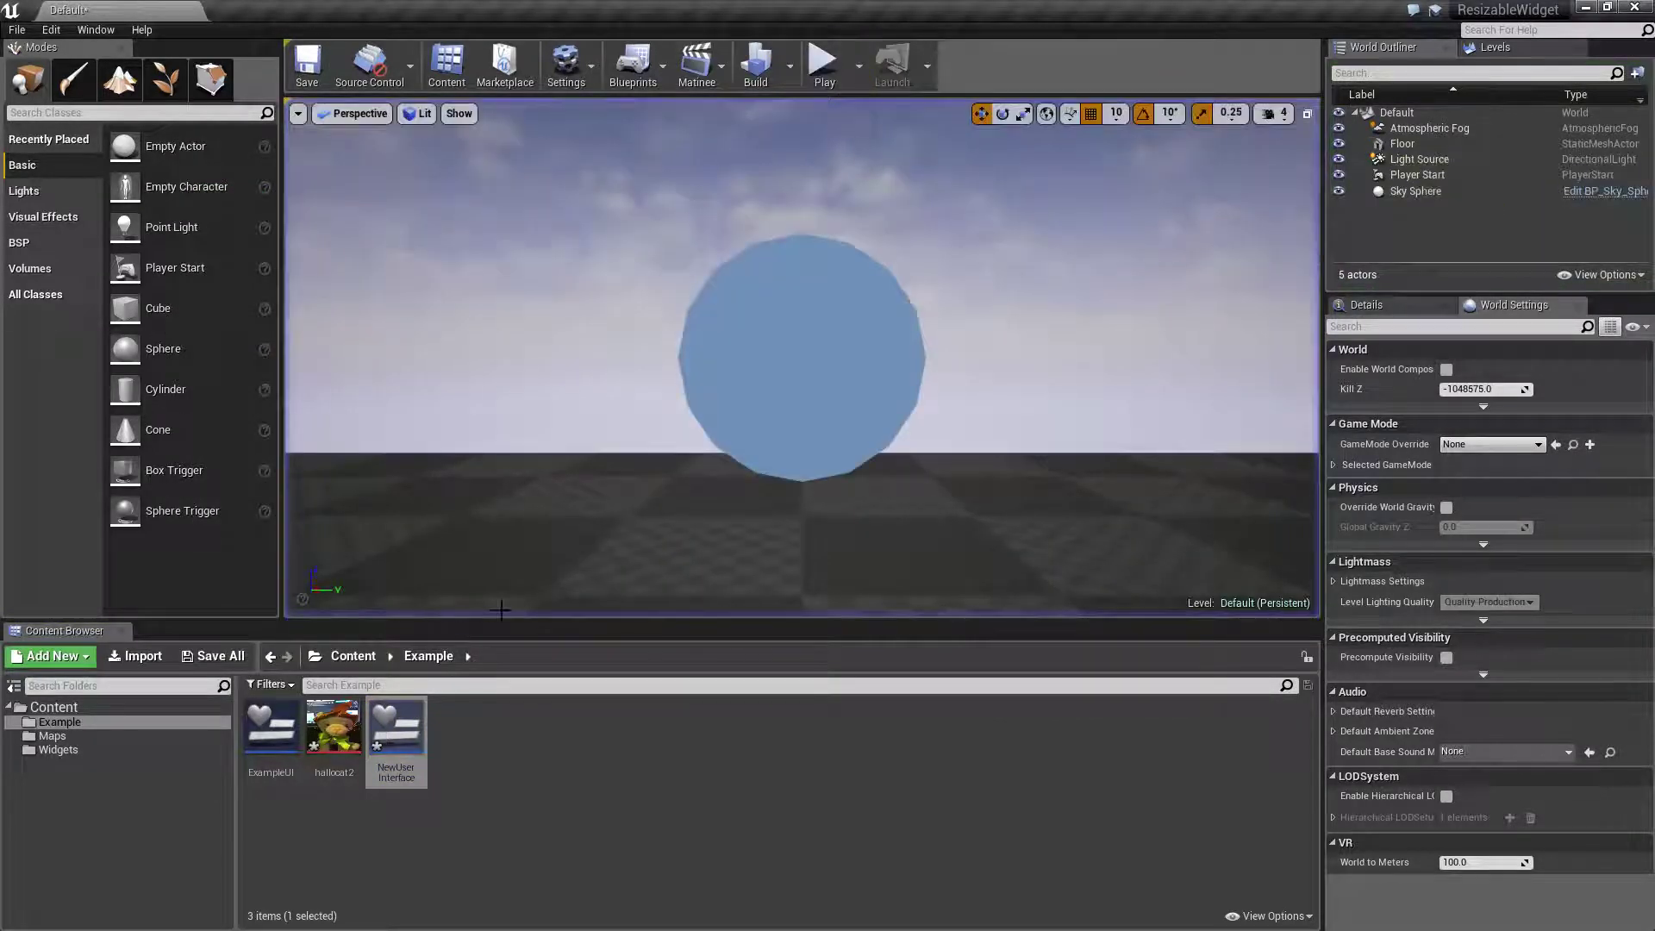
double_click(399, 731)
double_click(345, 129)
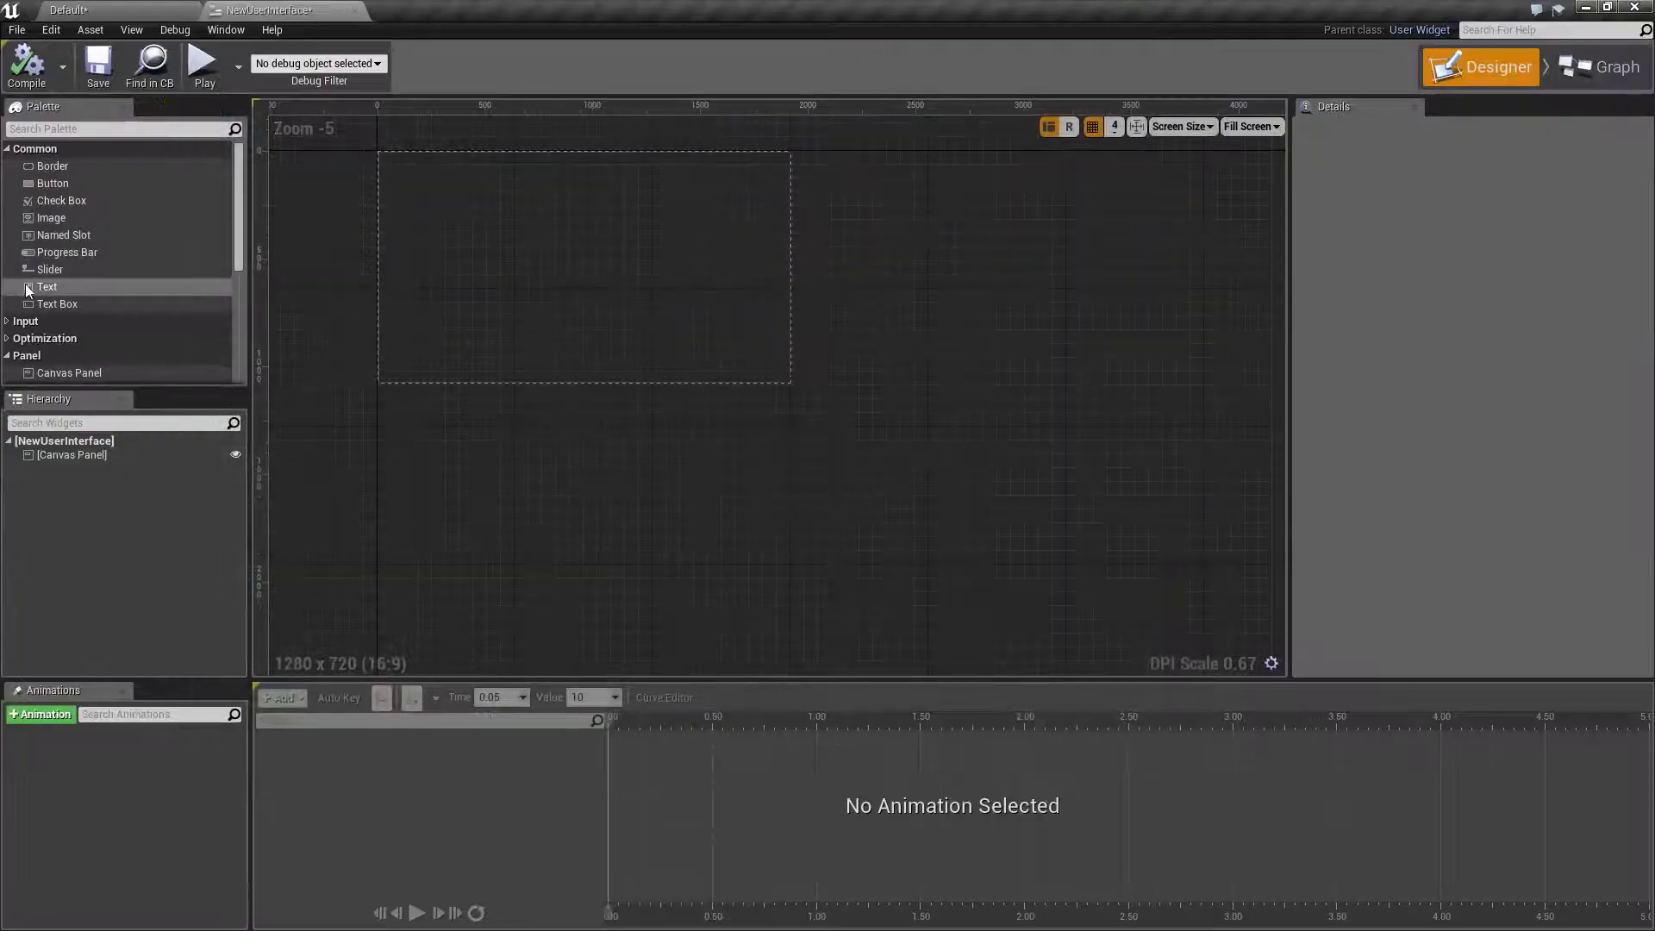
scroll(34, 293, down, 6)
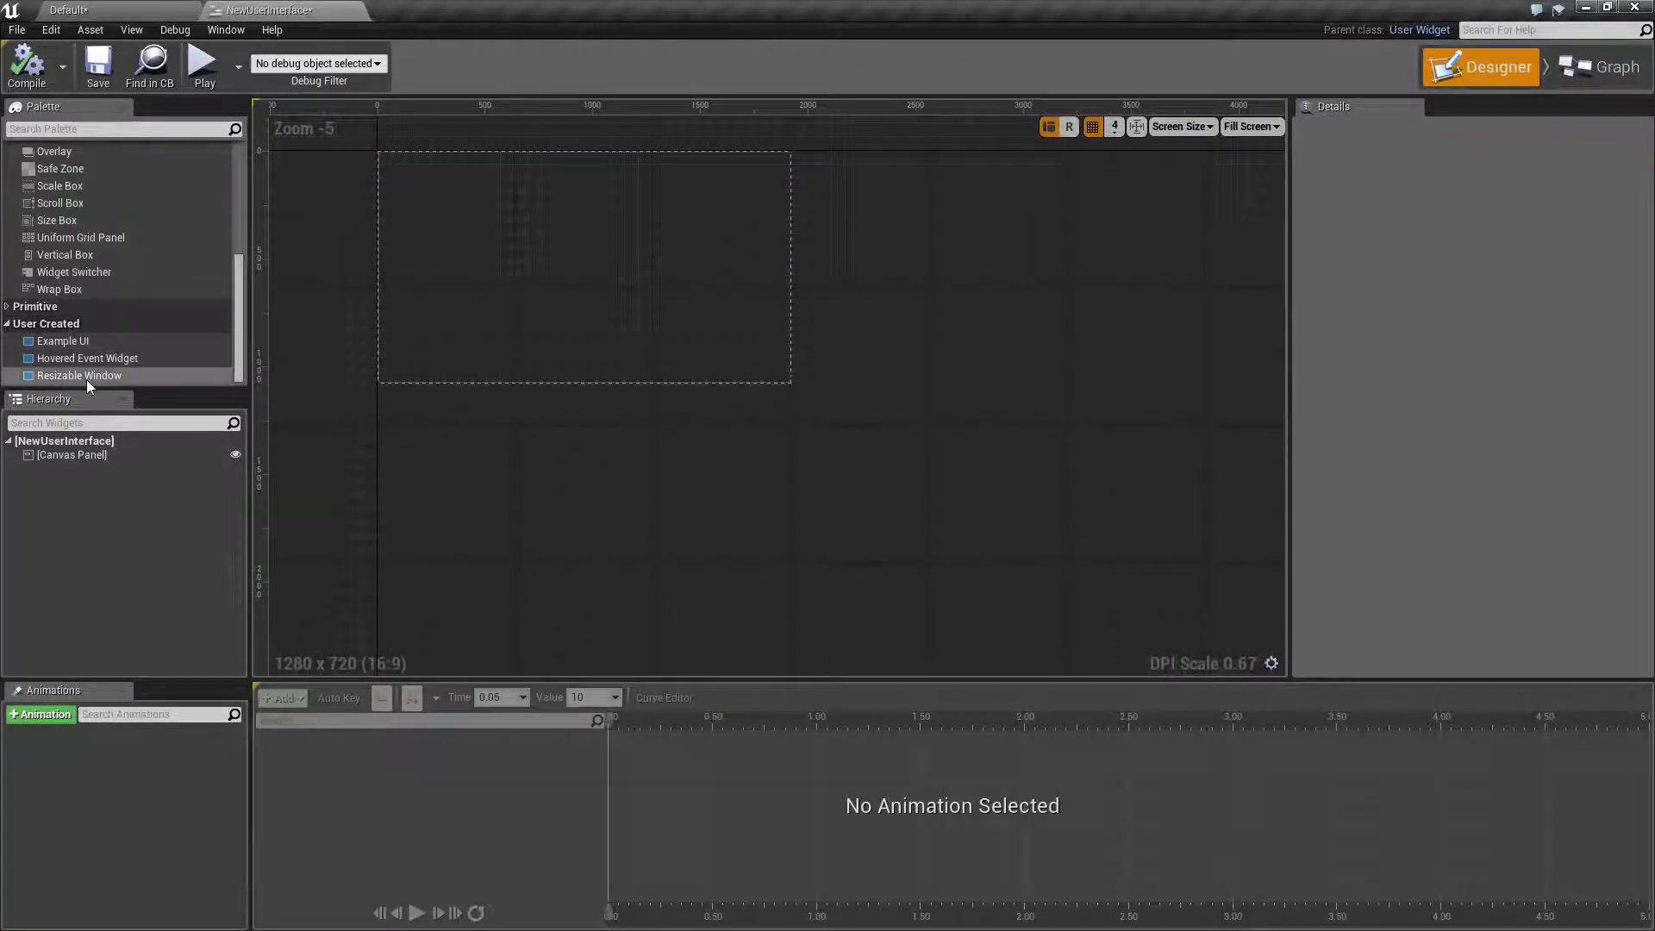
click(91, 376)
click(94, 364)
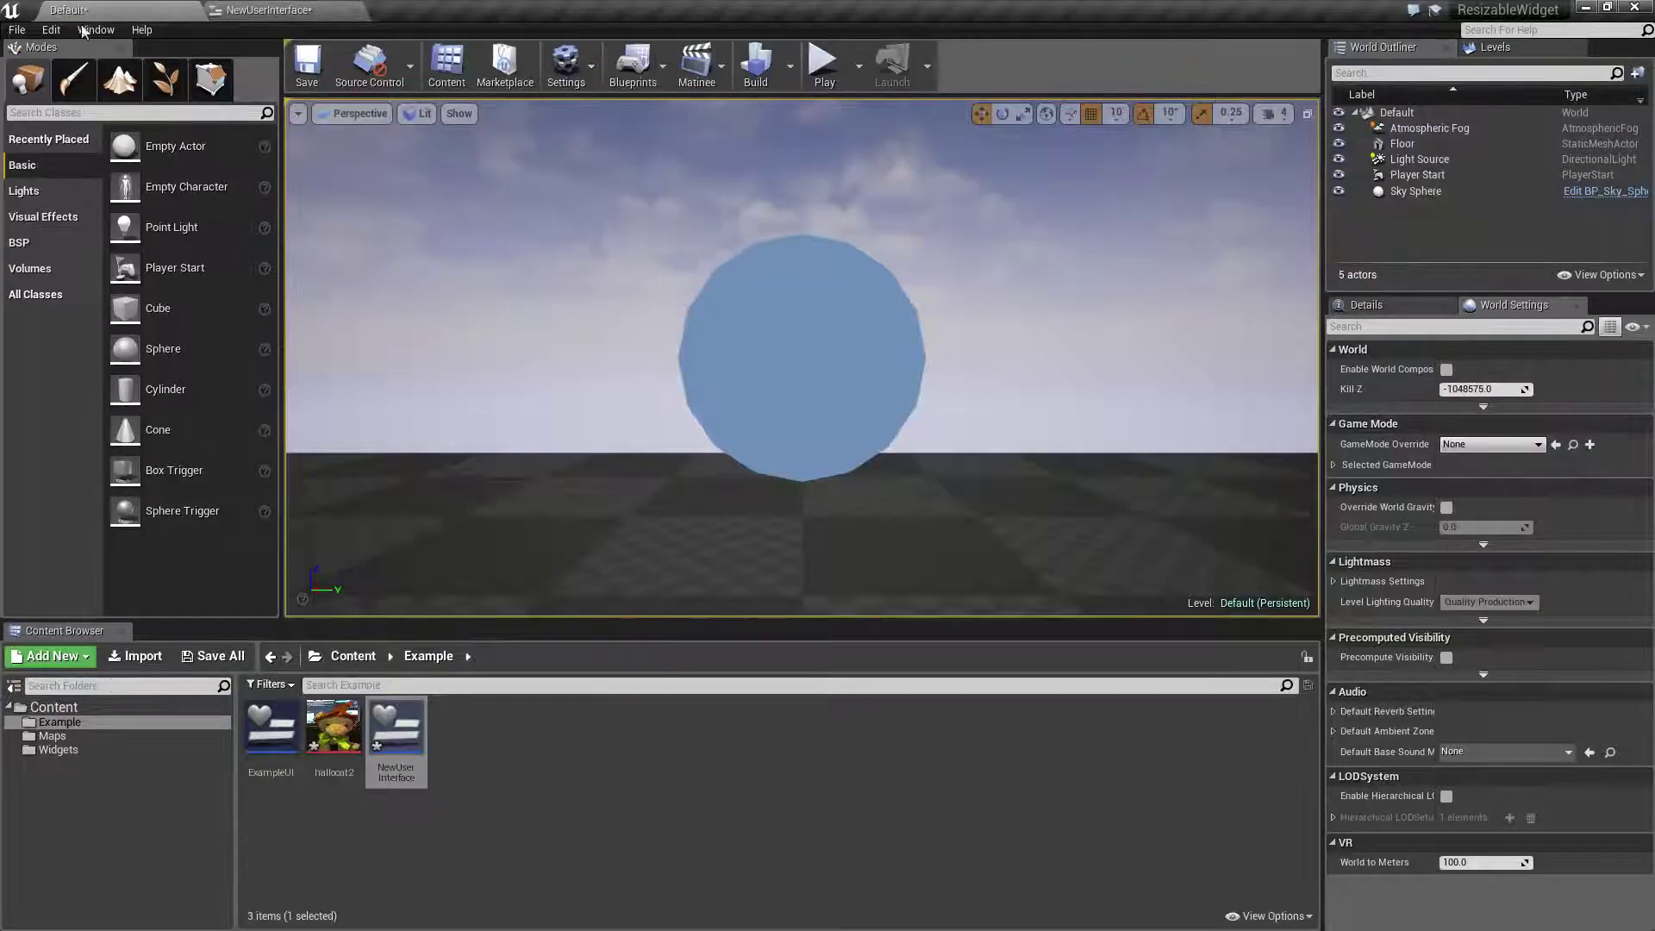
In the Content Browser's Widgets folder, inspect the HoveredEventWidget and Resizable Window assets.
click(82, 9)
click(58, 750)
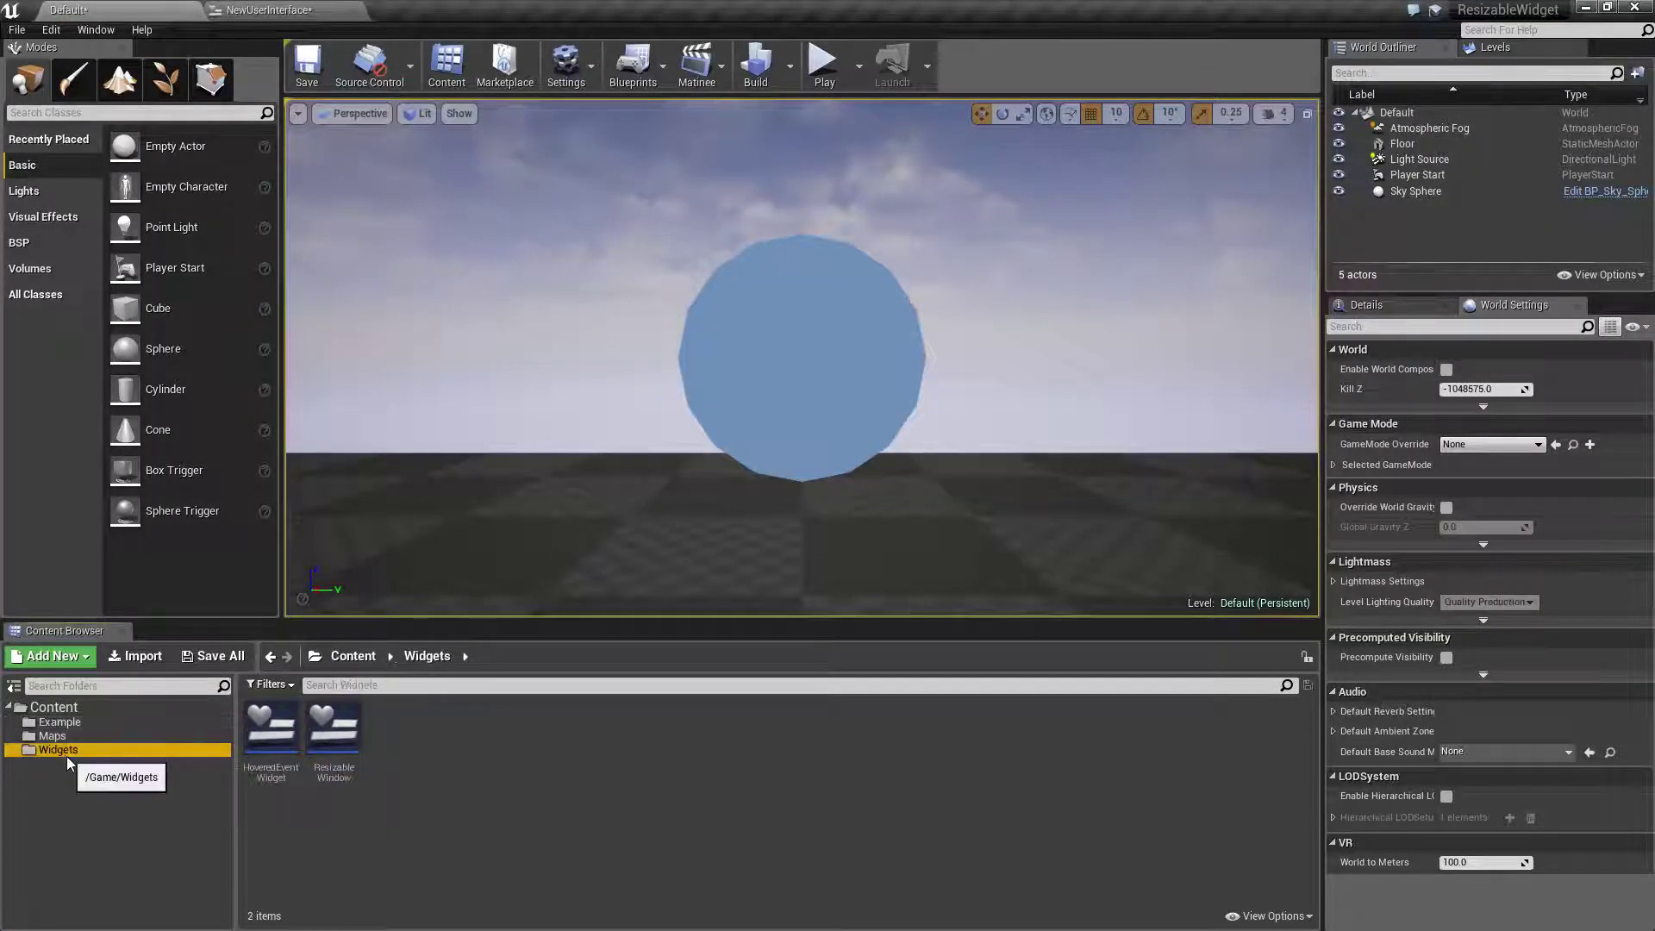
click(270, 733)
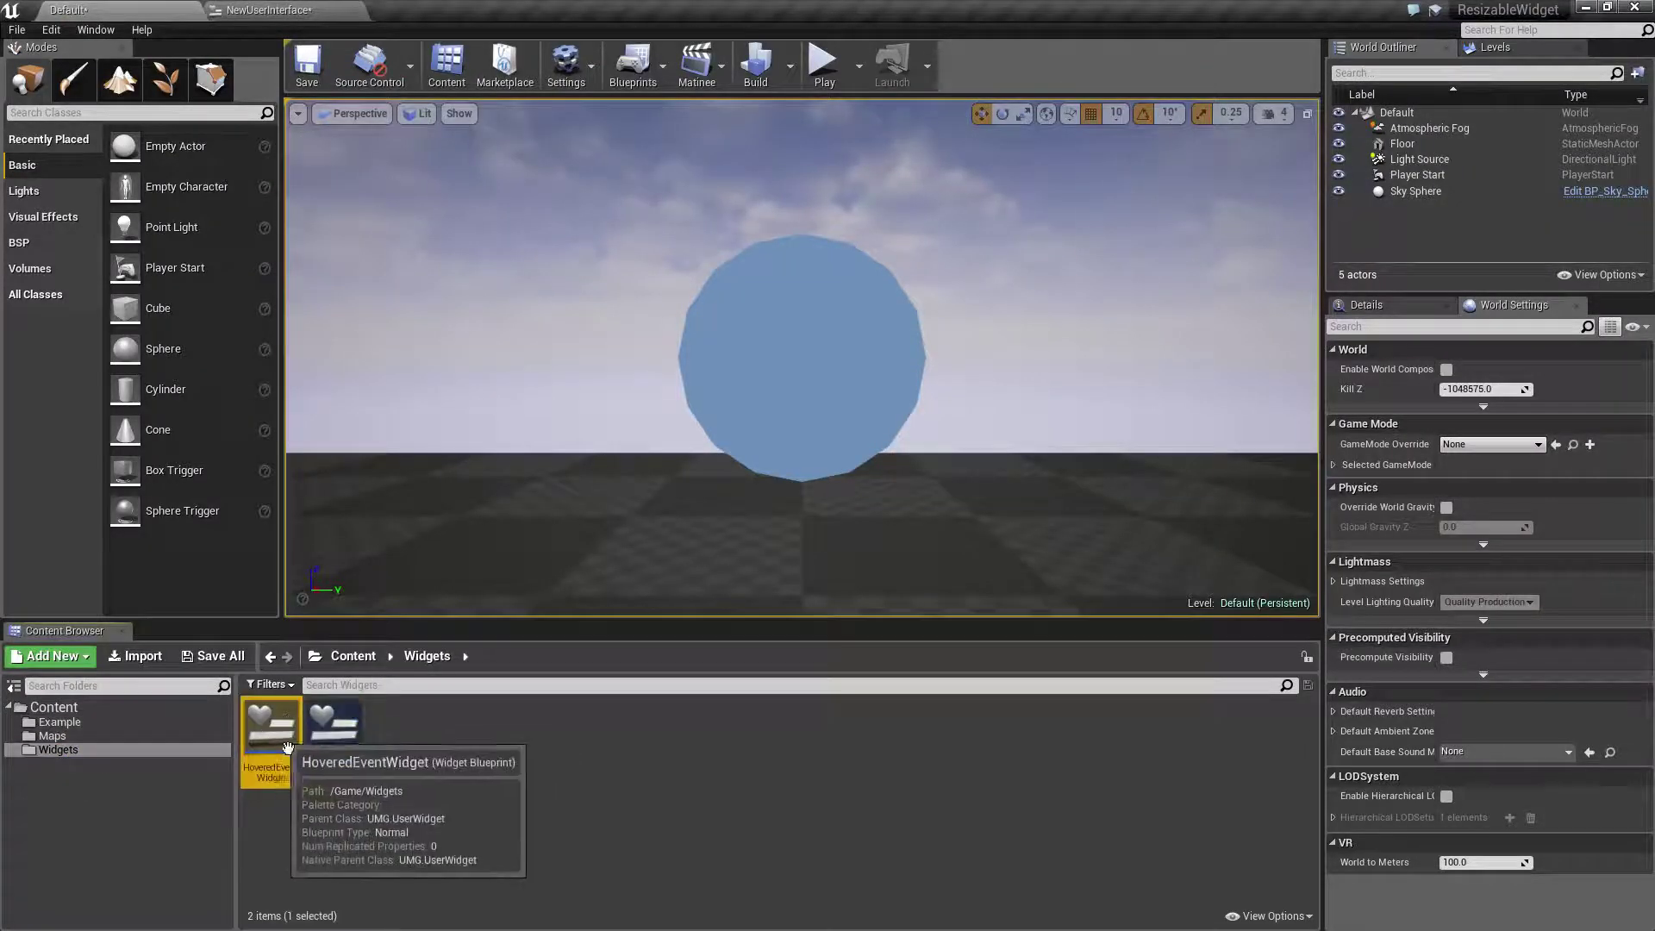
click(440, 824)
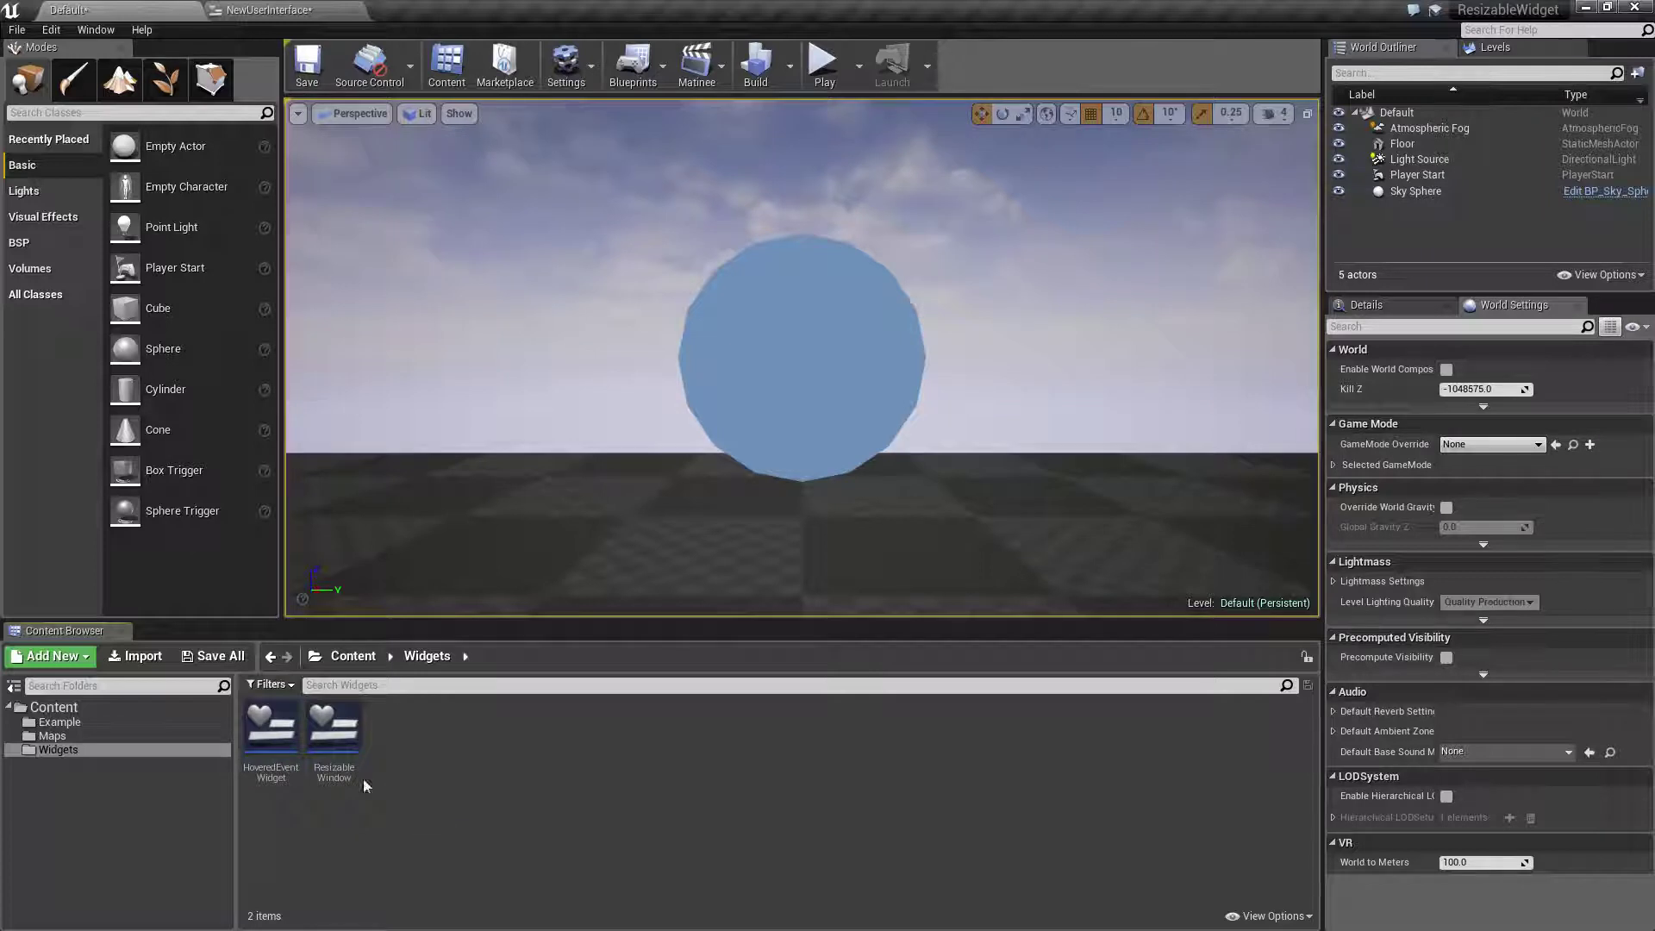
click(333, 729)
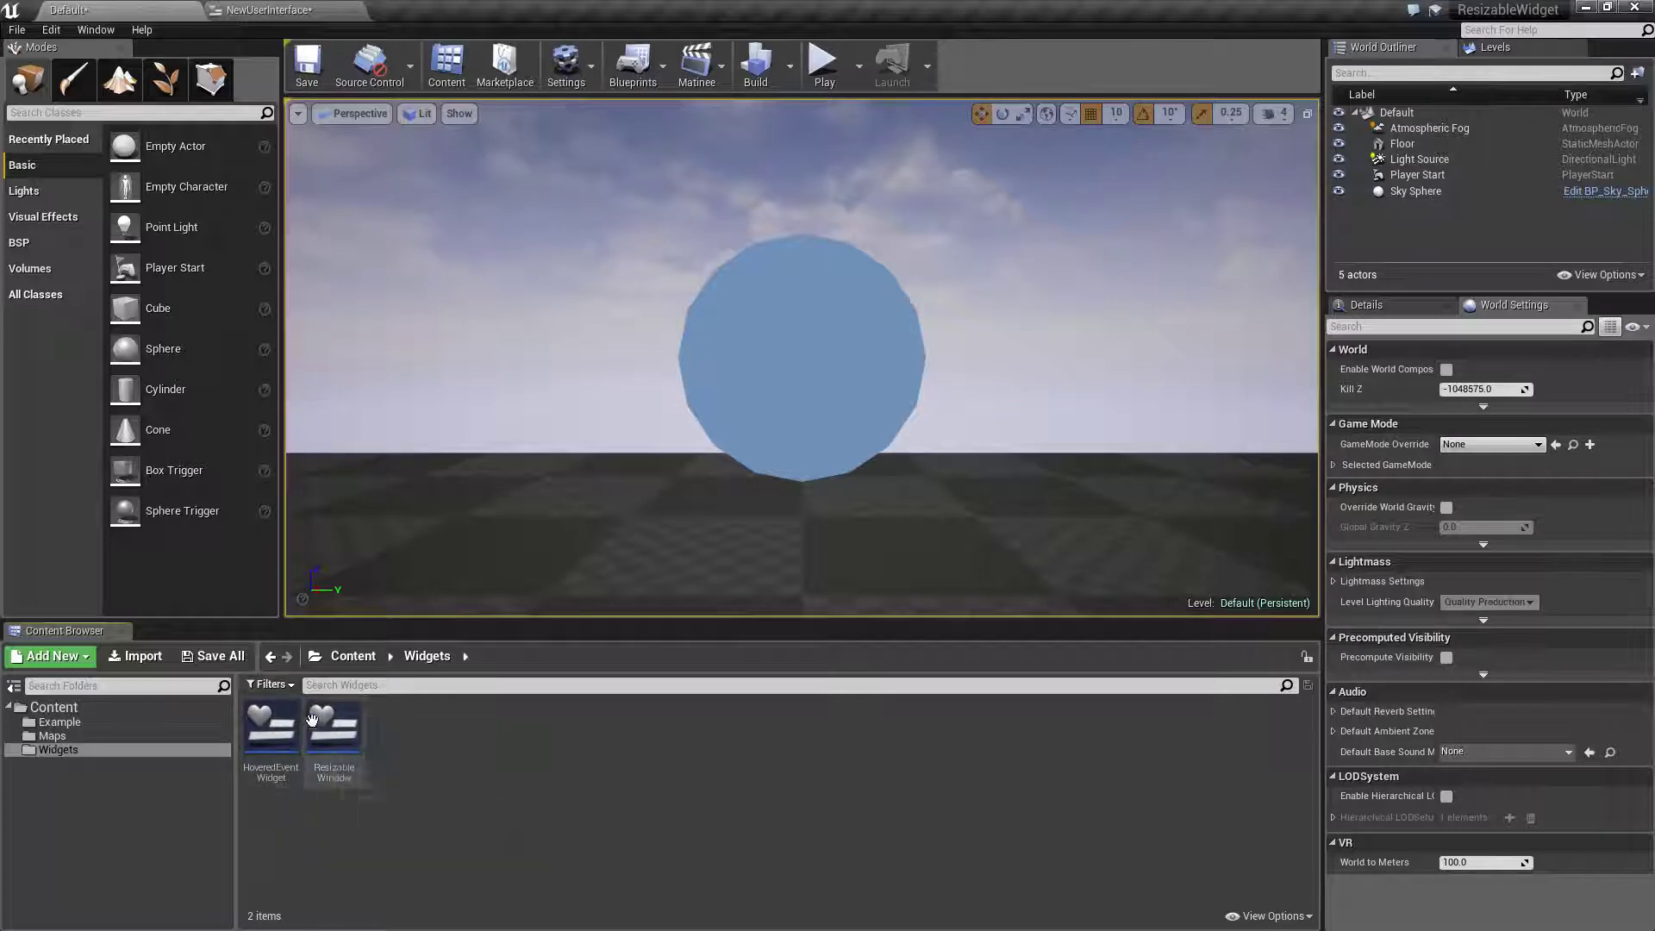
click(540, 789)
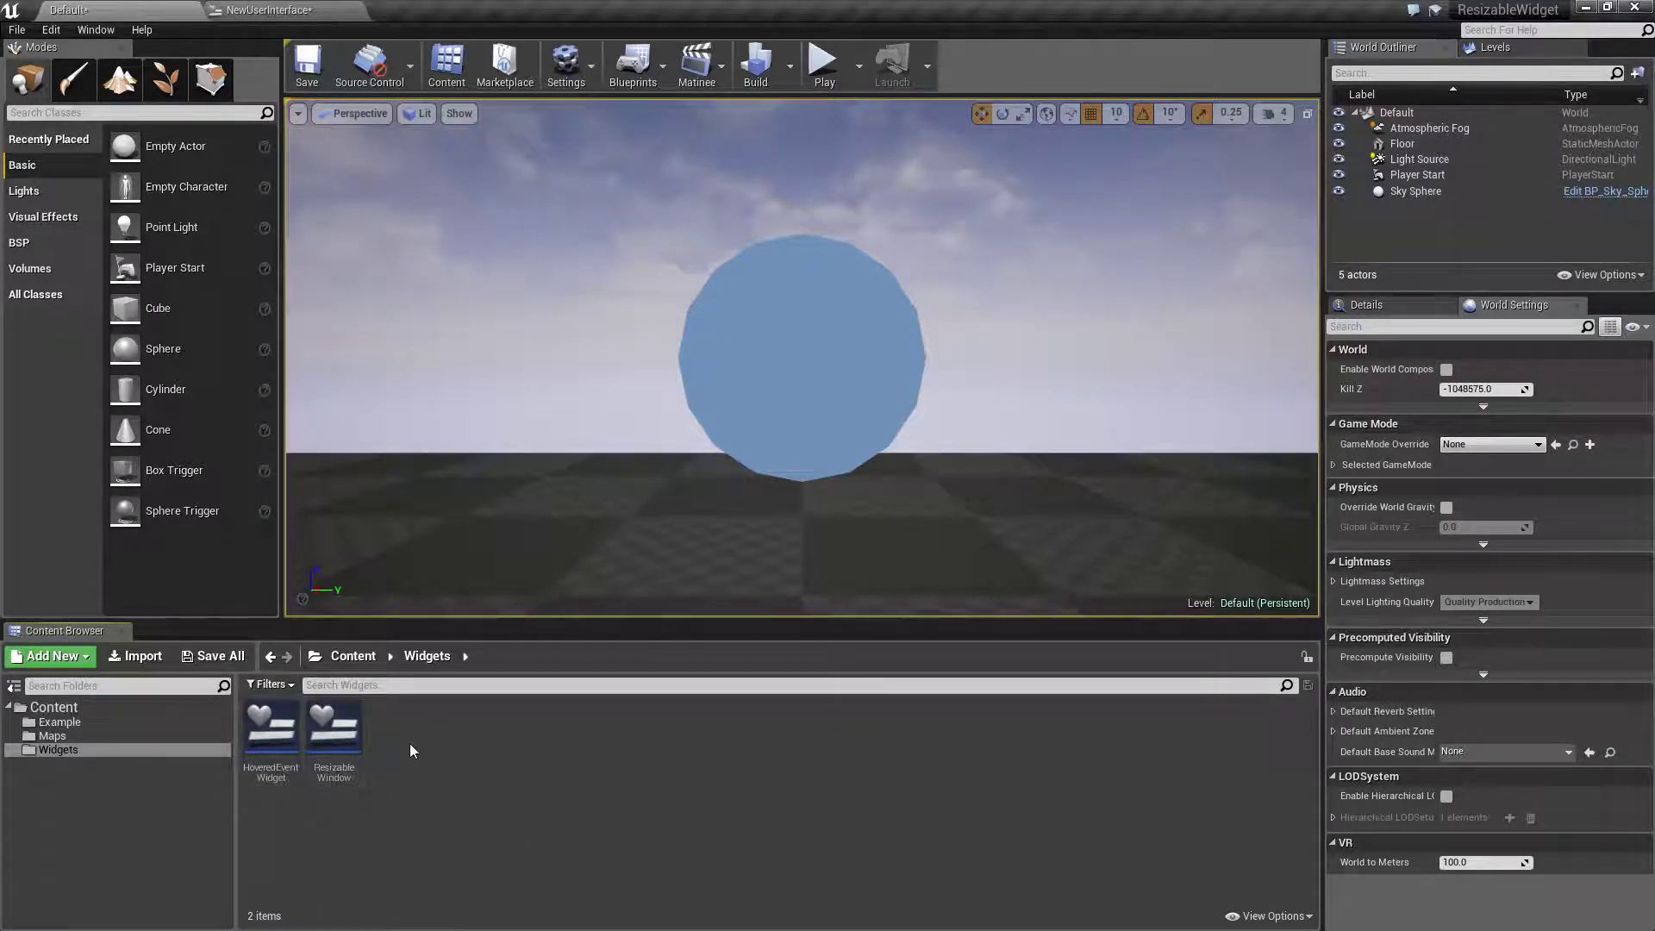
Back in NewUserInterface, pan the canvas, pick Resizable Window, and zoom to fit the 1280x720 frame.
click(259, 10)
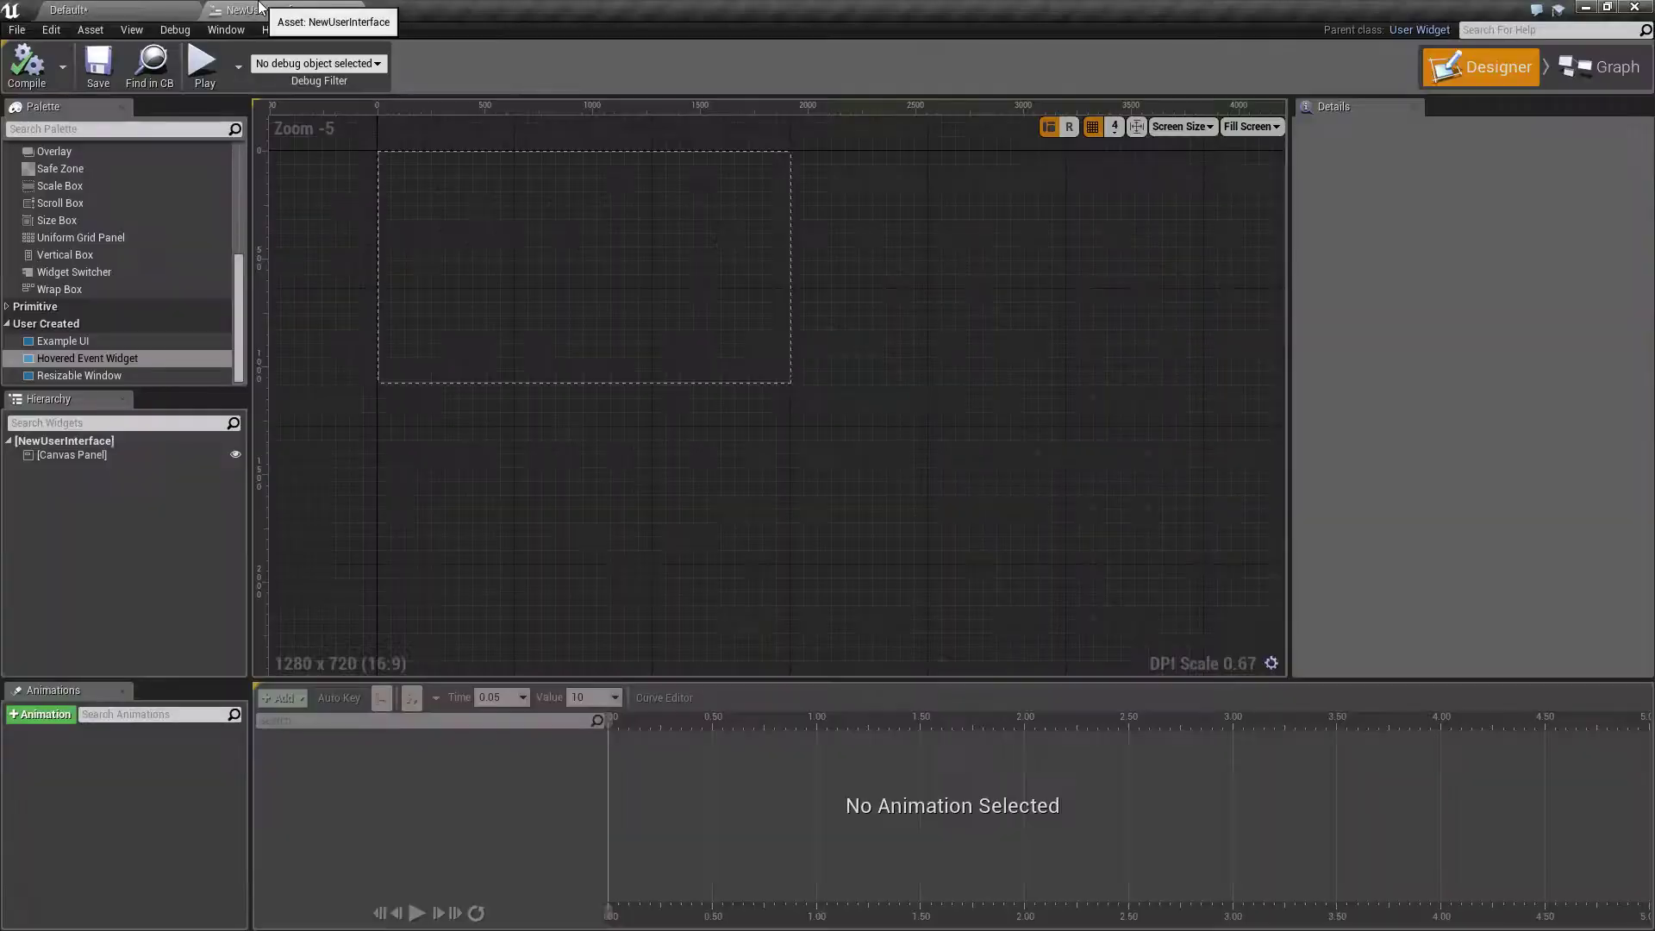
right_drag(860, 304, 1001, 438)
click(87, 358)
click(78, 376)
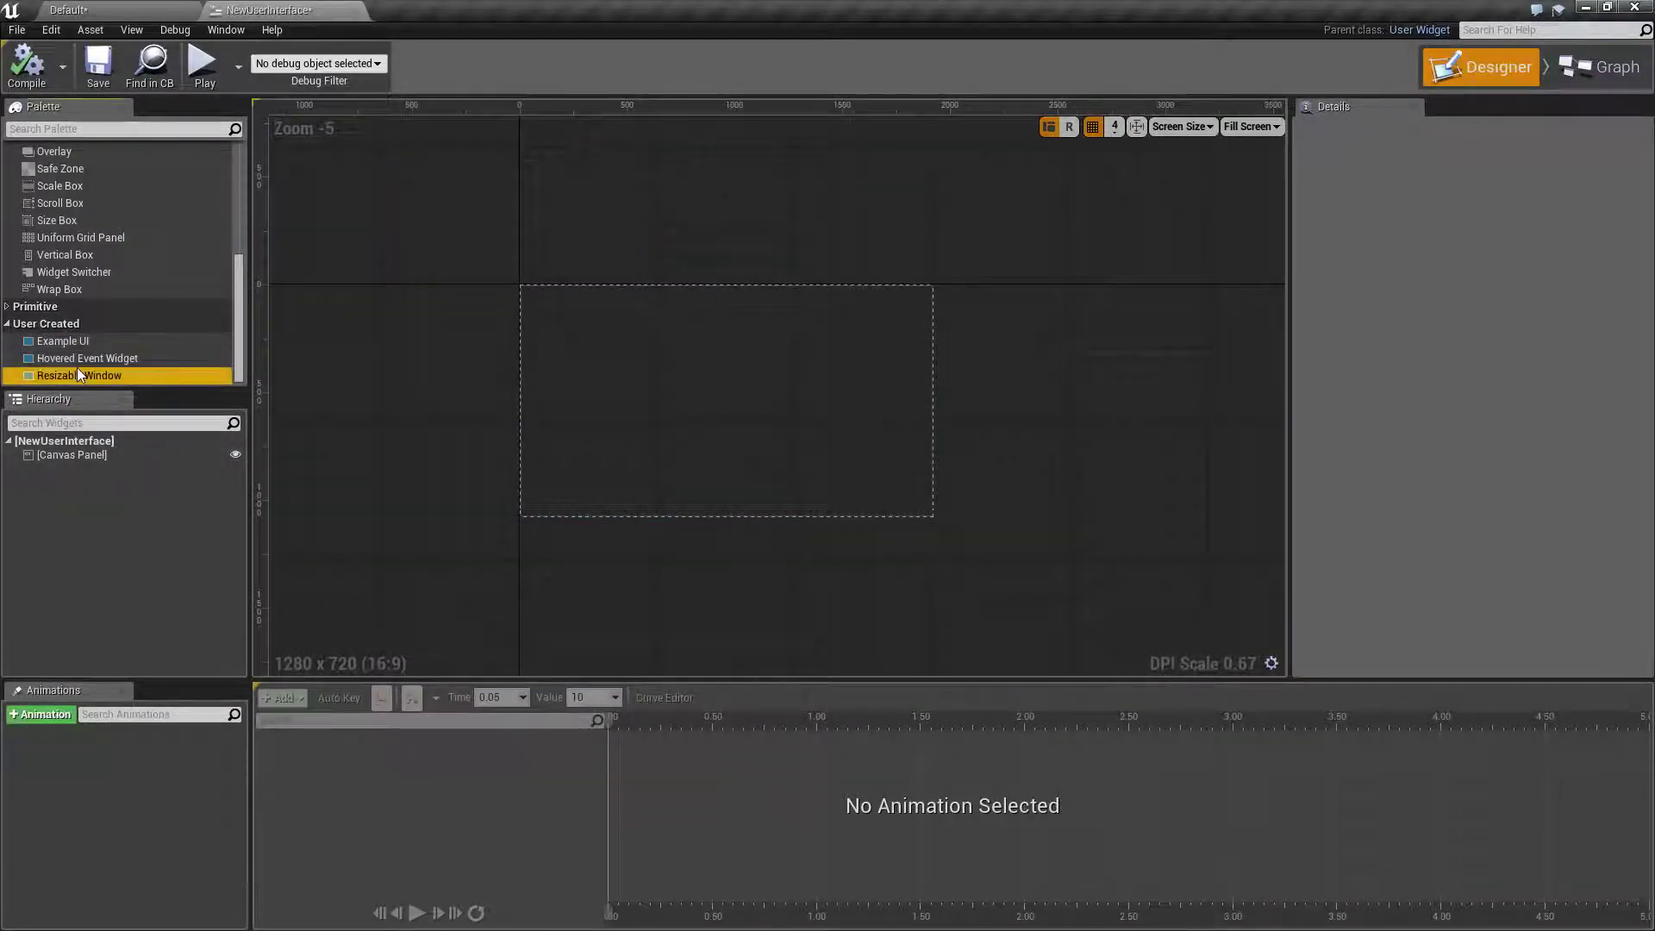
click(1137, 127)
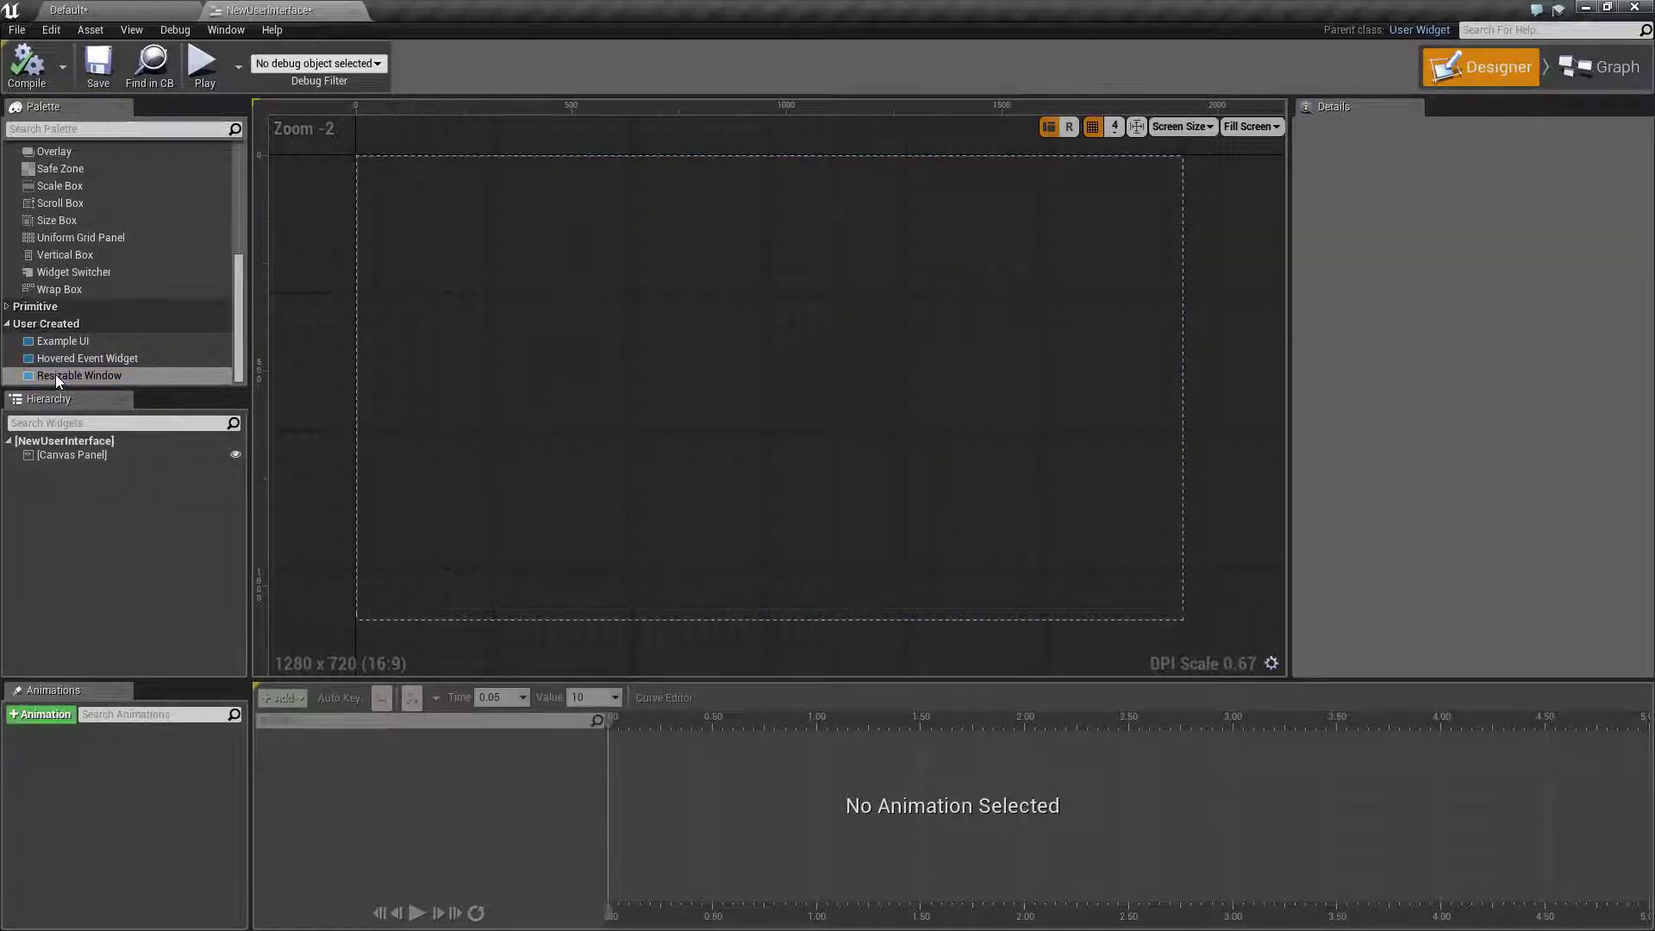
Place a Resizable Window on the canvas, enlarge and centre it, and expand it to its ContentAreaSlot.
drag(54, 377, 517, 274)
click(634, 305)
click(622, 293)
drag(637, 312, 813, 545)
drag(721, 297, 814, 277)
drag(905, 517, 933, 549)
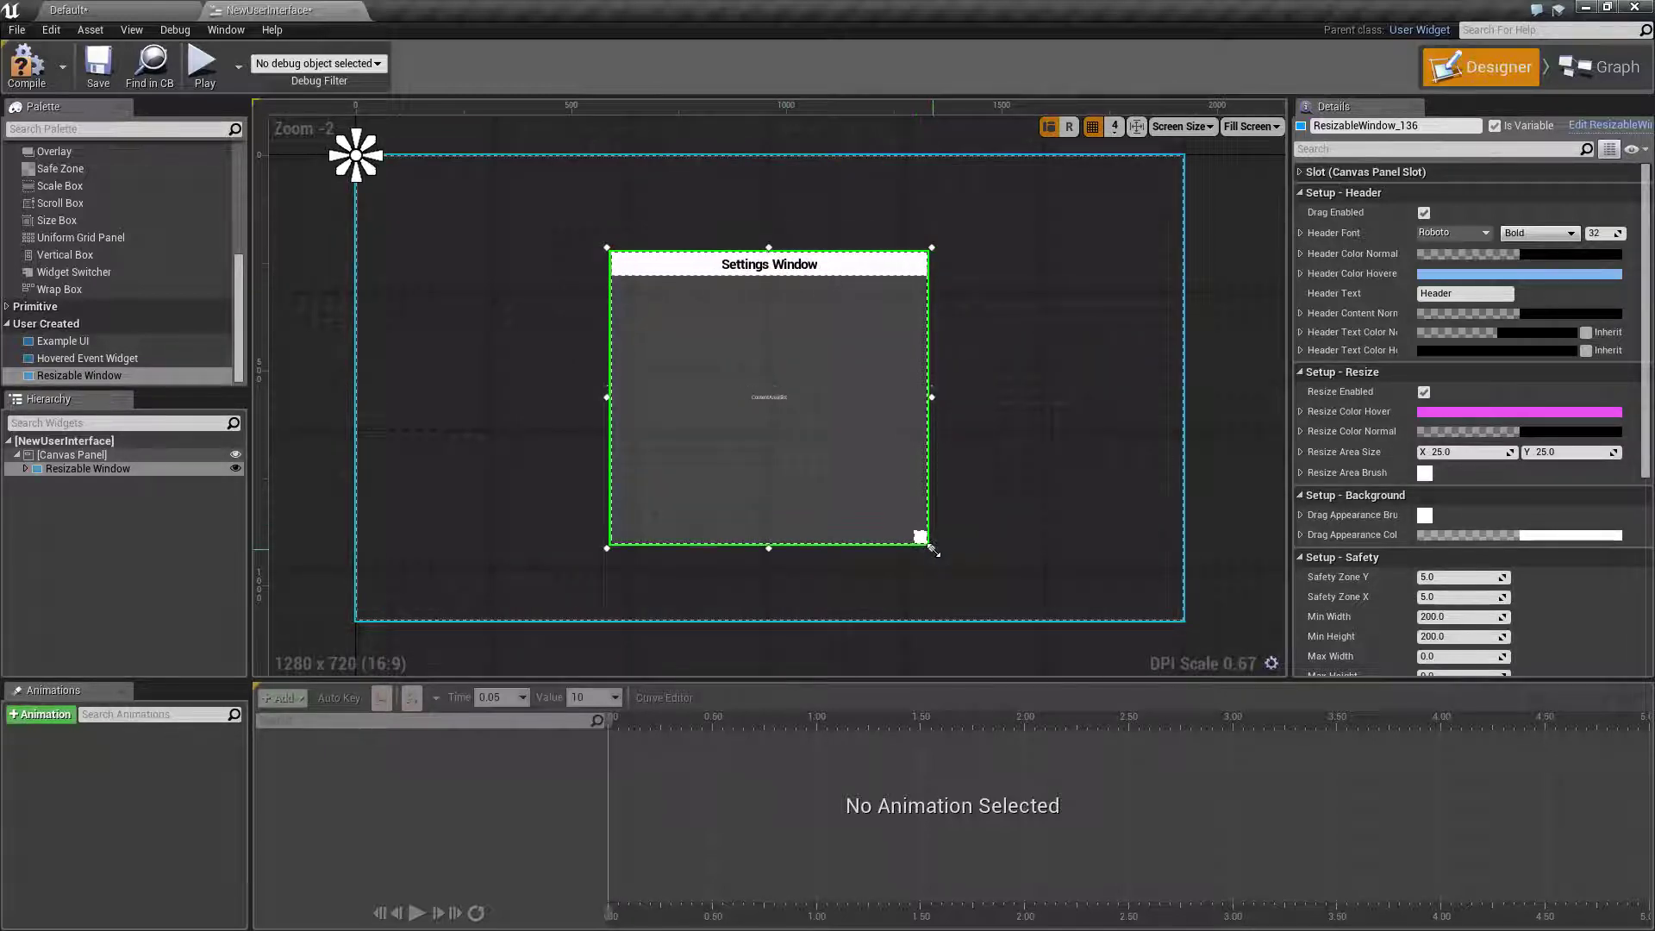
click(25, 468)
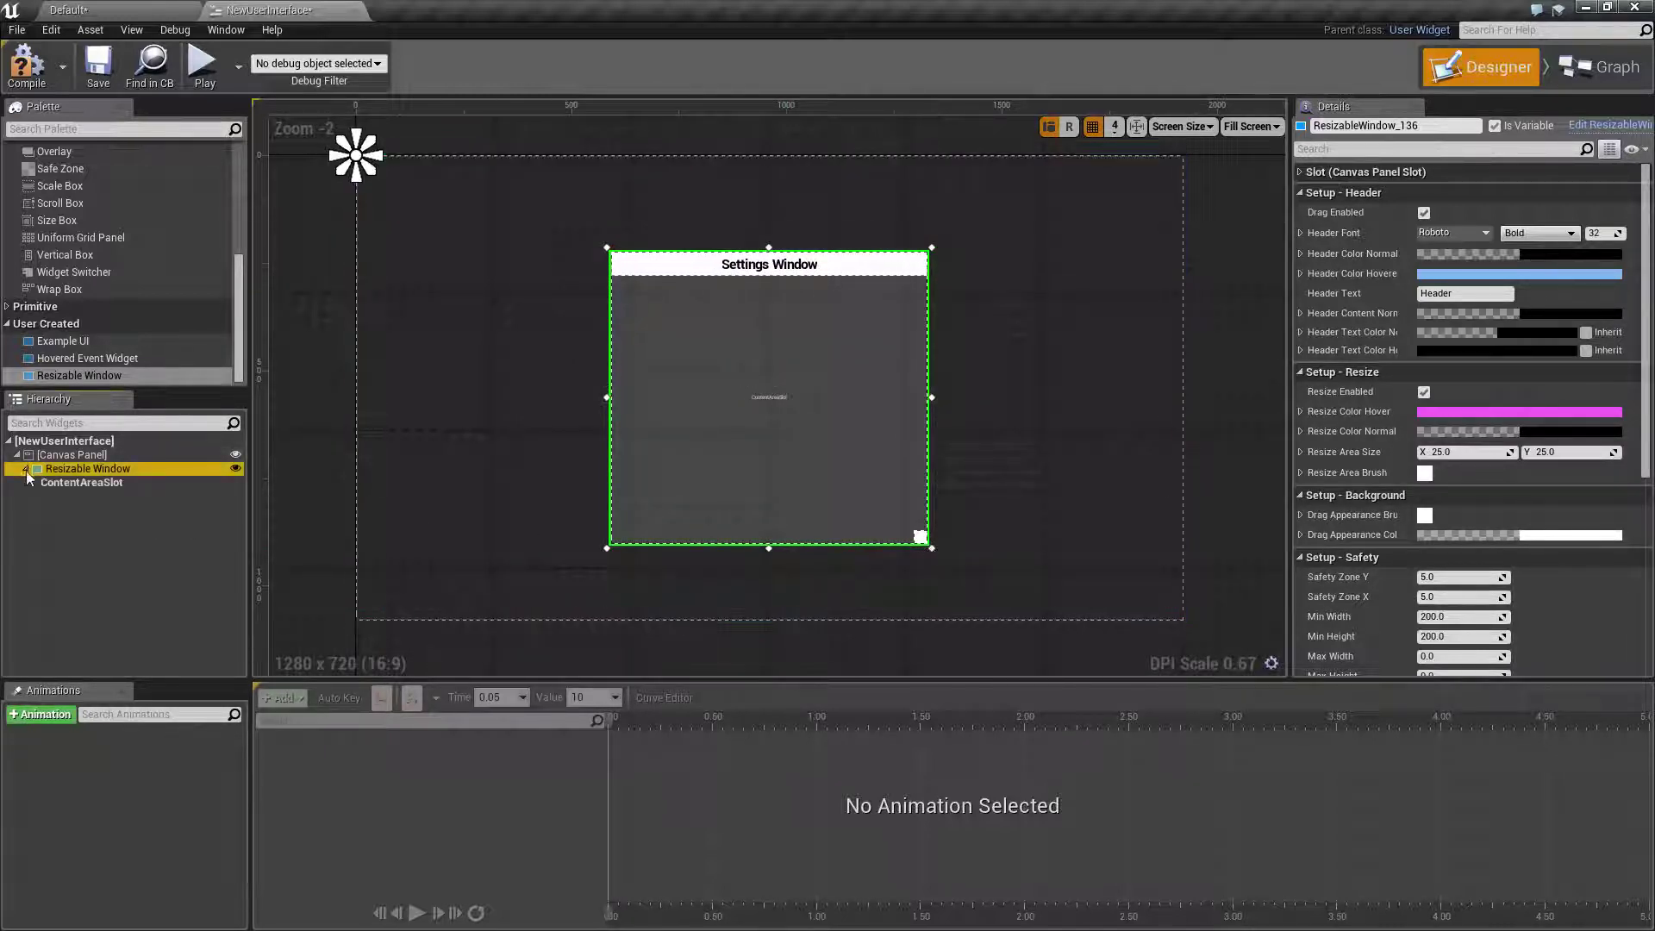
click(81, 473)
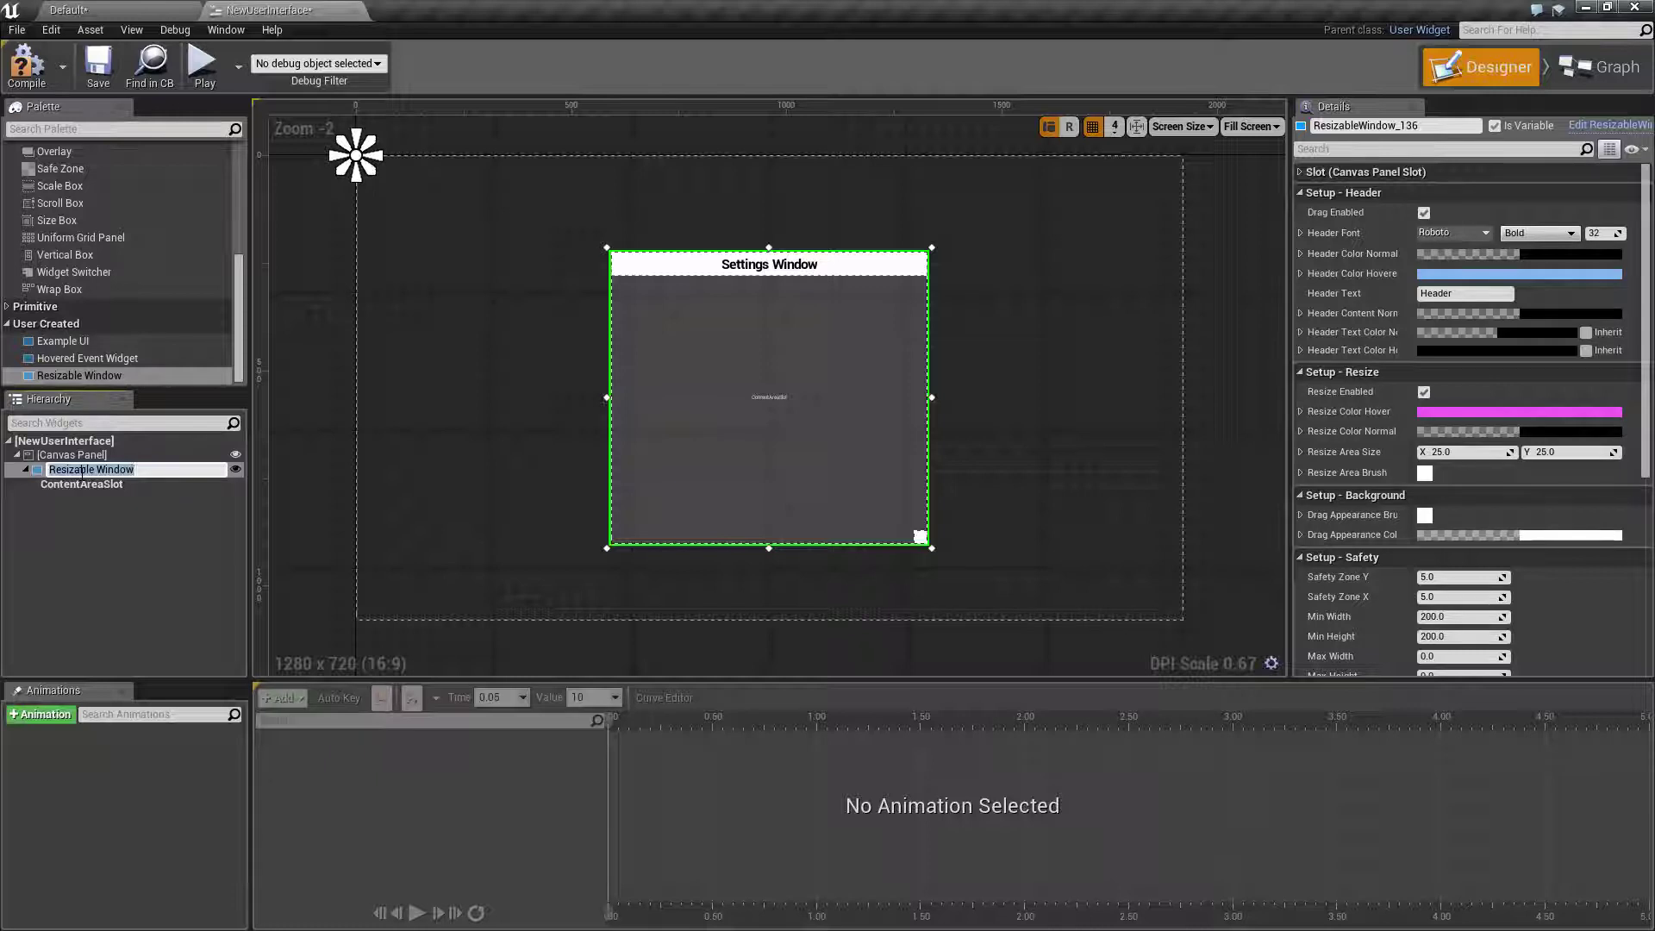
click(101, 484)
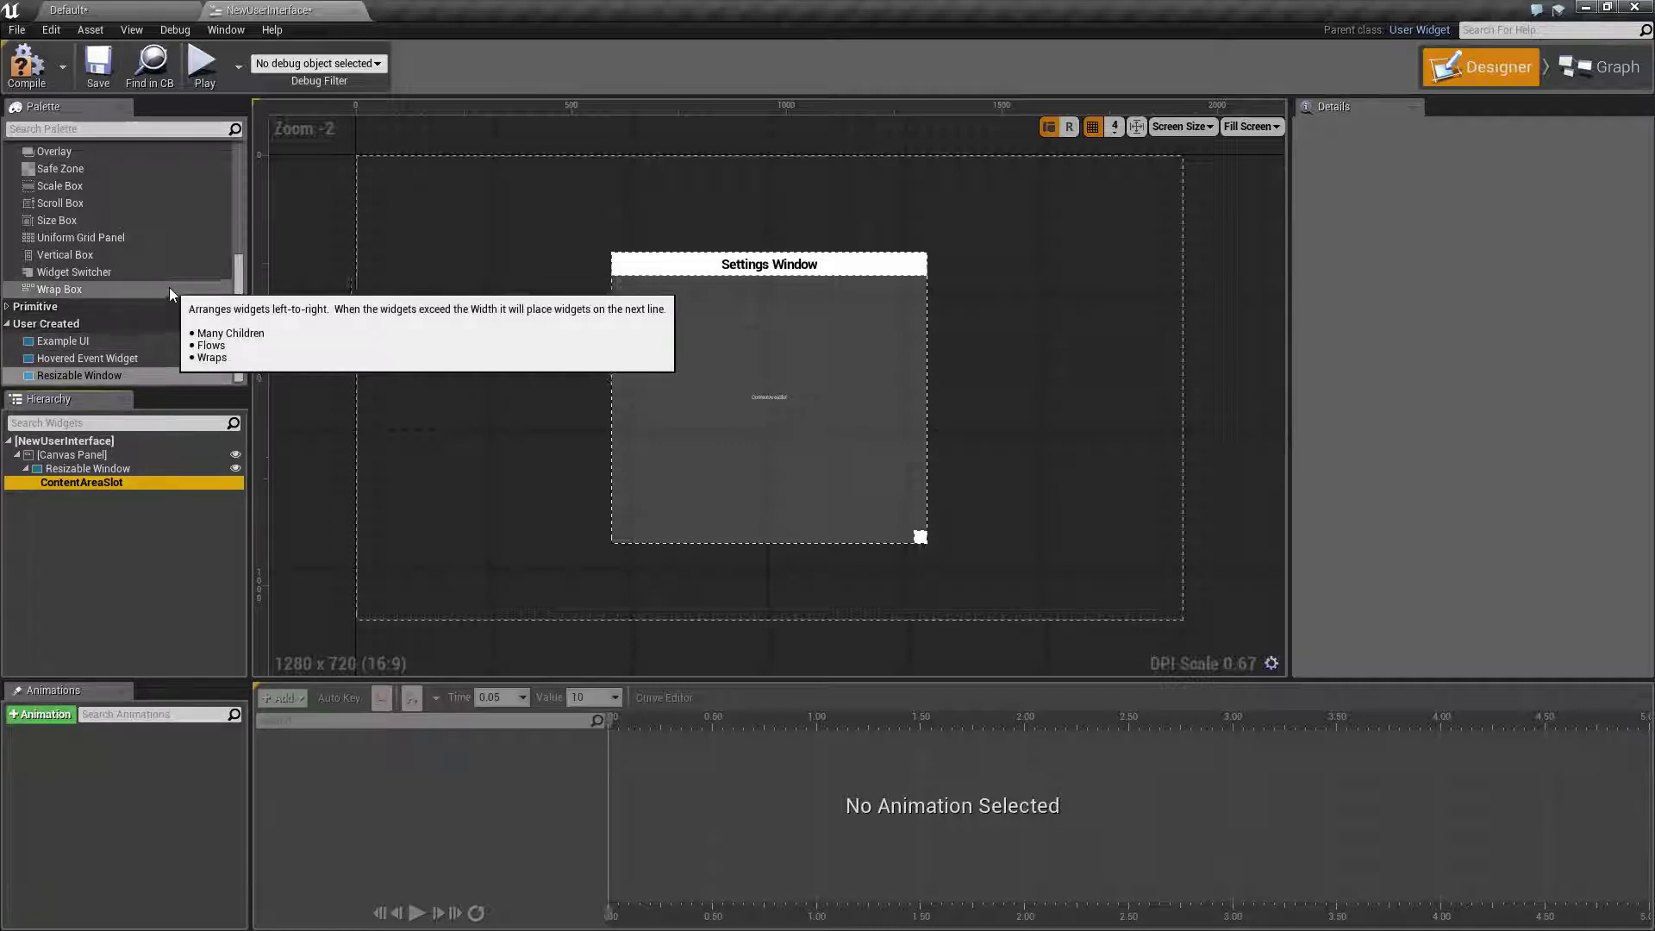
Drop a Canvas Panel into the Settings Window's ContentAreaSlot and select it.
scroll(95, 228, up, 5)
scroll(112, 266, down, 3)
drag(114, 263, 106, 486)
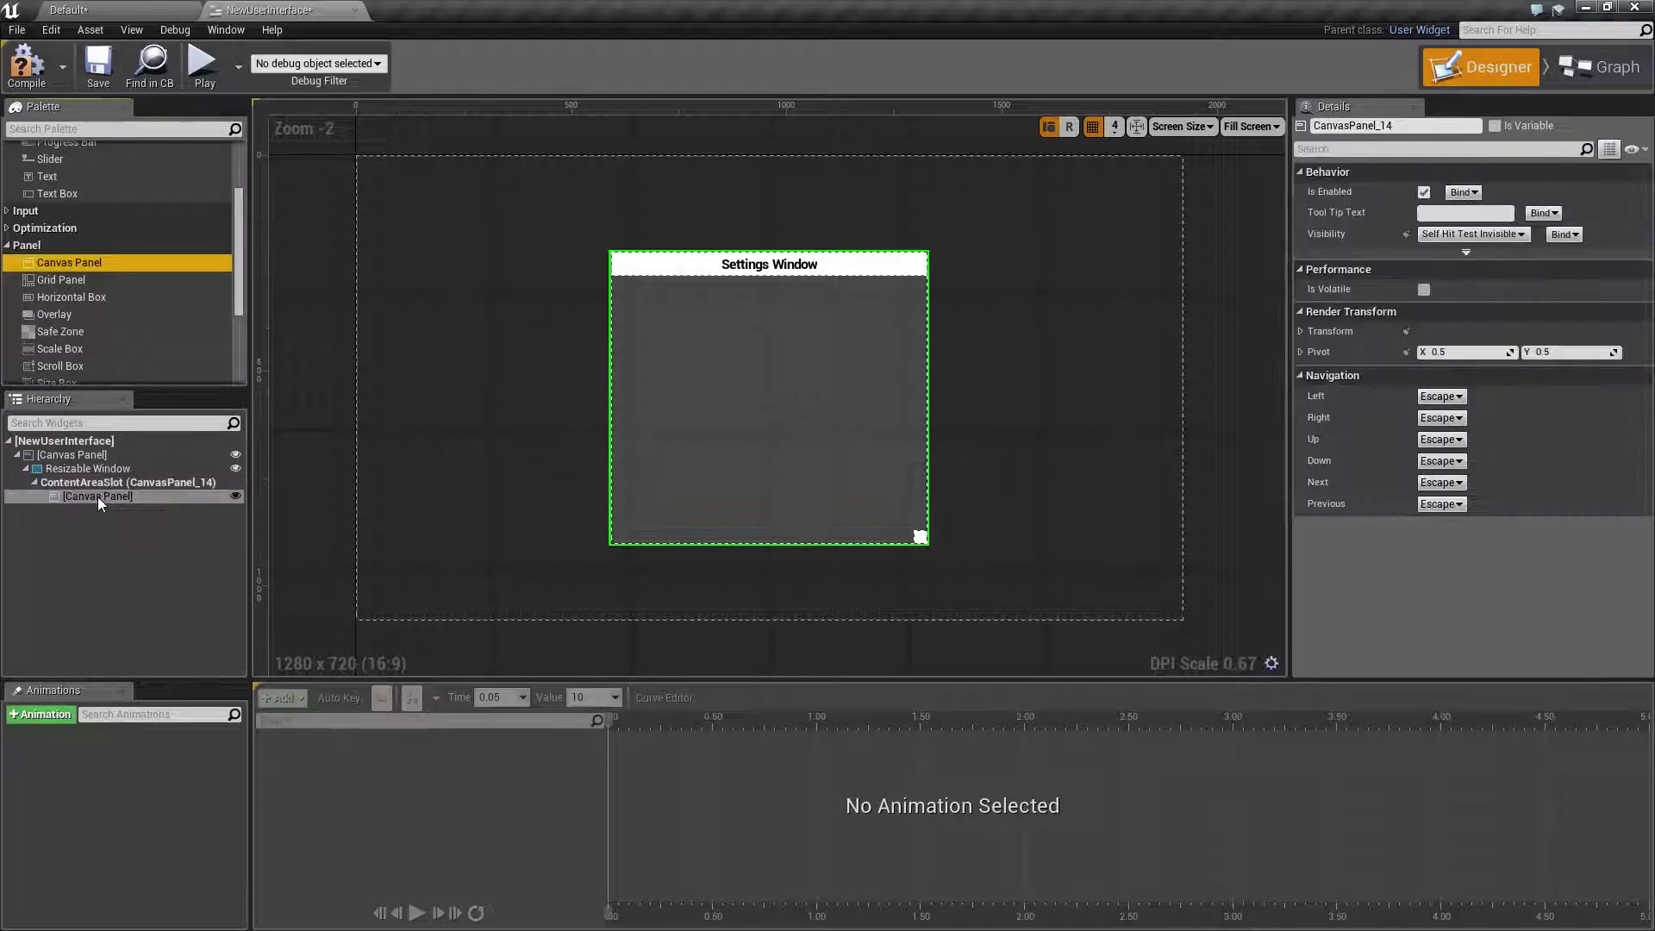
click(97, 496)
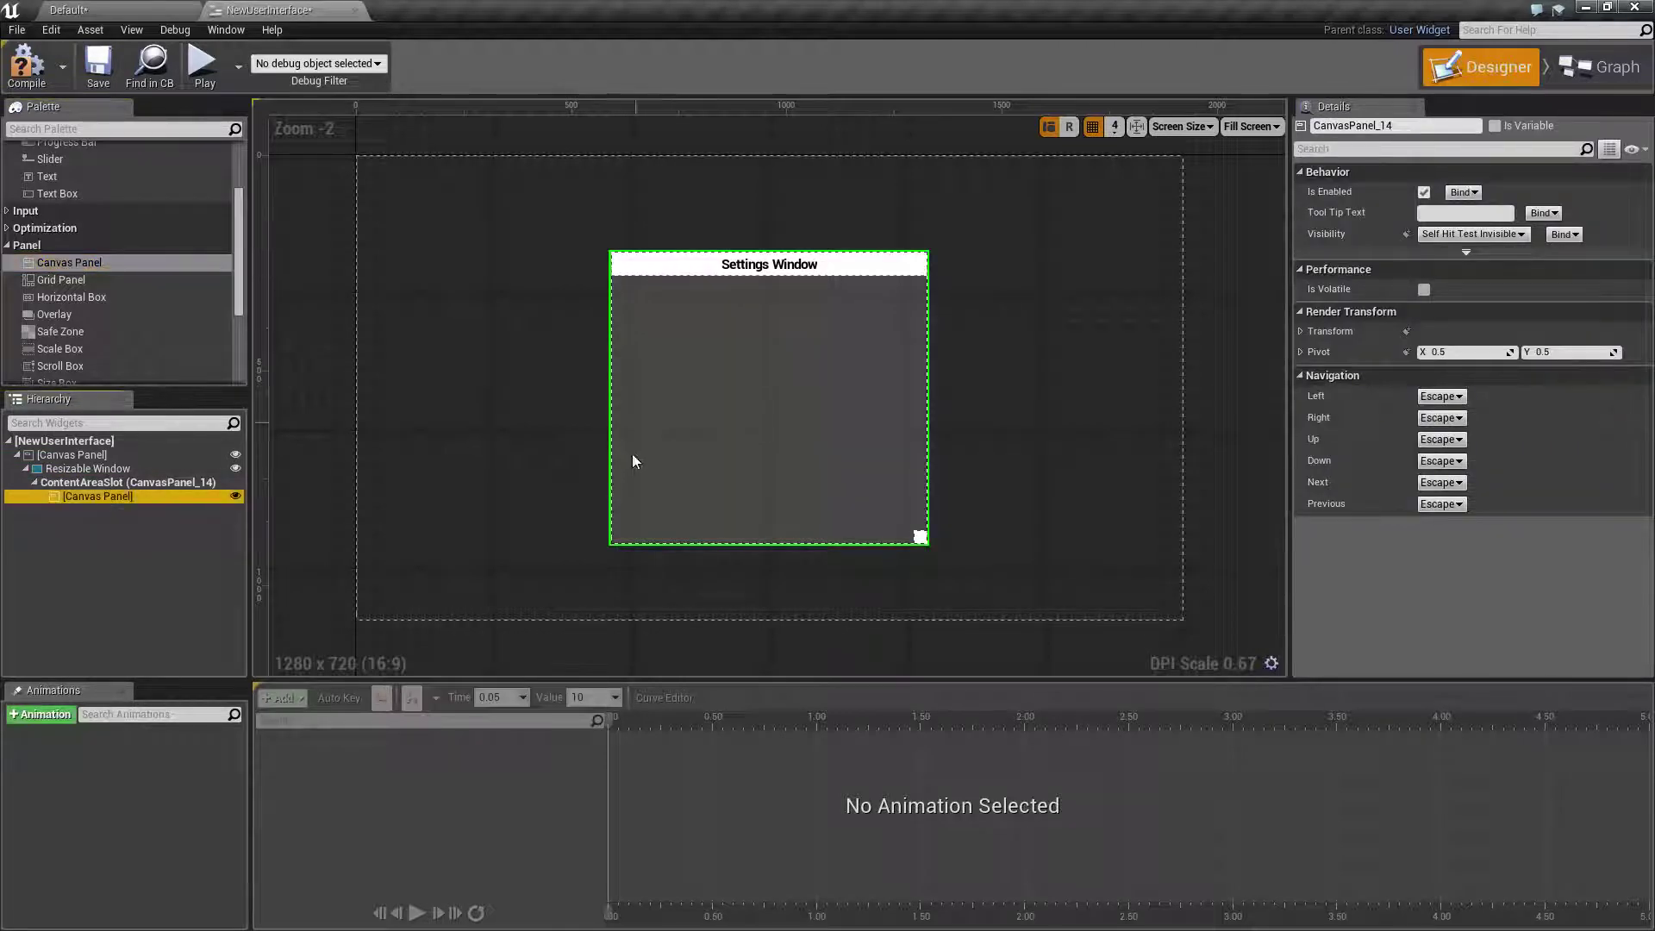
scroll(59, 236, up, 3)
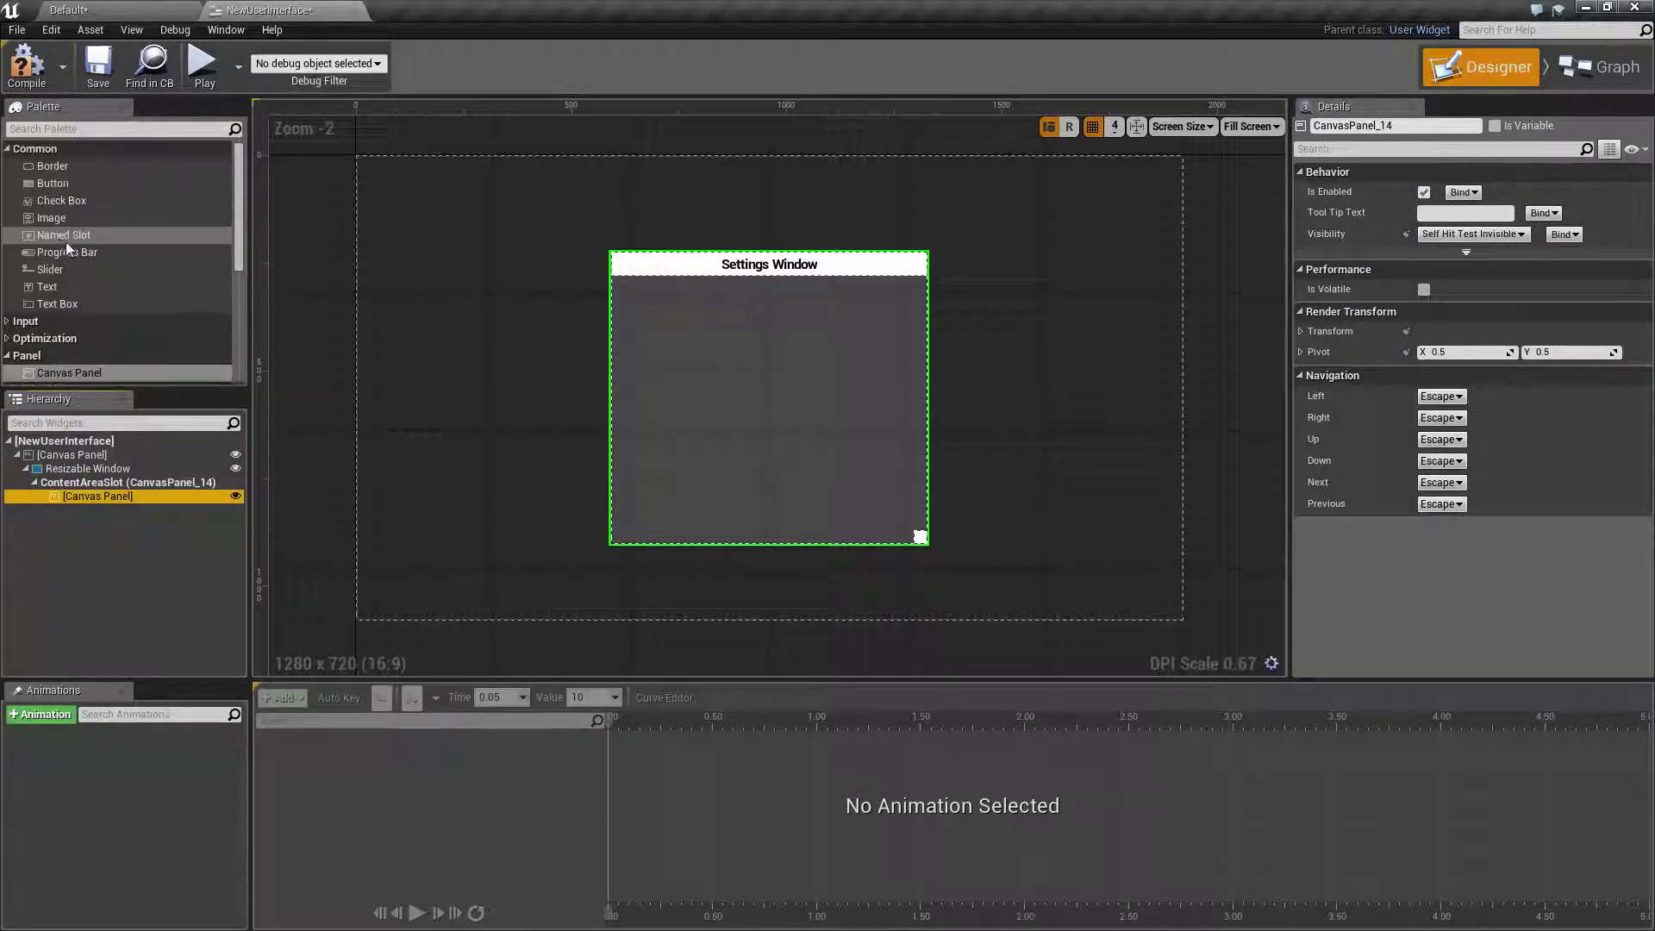
Add a Text block to the inner canvas, anchored to the centre at position 0, 0.
drag(47, 286, 167, 512)
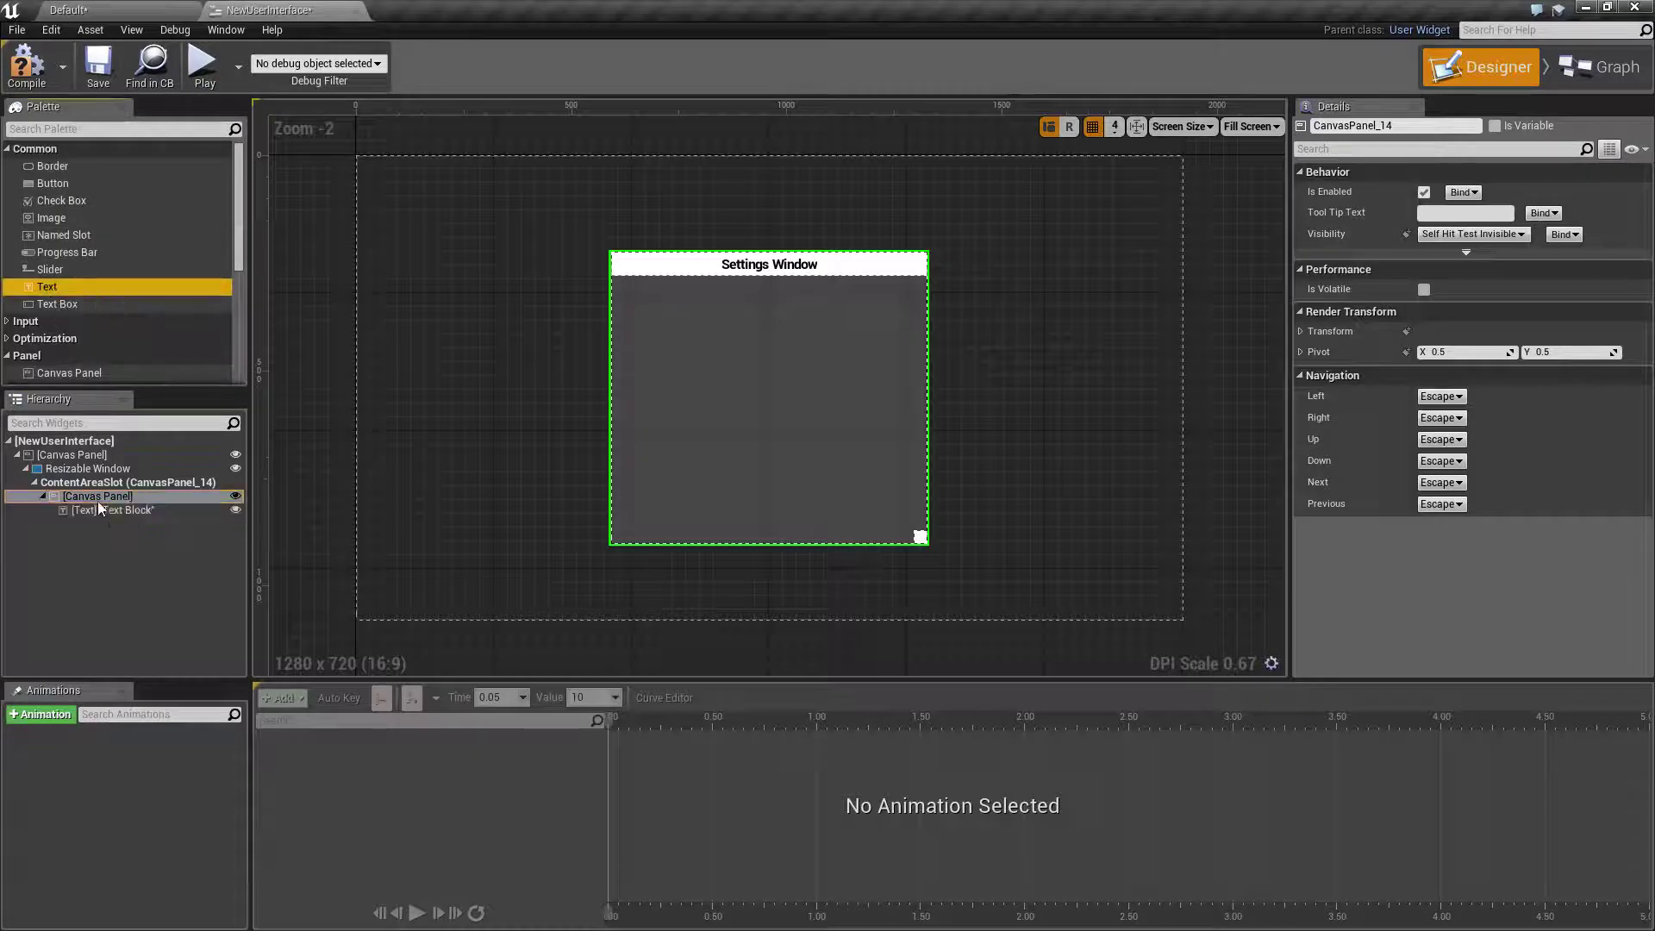
click(1466, 196)
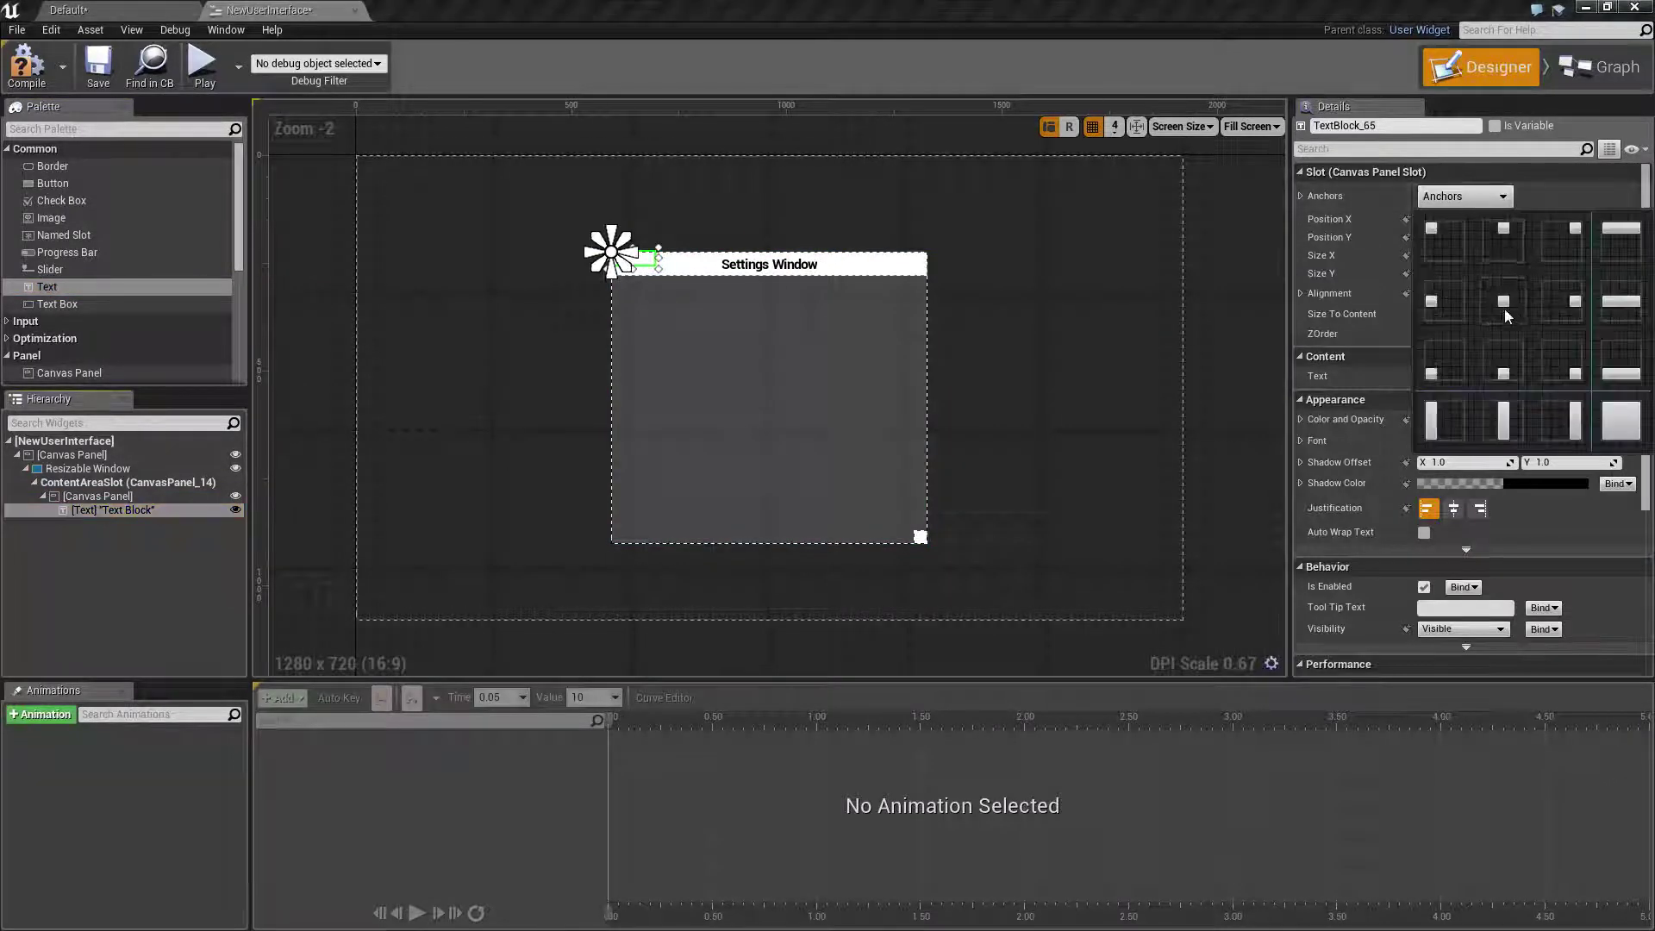
click(1507, 317)
click(1476, 219)
text(0)
key(Tab)
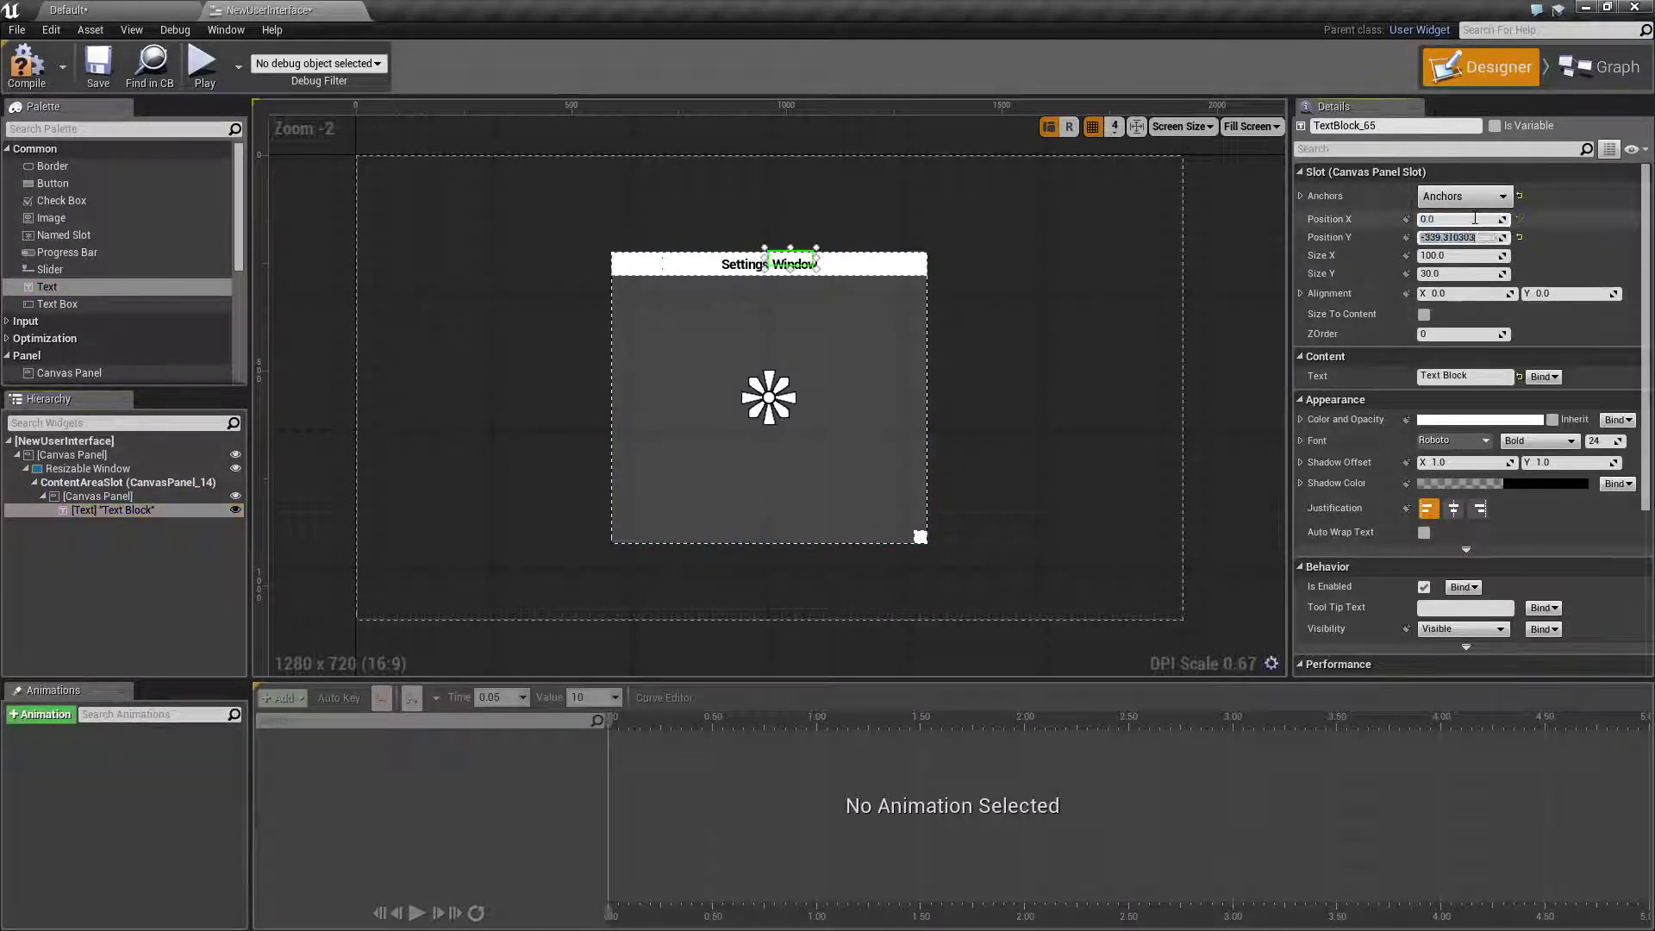
text(0)
key(Tab)
key(Tab)
key(Tab)
key(Tab)
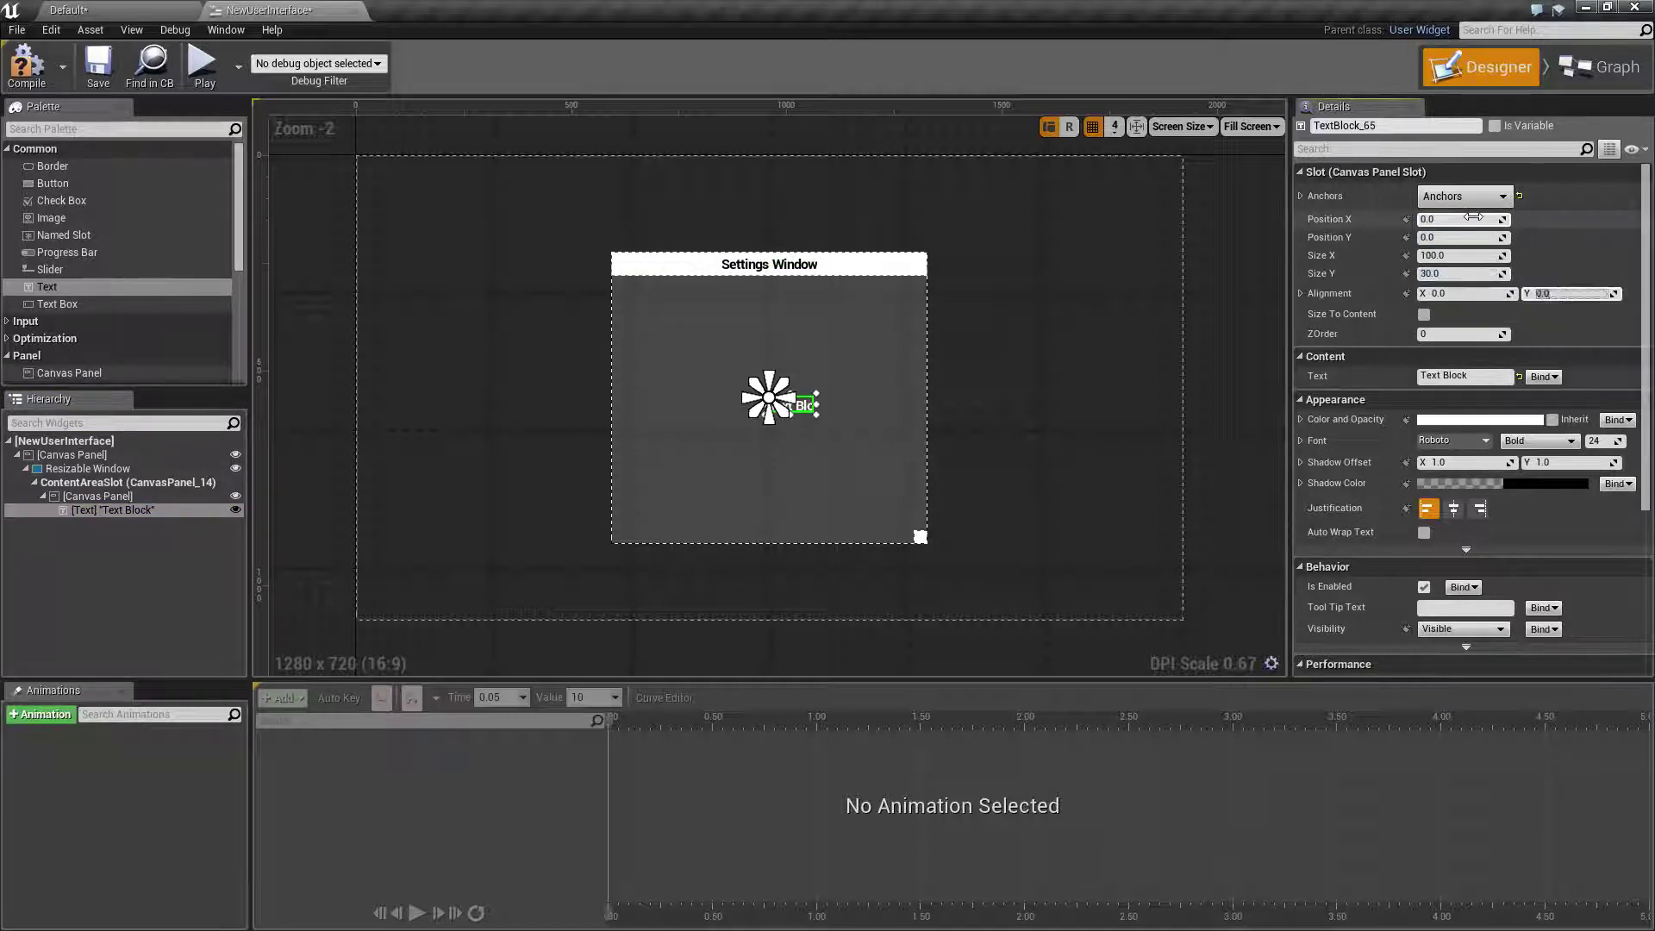
Set the text block's alignment to 0.5, 0.5 and its text to 'Center!'.
key(shift+Tab)
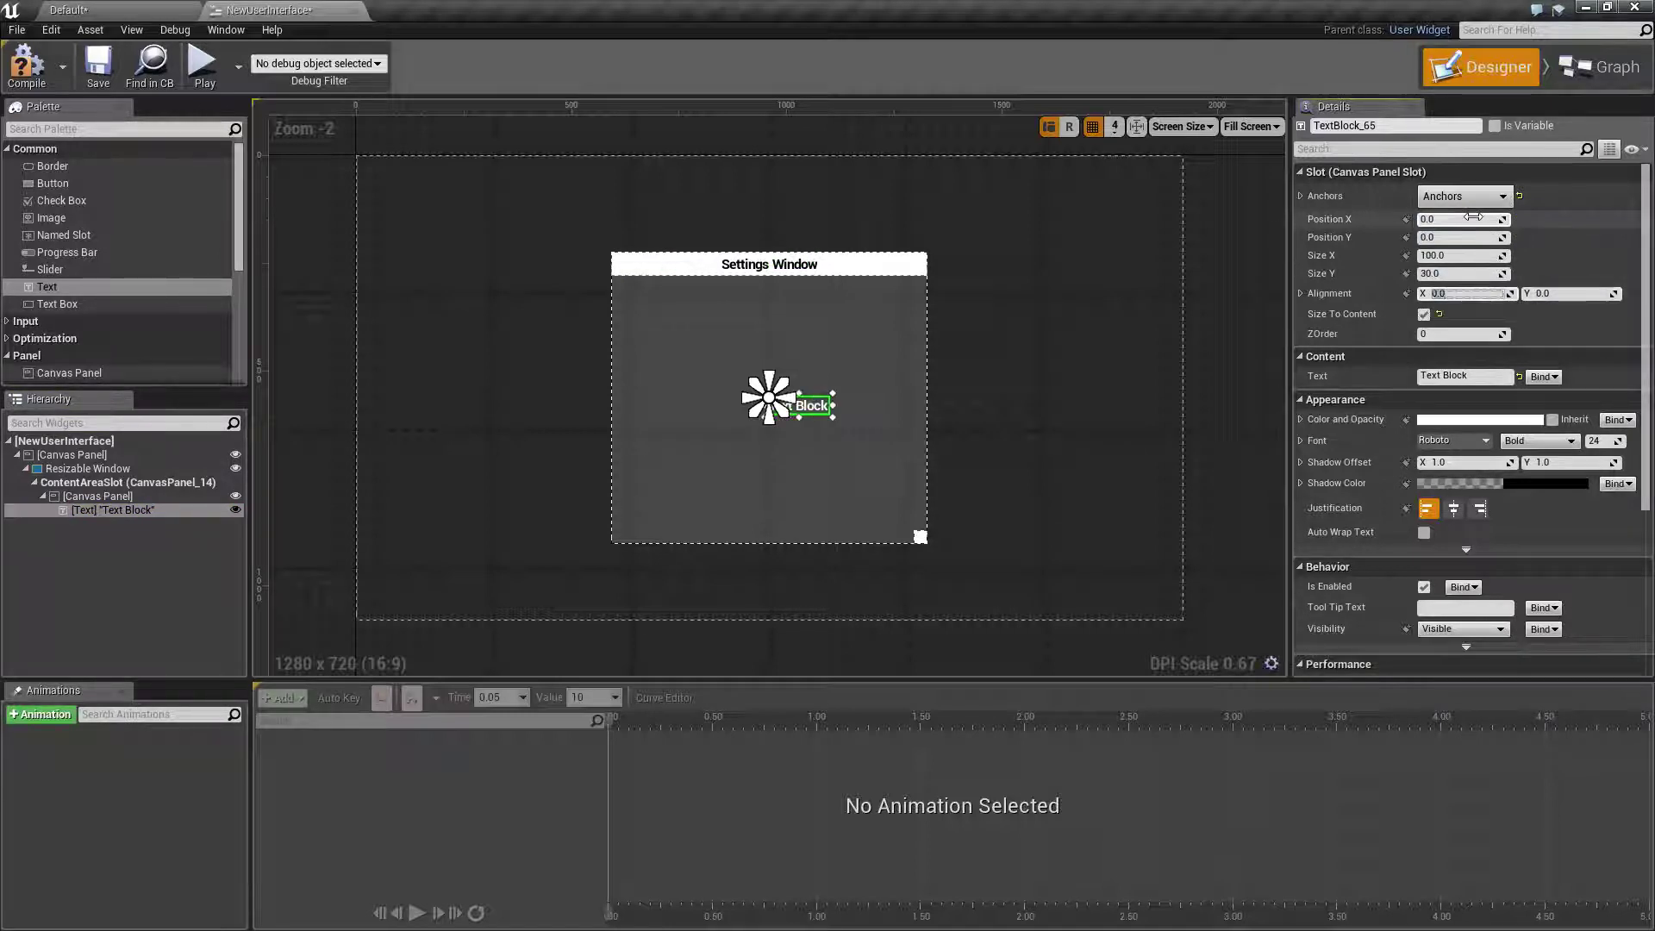
key(Tab)
text(.5)
key(shift+Tab)
scroll(802, 403, up, 3)
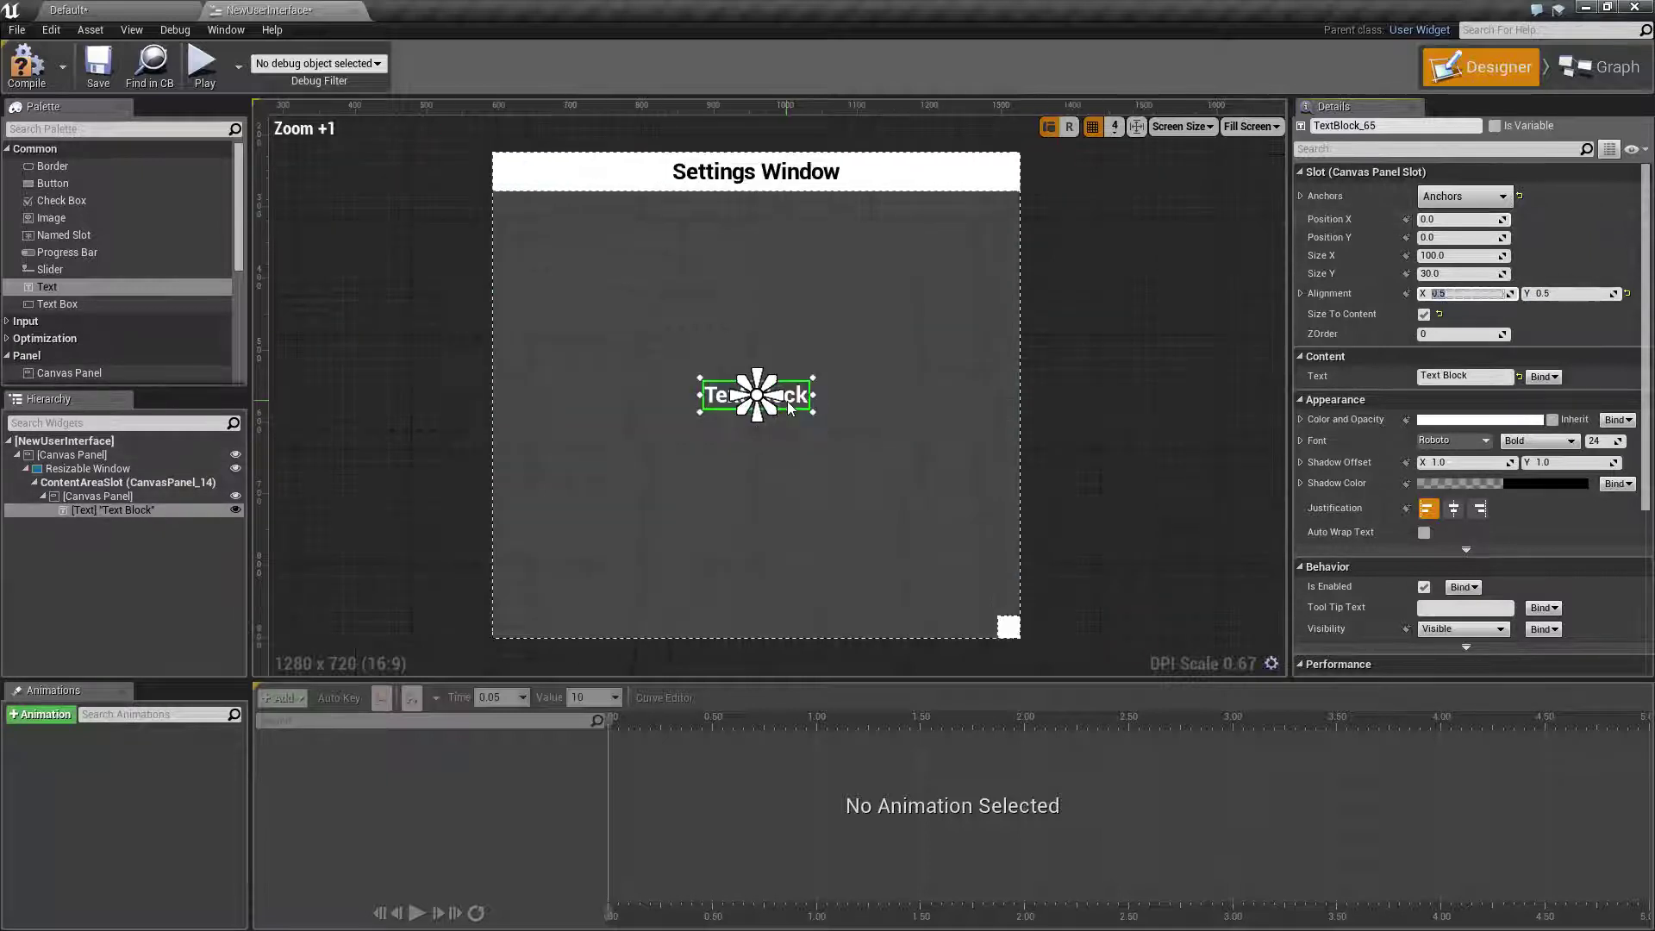
click(956, 412)
click(741, 397)
click(1457, 377)
text(Center!)
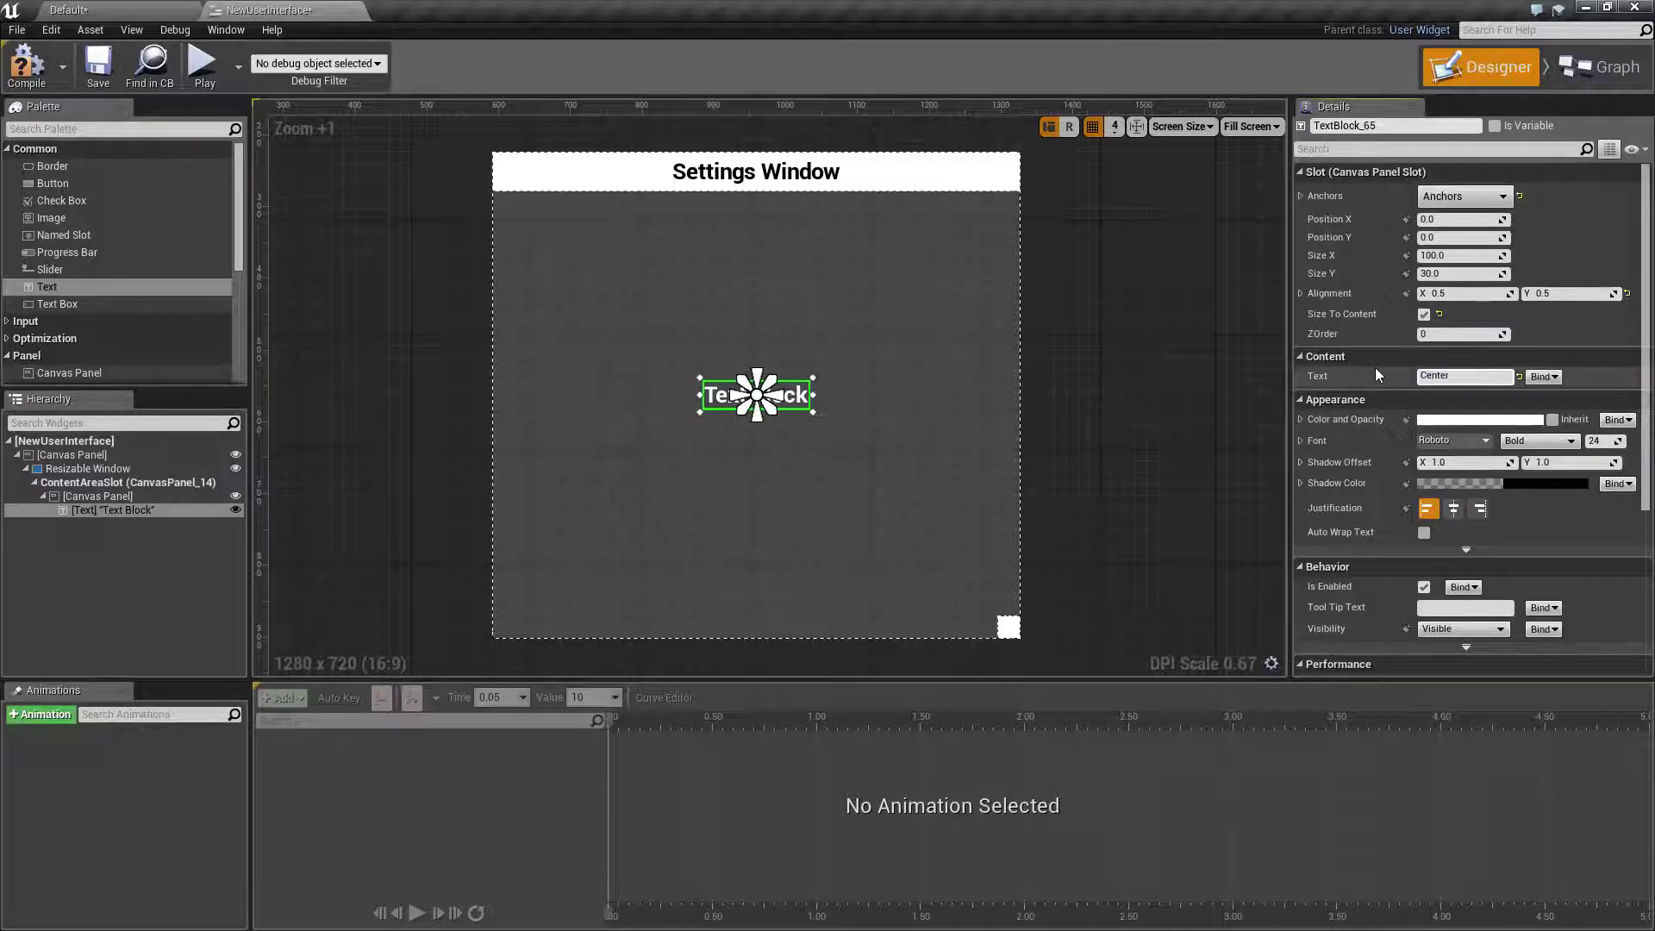
Add a Button to the Settings Window's inner Canvas Panel and select it.
click(1129, 363)
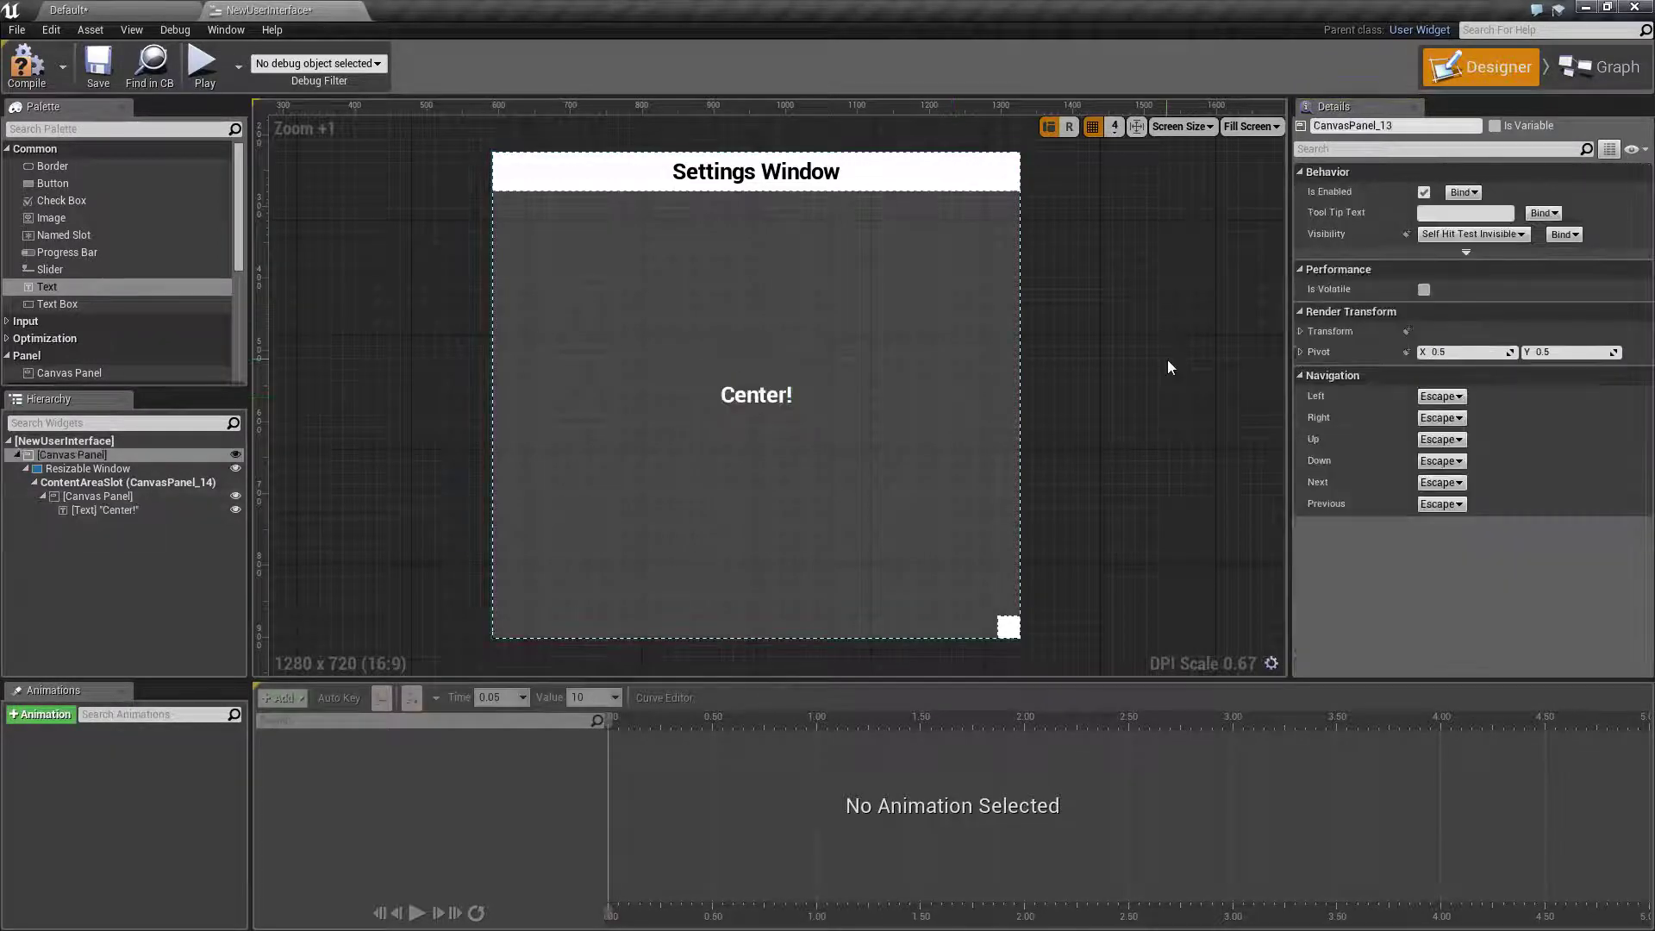
drag(48, 185, 109, 505)
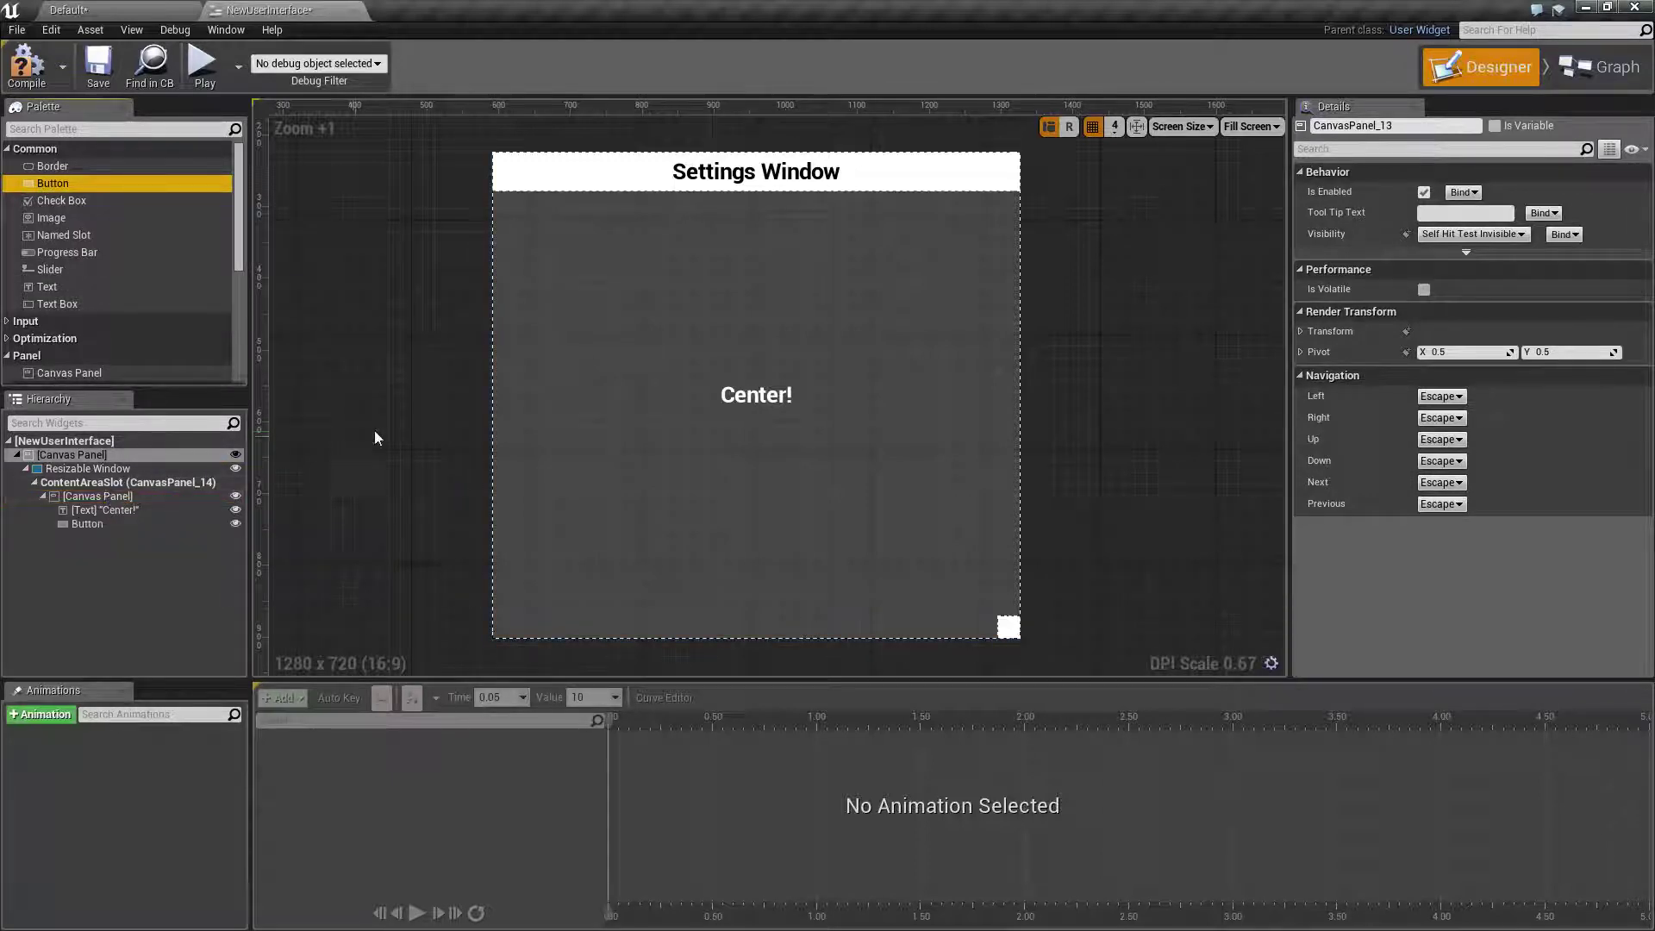
click(83, 524)
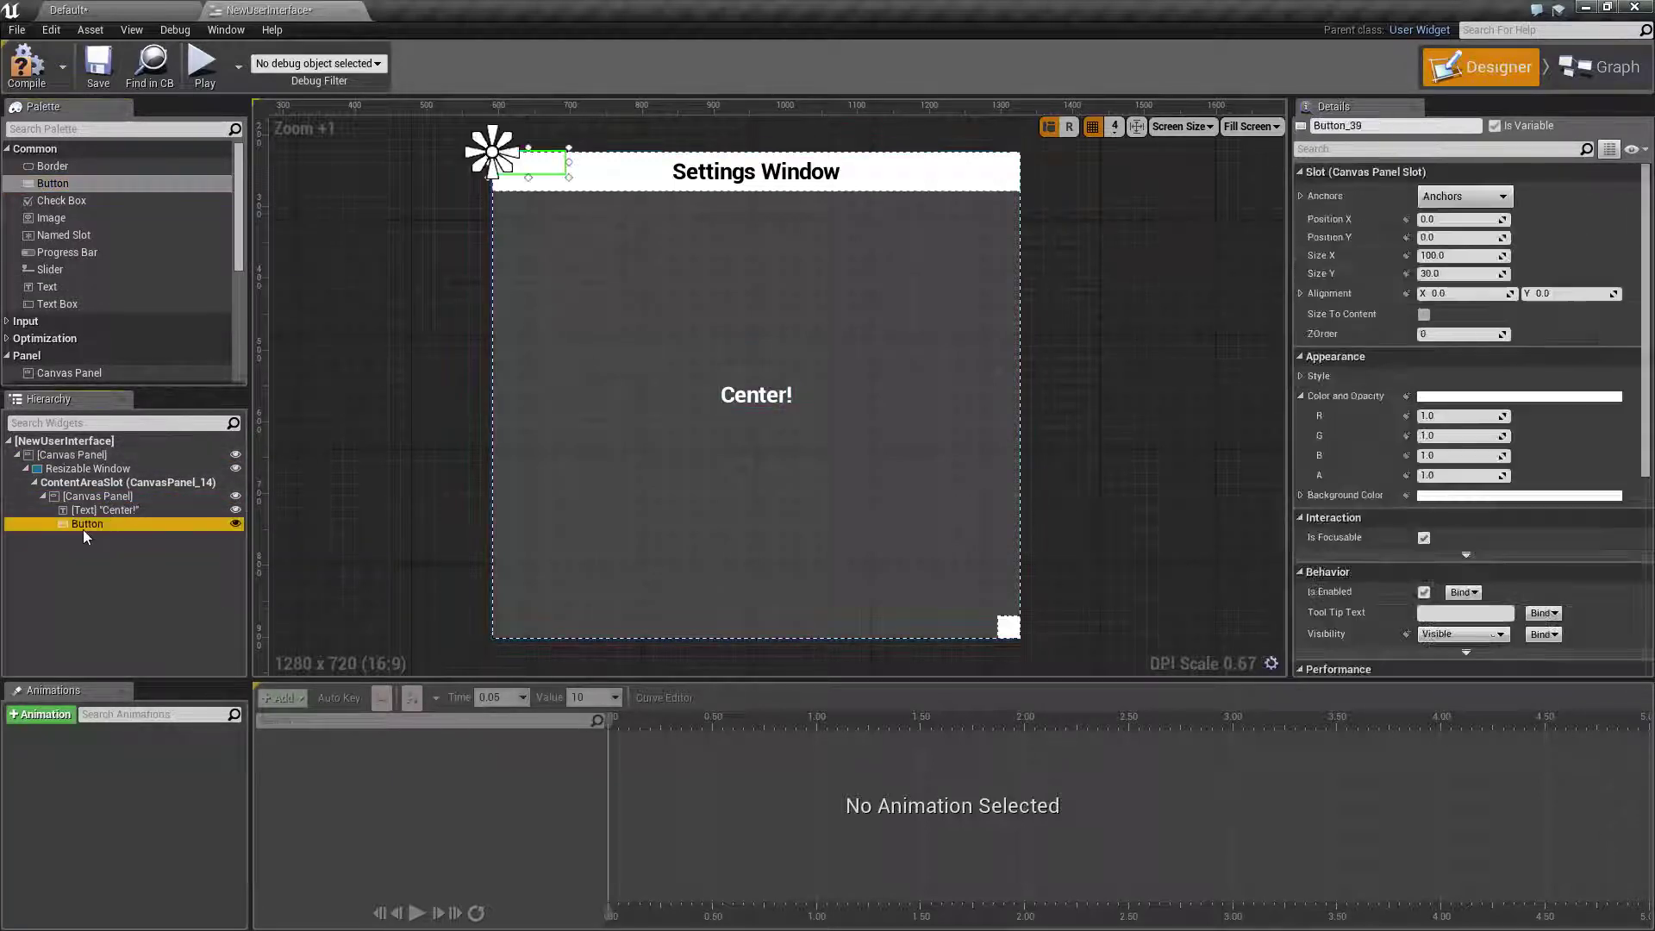
mouse_move(545, 175)
mouse_down()
mouse_move(615, 294)
mouse_move(520, 159)
mouse_move(554, 185)
mouse_move(547, 155)
mouse_up()
click(90, 525)
click(109, 525)
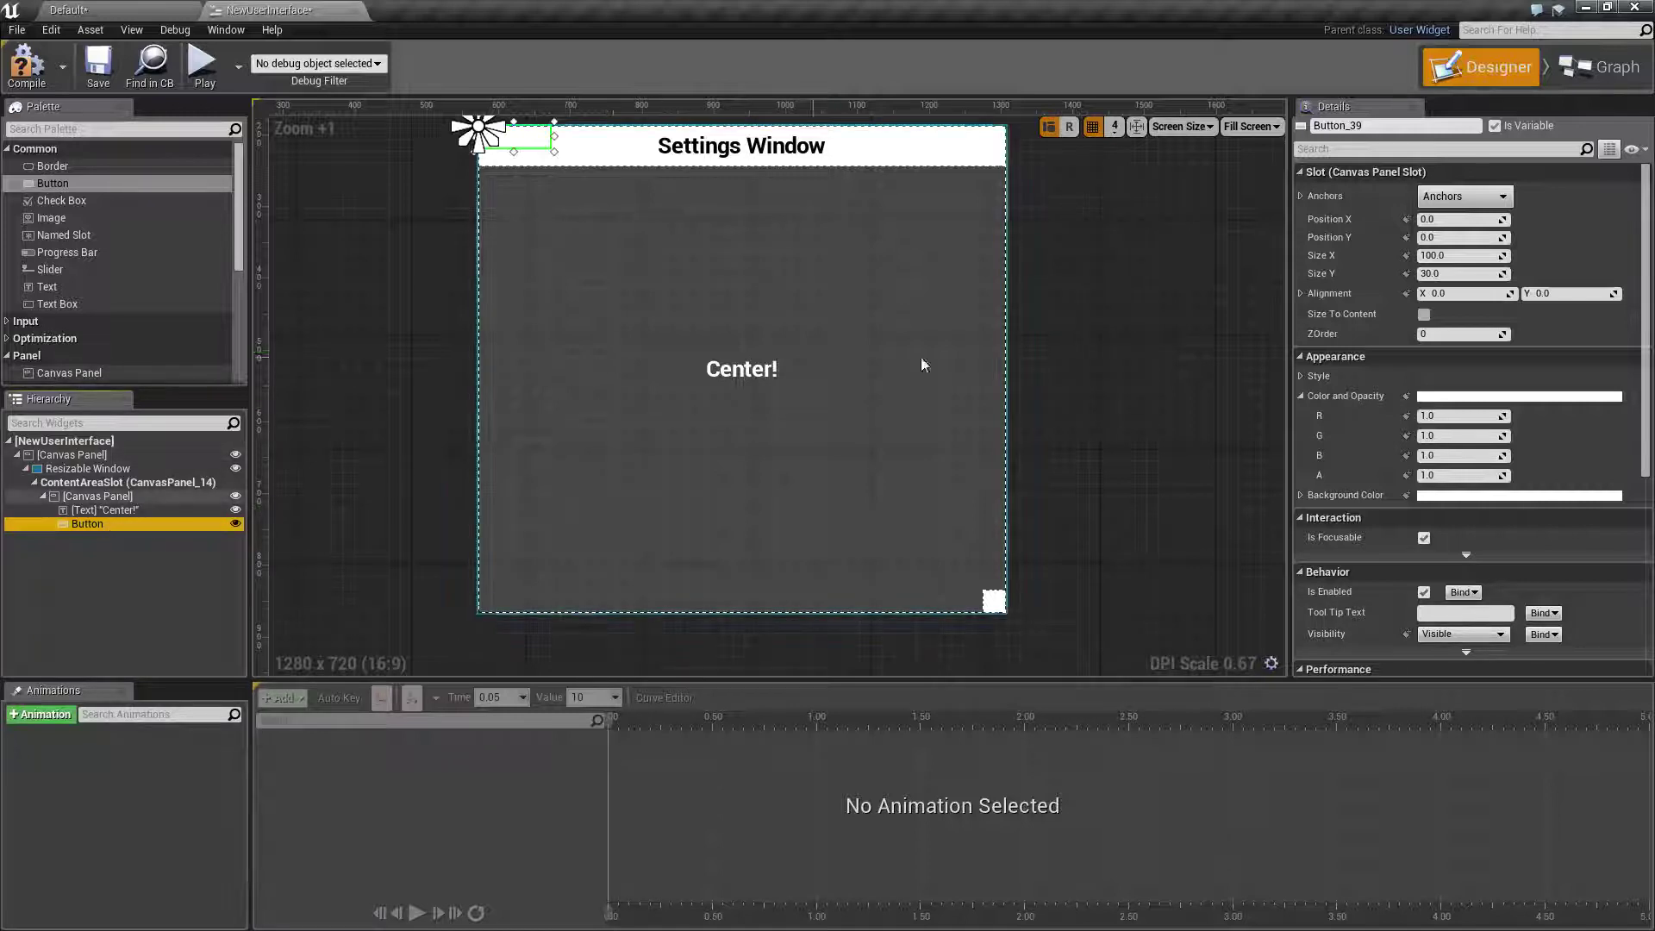
Anchor the Button to the bottom centre at X position 0 and narrow it.
click(1456, 197)
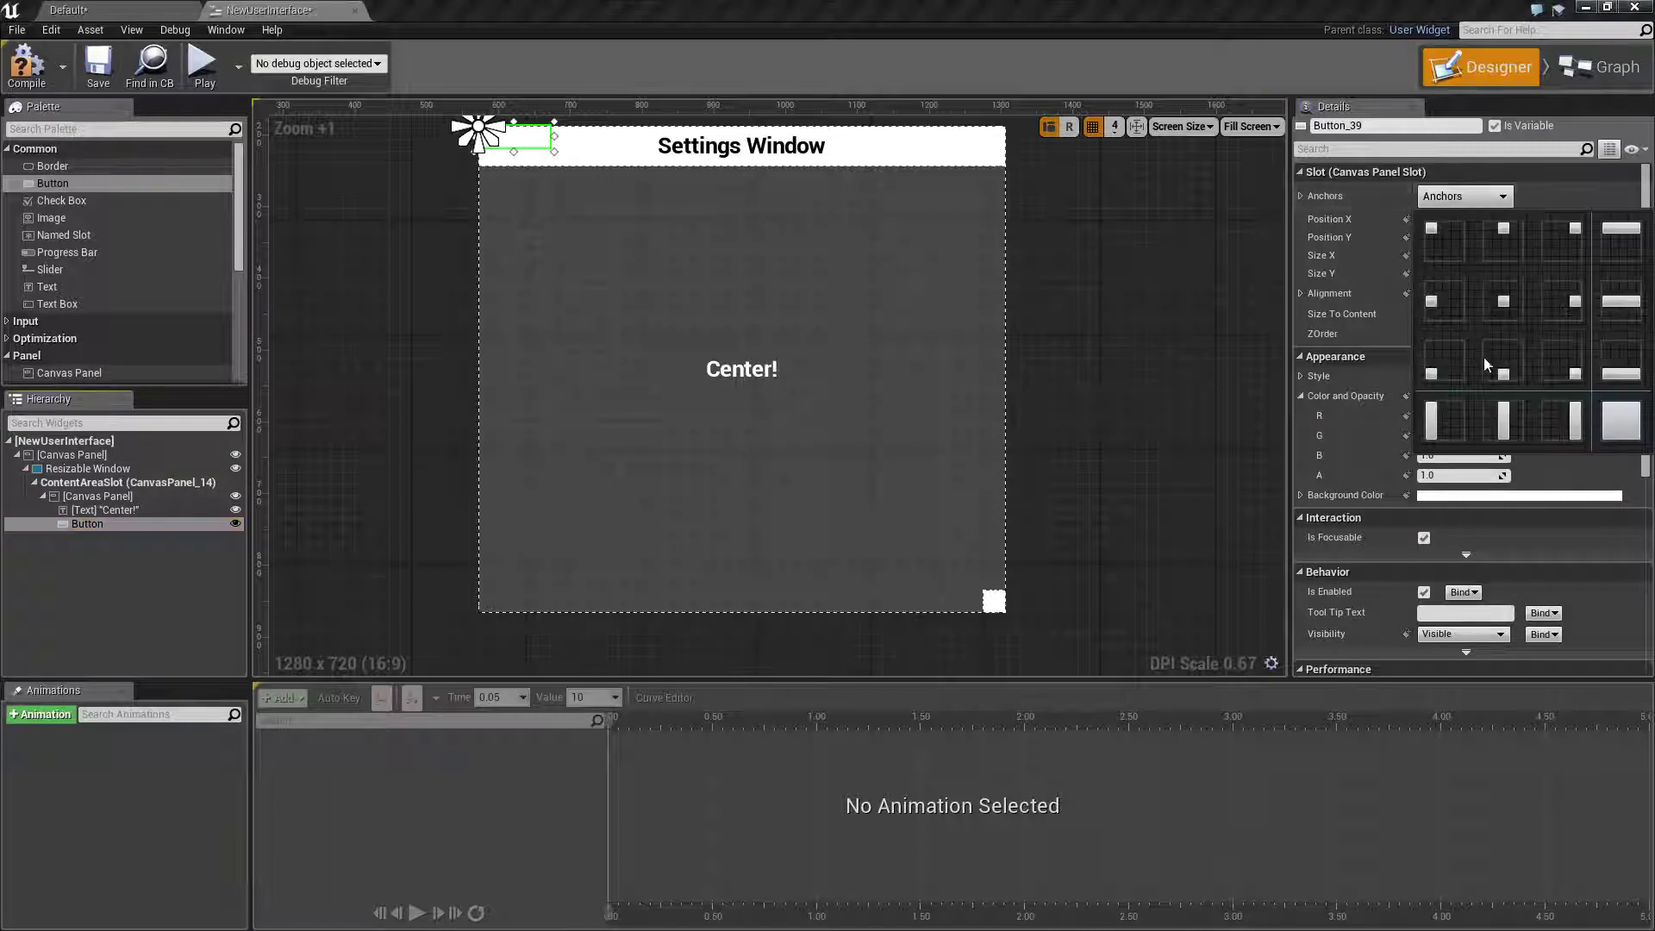
click(1504, 367)
click(1479, 220)
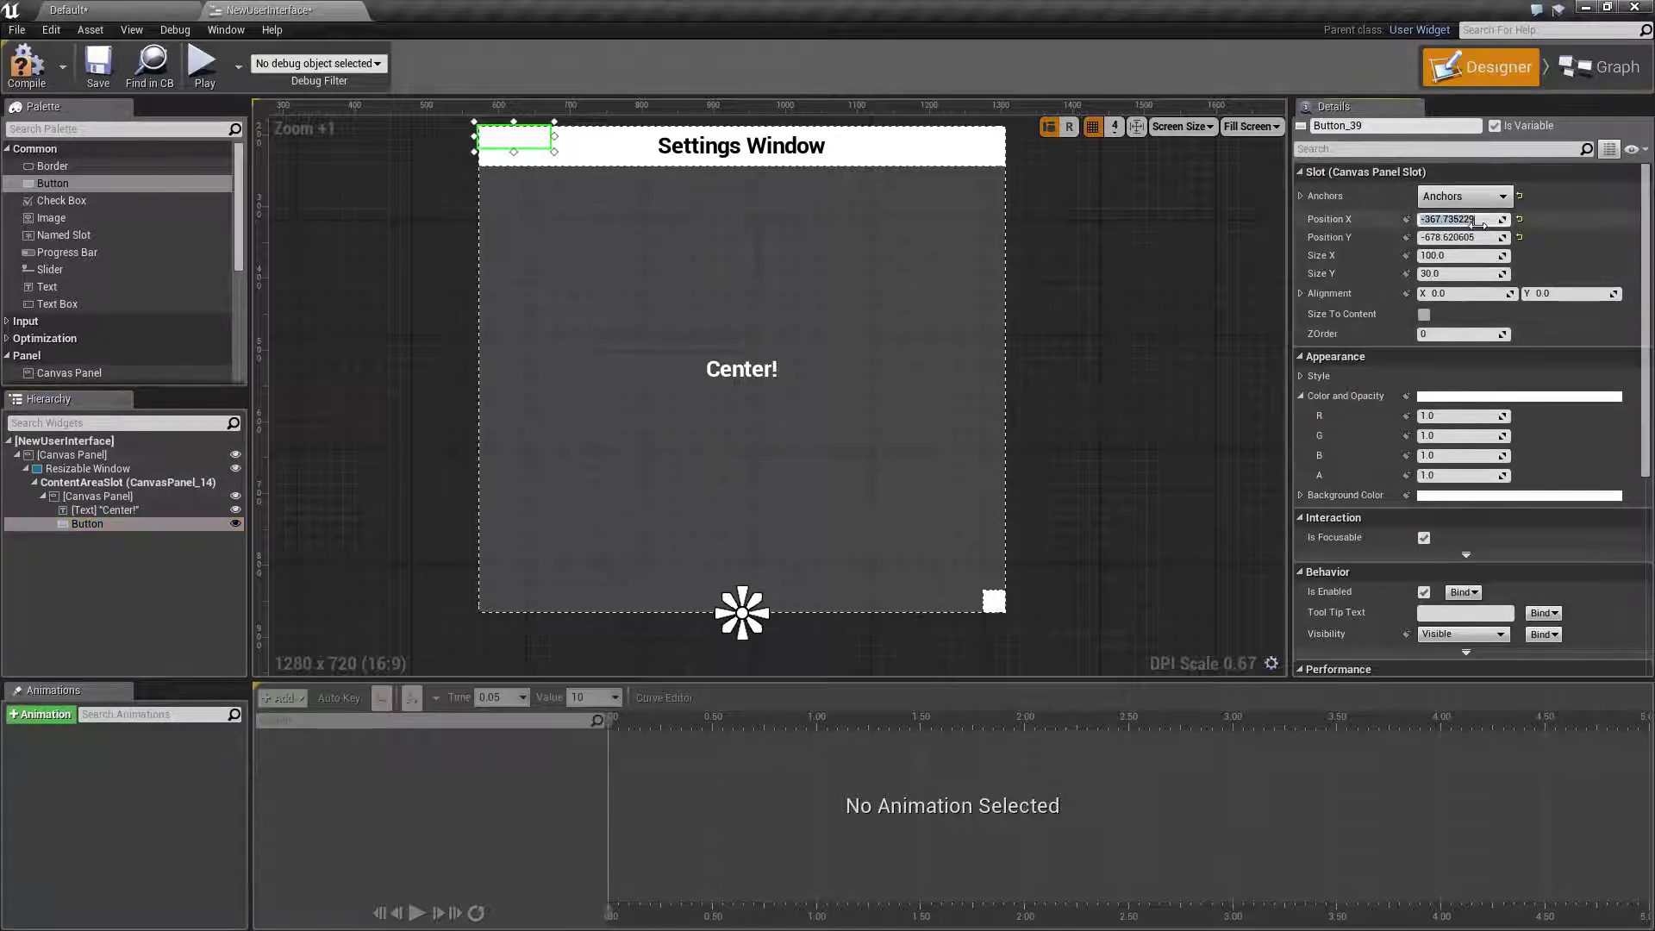
text(0)
key(Tab)
text(0)
key(Tab)
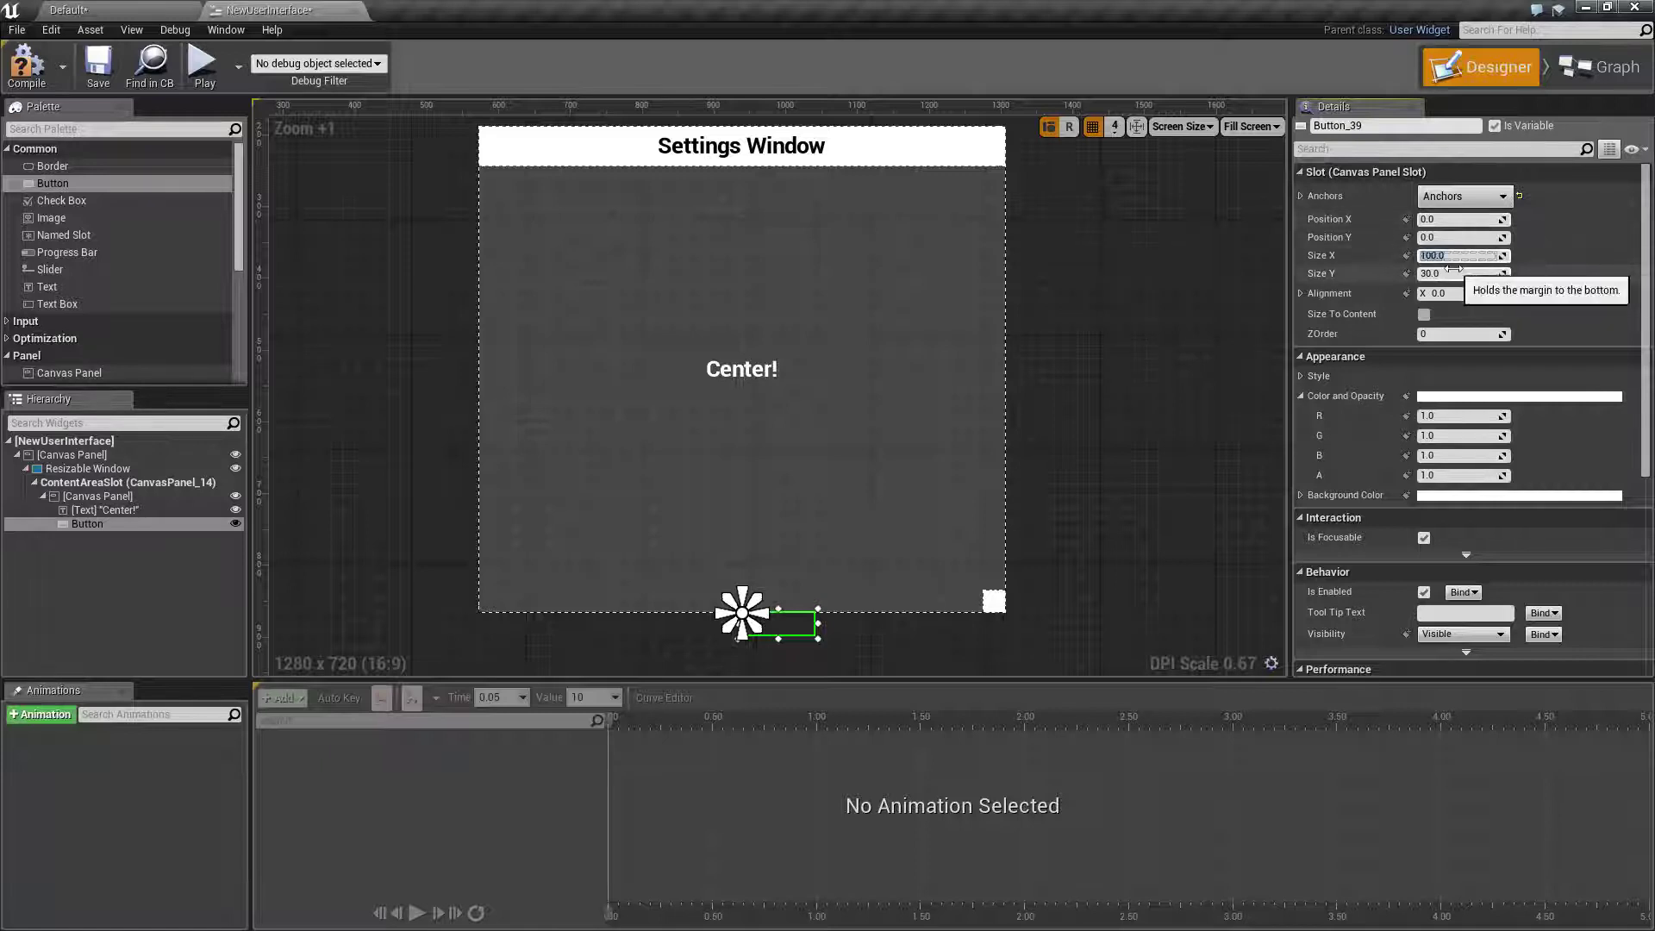
key(Return)
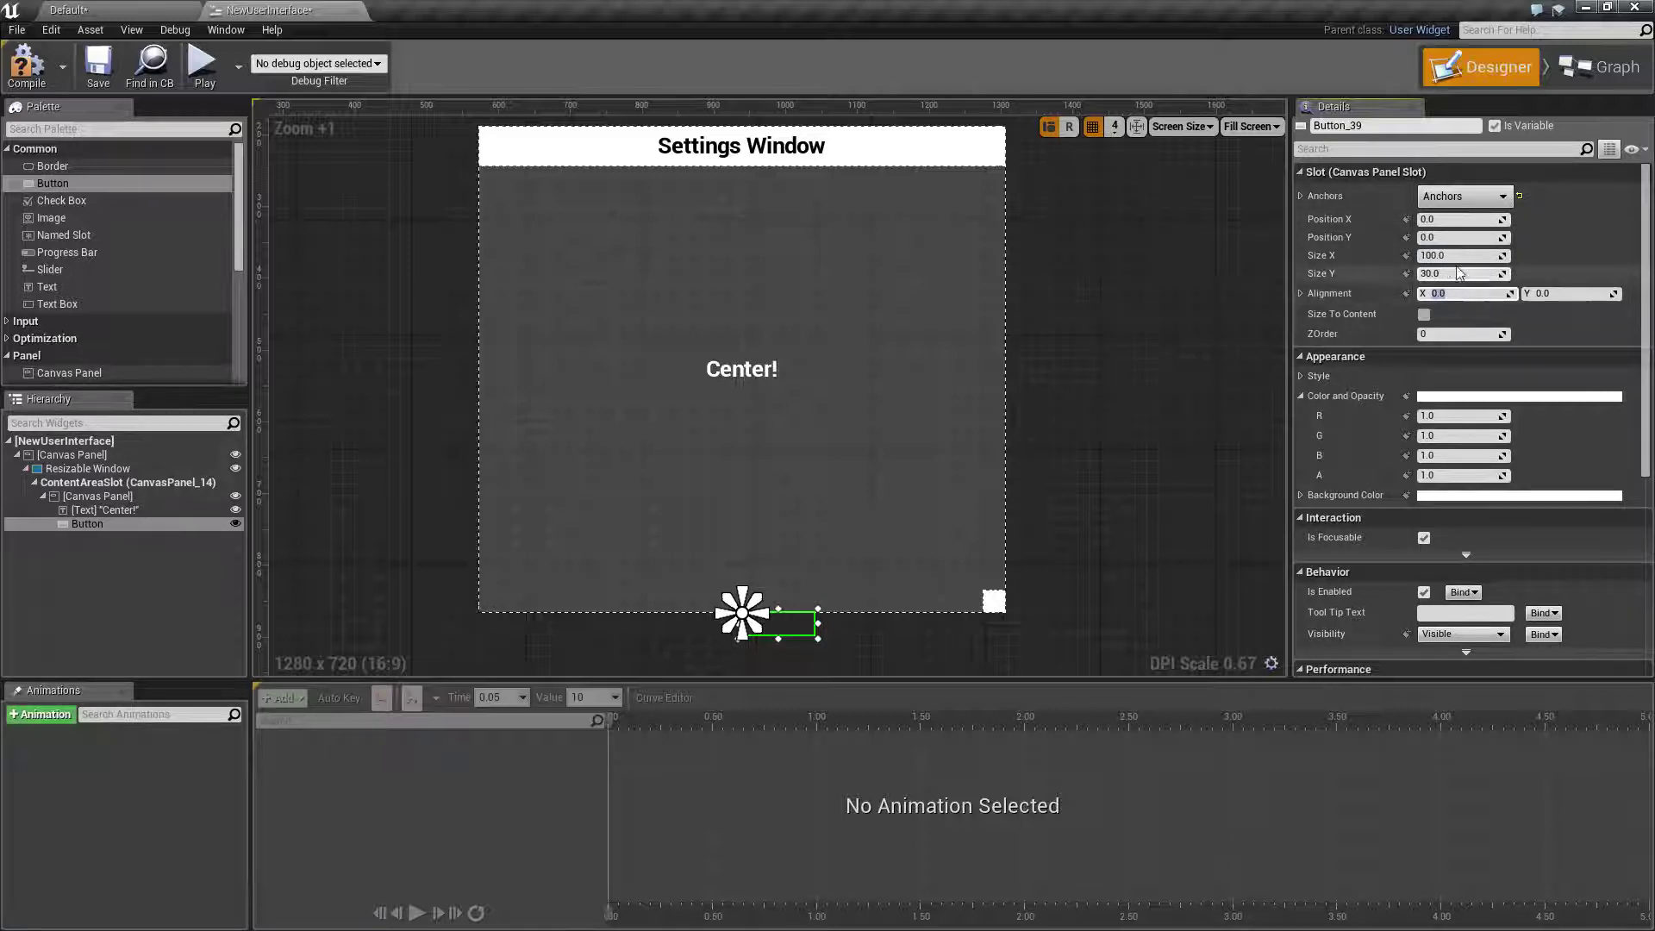
mouse_move(1457, 255)
mouse_down()
mouse_move(1431, 255)
mouse_move(1450, 274)
mouse_move(1435, 273)
mouse_move(1448, 237)
mouse_move(1433, 237)
mouse_up()
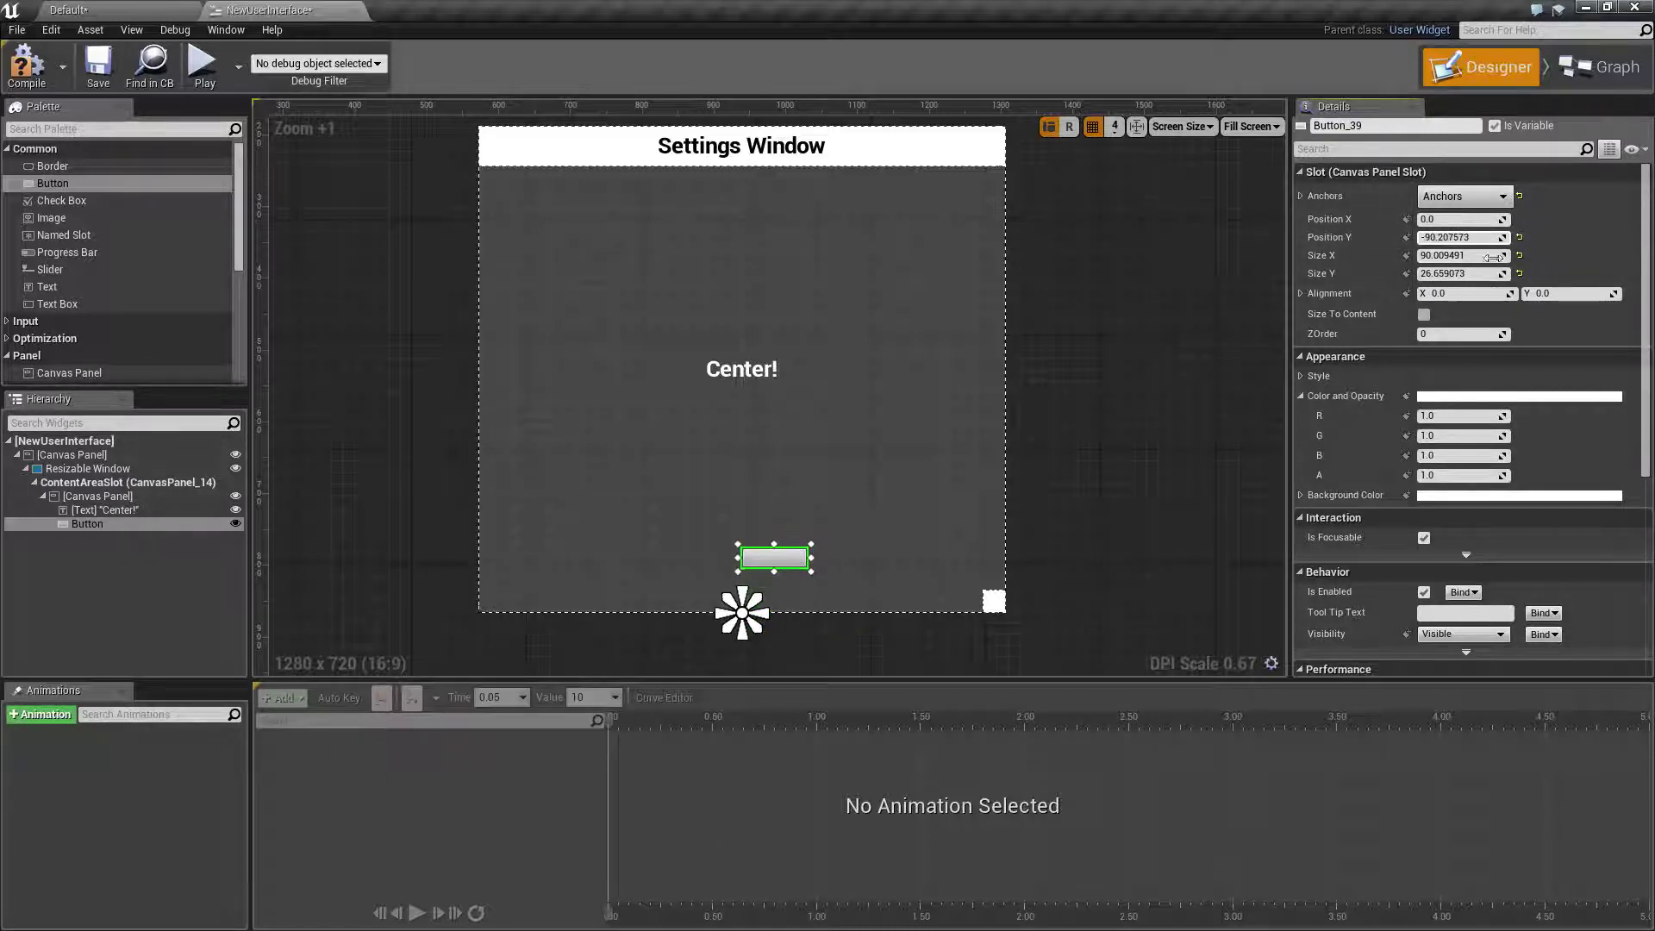
Give the Button alignment 0.5/1.0, Y position -100, and Size To Content.
click(1461, 293)
text(.5)
key(Tab)
text(1)
key(Return)
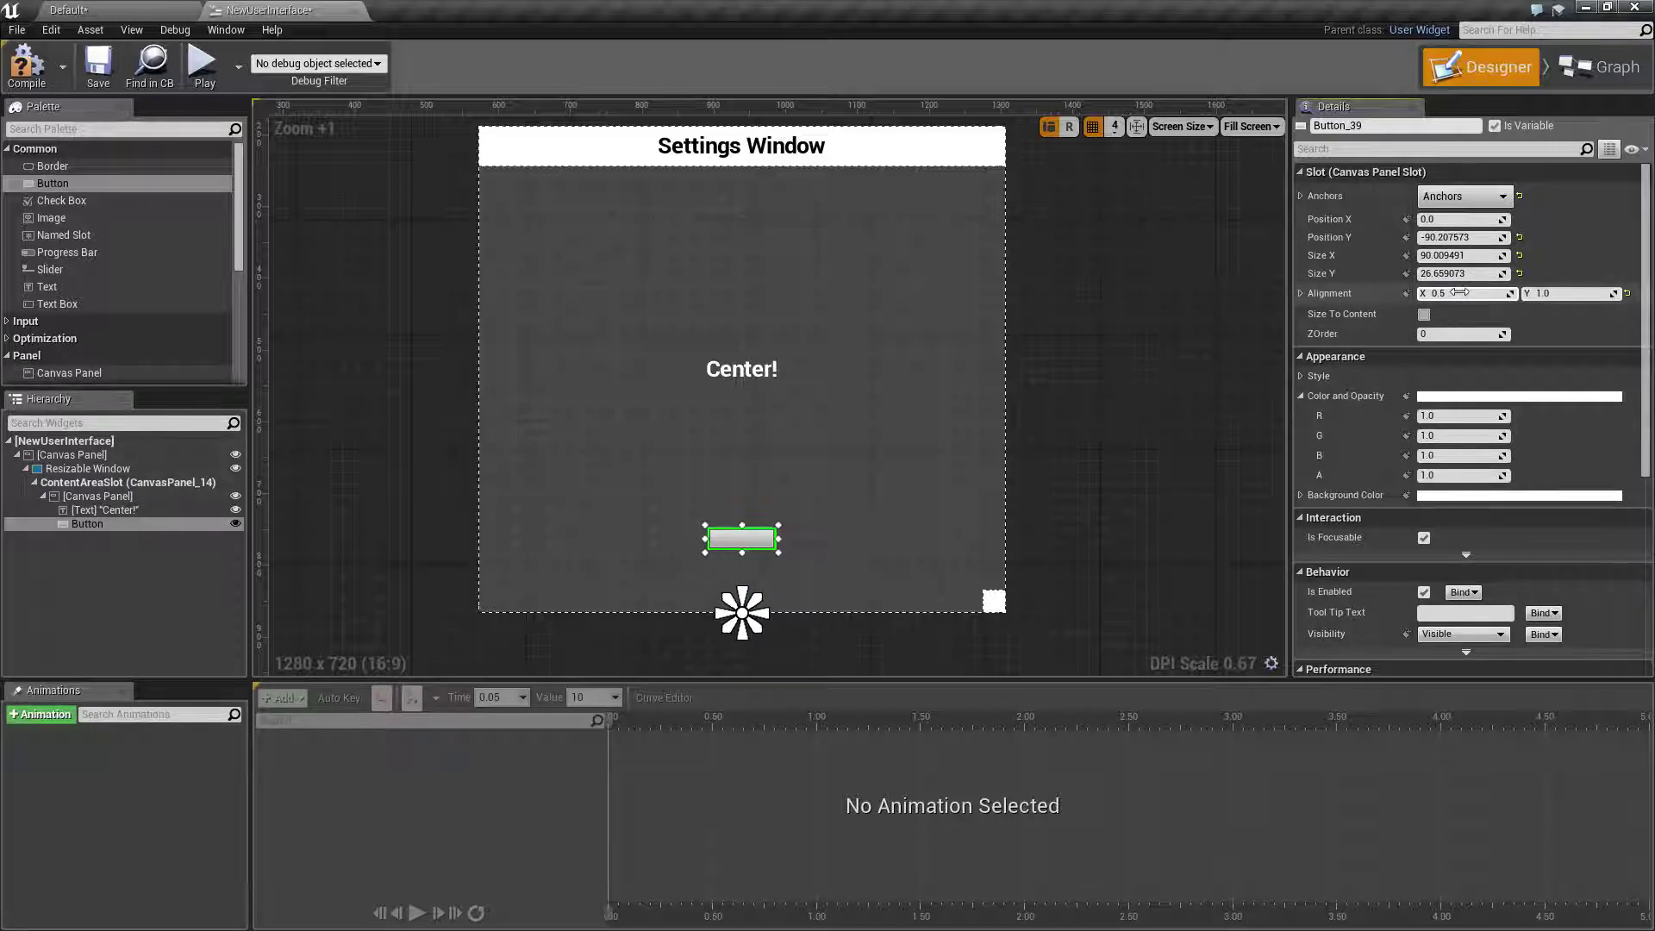
click(1478, 238)
text(-100)
key(Tab)
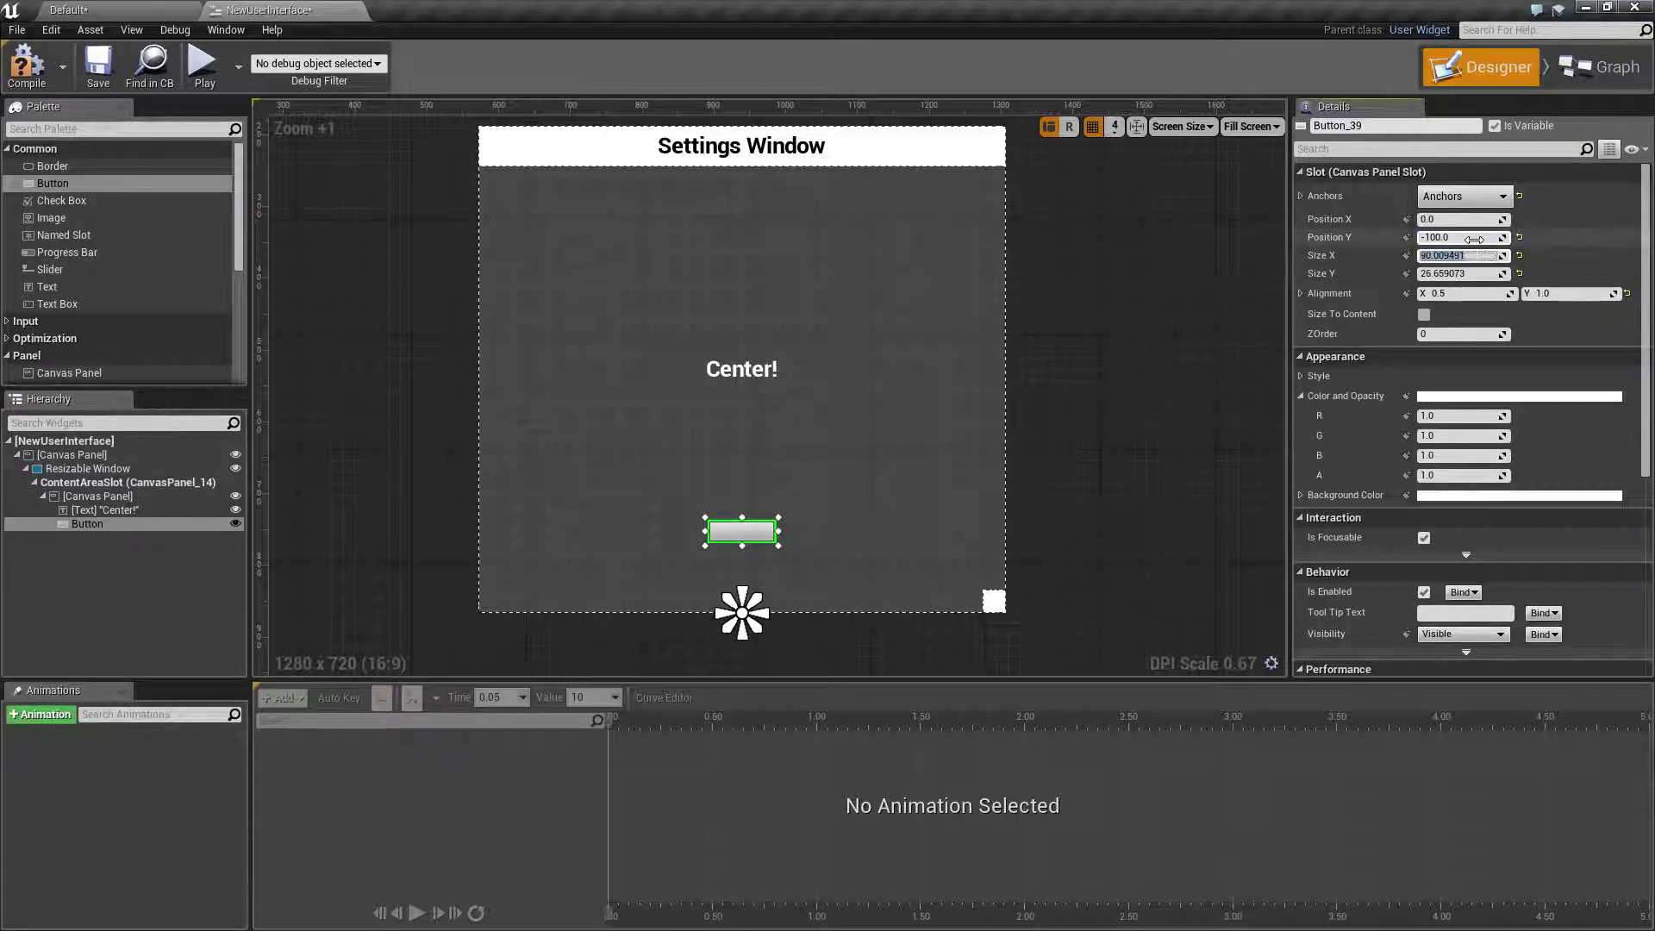
click(1424, 314)
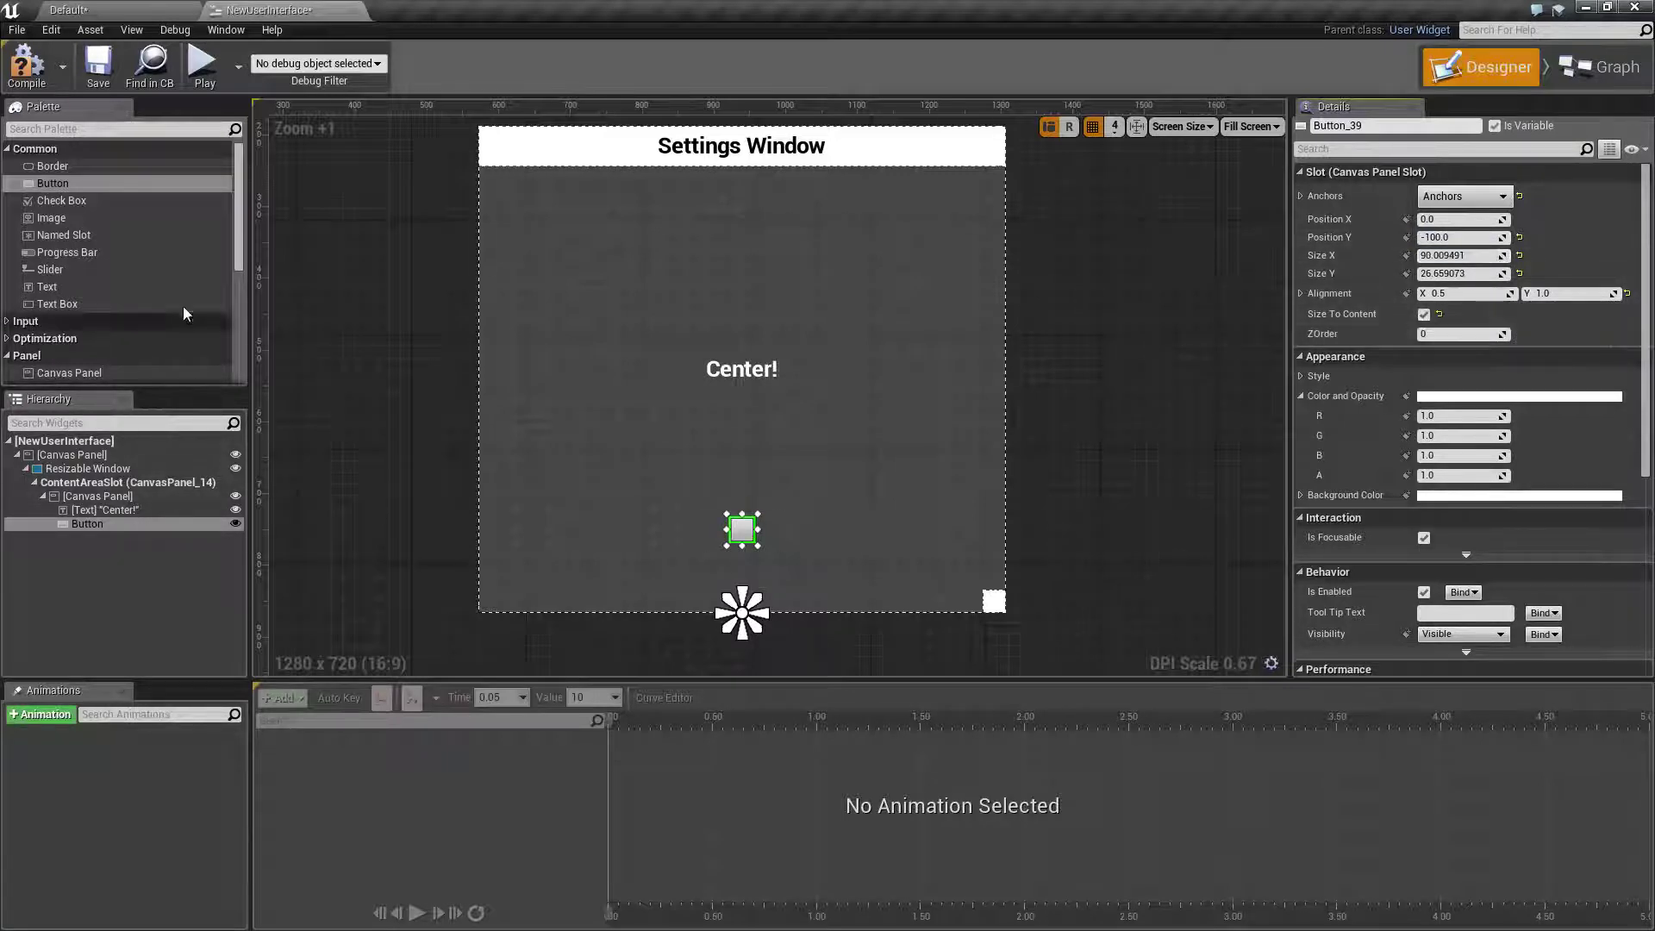
Put a text label 'Cool Button' inside the Button with padding 10.
drag(172, 287, 742, 528)
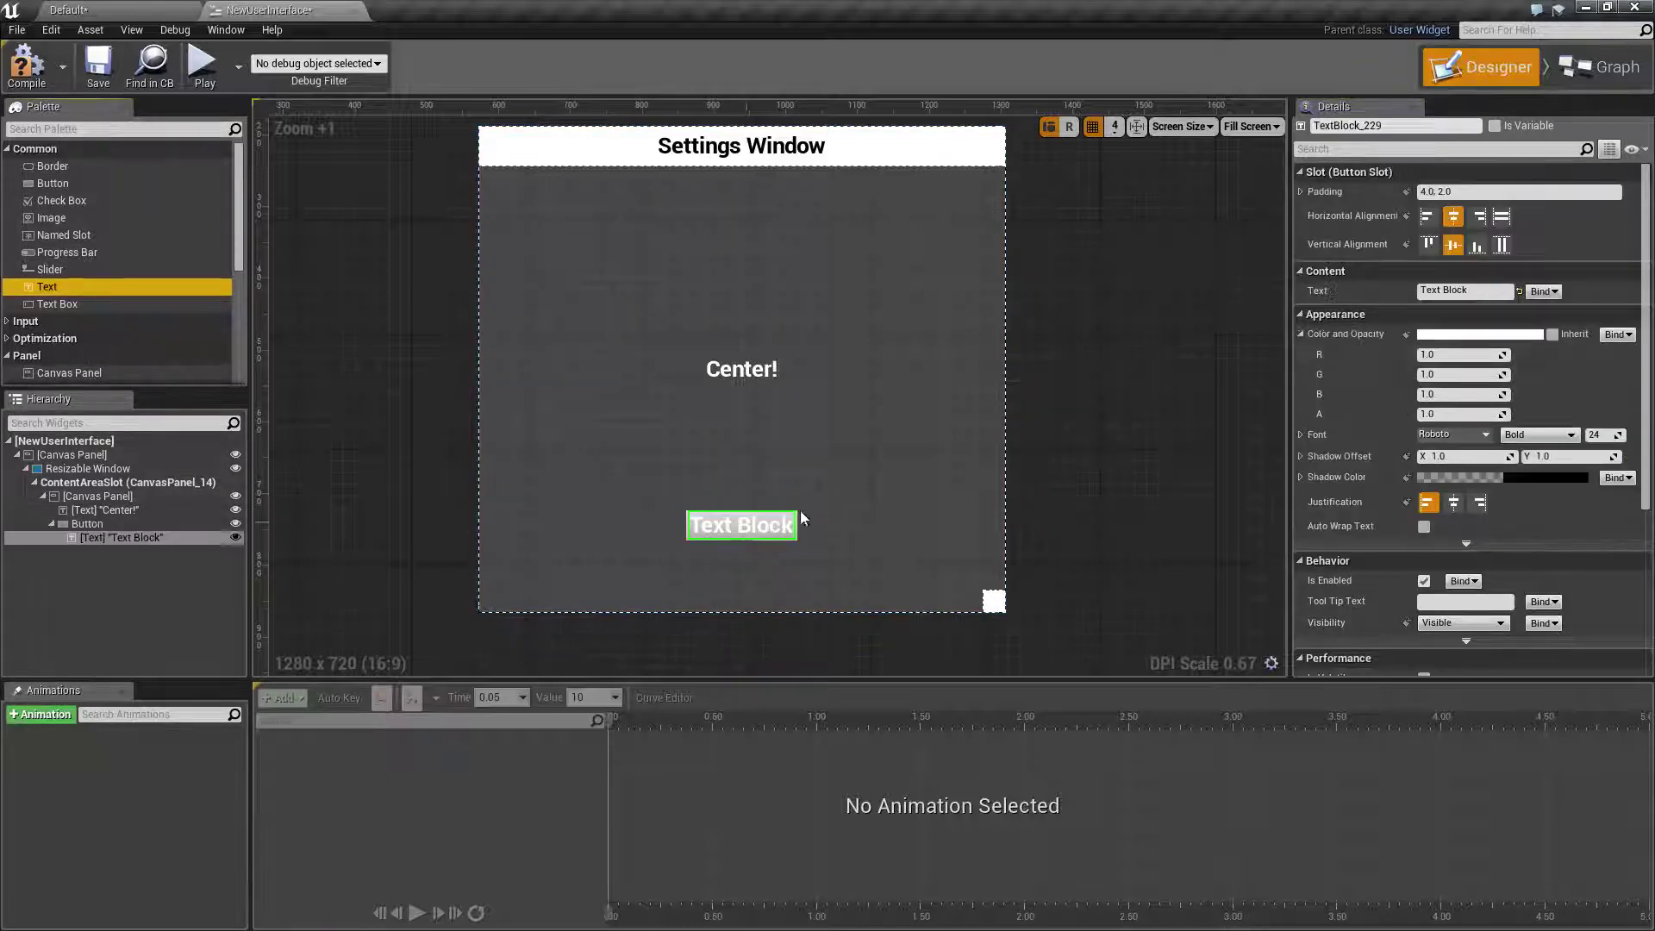
click(1476, 293)
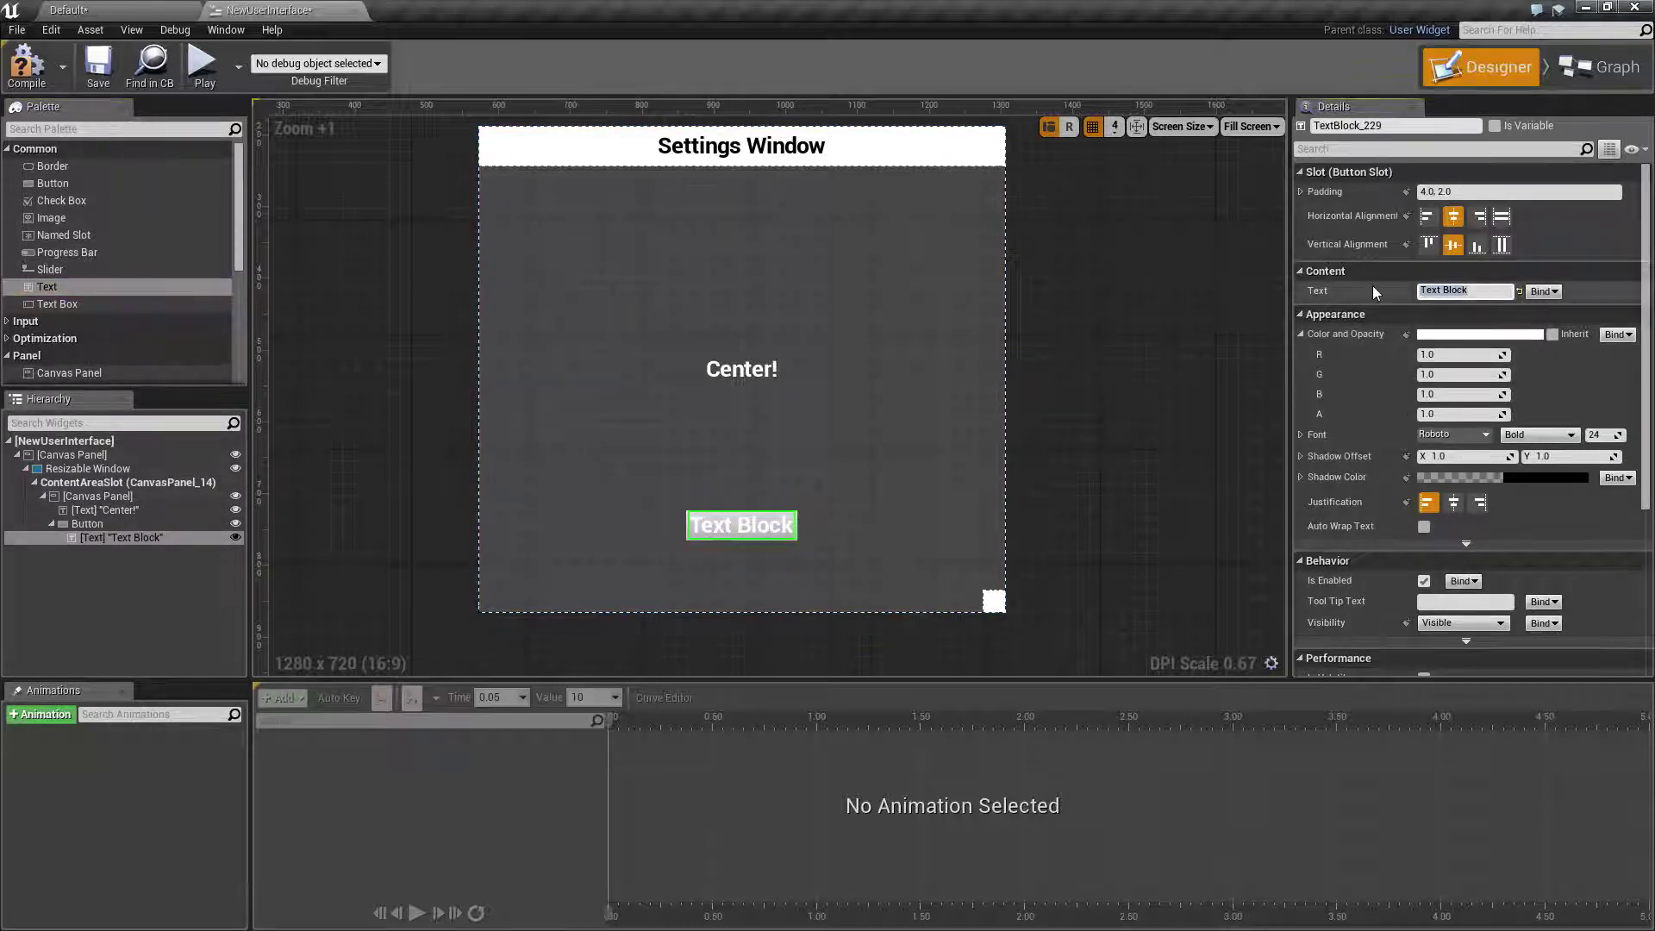
text(Cool Button)
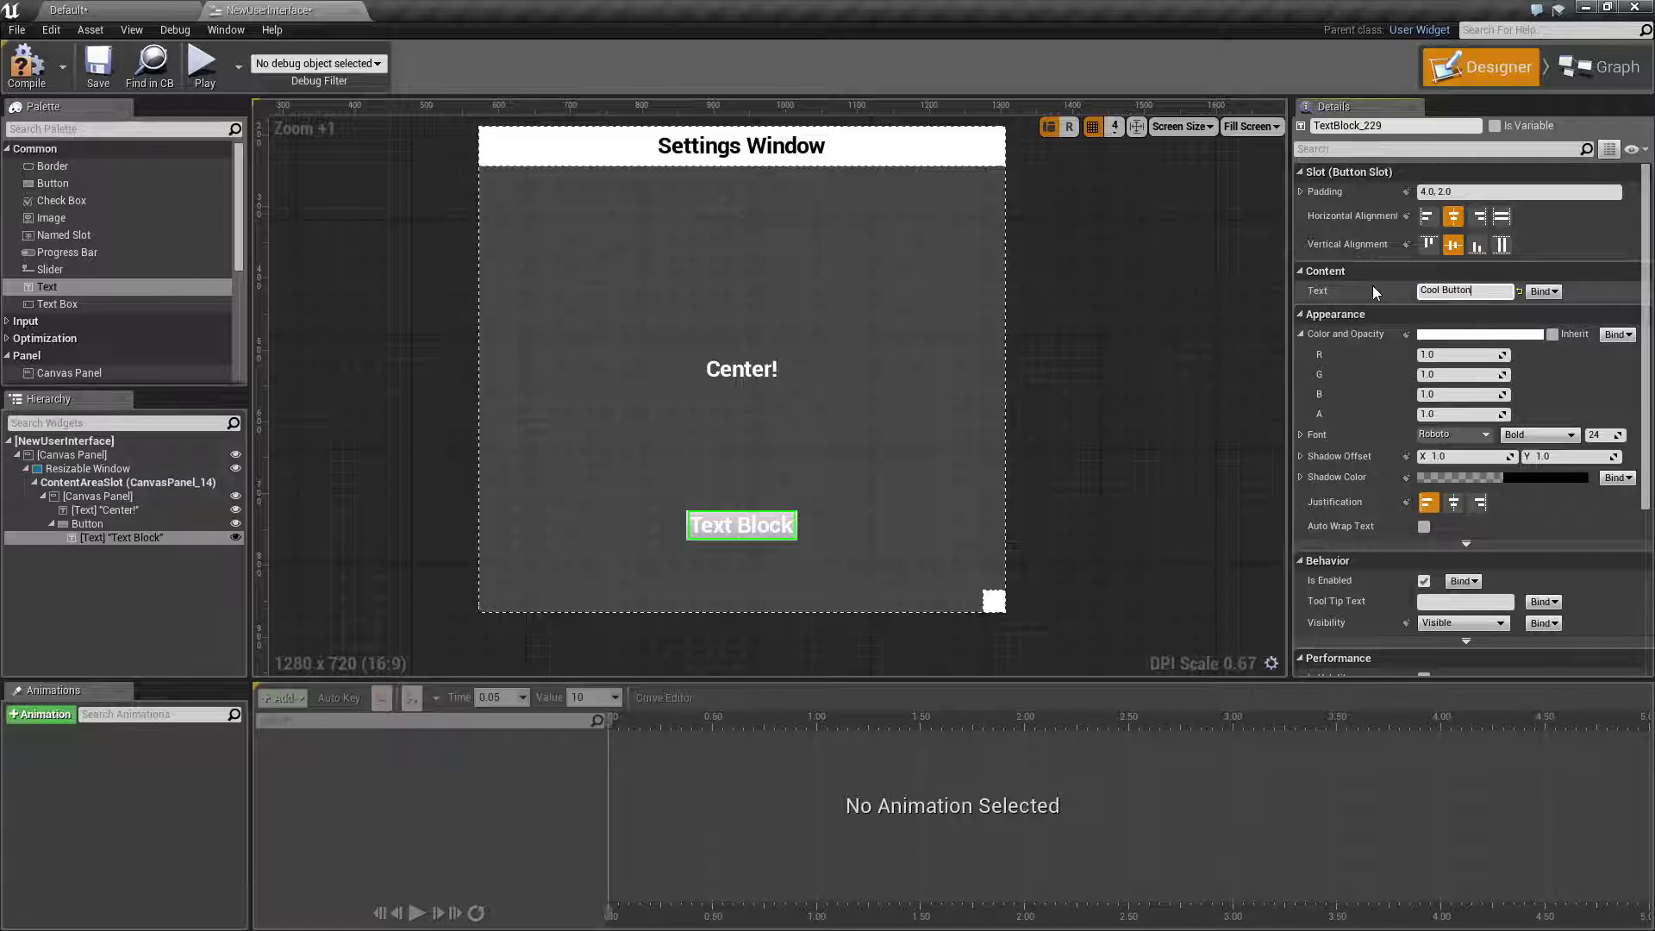
key(Return)
click(1466, 190)
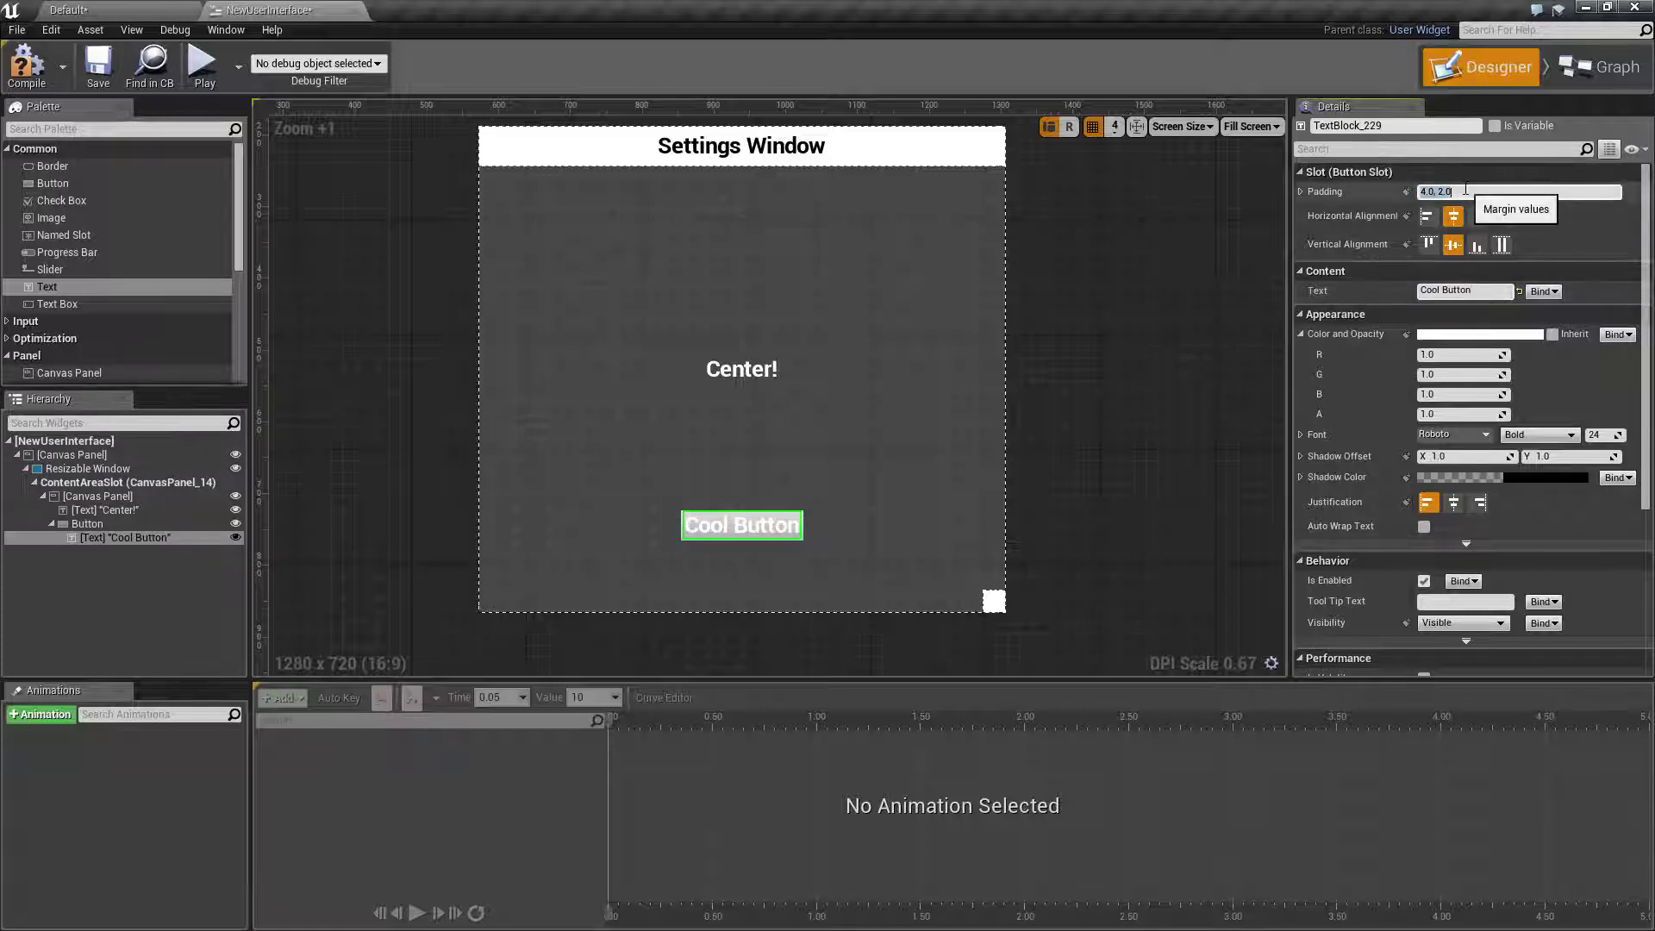
text(10)
key(Return)
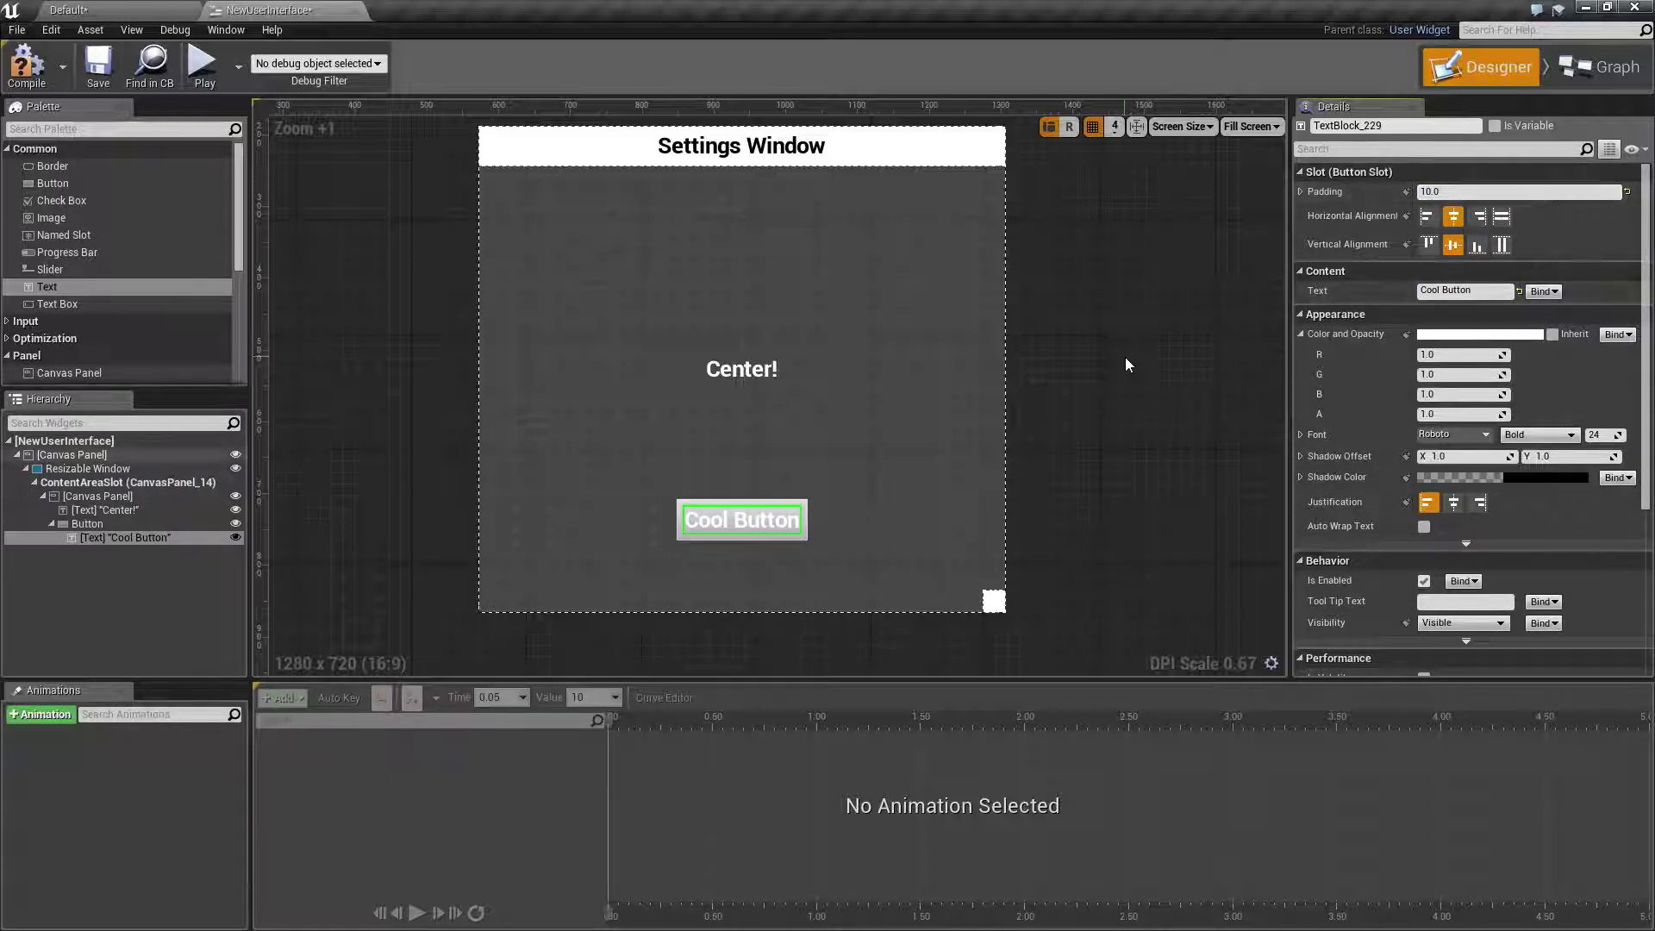
click(1124, 358)
right_drag(1119, 417, 1042, 436)
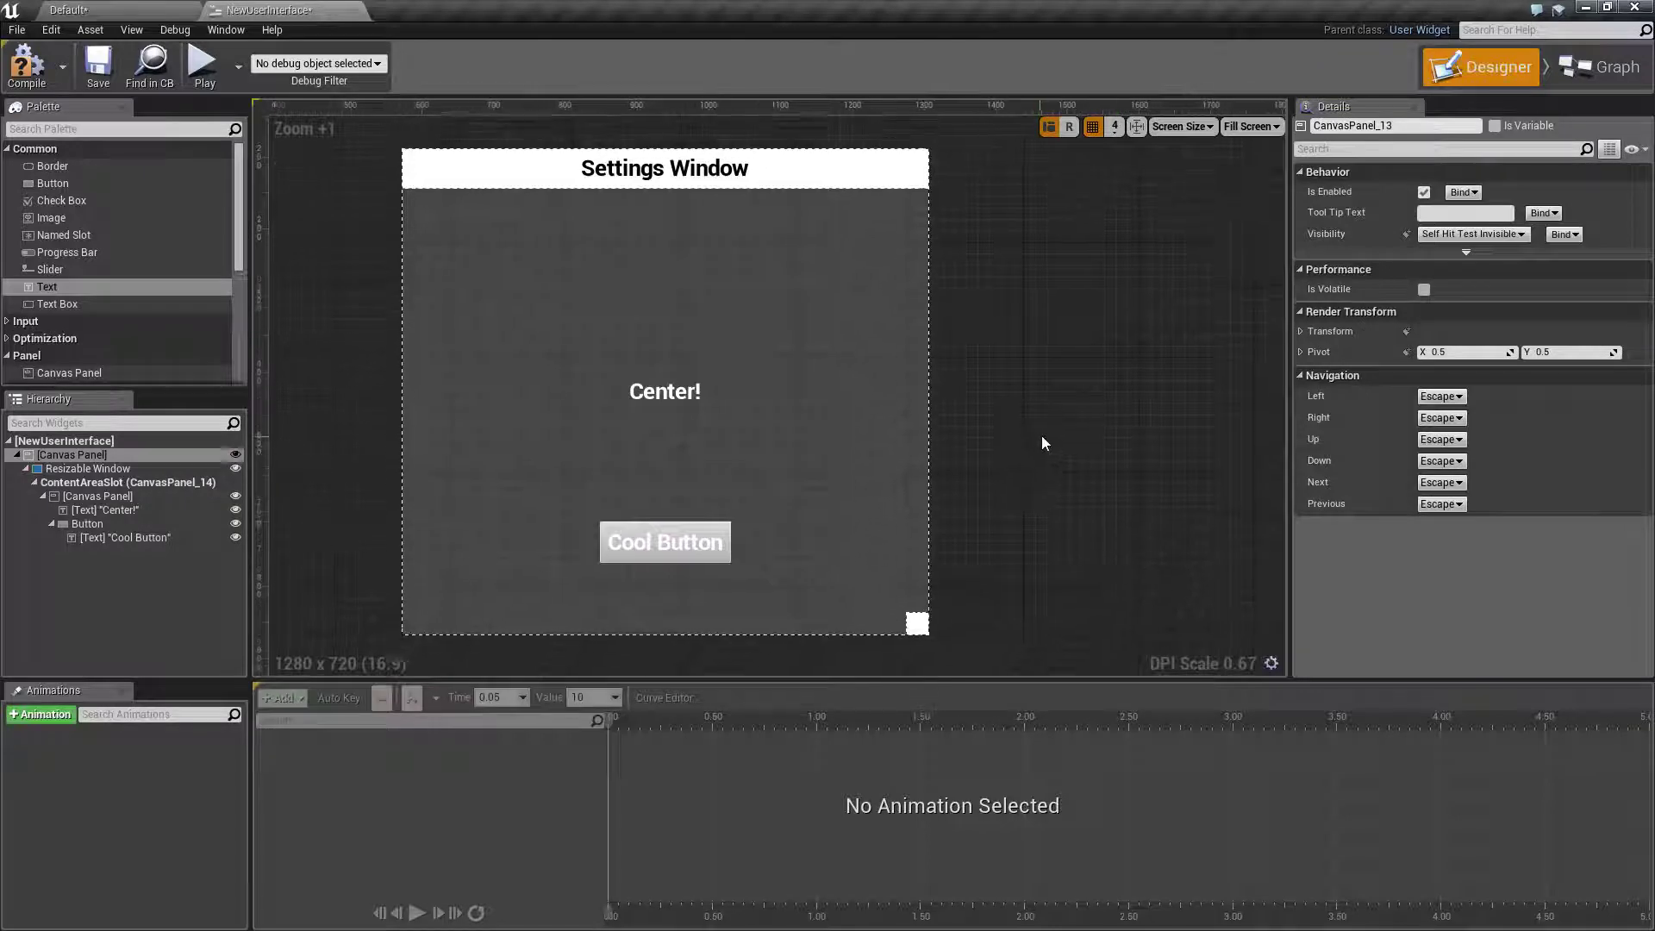
click(205, 60)
drag(1030, 665, 1017, 533)
mouse_move(809, 301)
drag(808, 302, 769, 307)
drag(984, 540, 1031, 669)
drag(802, 309, 820, 274)
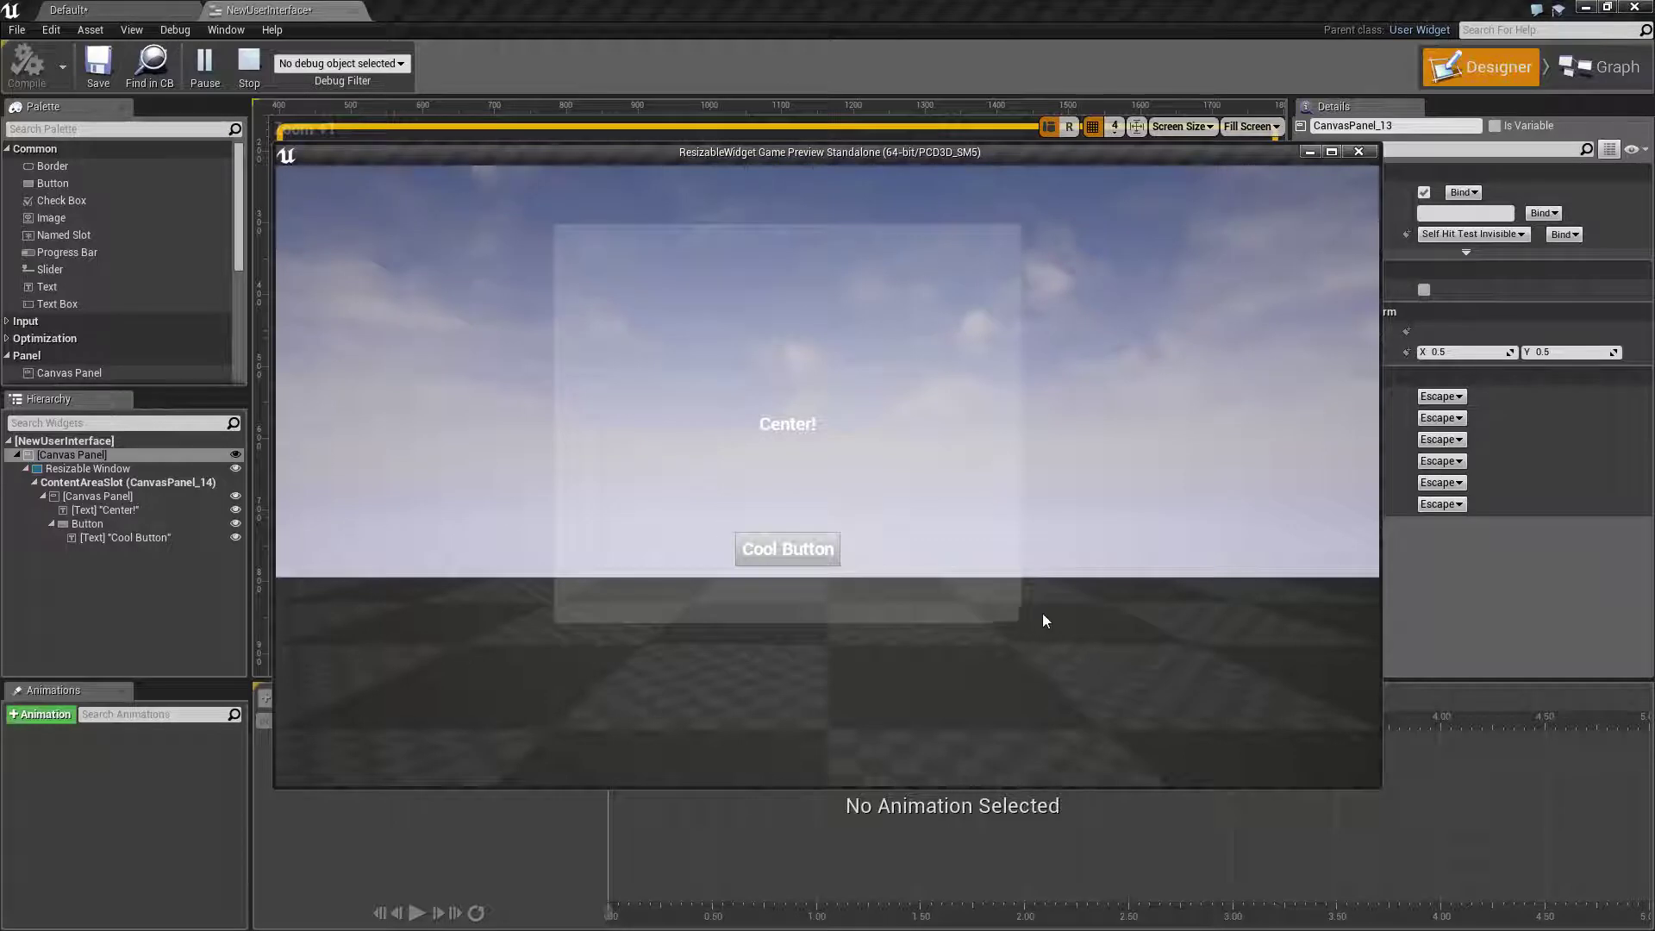
mouse_move(1019, 619)
mouse_down()
mouse_move(935, 547)
mouse_move(1017, 622)
mouse_up()
mouse_move(811, 247)
drag(813, 250, 766, 352)
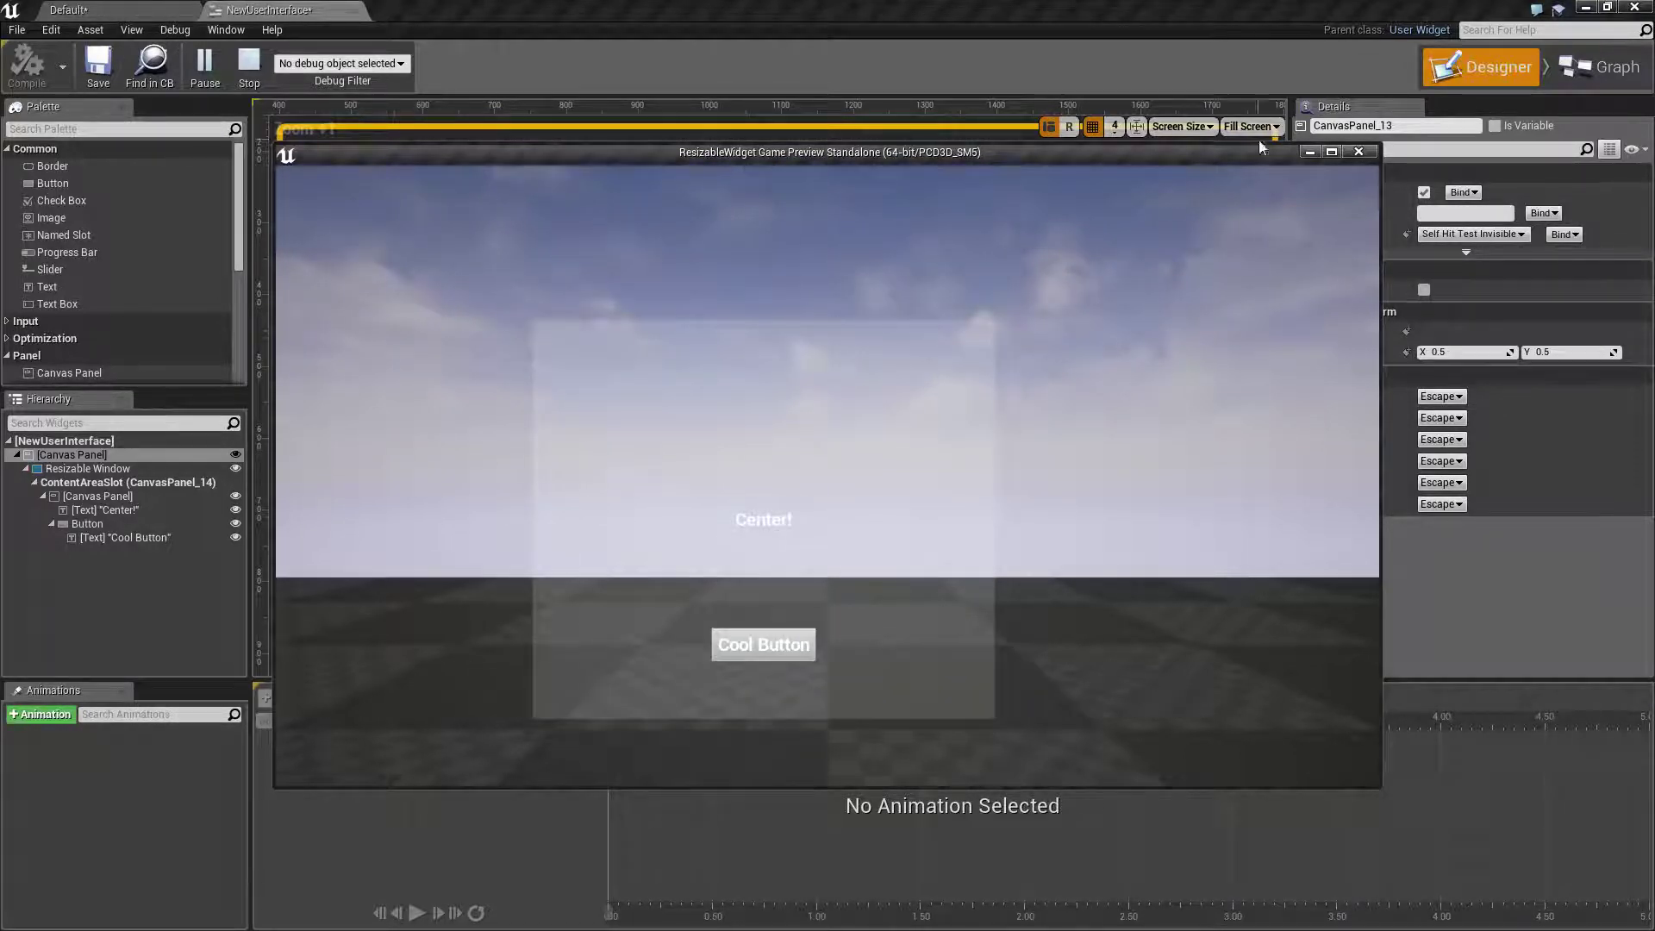
click(785, 644)
click(1359, 154)
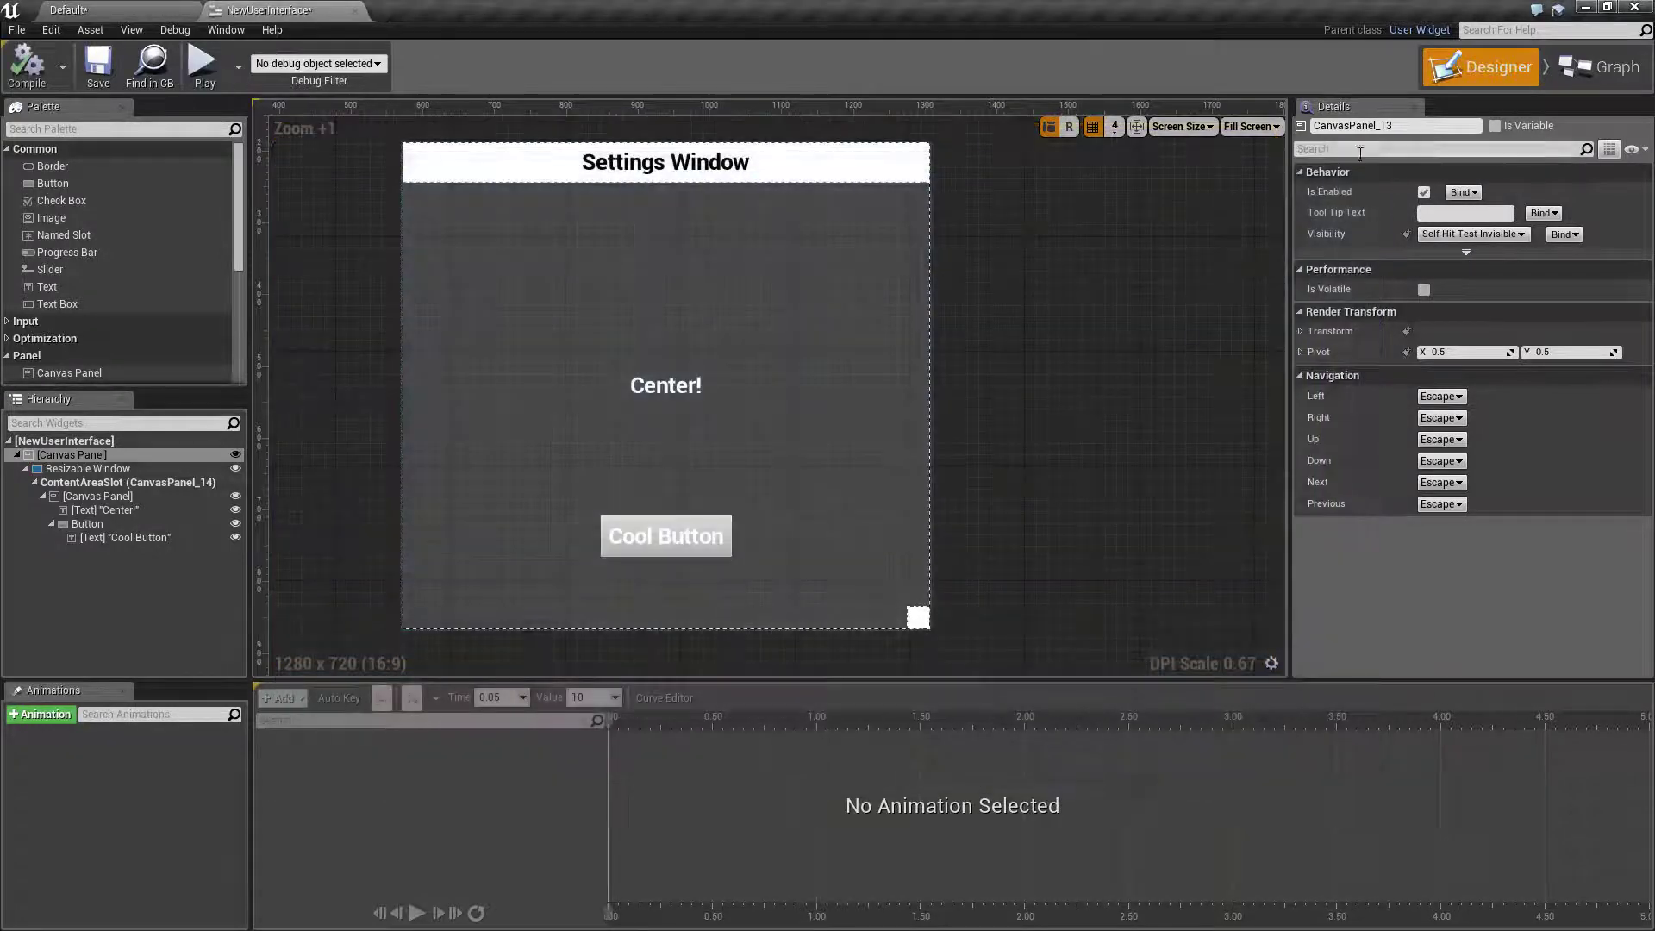
Untick Drag Enabled on the Resizable Window, then end the quick test session.
click(96, 470)
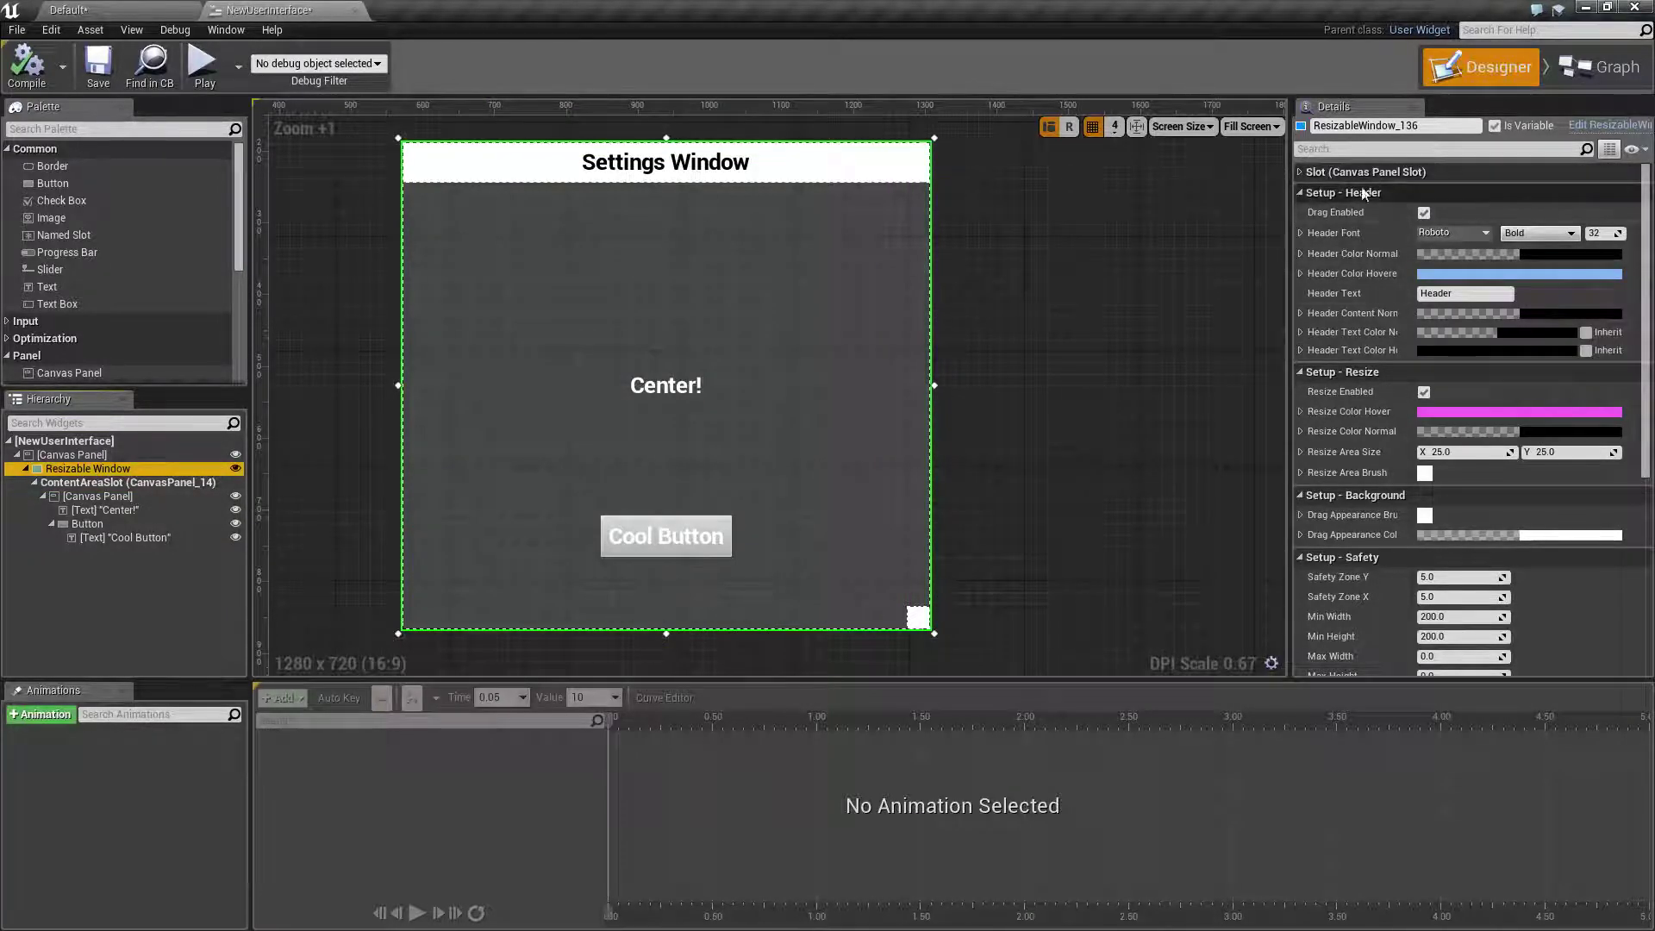
click(1424, 213)
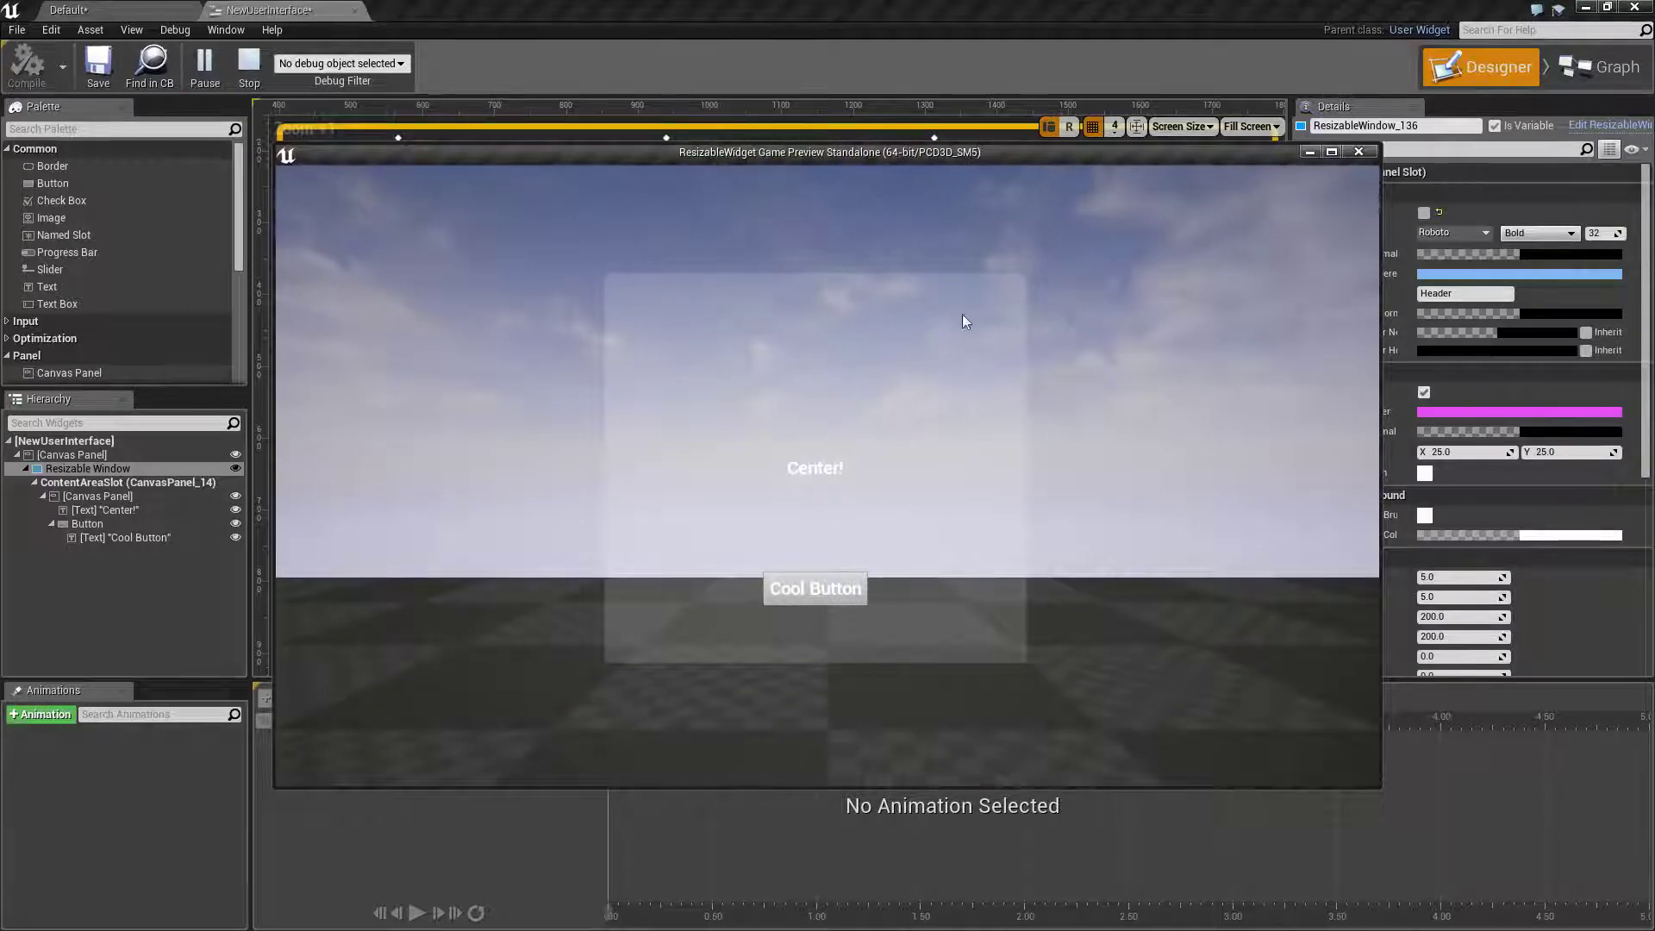
key(Escape)
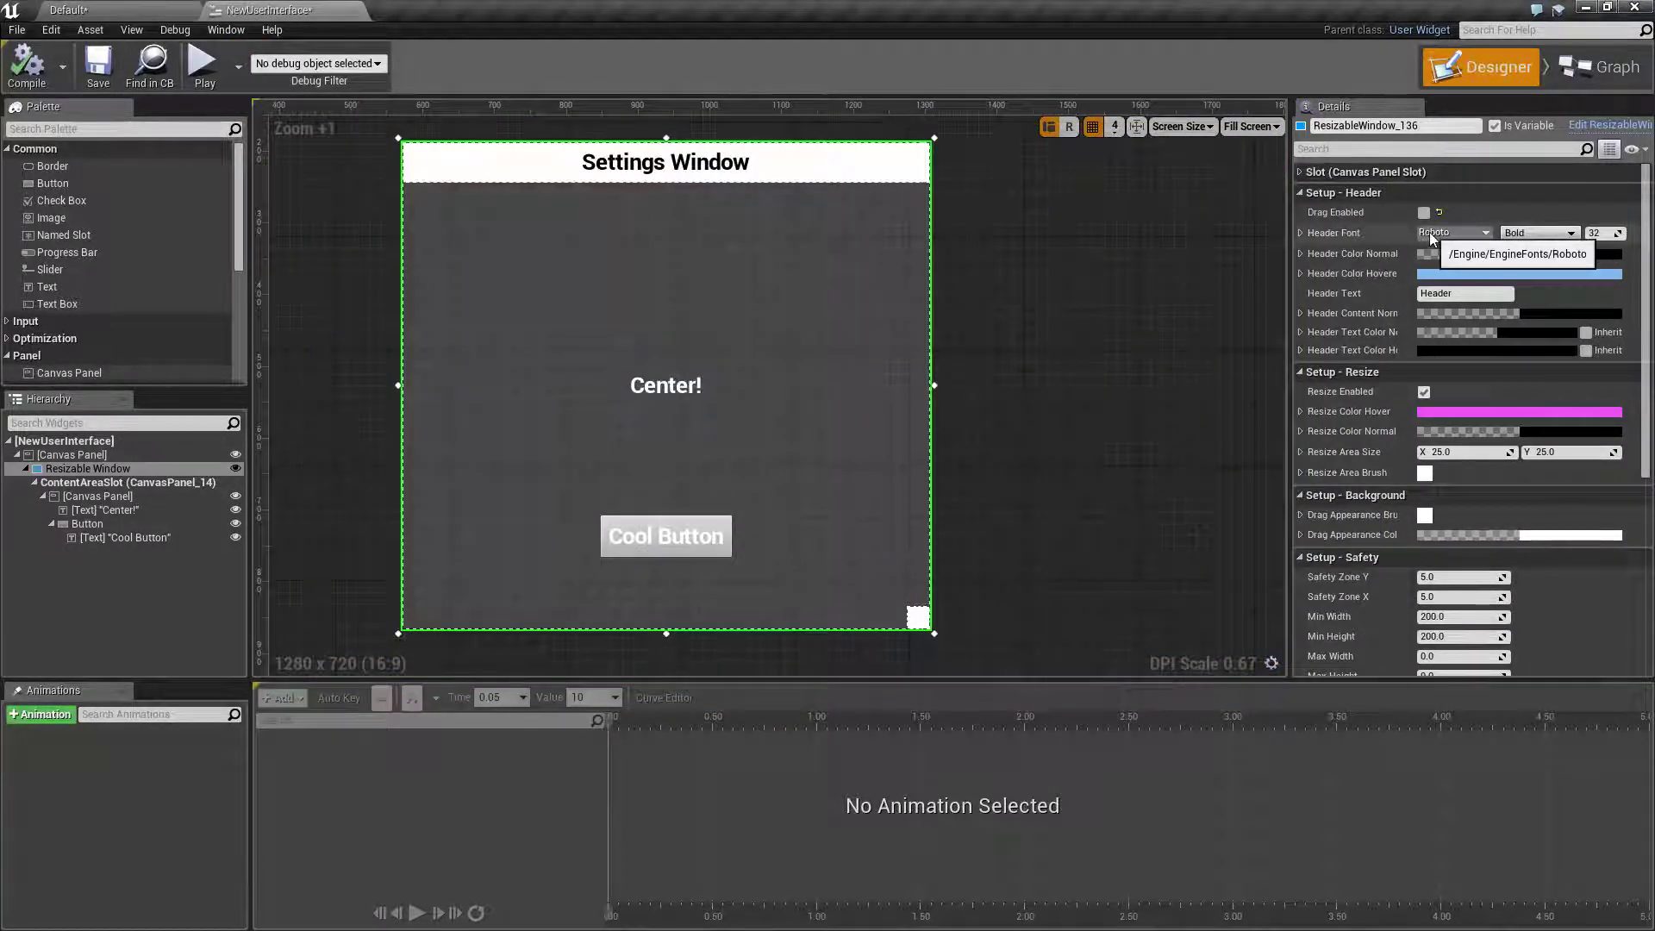
Run a quick game preview of the widget, then stop it.
key(XF86AudioLowerVolume)
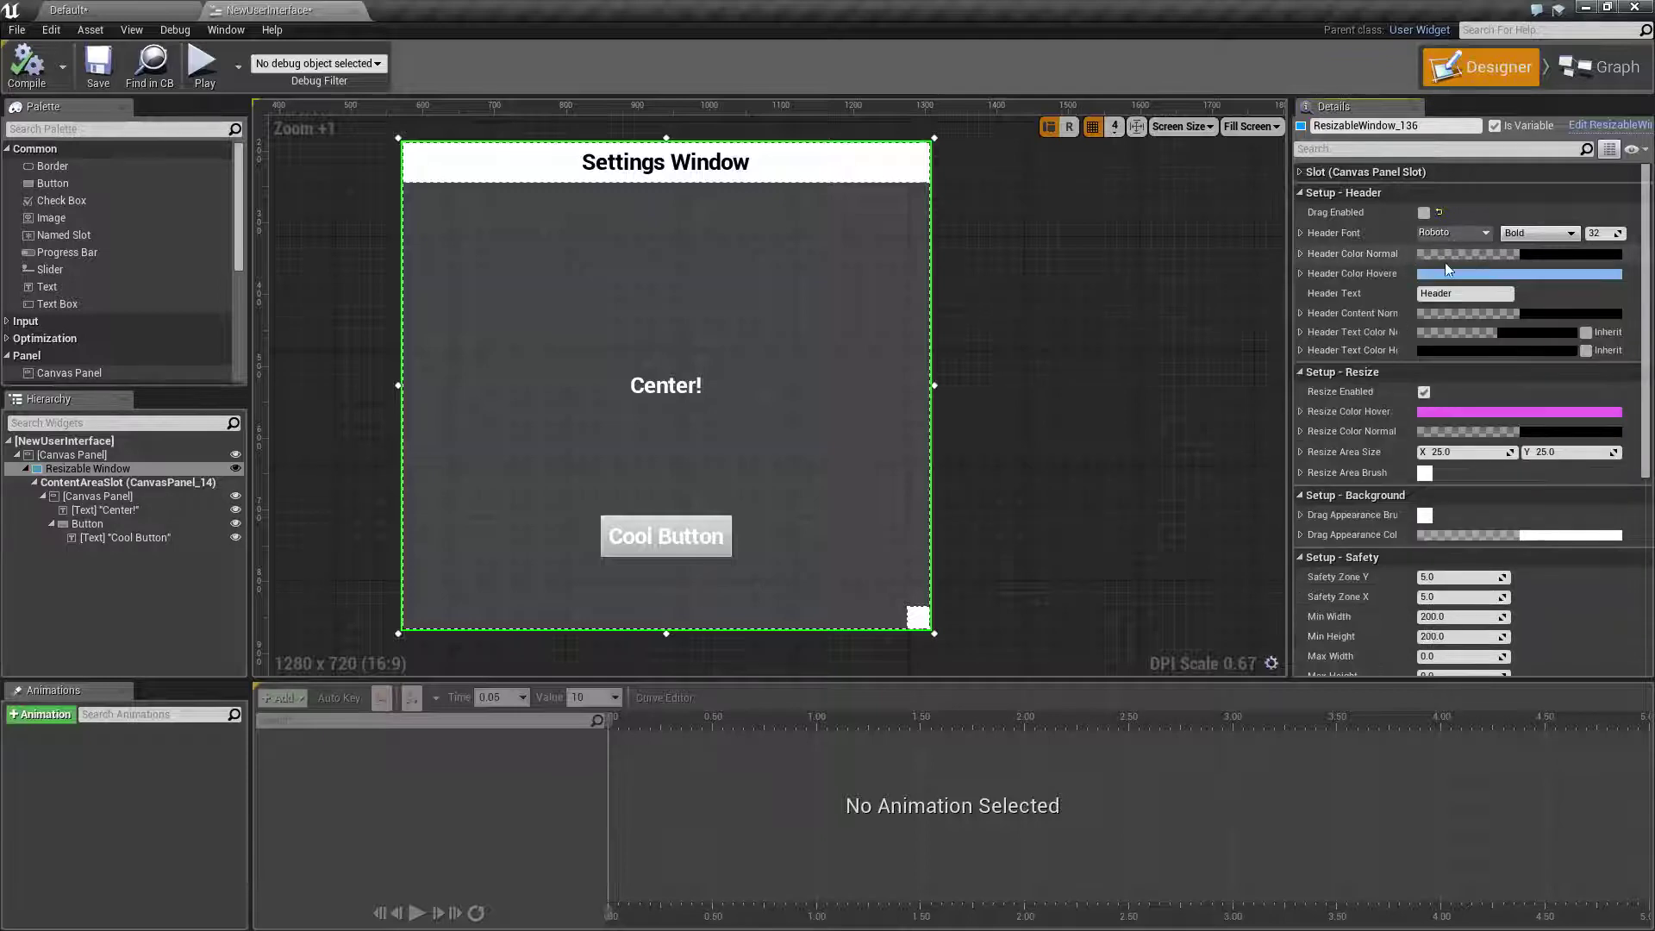
click(202, 65)
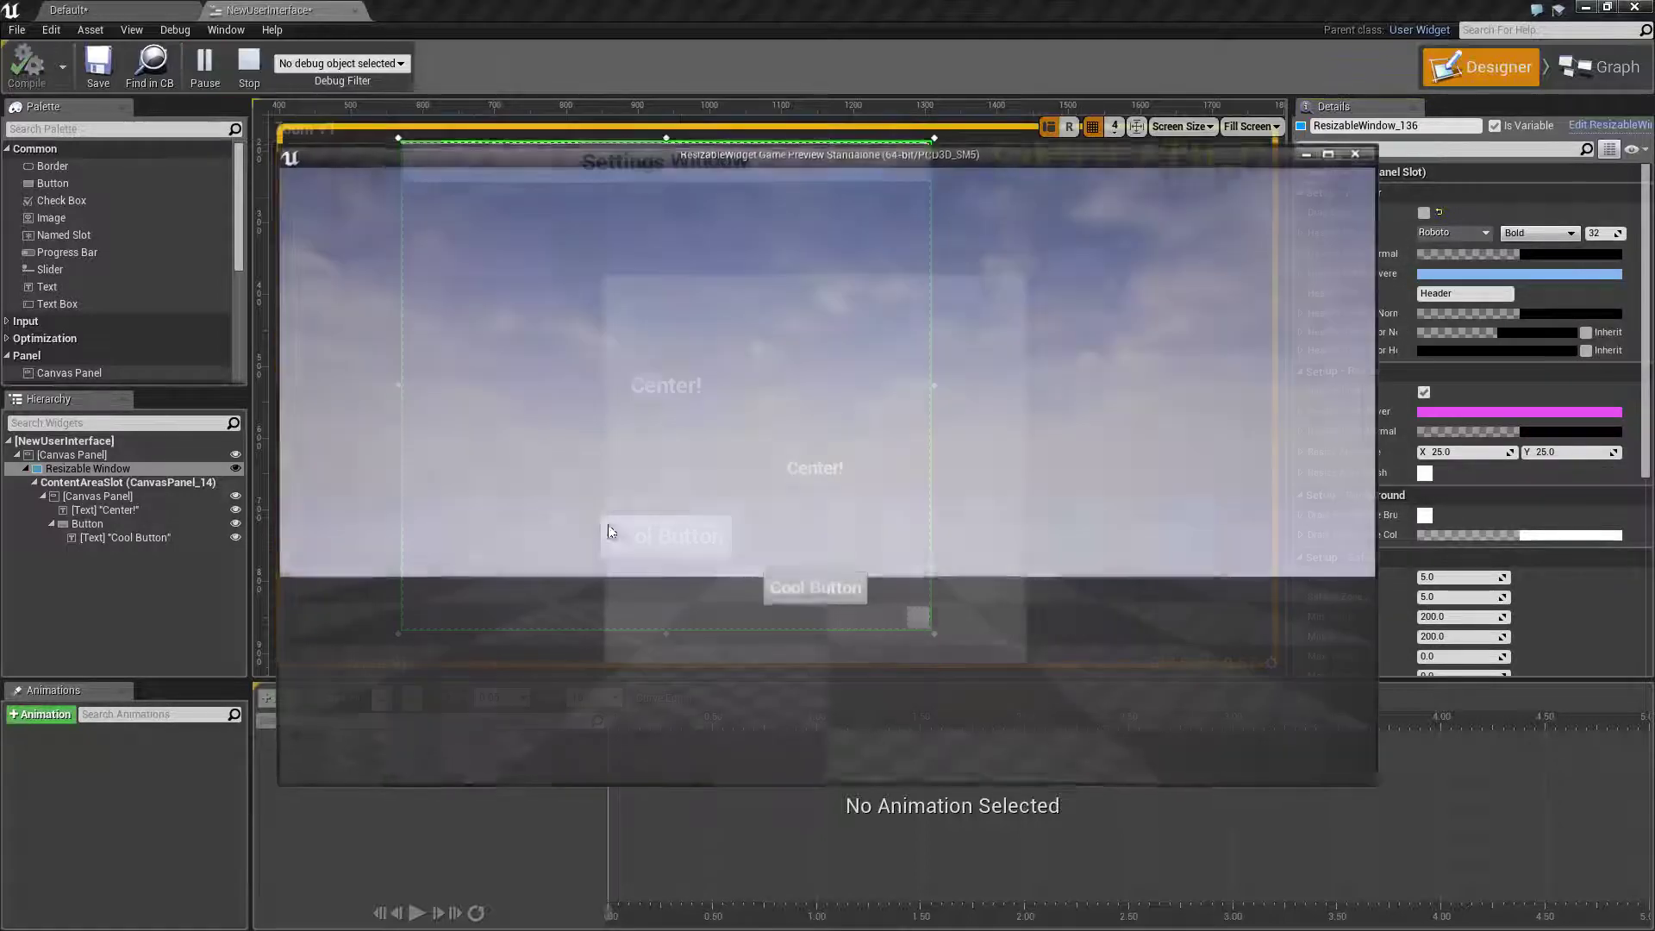
click(249, 65)
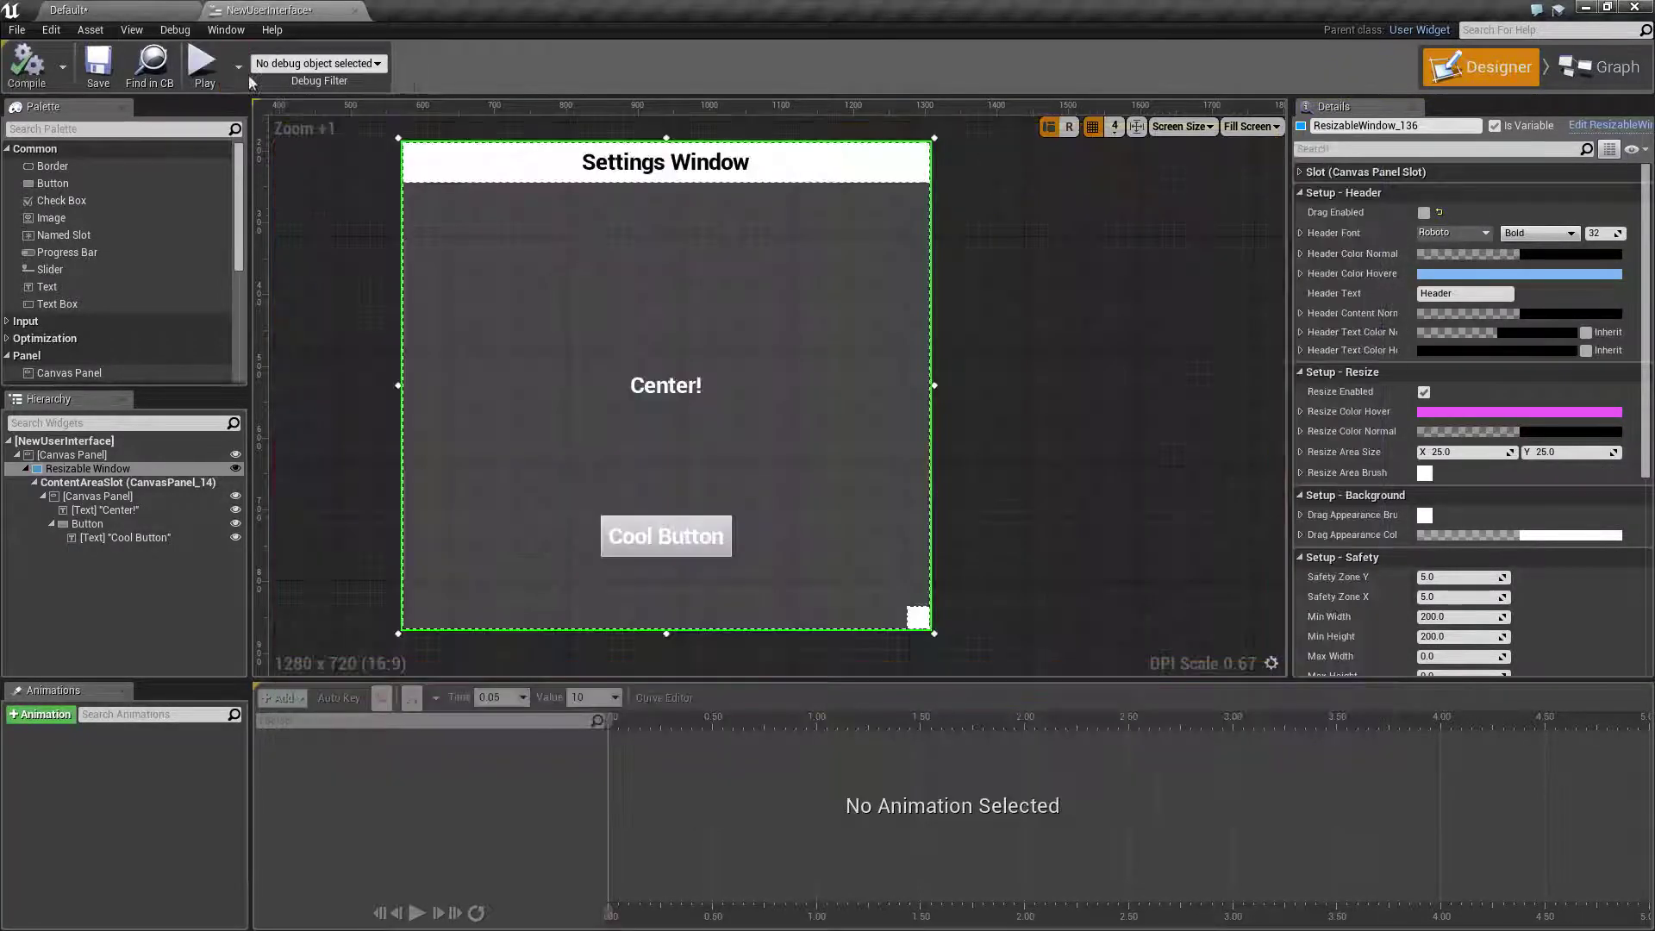
Make the header's normal colour opaque black (000000FF) and preview it in game.
click(1437, 254)
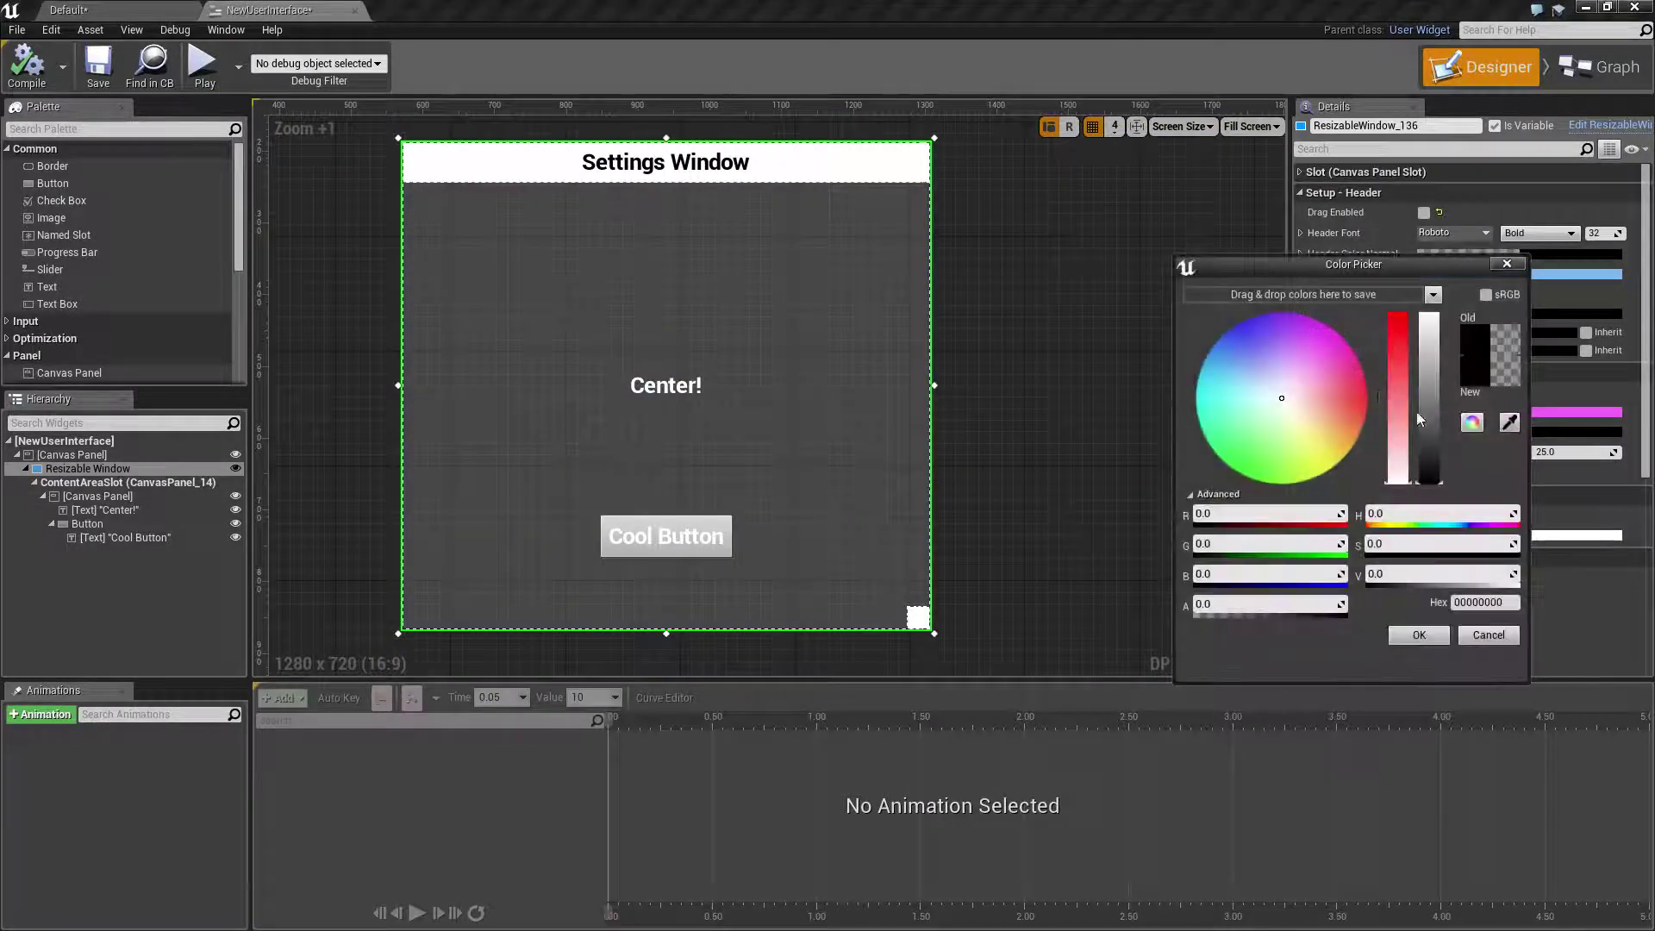
drag(1236, 601, 1293, 604)
click(1419, 638)
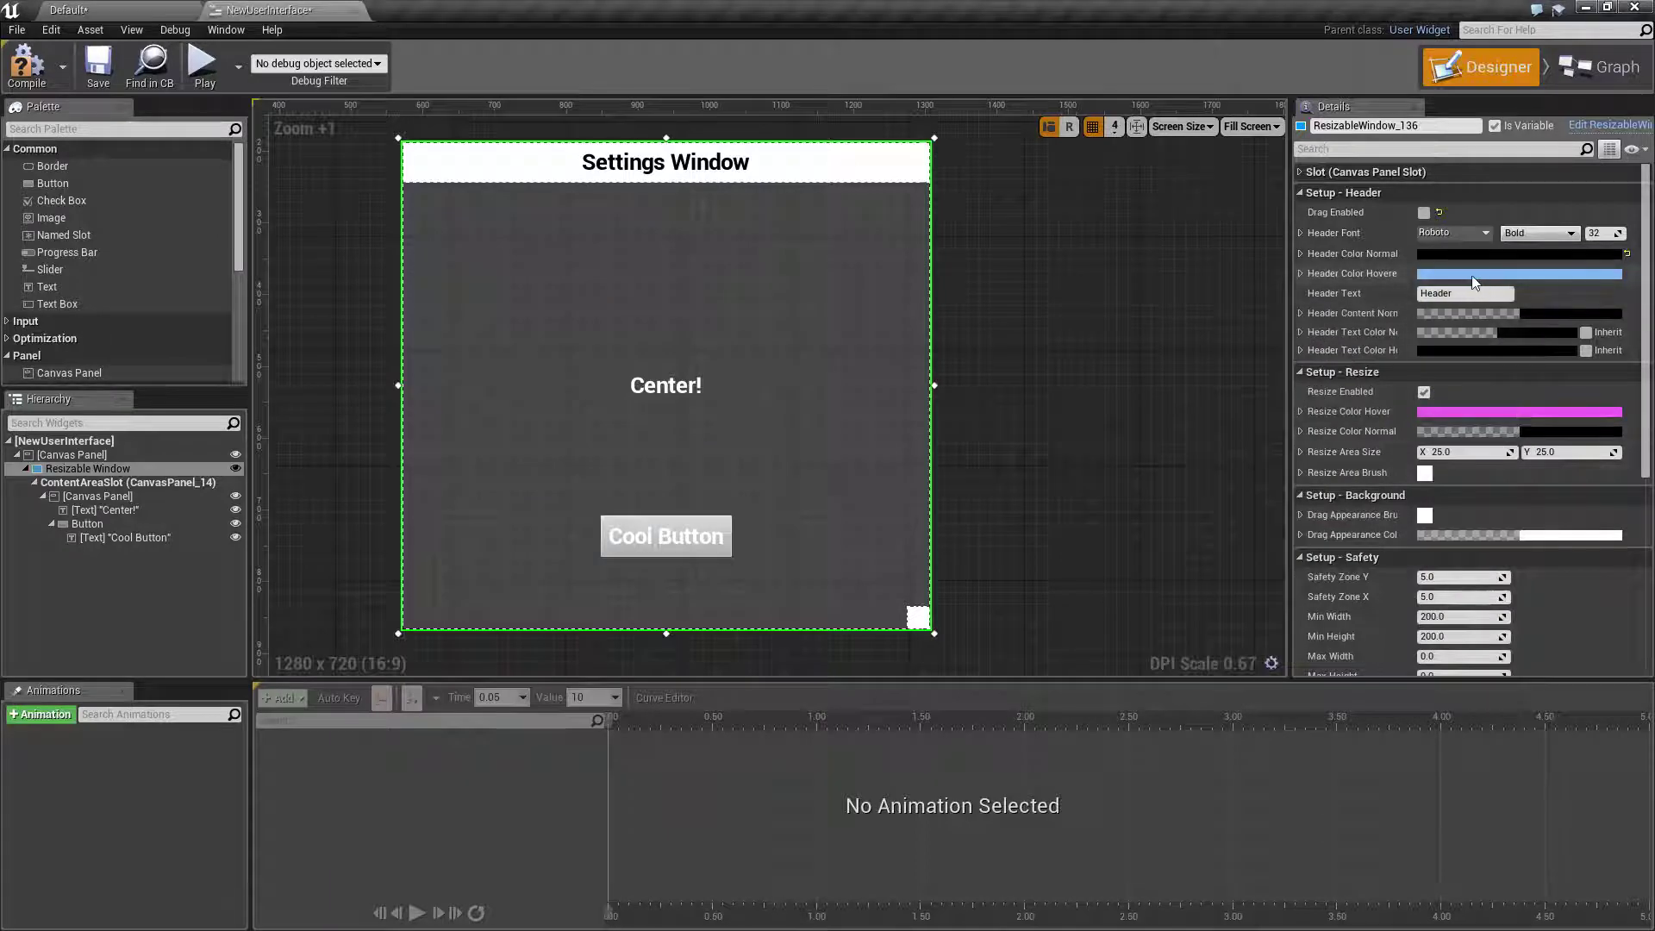
click(201, 64)
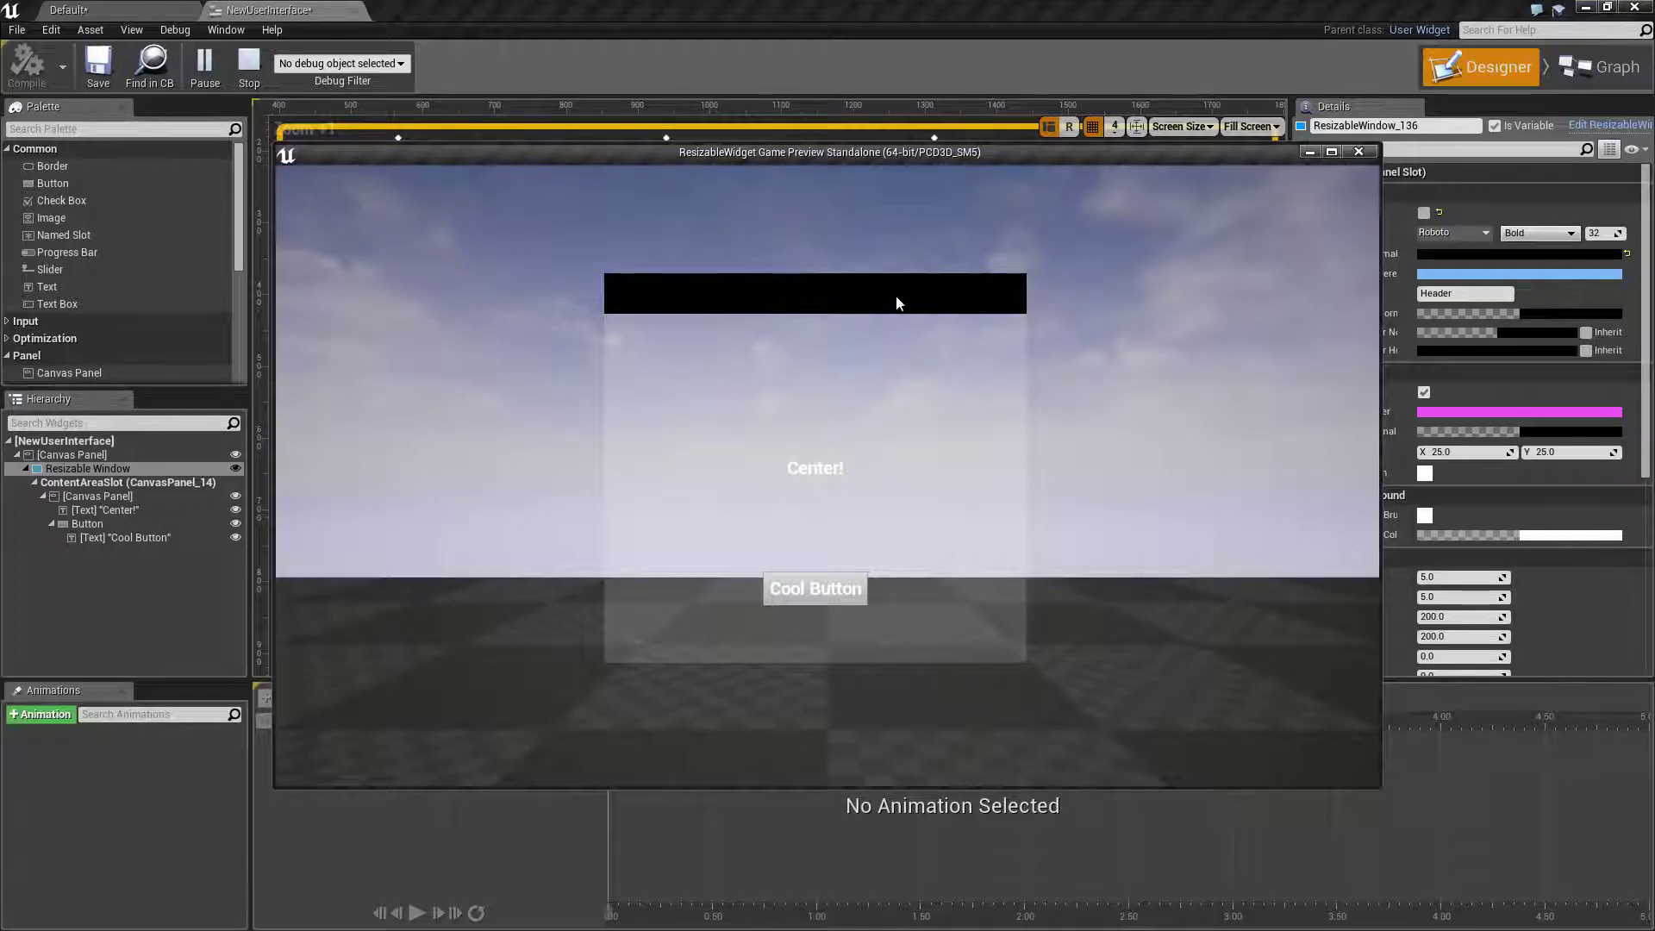
Change the header's normal colour back to white.
key(Escape)
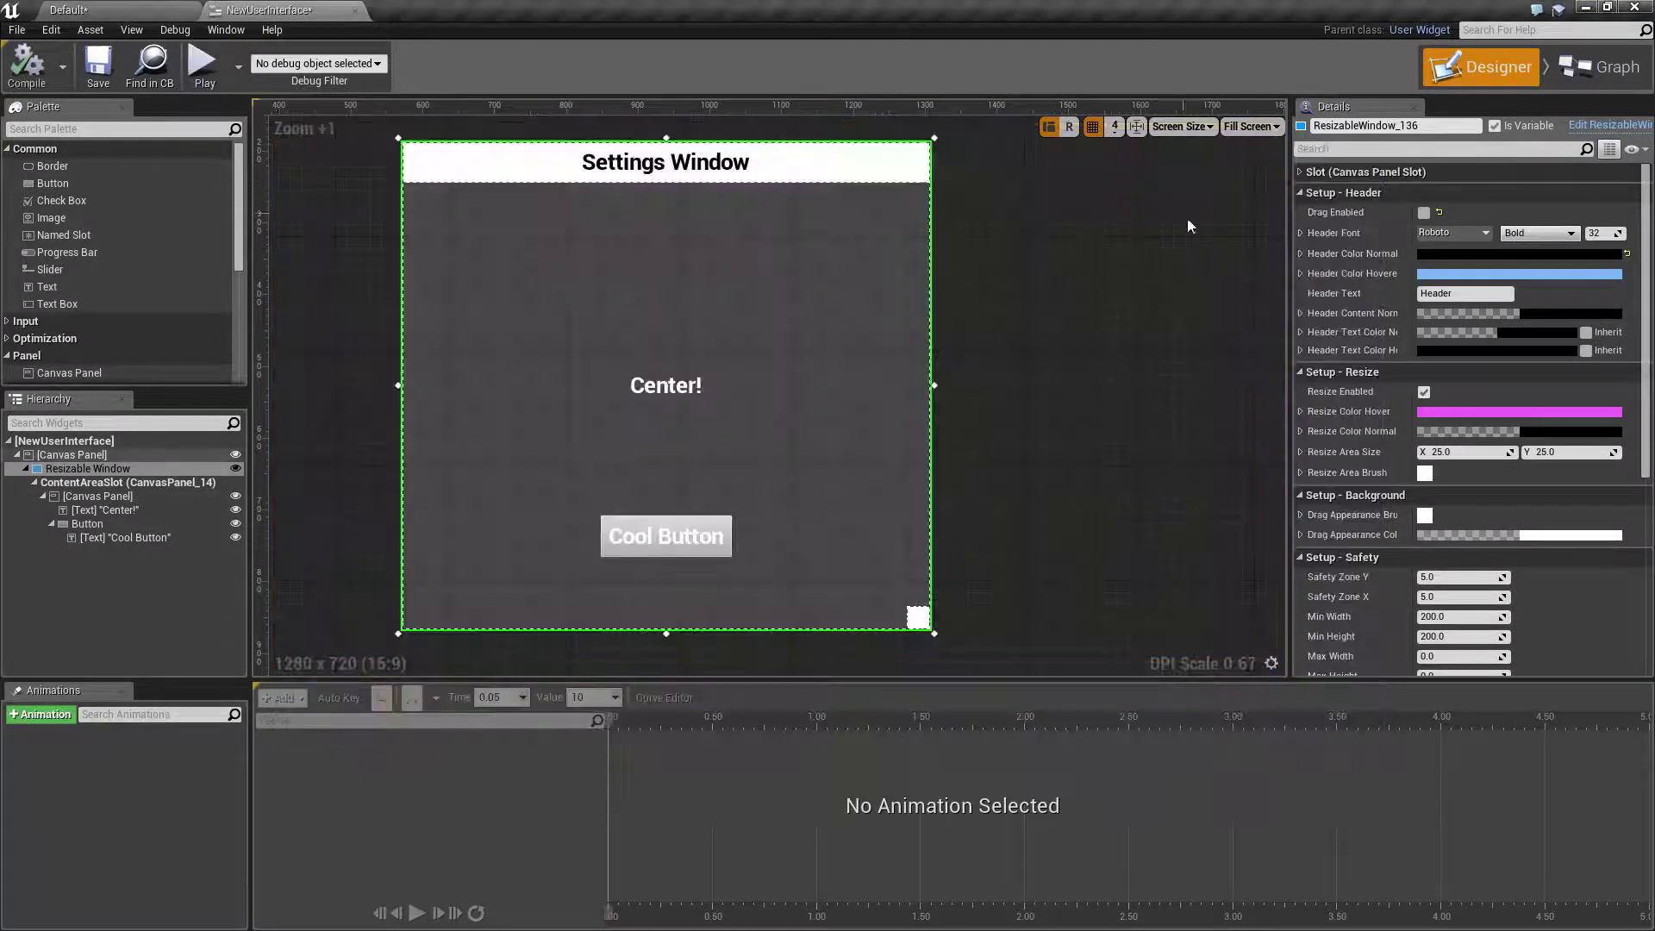
click(1488, 254)
drag(1458, 411, 1473, 432)
click(1459, 634)
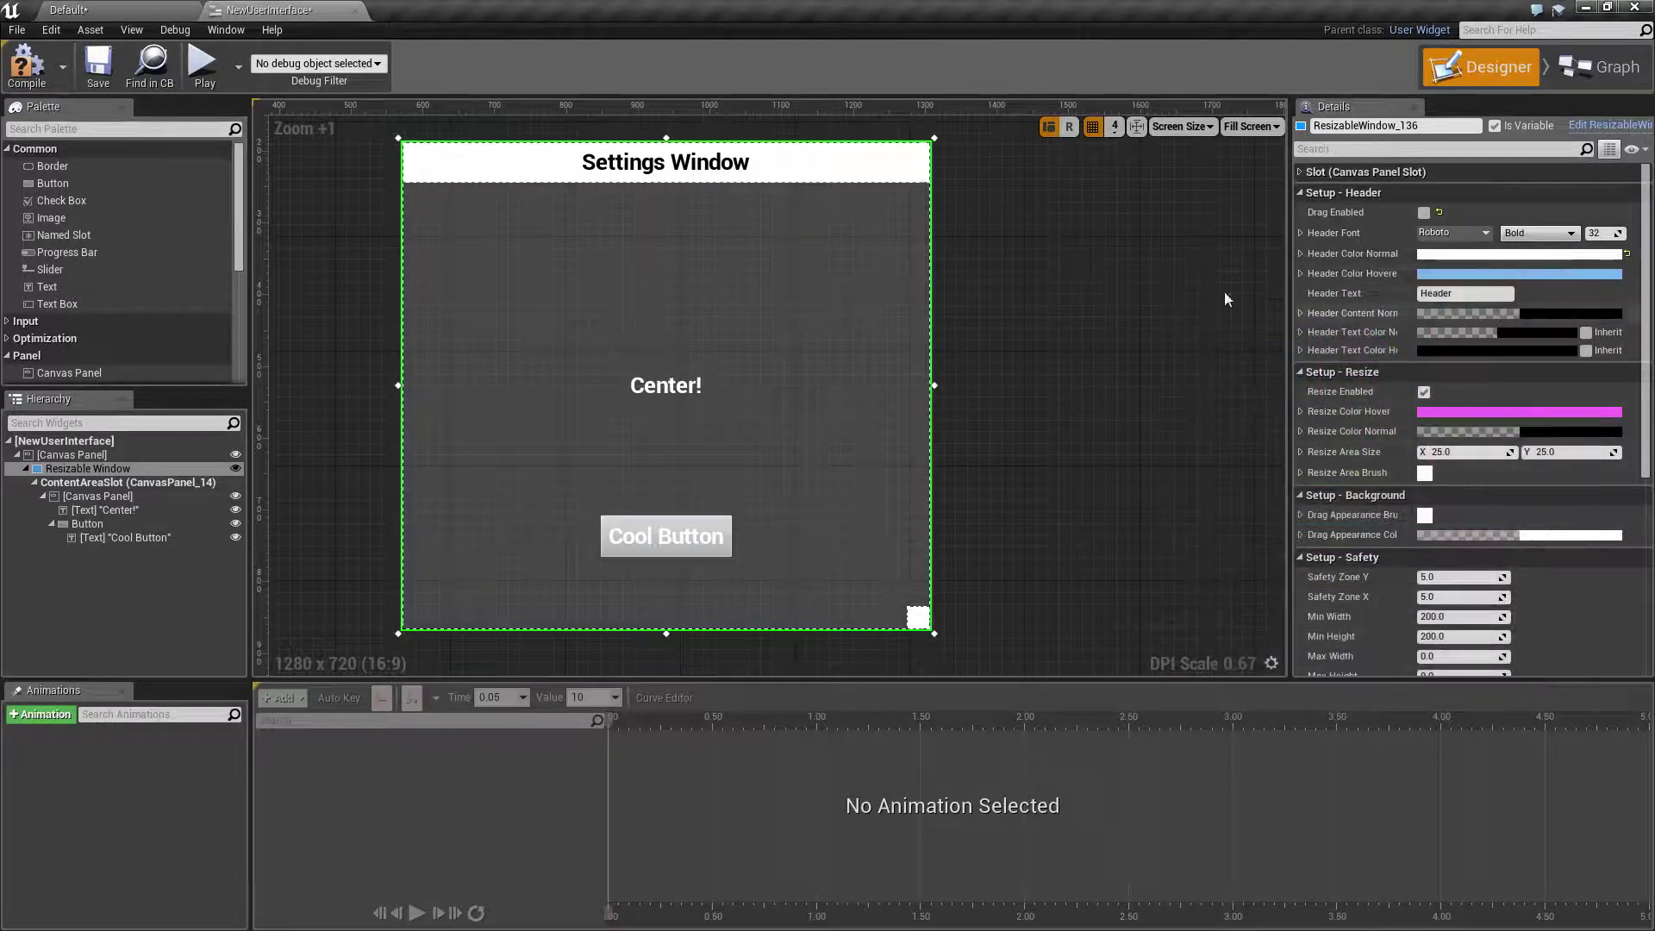
Test the white header in a game preview, then run it again.
click(204, 68)
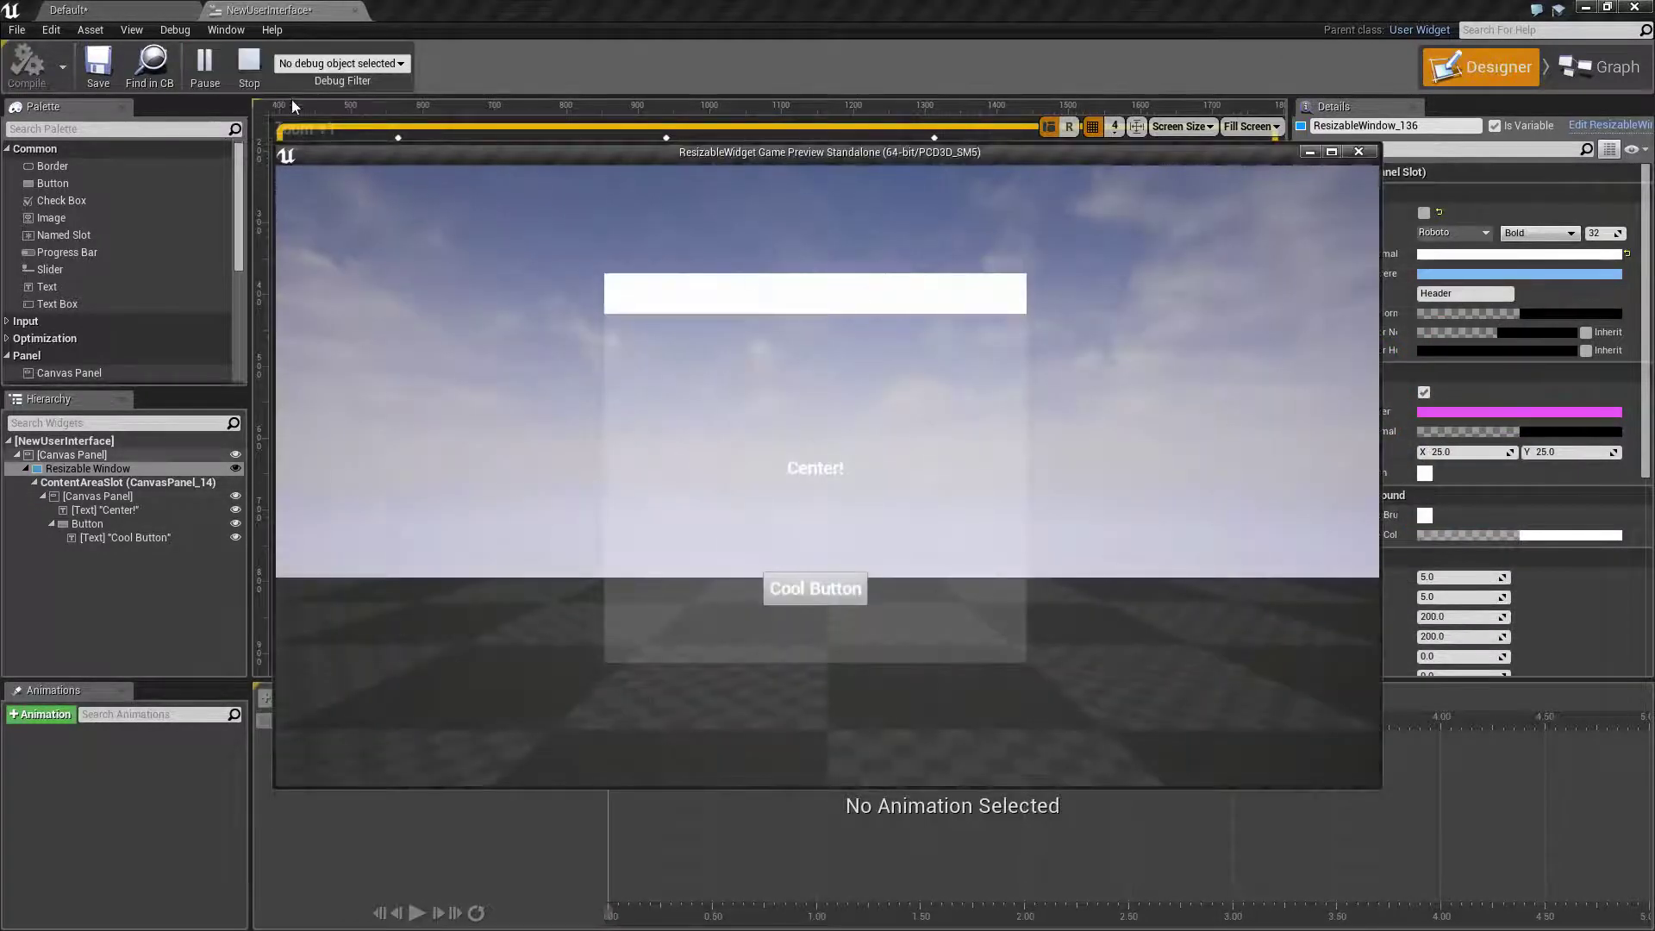
key(Escape)
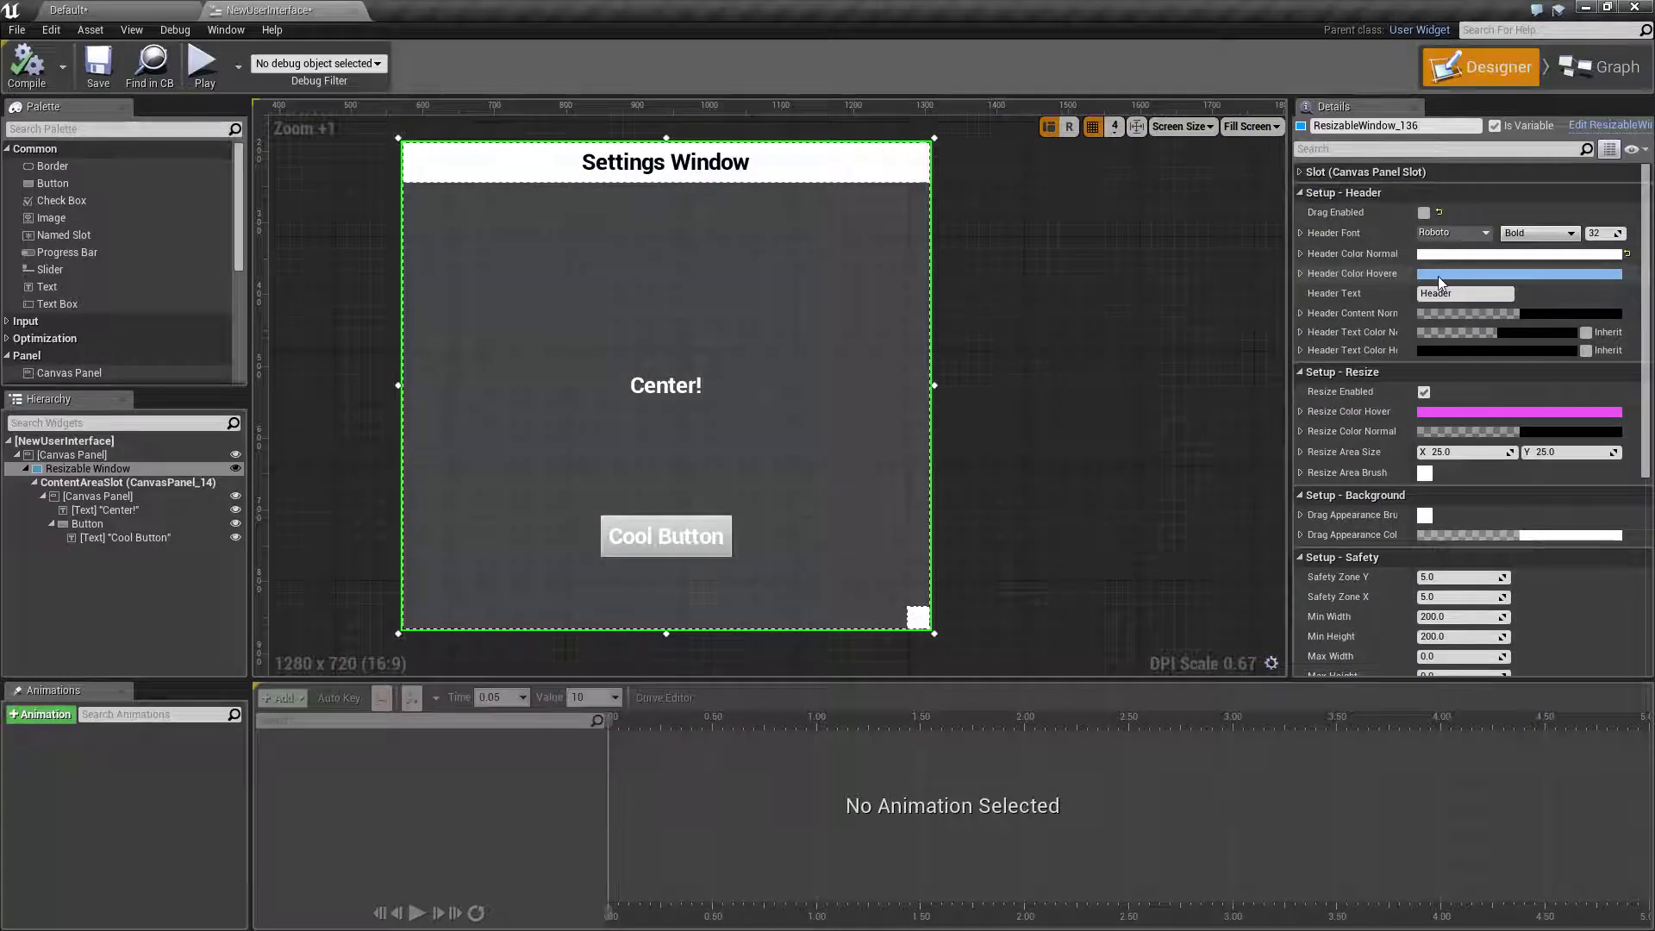
click(203, 67)
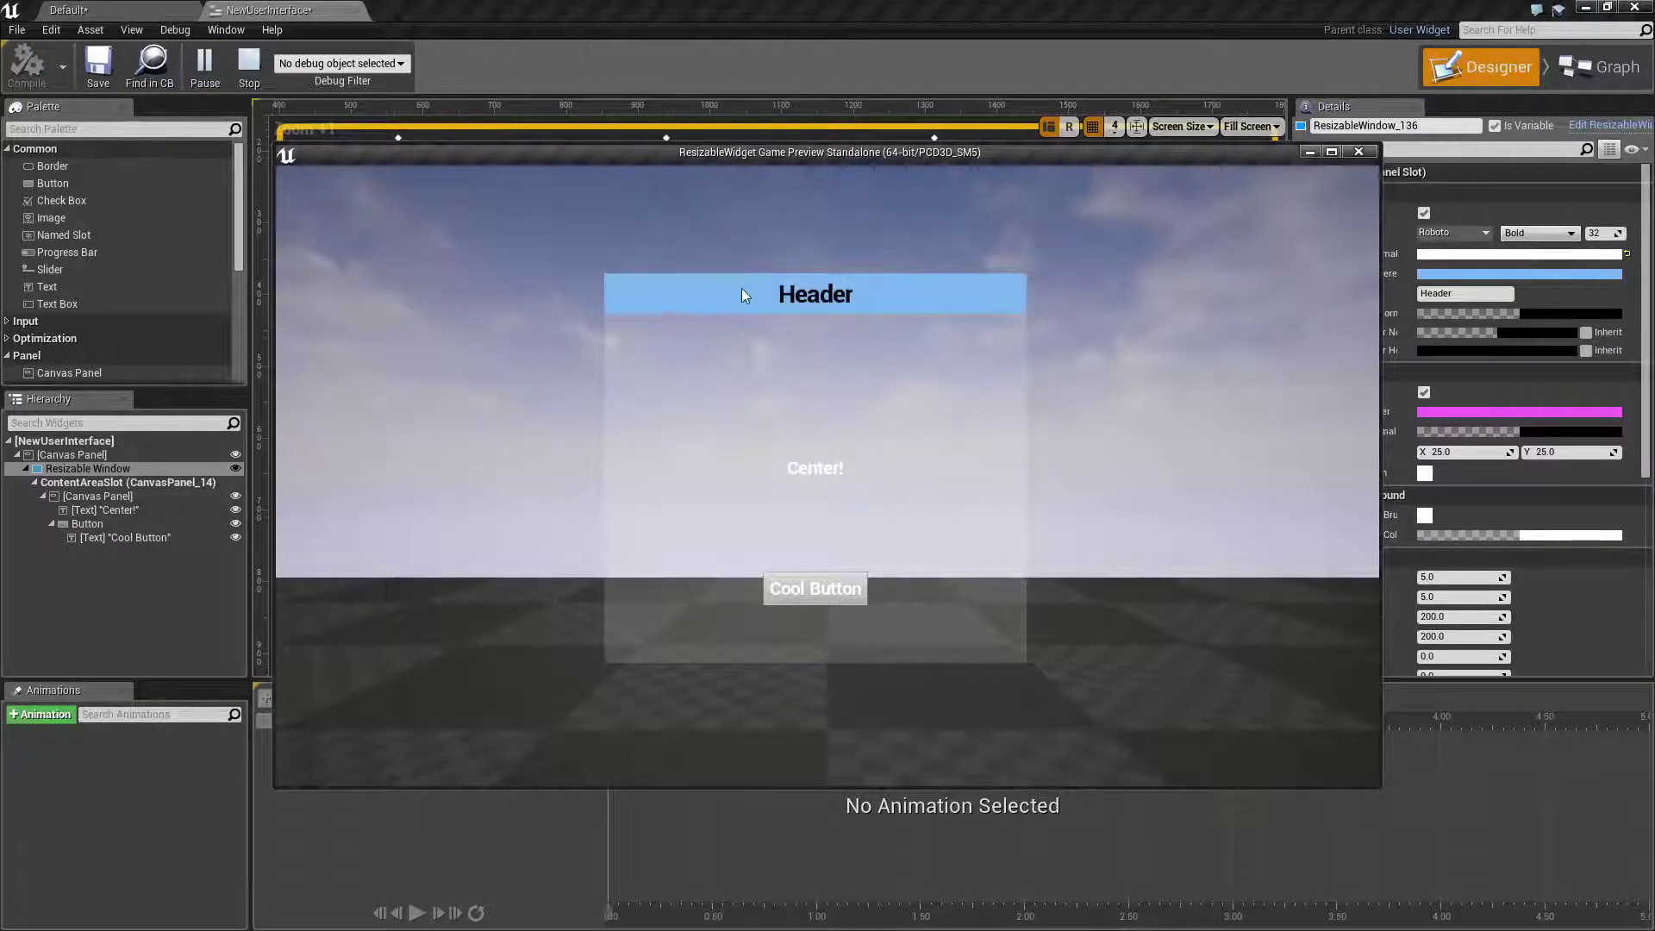
Stop the running preview and launch another test of the window.
click(249, 66)
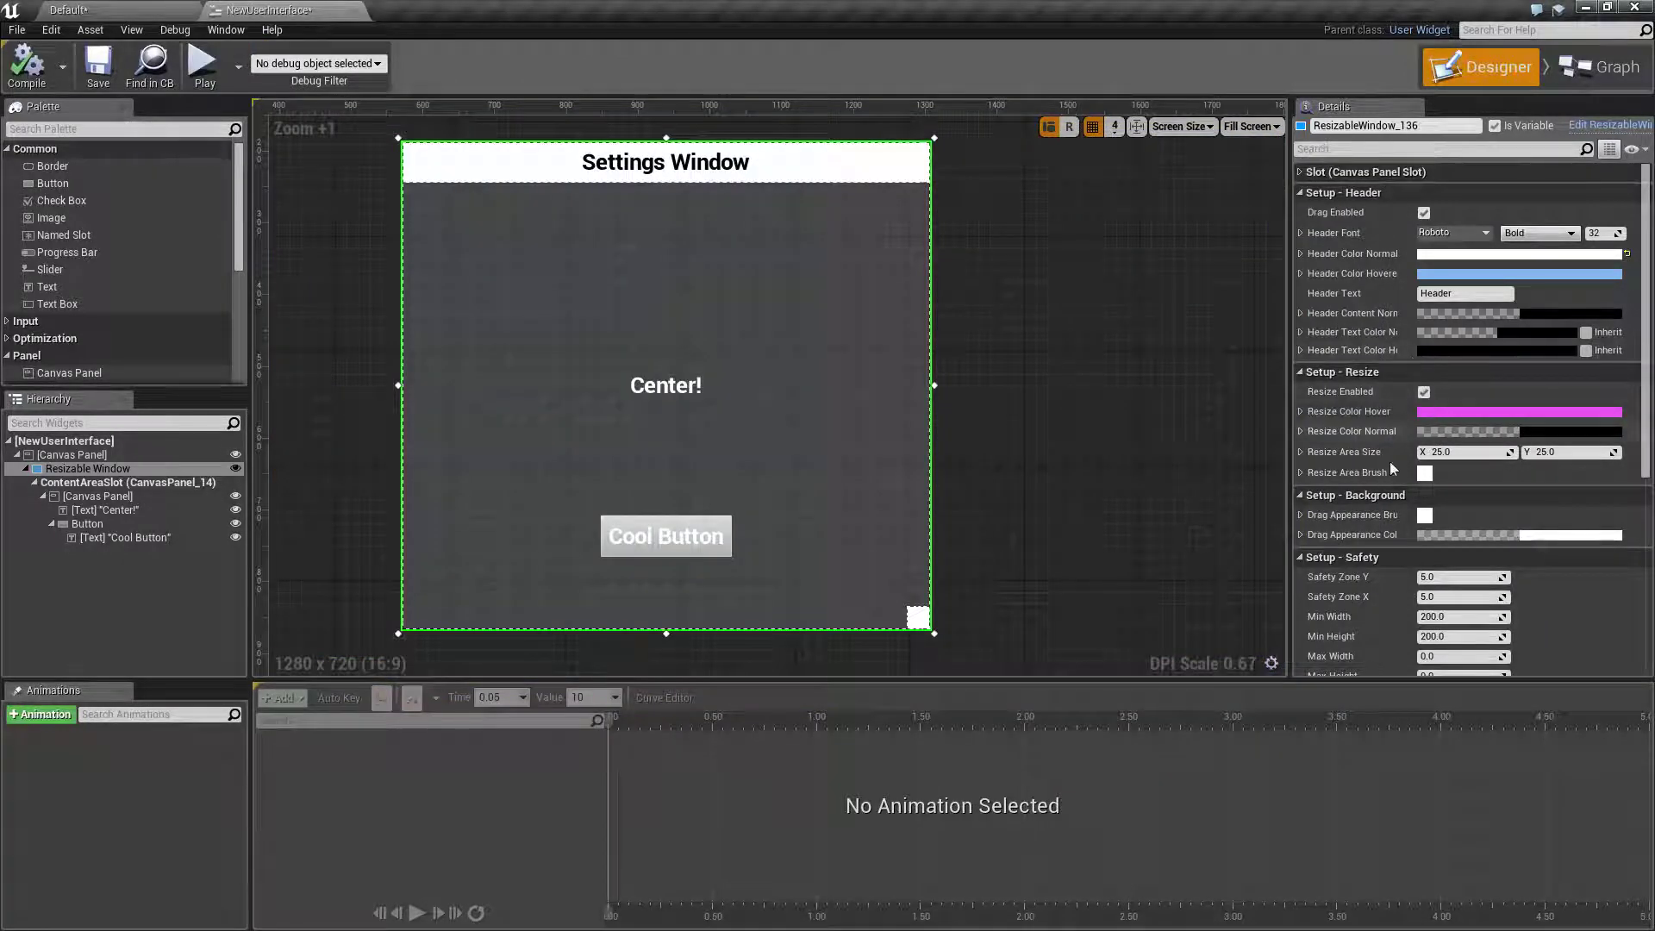
scroll(1379, 473, down, 1)
scroll(1372, 478, up, 1)
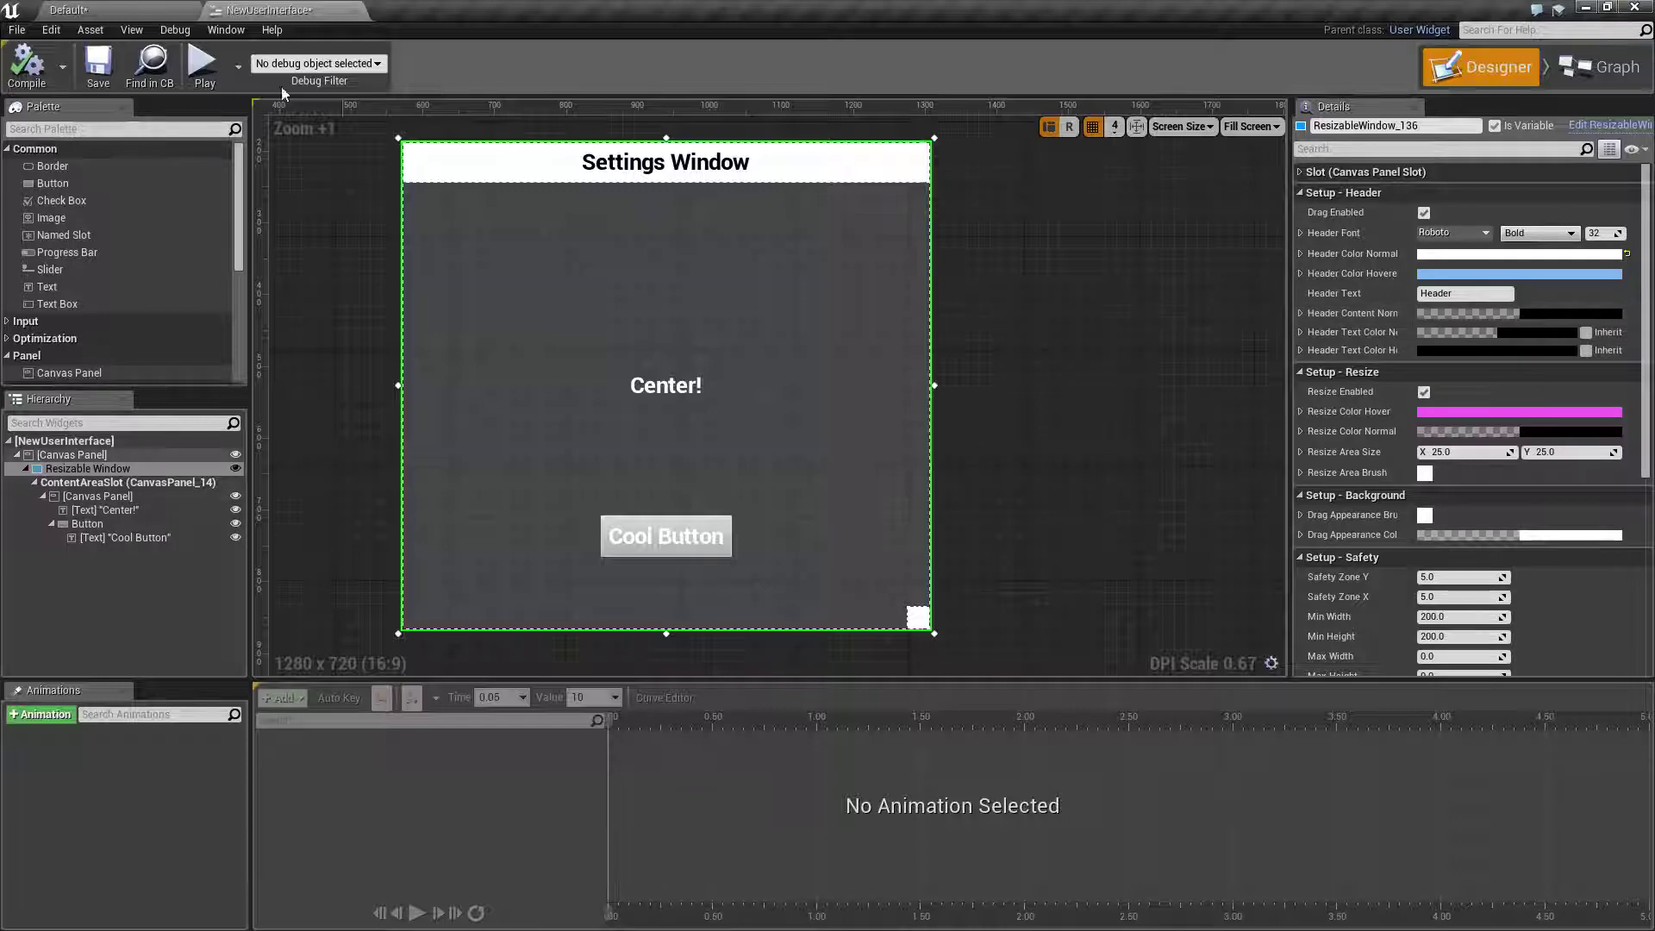
click(202, 64)
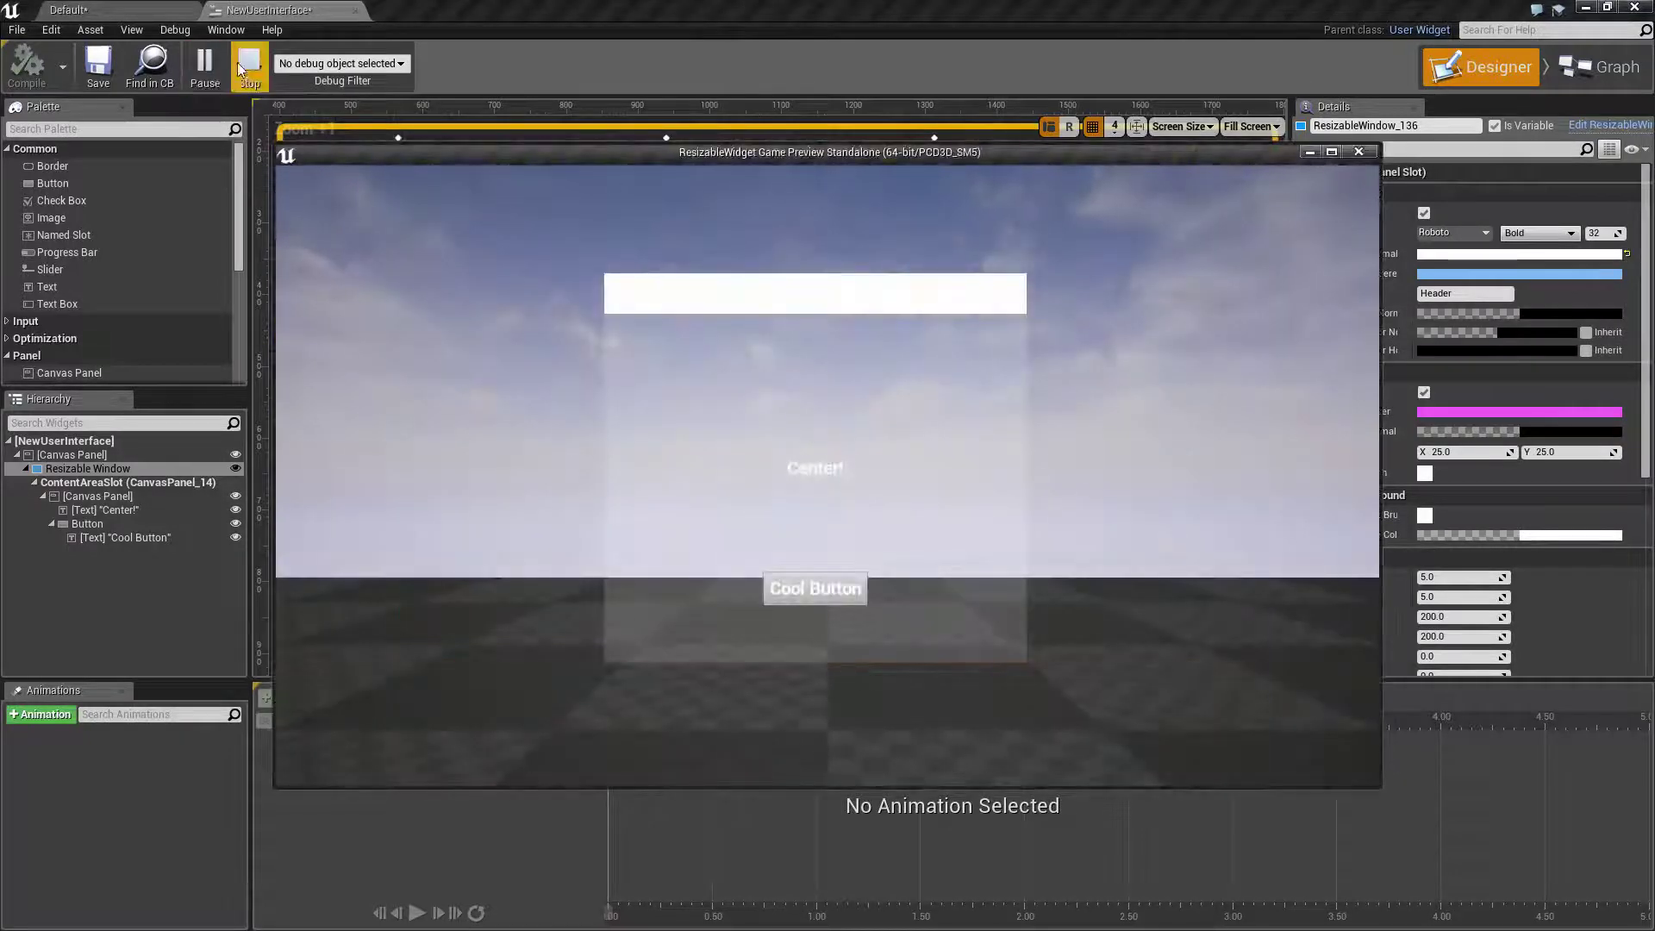
key(Escape)
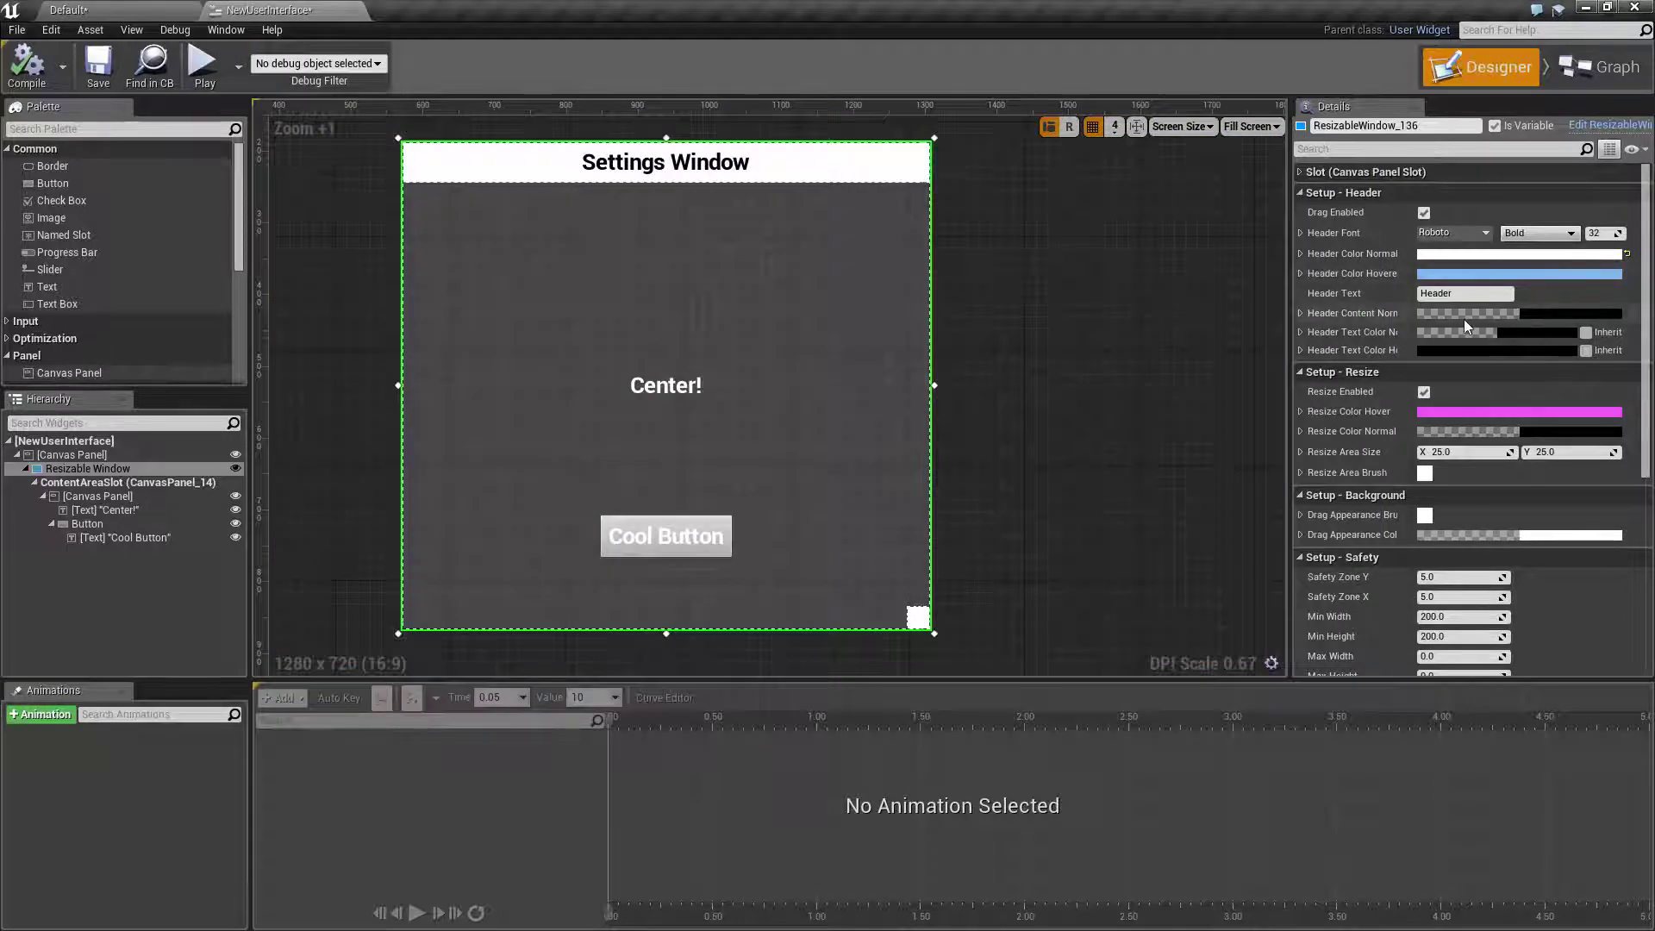
Set the header content's normal colour and check it in a preview.
click(1495, 314)
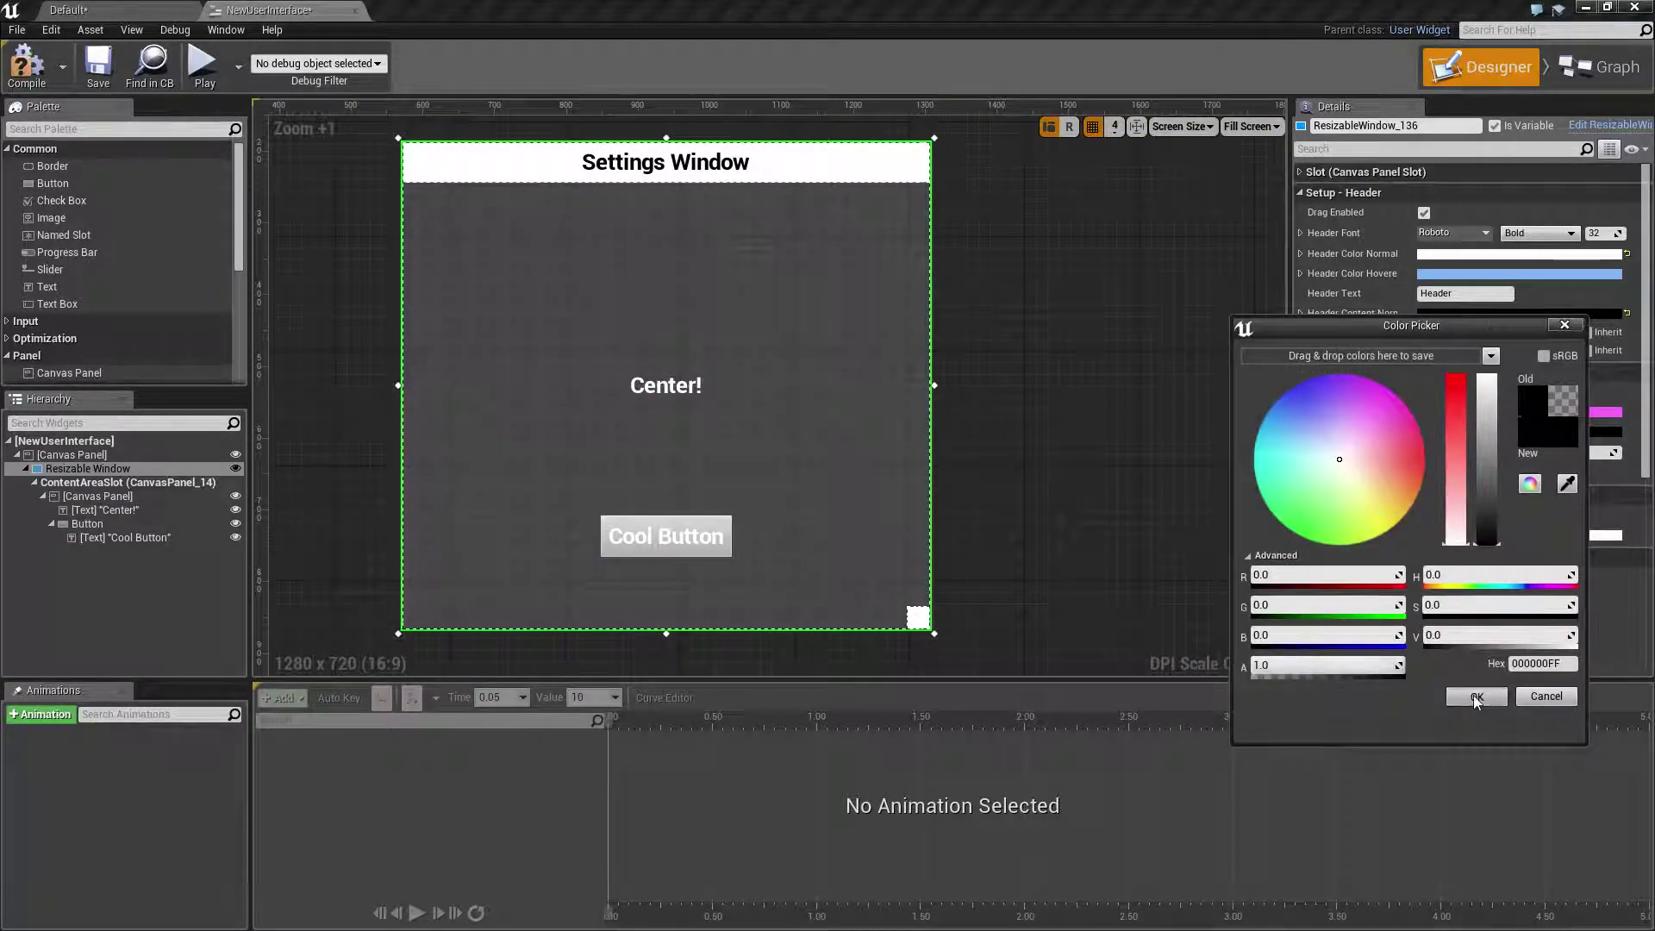
click(1477, 697)
click(207, 64)
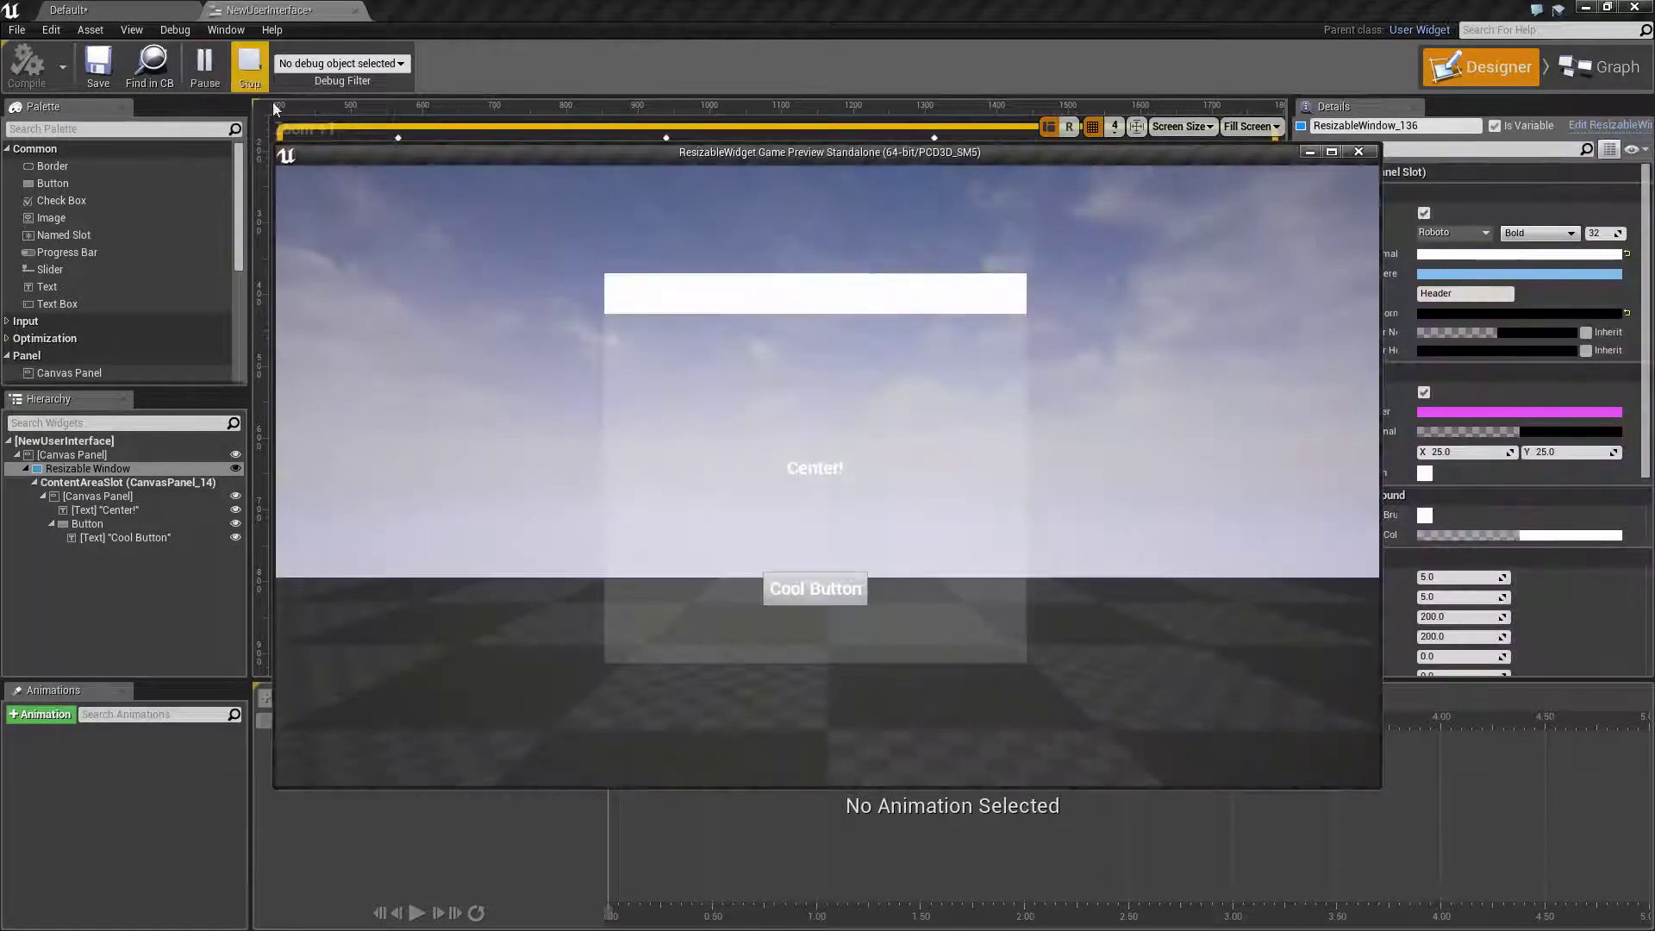
key(Escape)
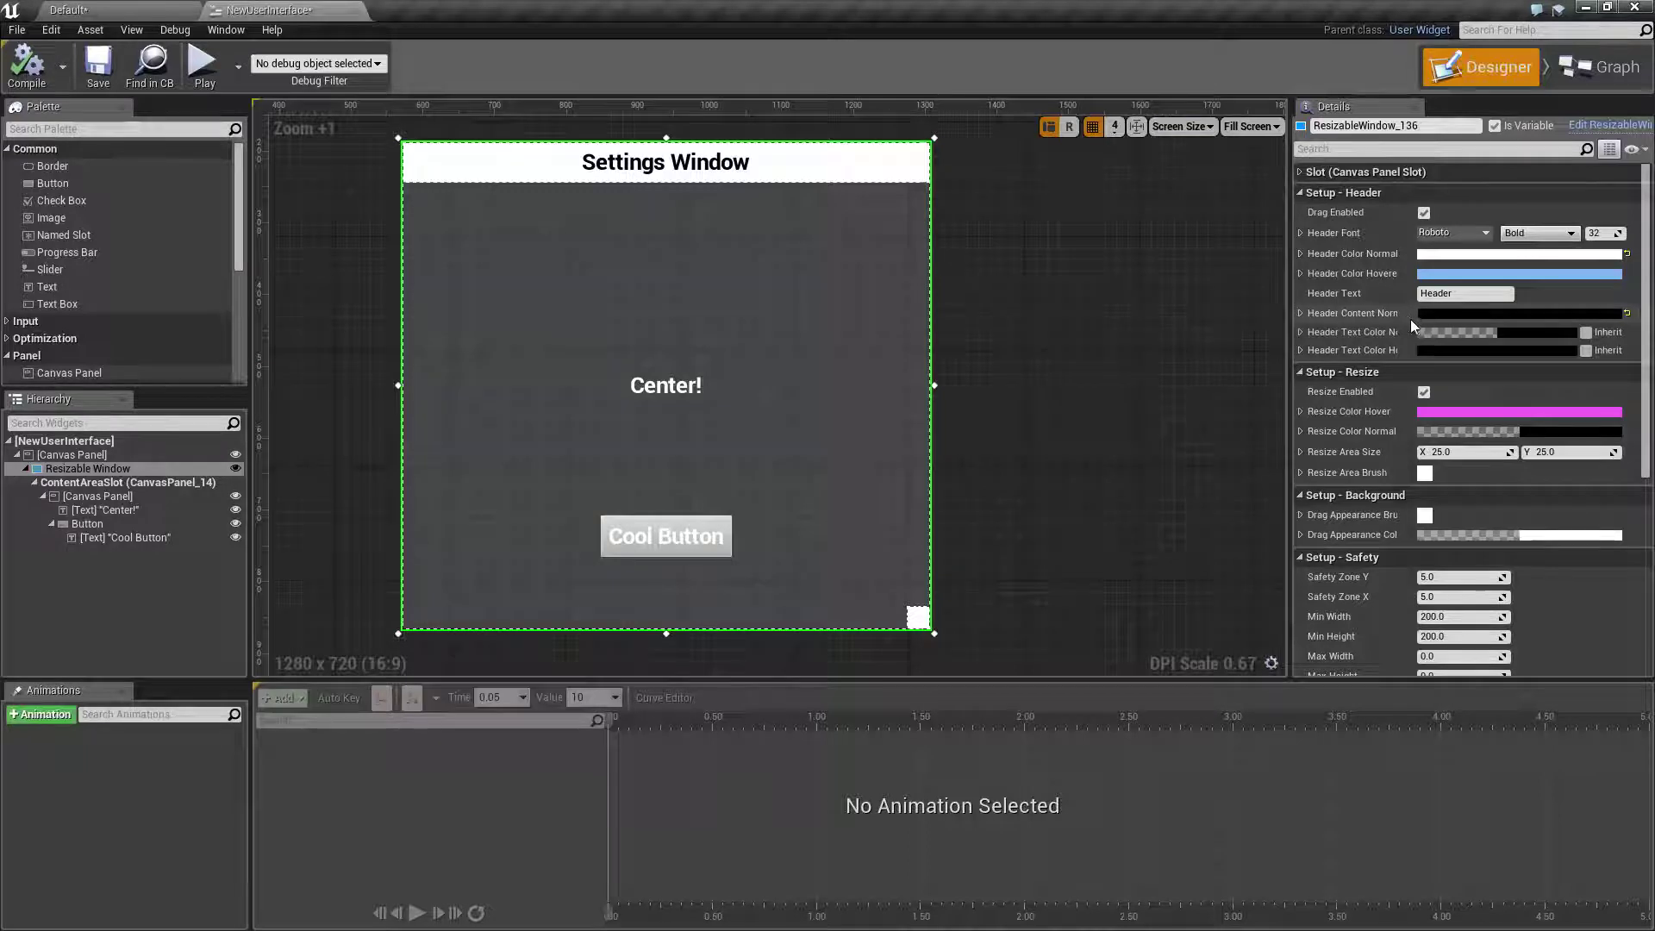
Make the header's normal text colour opaque black (alpha 1) and preview the Header text.
drag(1414, 320, 1446, 328)
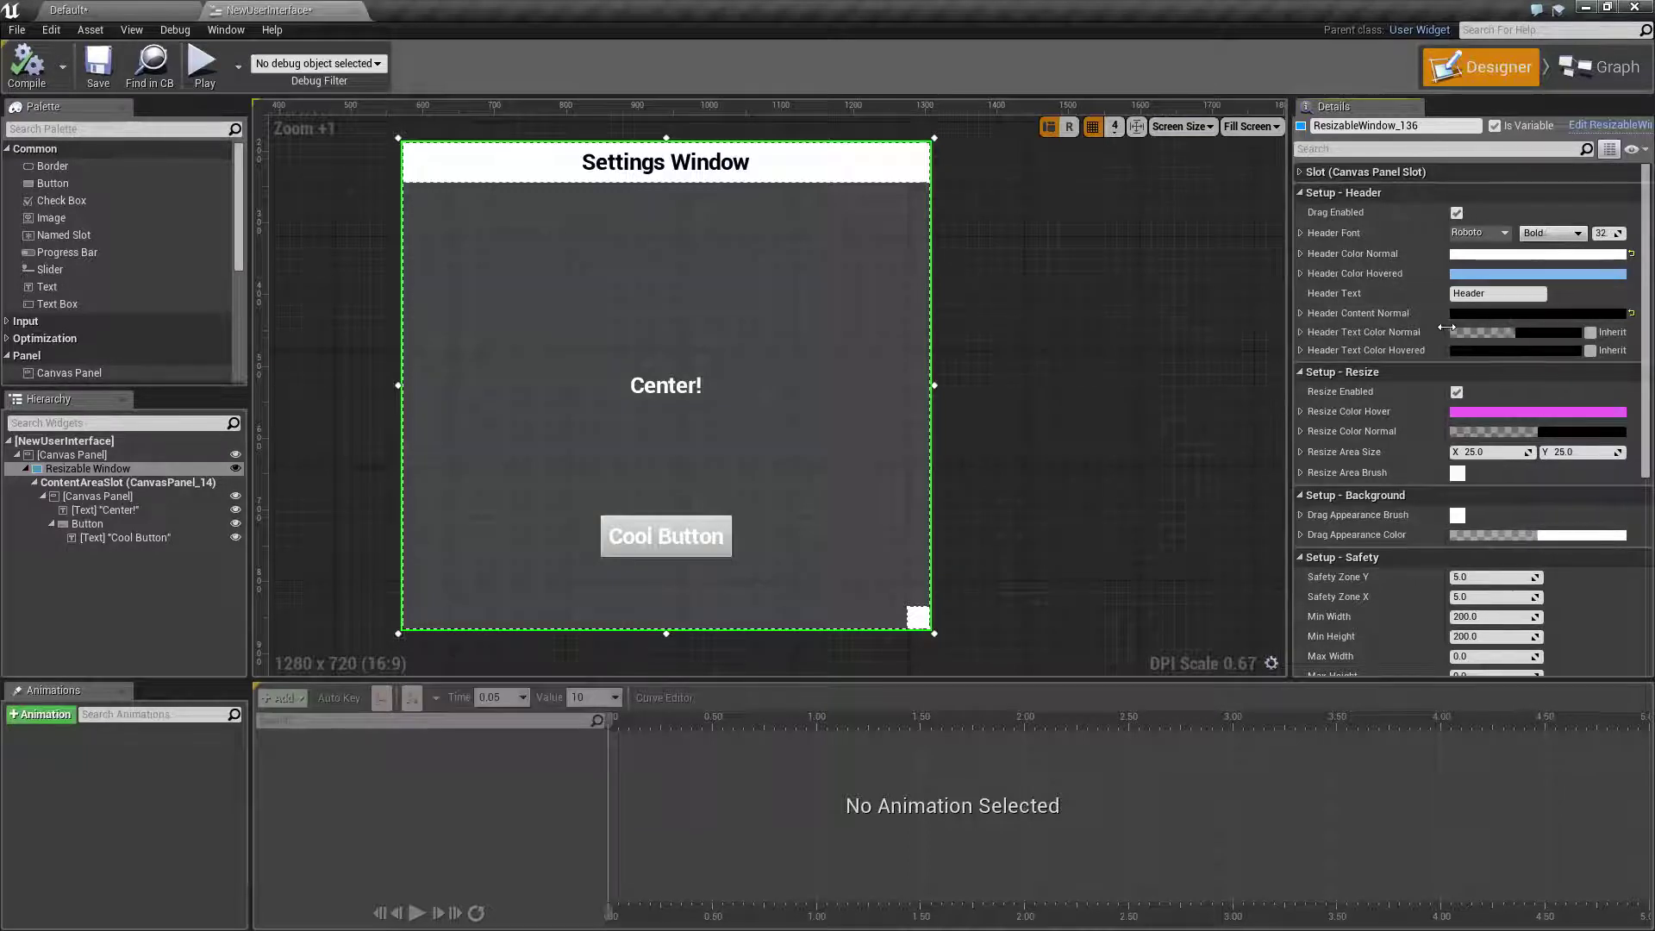
click(1507, 331)
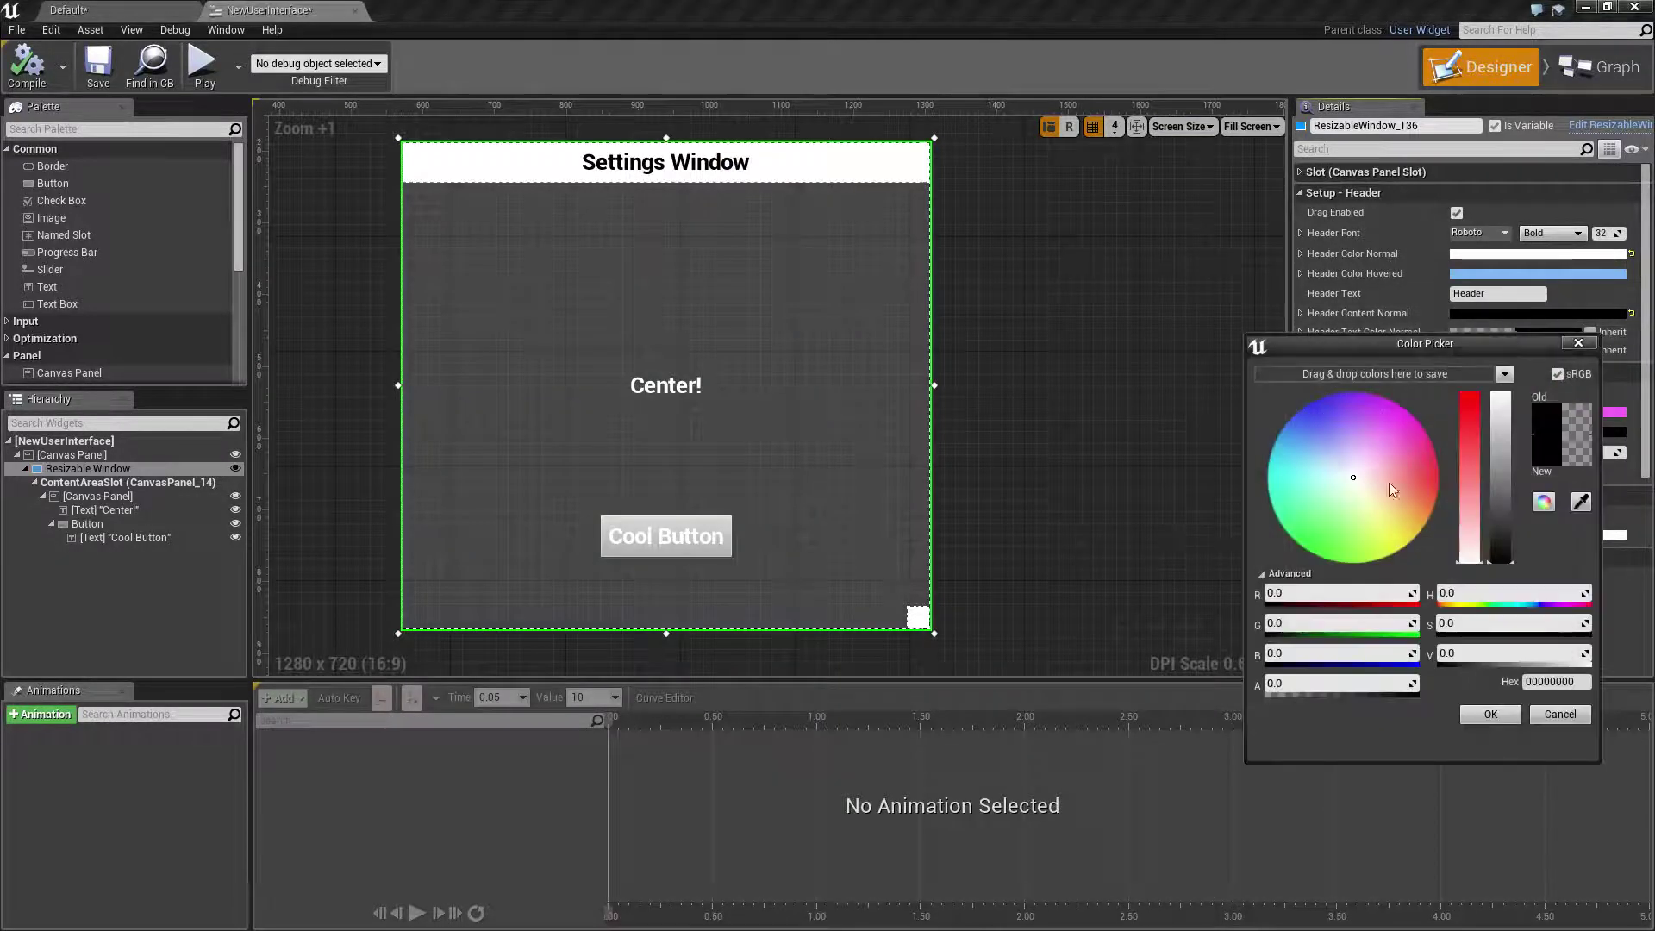
click(1336, 683)
text(1)
key(Return)
click(1491, 714)
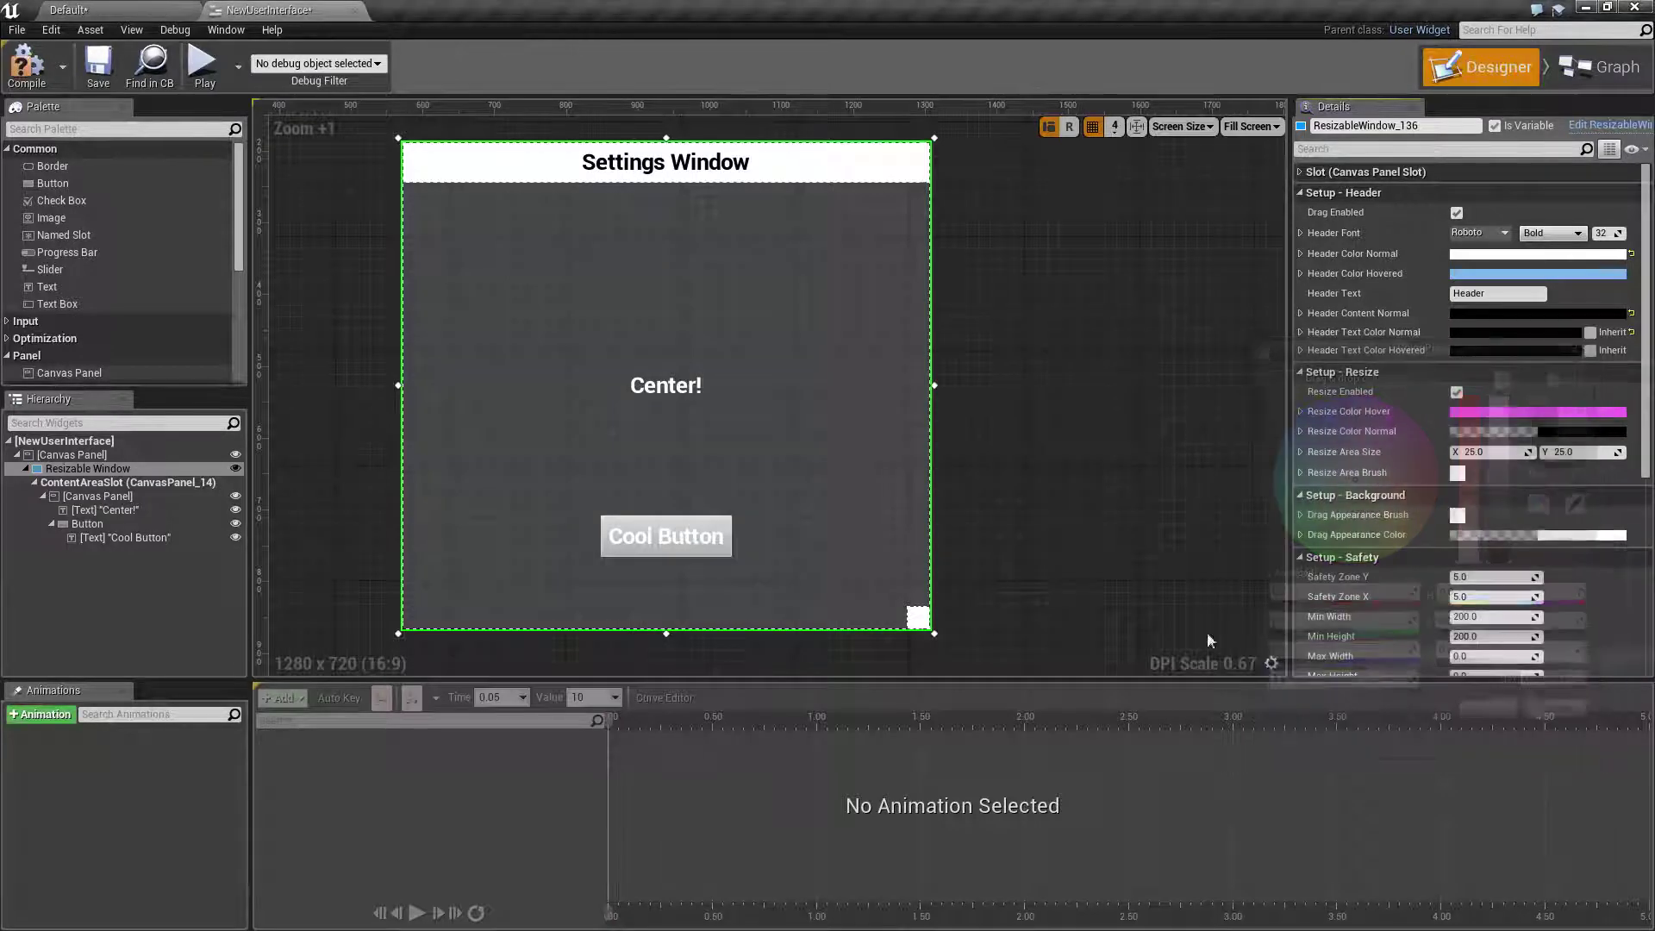
click(207, 69)
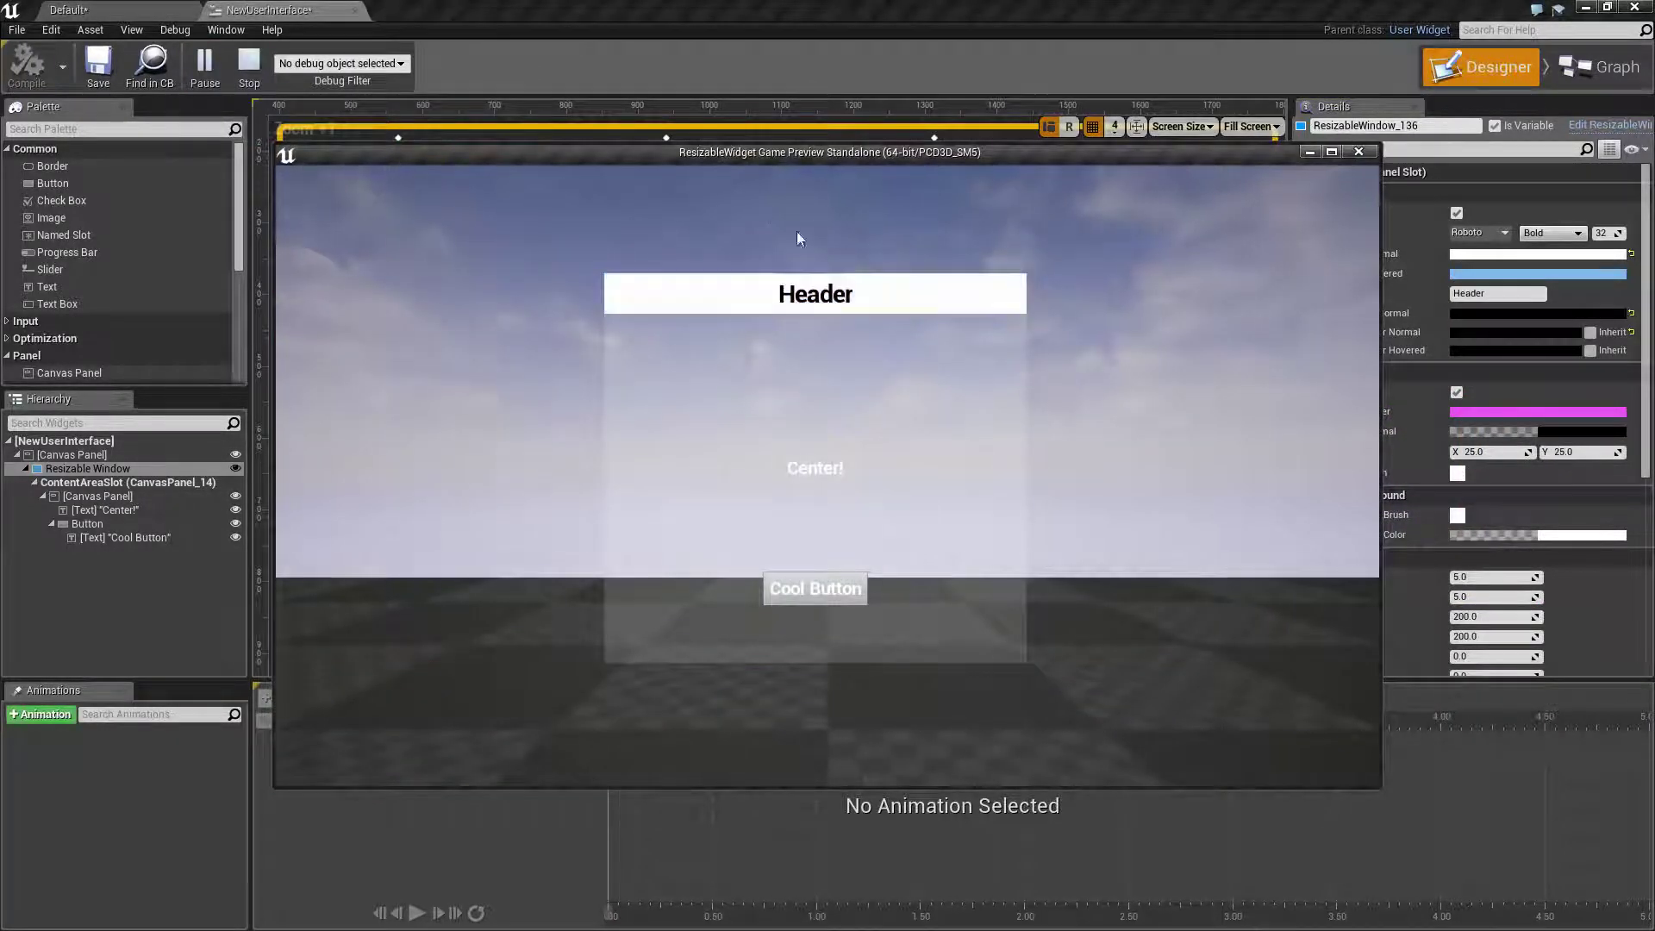
Change the header text to 'Awesome Window' and preview the new title.
key(Escape)
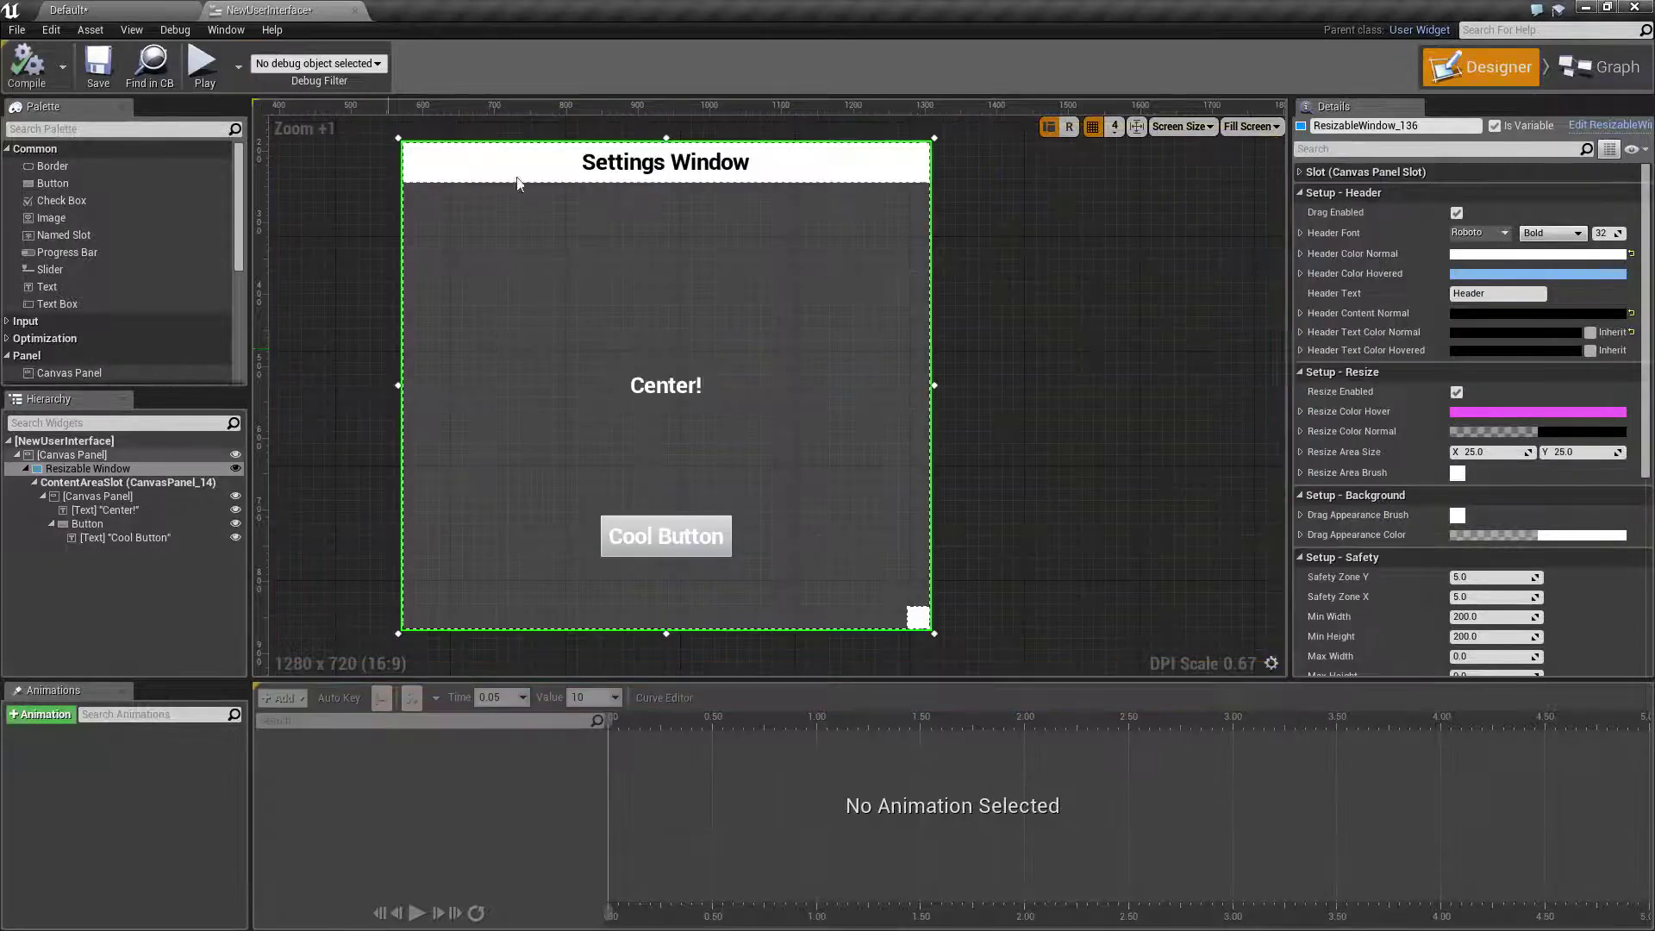
click(1498, 293)
text(Awesome Window)
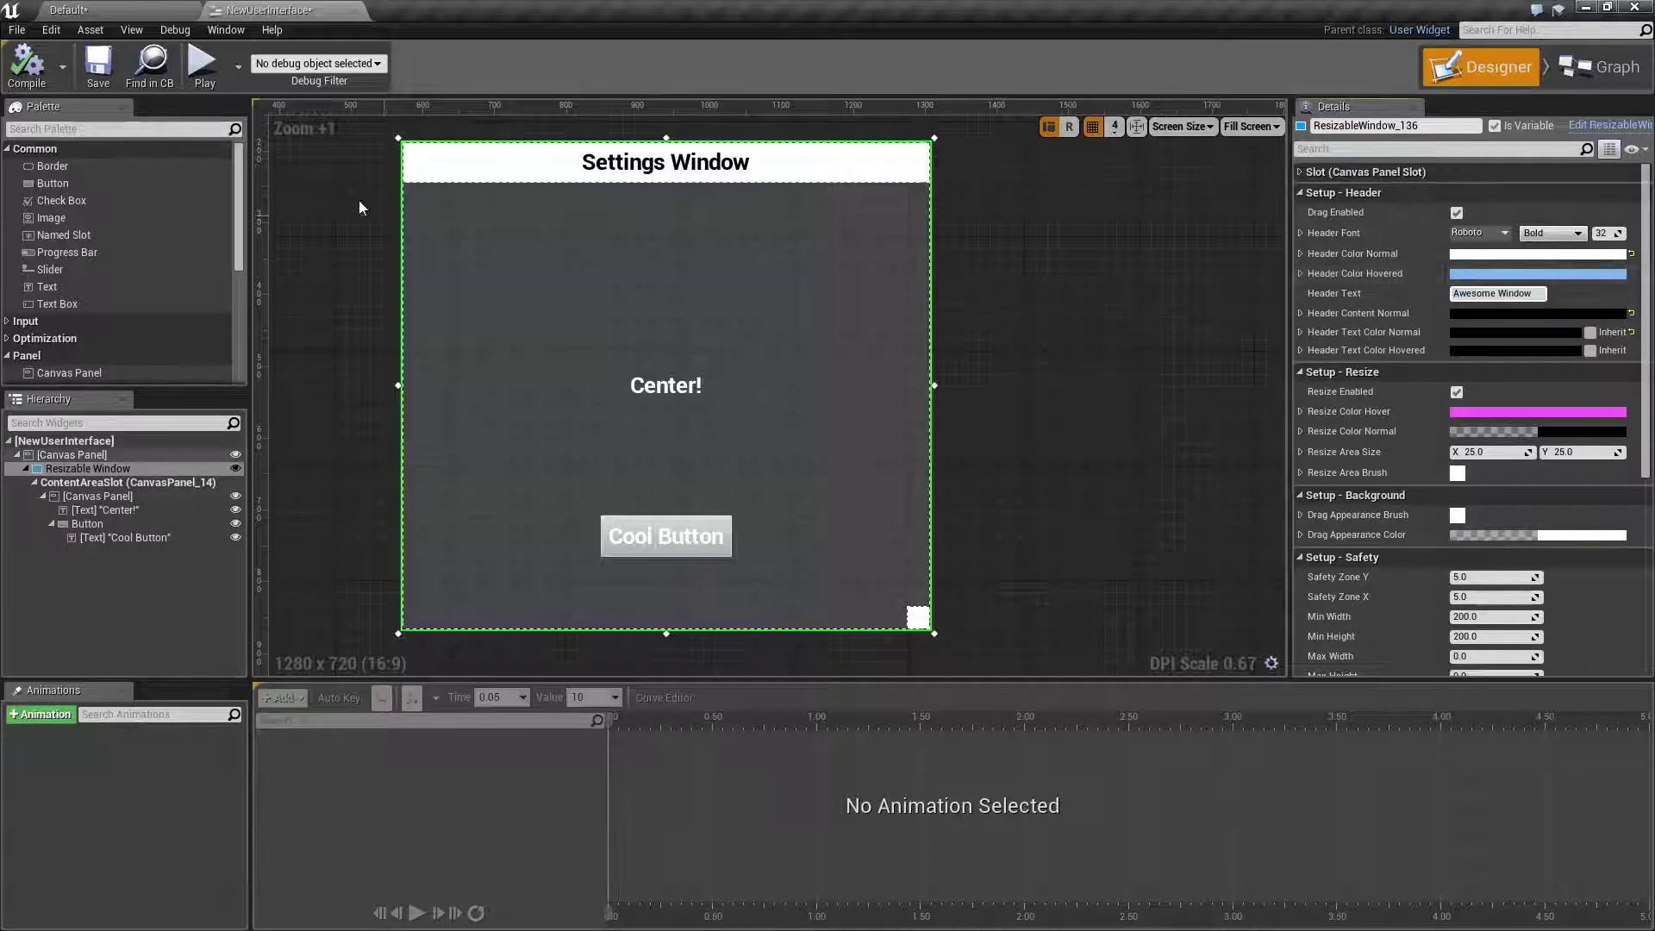
key(Return)
click(206, 67)
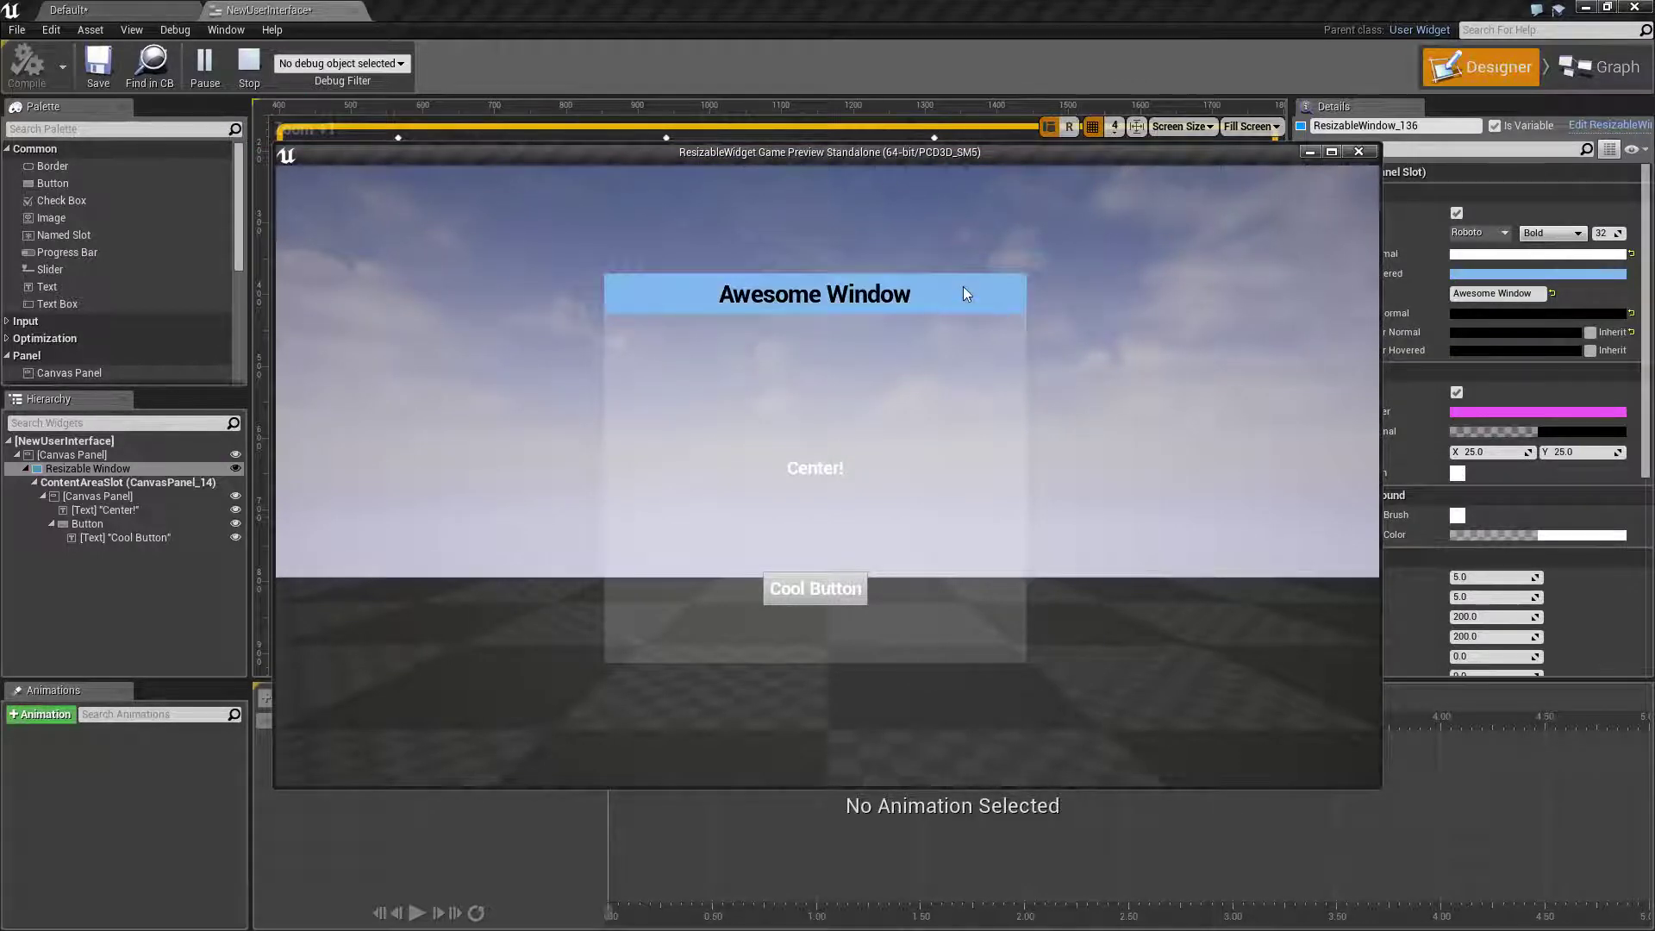
click(252, 67)
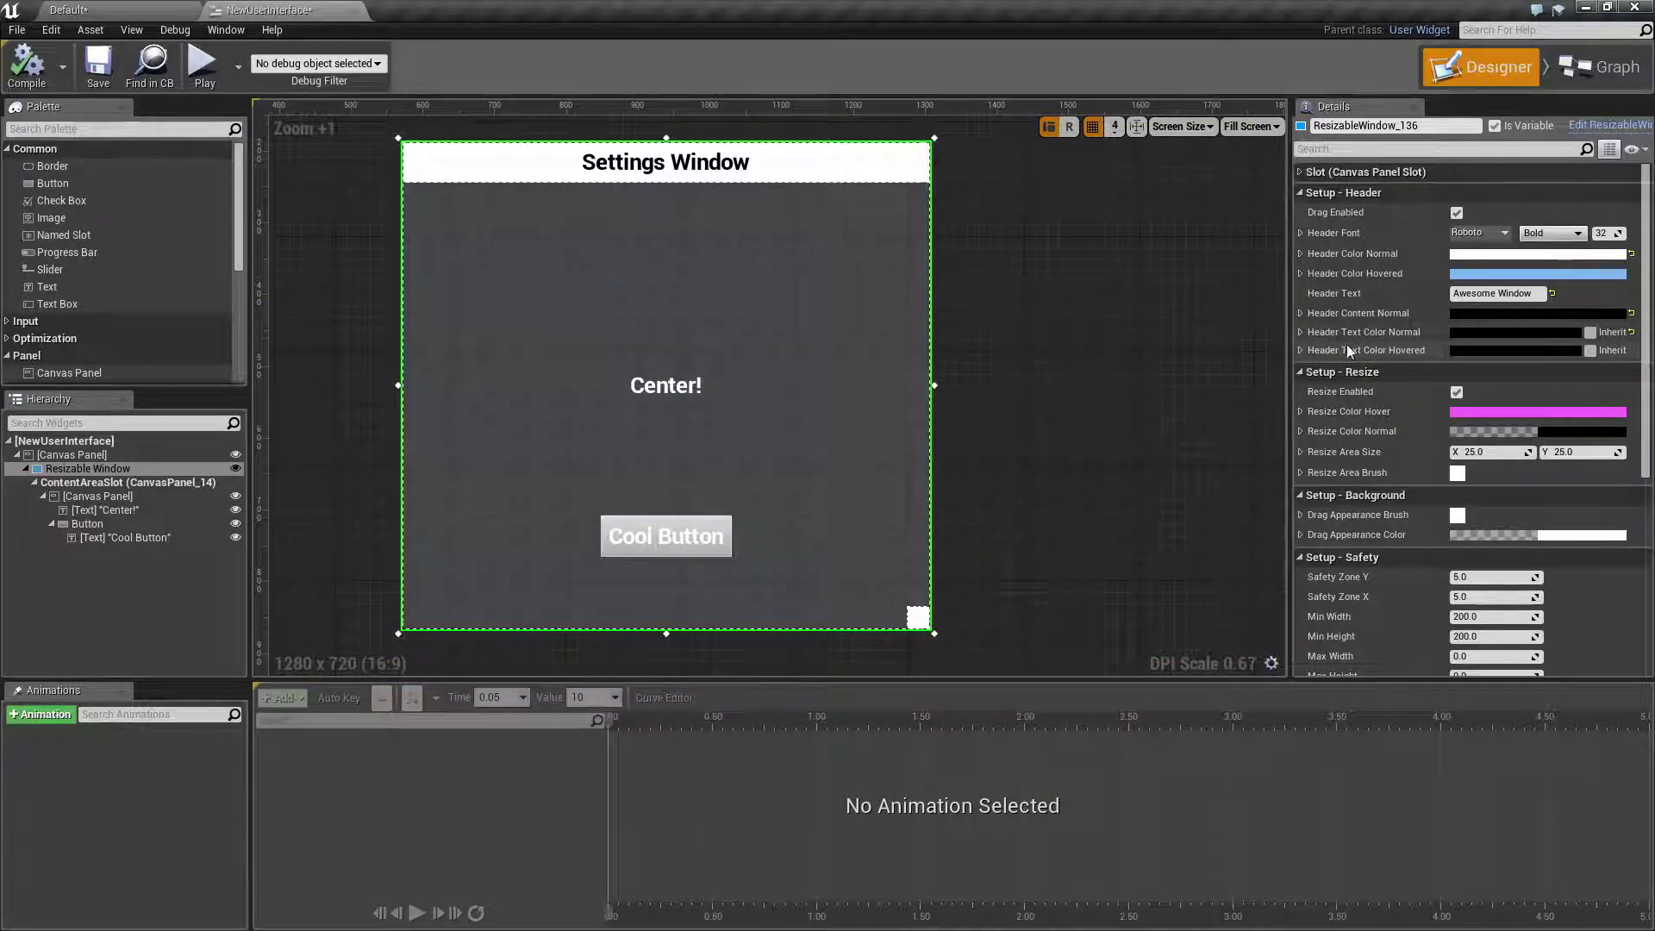
Set the header's hovered text colour to pink (FF004AFF) and test it by dragging in a preview.
click(1488, 350)
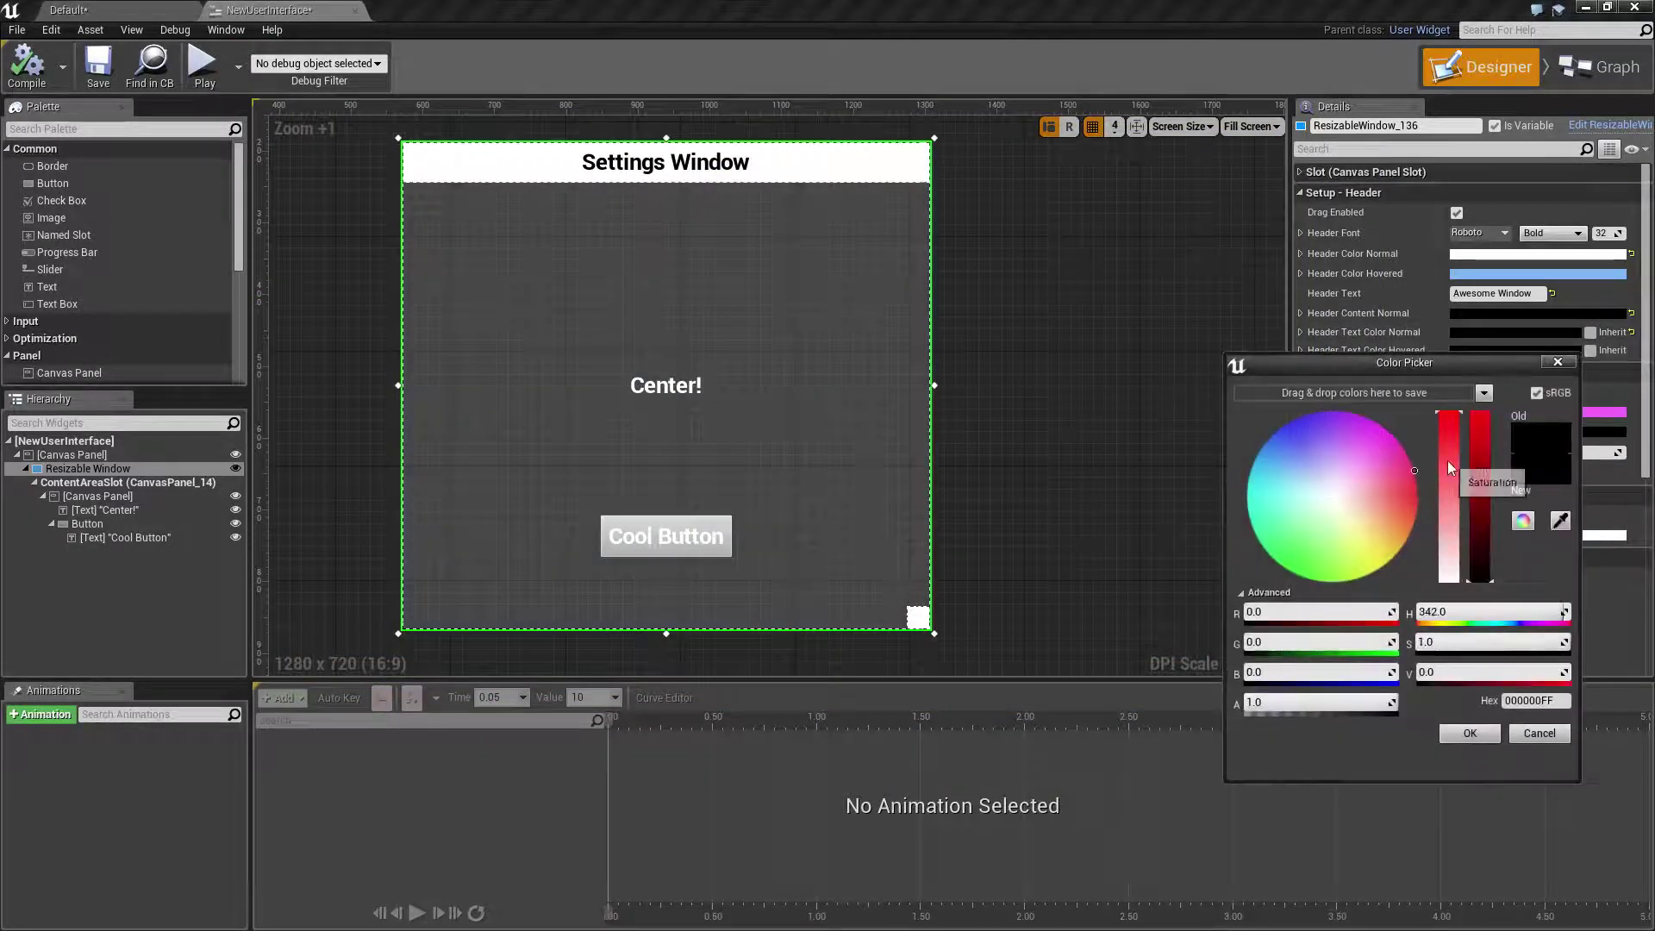
drag(1486, 447, 1482, 414)
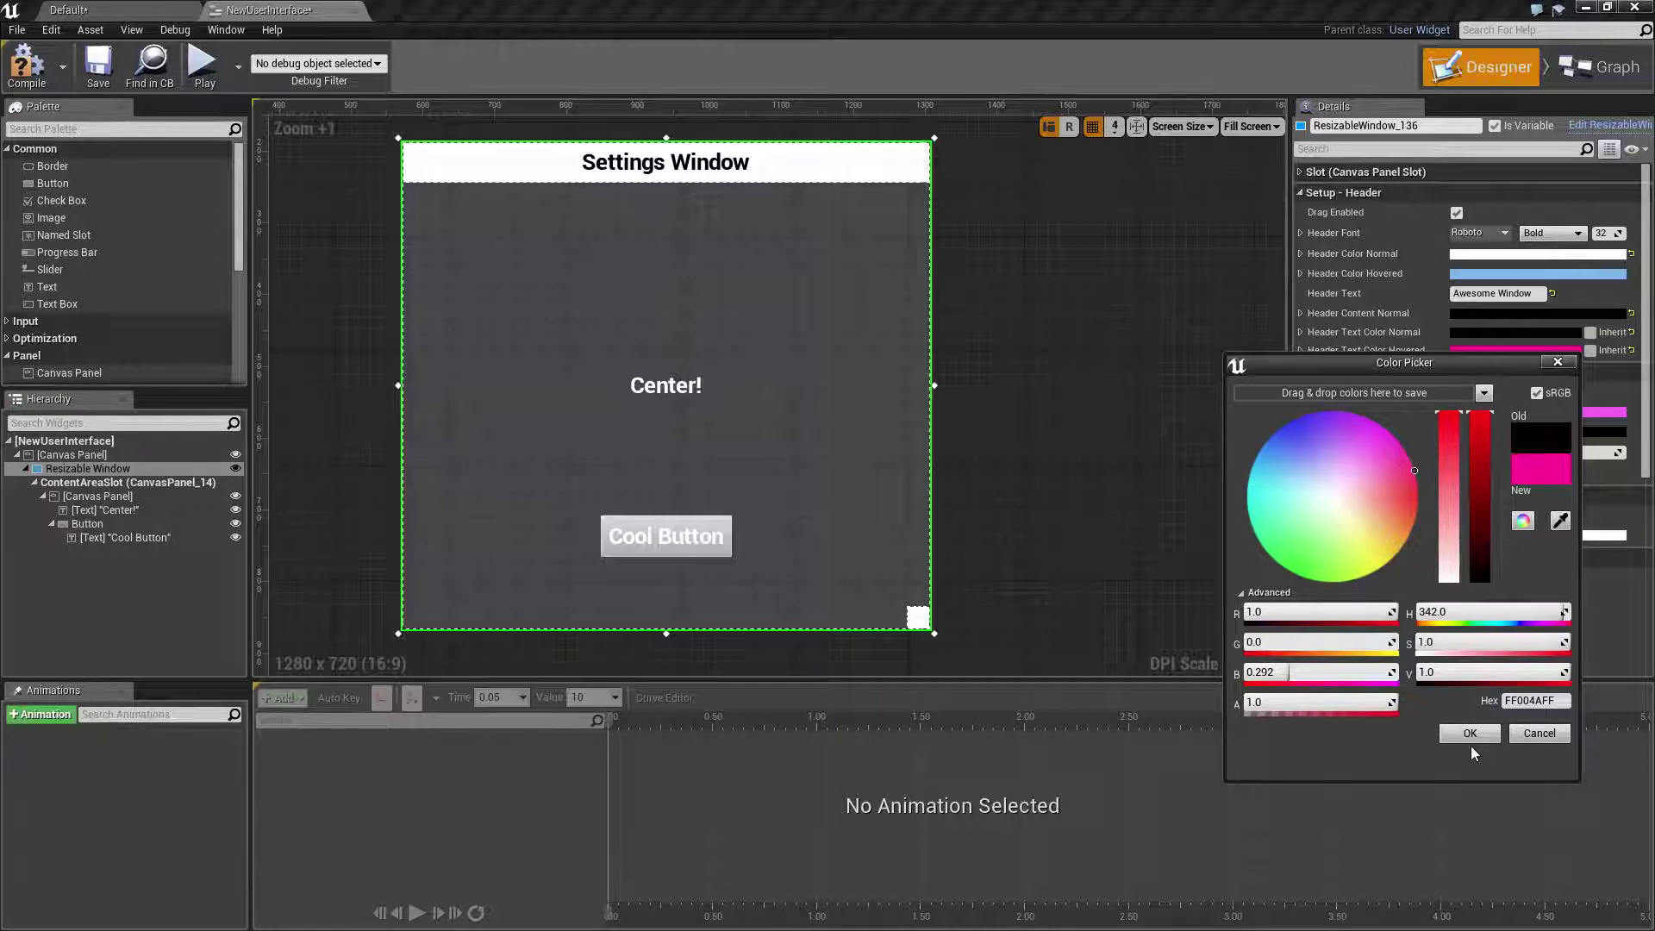
click(1470, 732)
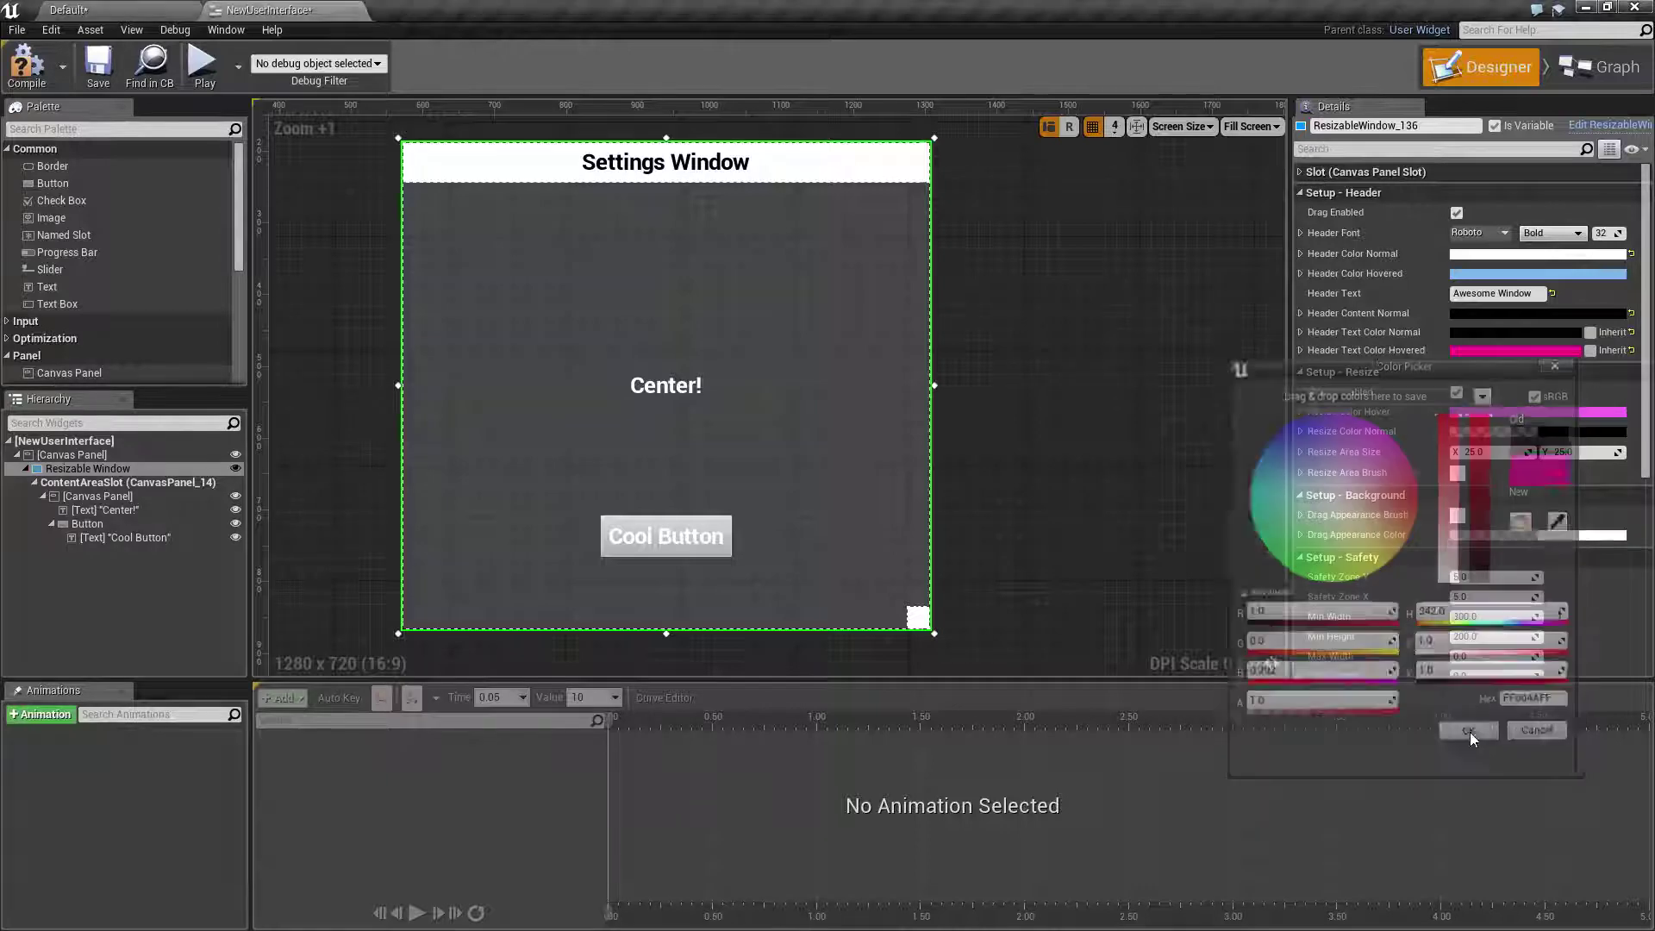
click(209, 63)
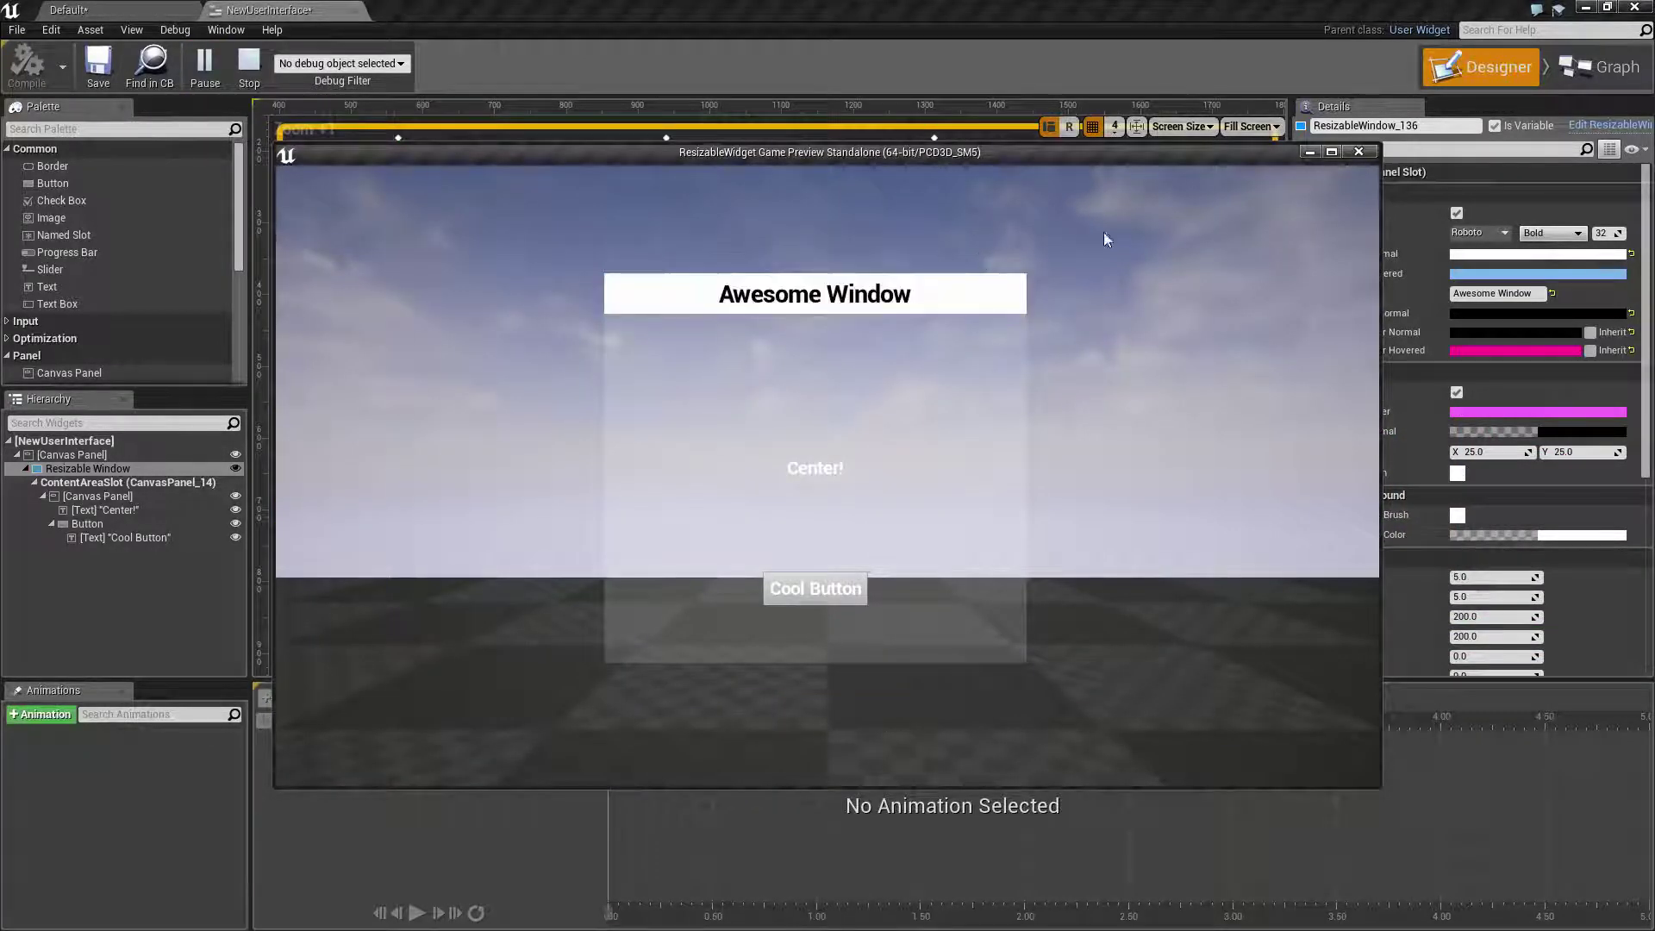
drag(922, 289, 983, 341)
click(1358, 152)
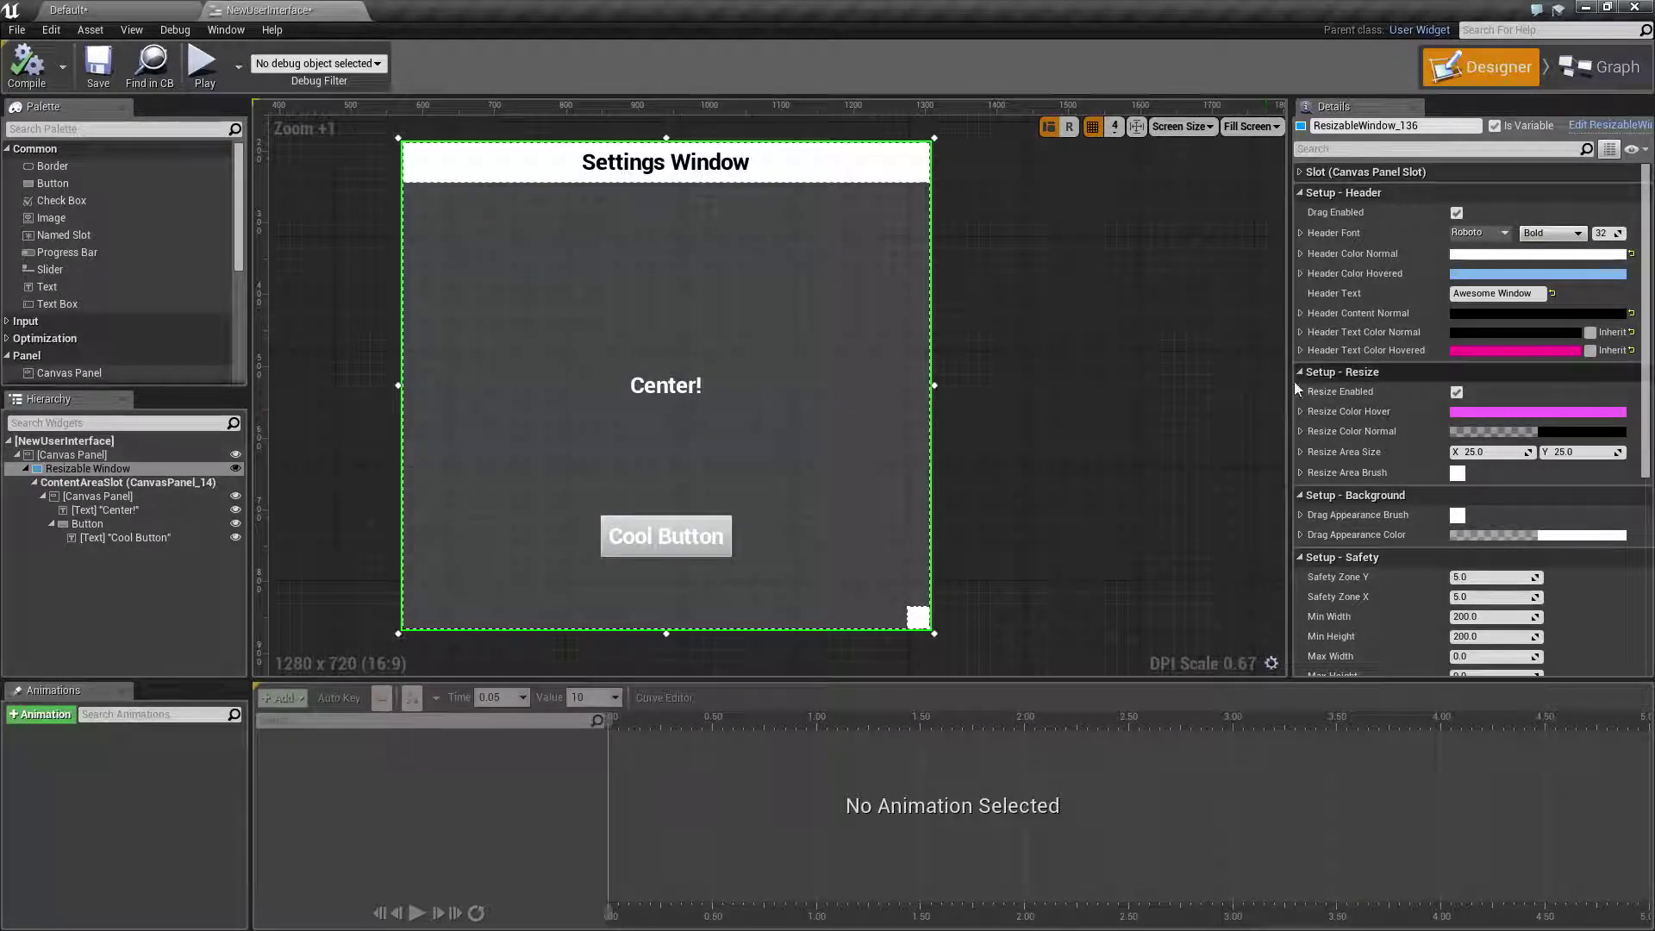
Turn off window resizing and check the result in a game preview.
click(1300, 193)
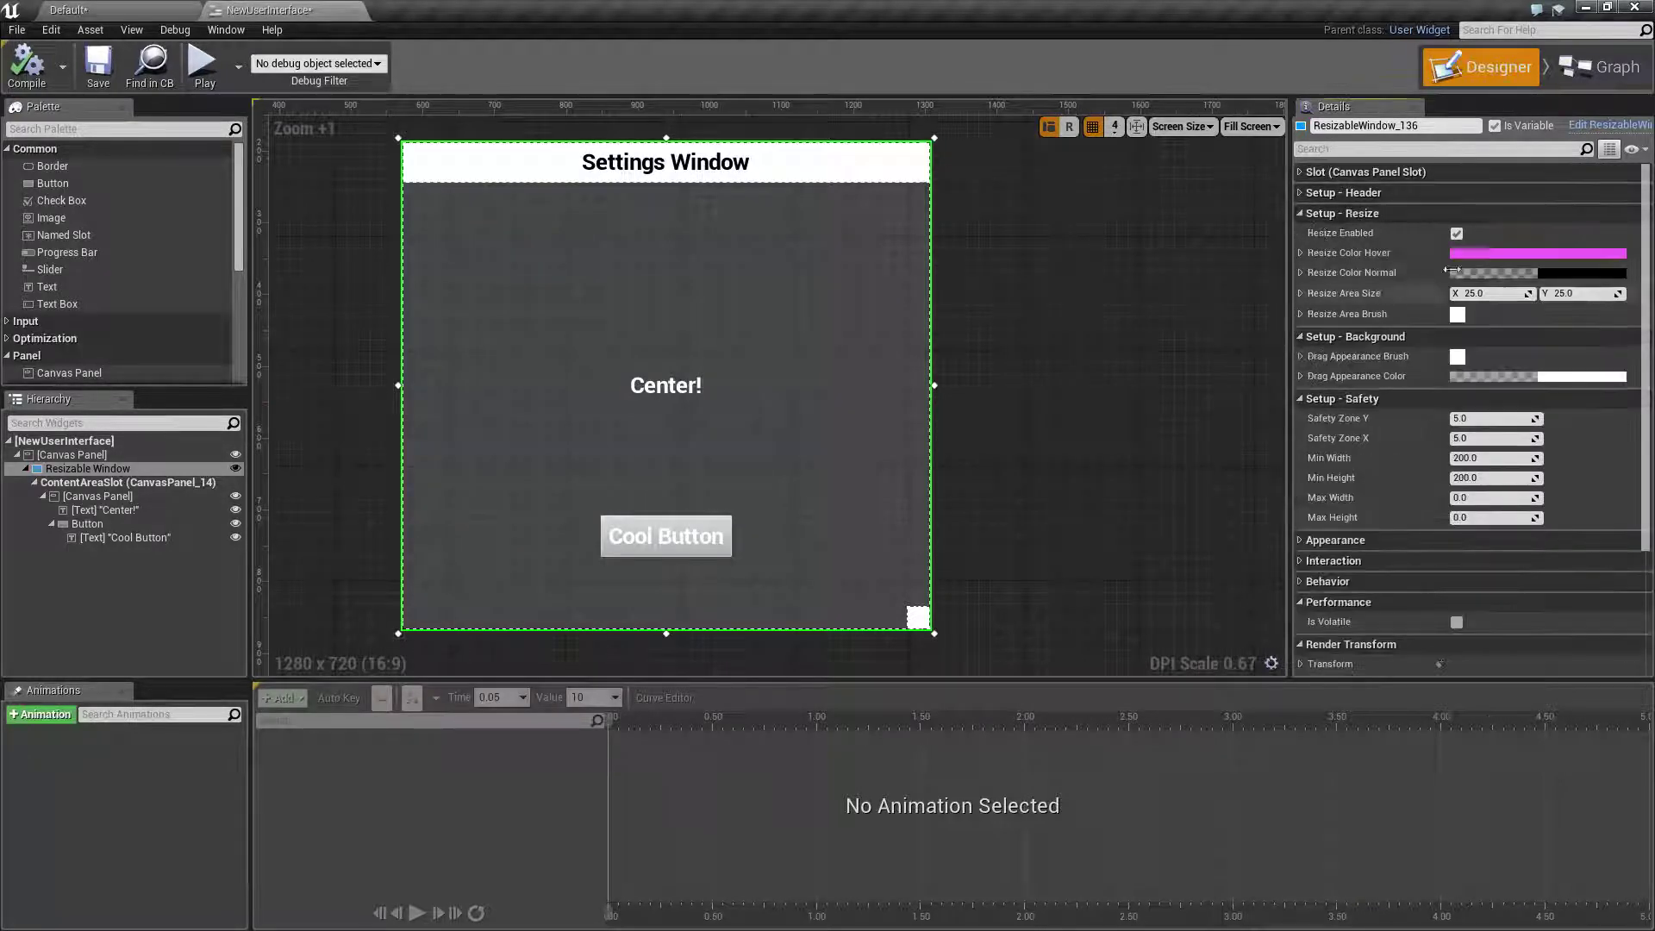
click(1457, 234)
click(202, 65)
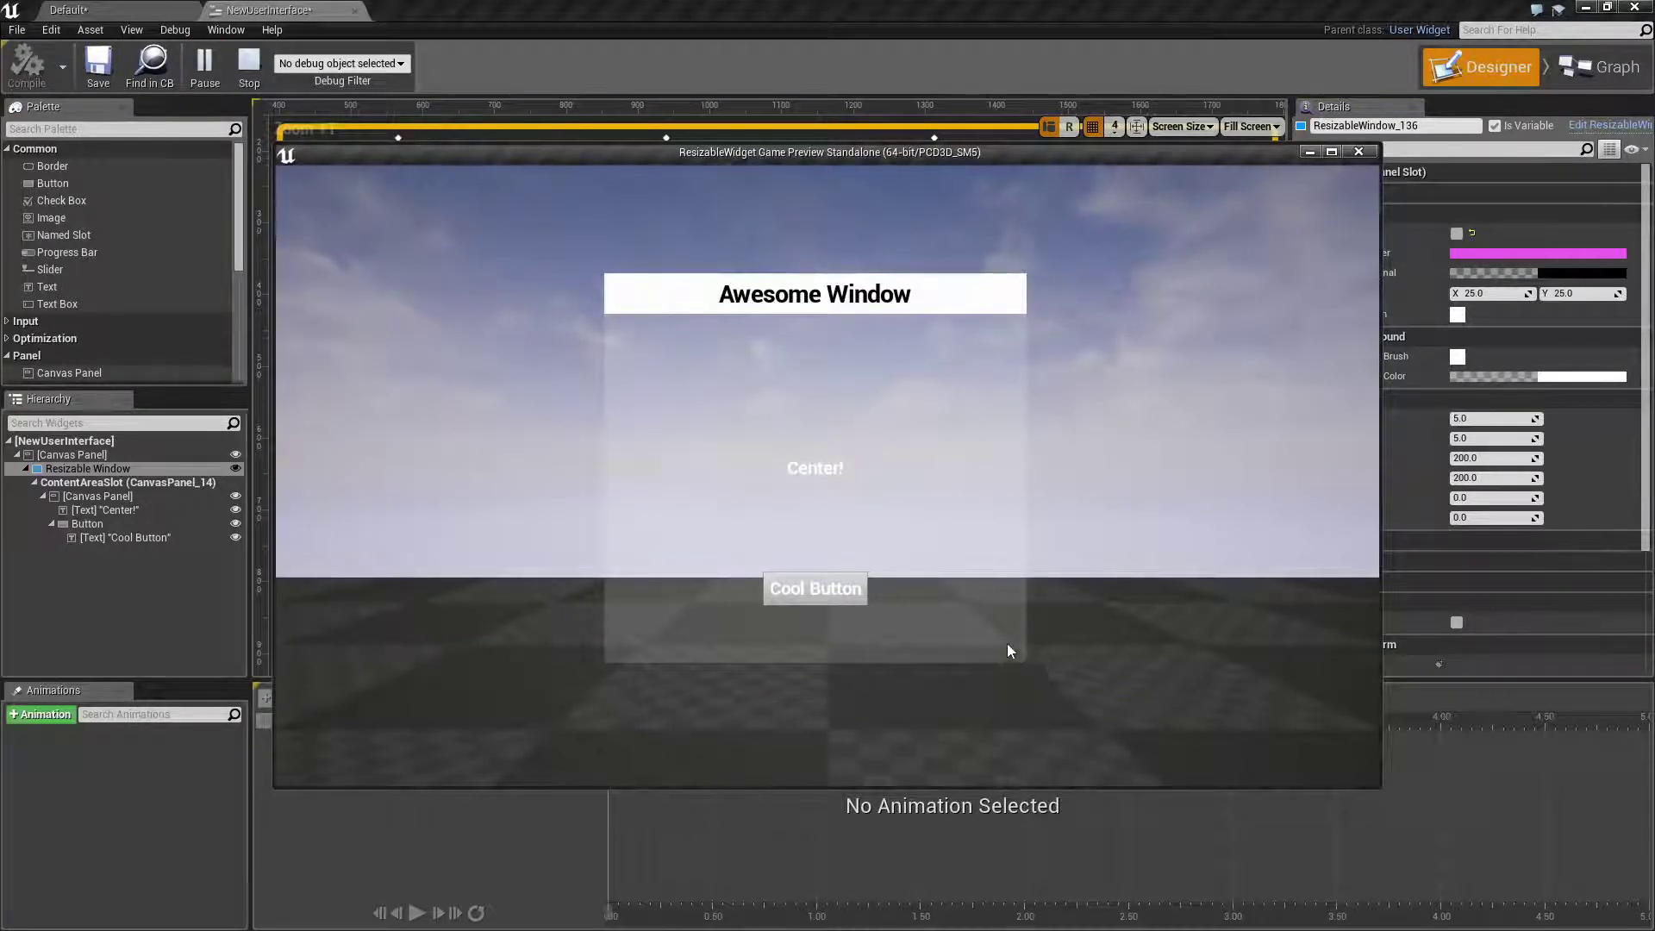
key(Escape)
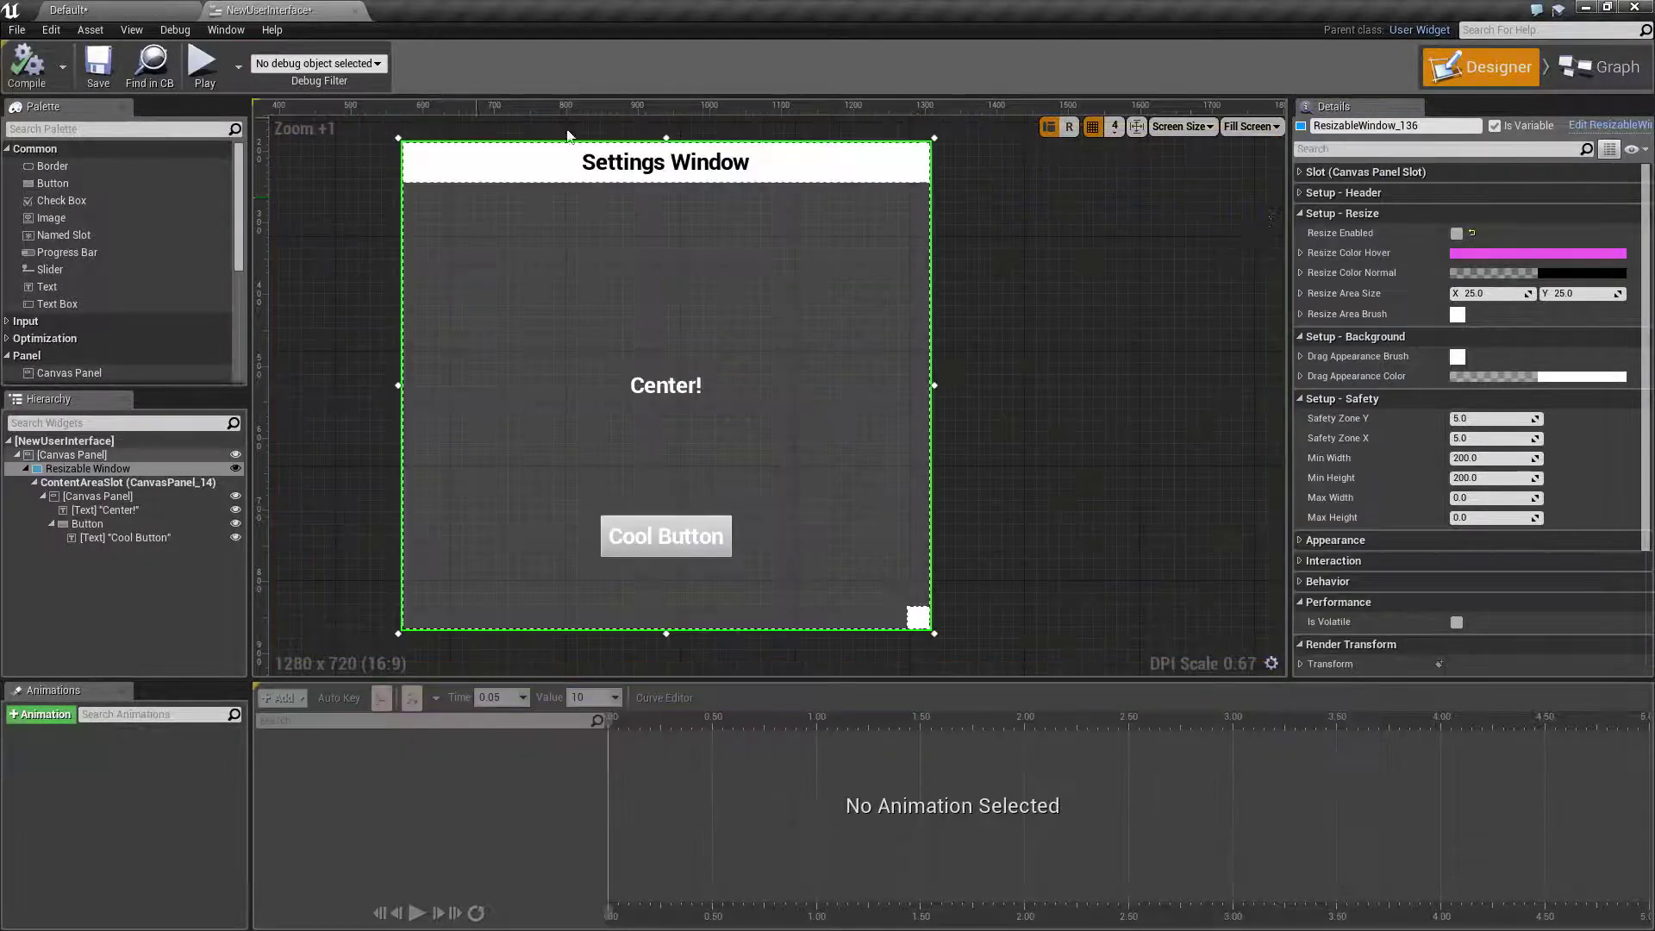
Re-enable resizing, make the resize hover colour green, and test corner resizing.
click(1456, 233)
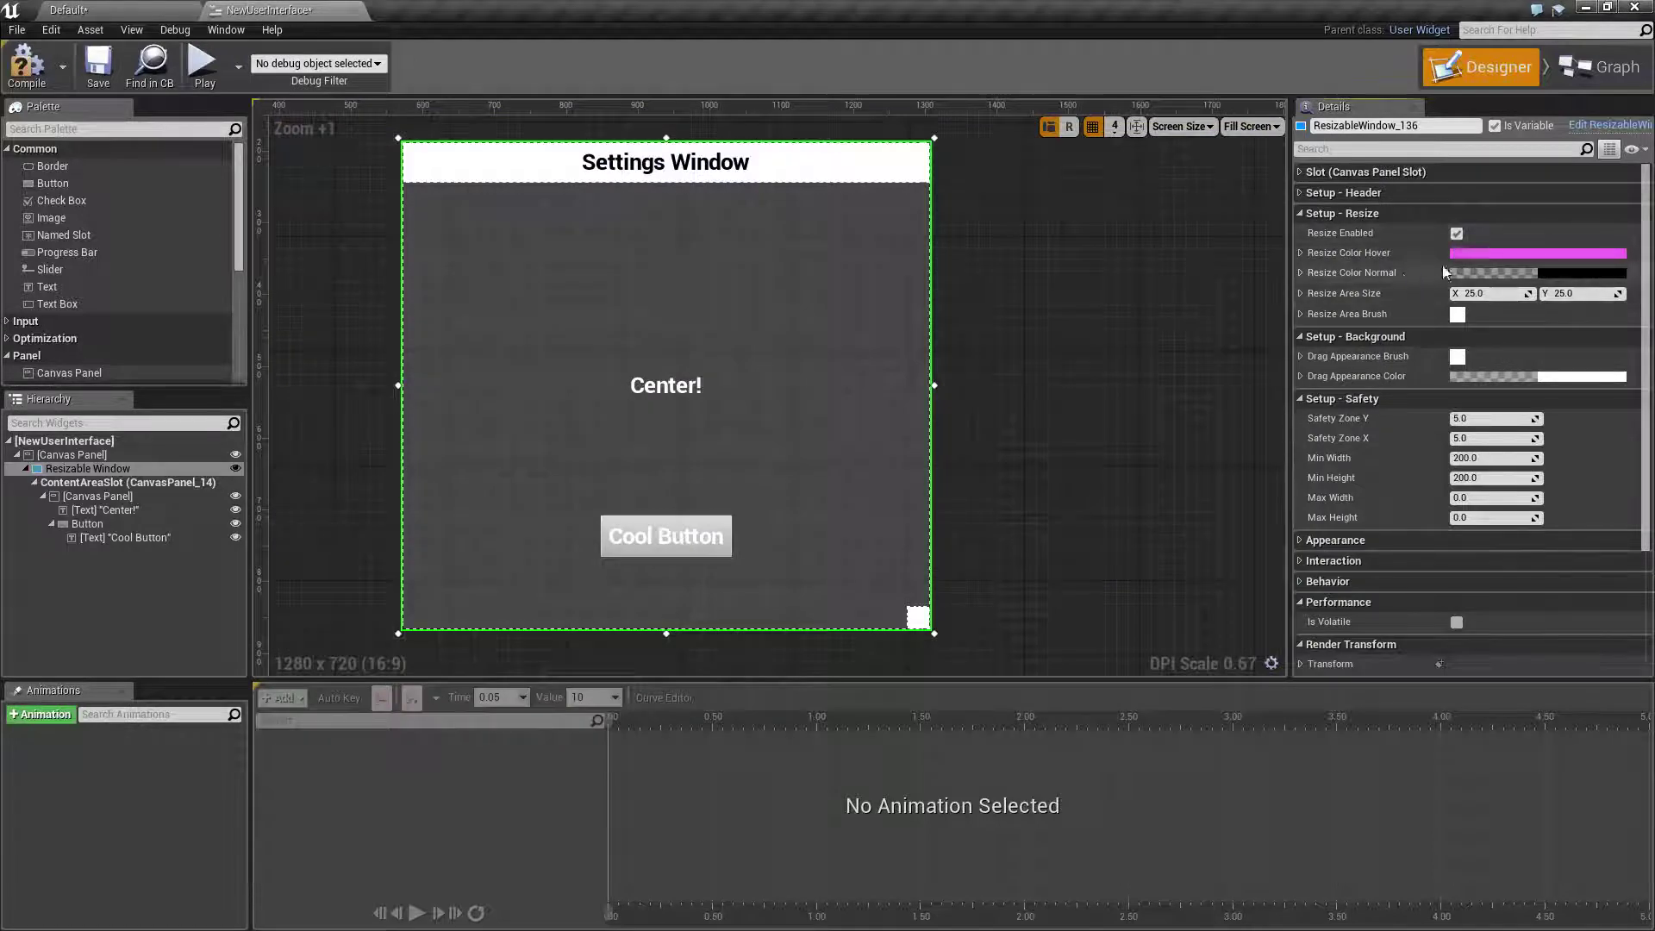
click(1512, 254)
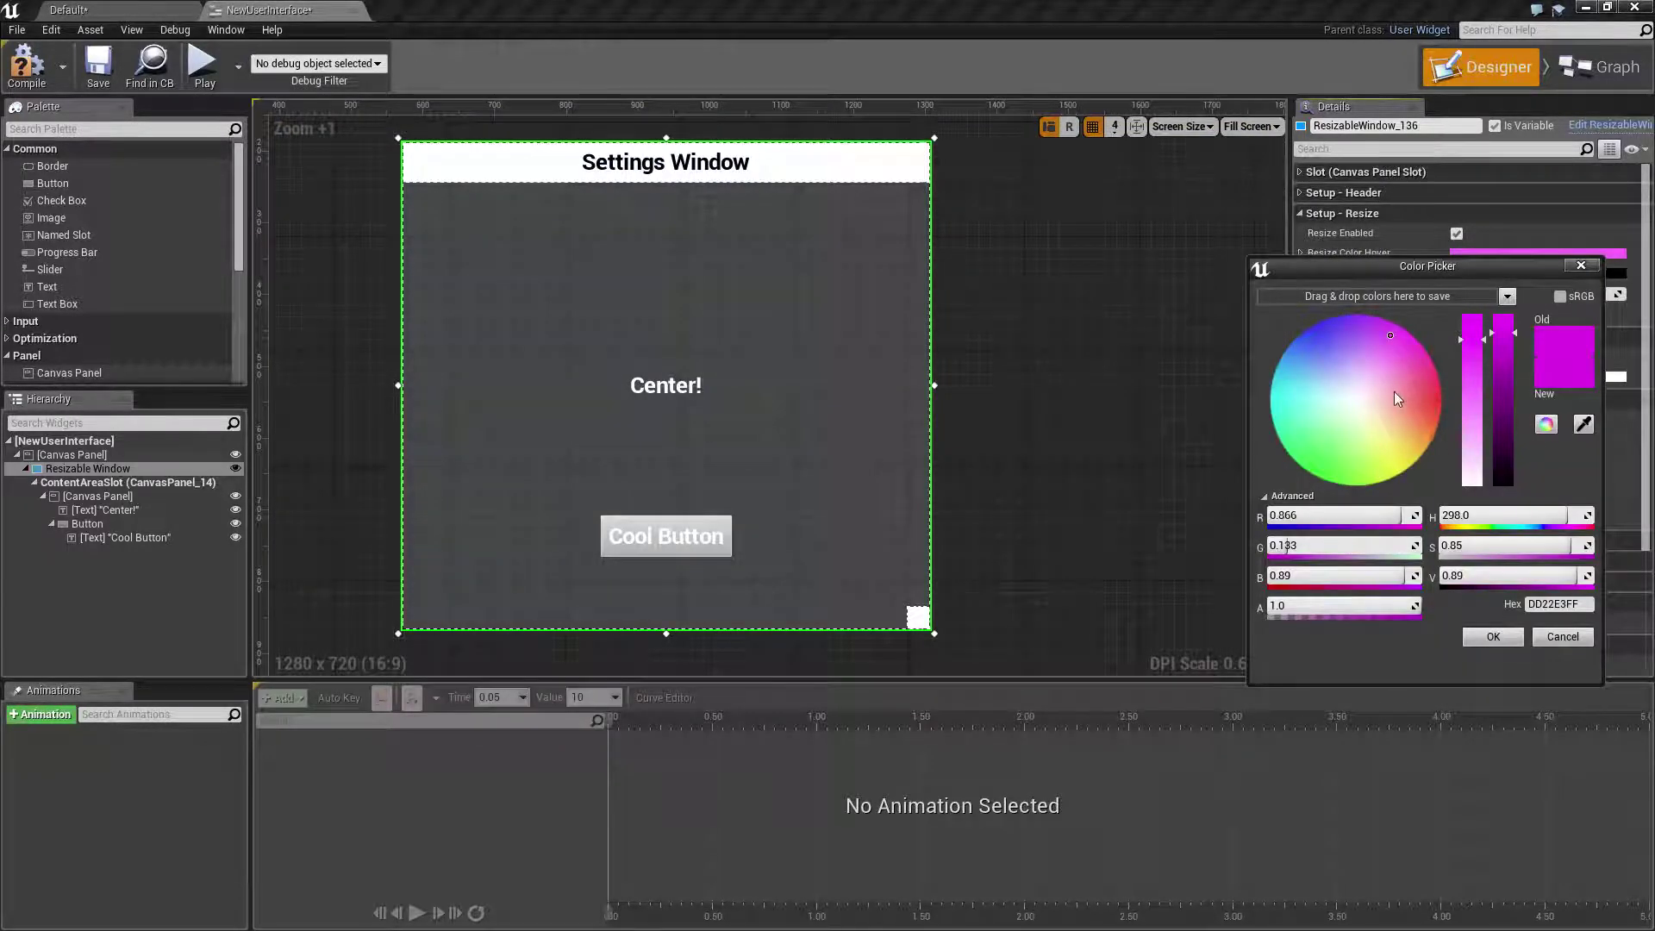
drag(1395, 391, 1308, 461)
click(1492, 637)
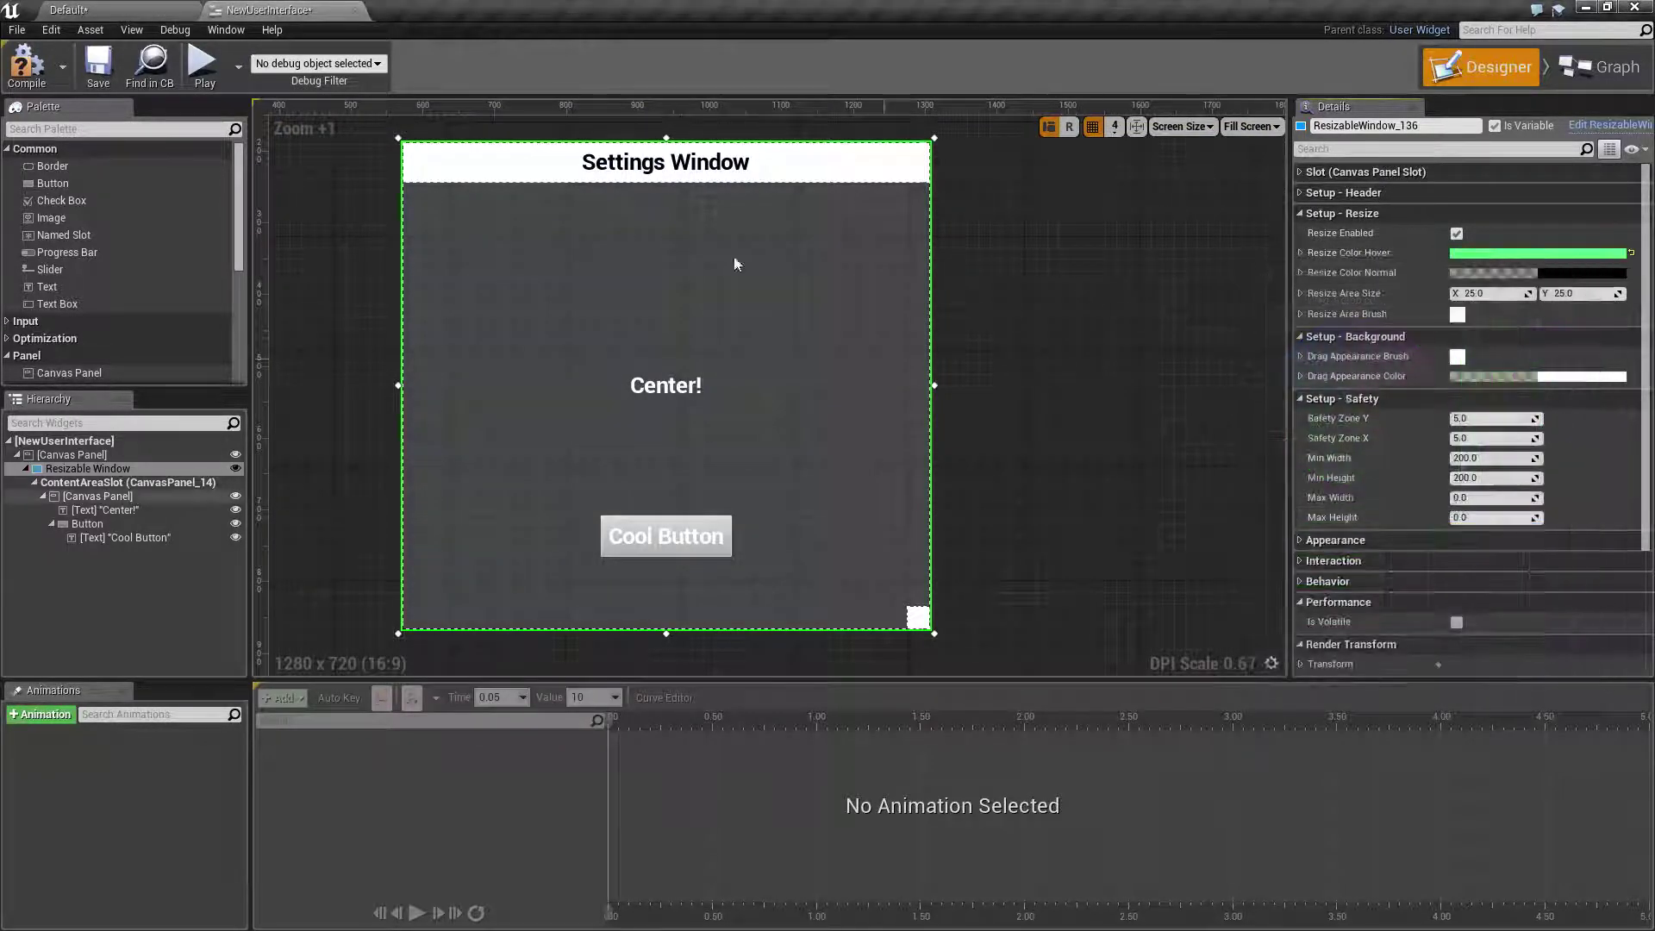
click(202, 65)
drag(1026, 663, 964, 629)
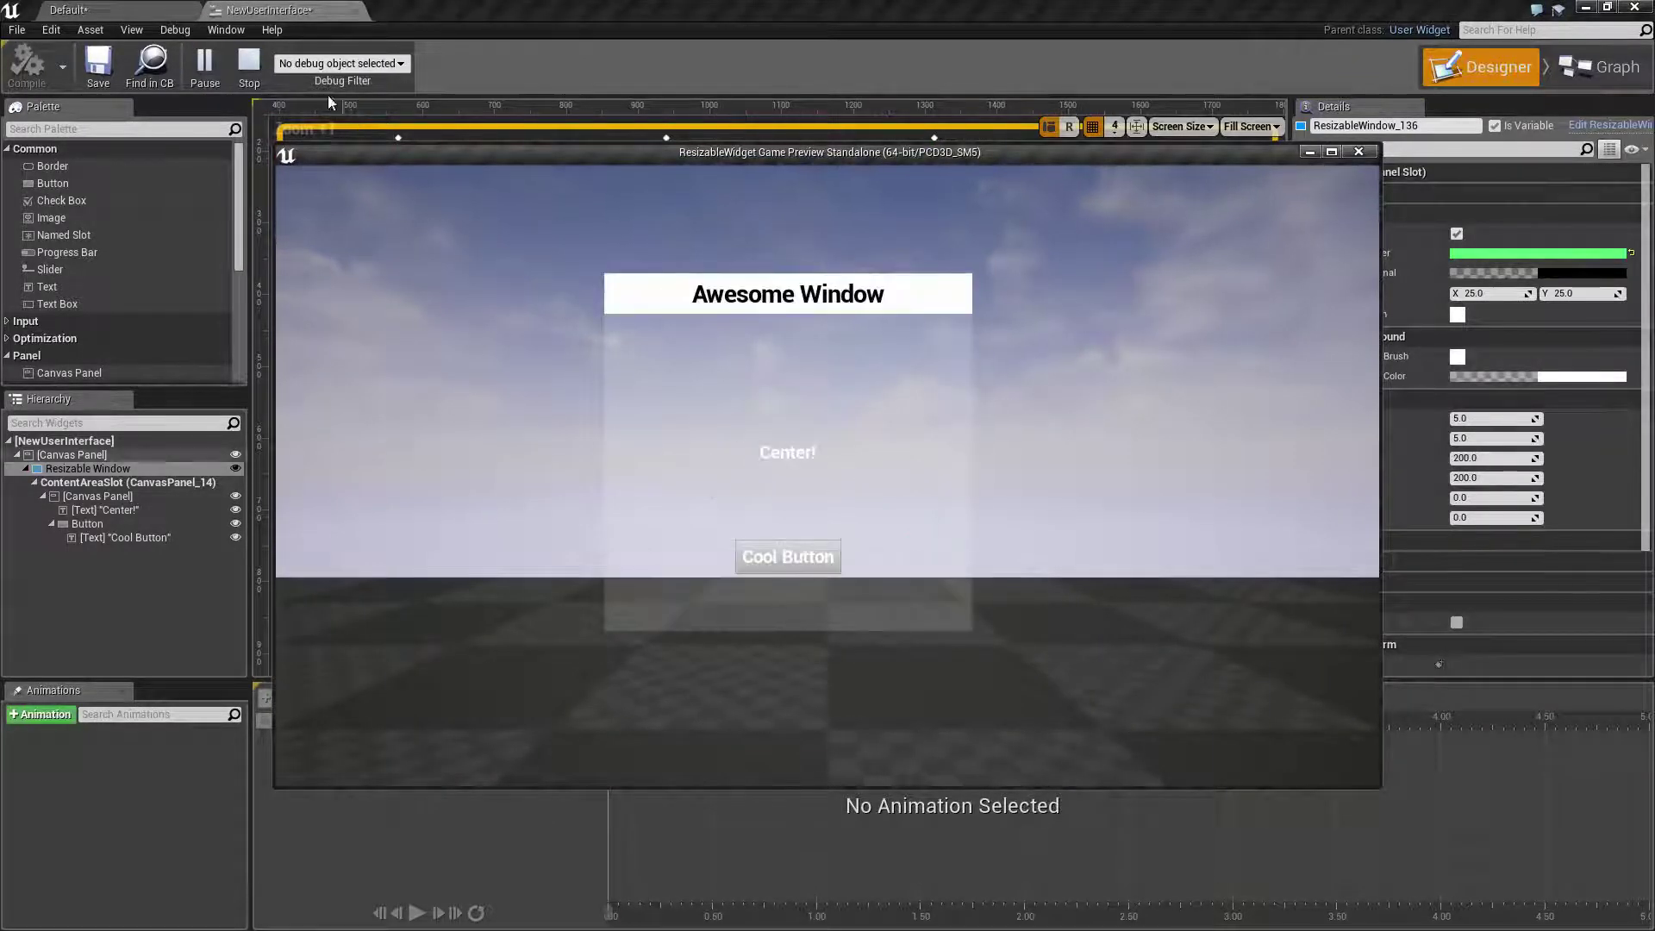
key(Escape)
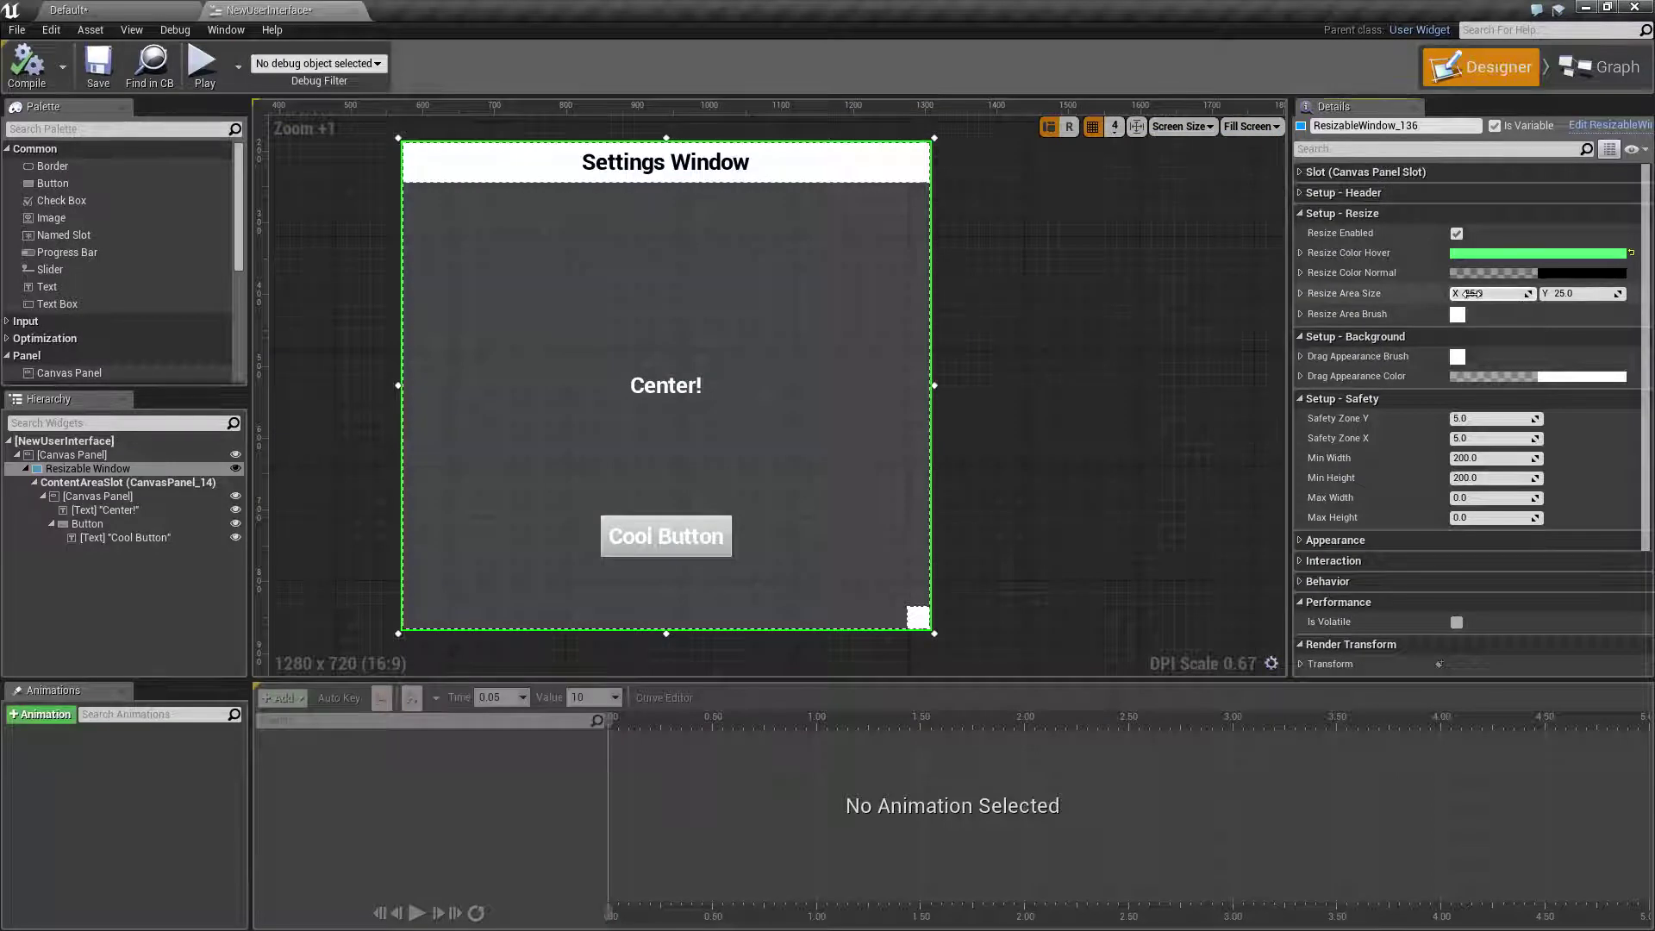
Set the resize area size to 50 and try resizing in a preview.
text(50)
key(Tab)
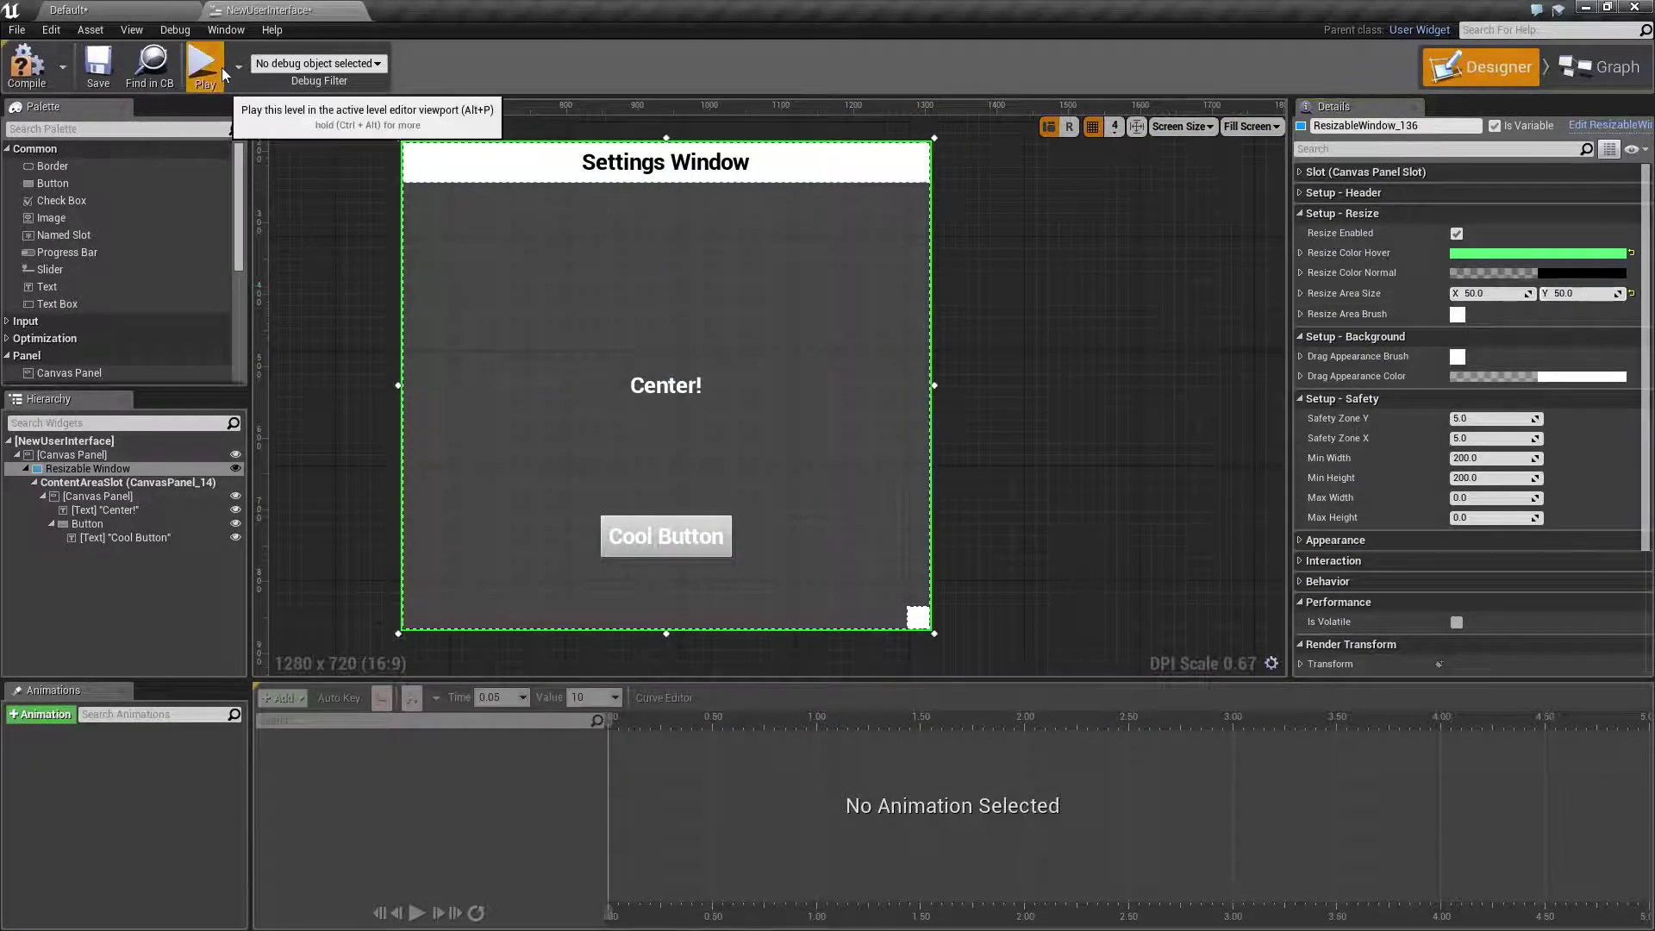
click(221, 67)
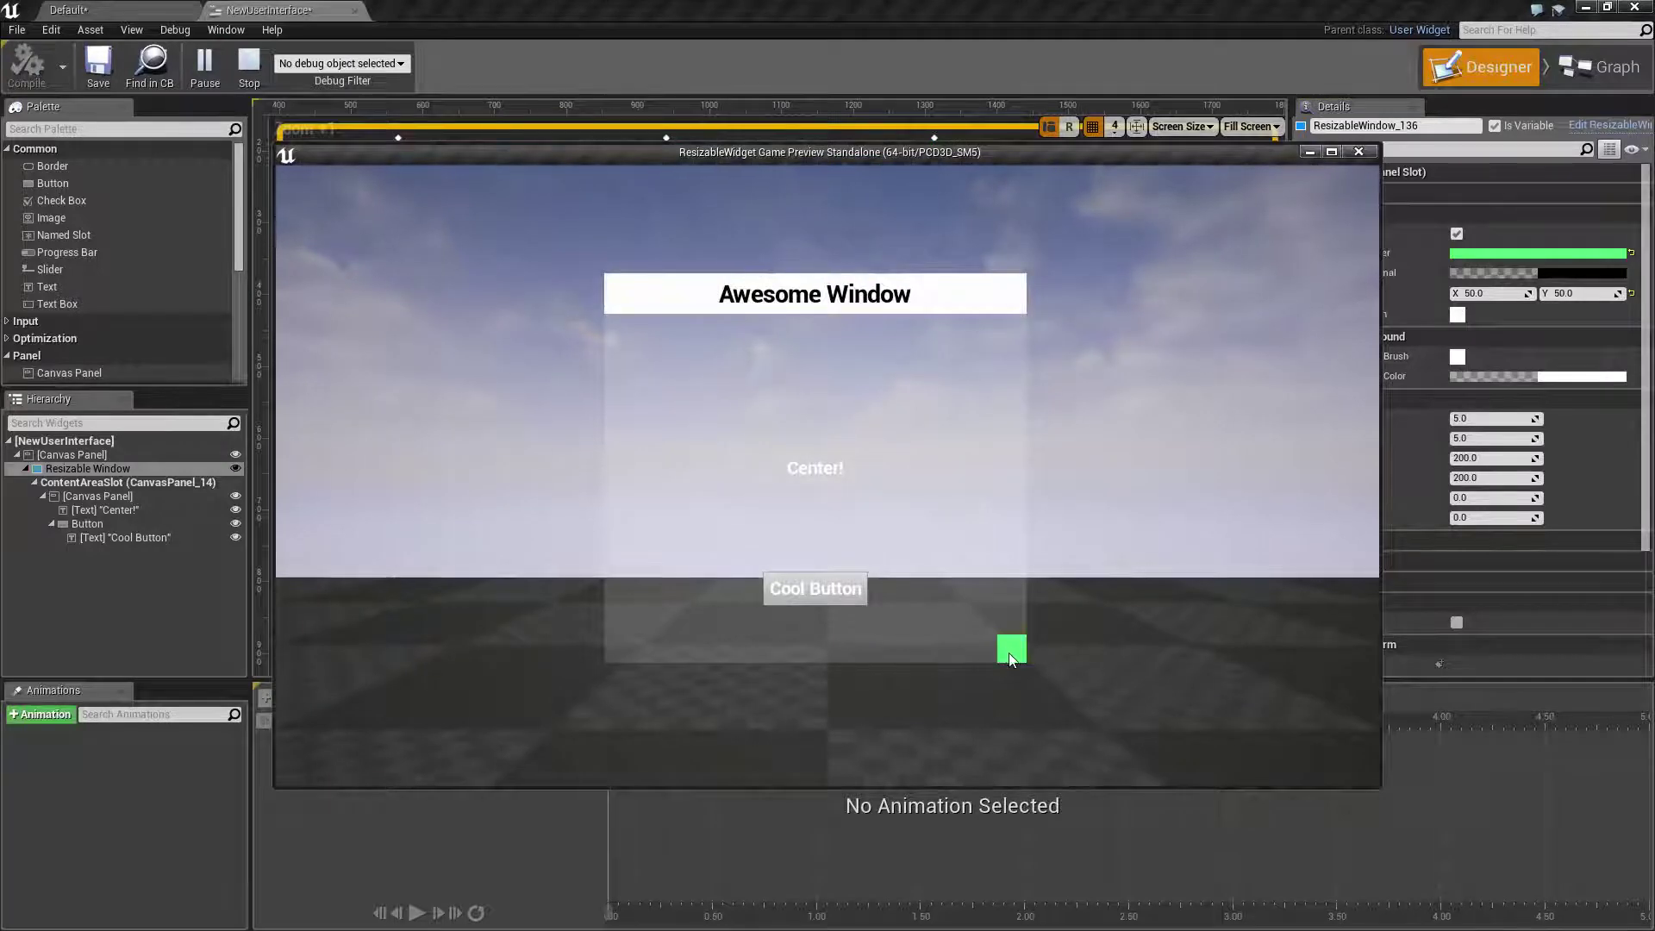
drag(1008, 653, 986, 623)
click(249, 67)
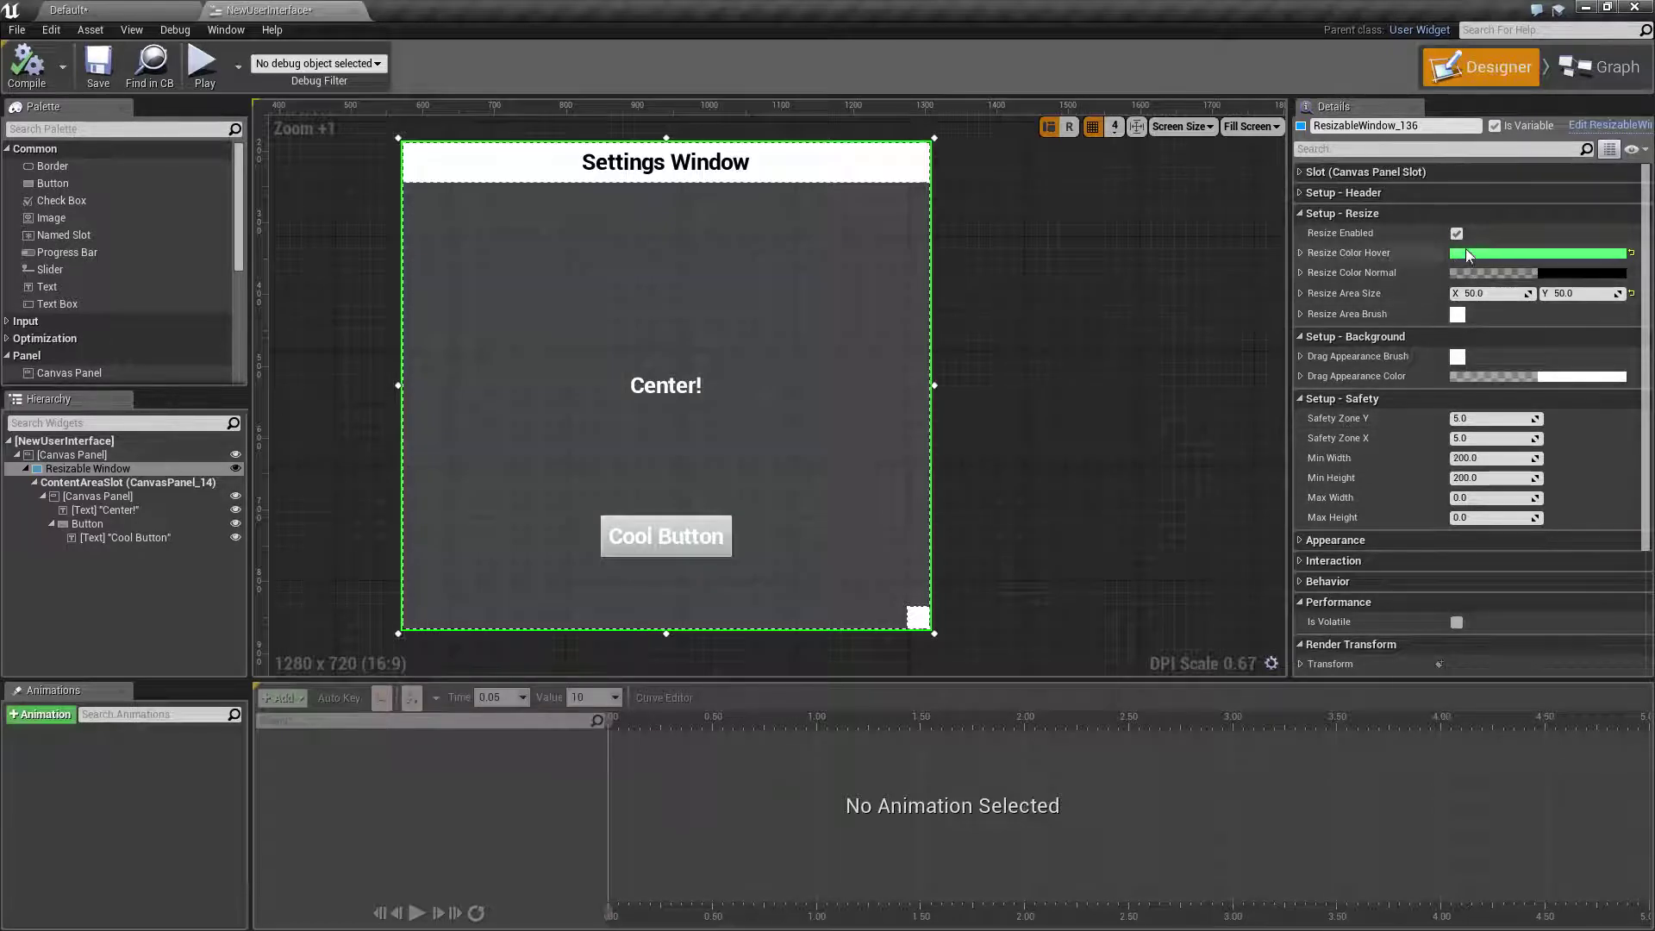
click(1301, 314)
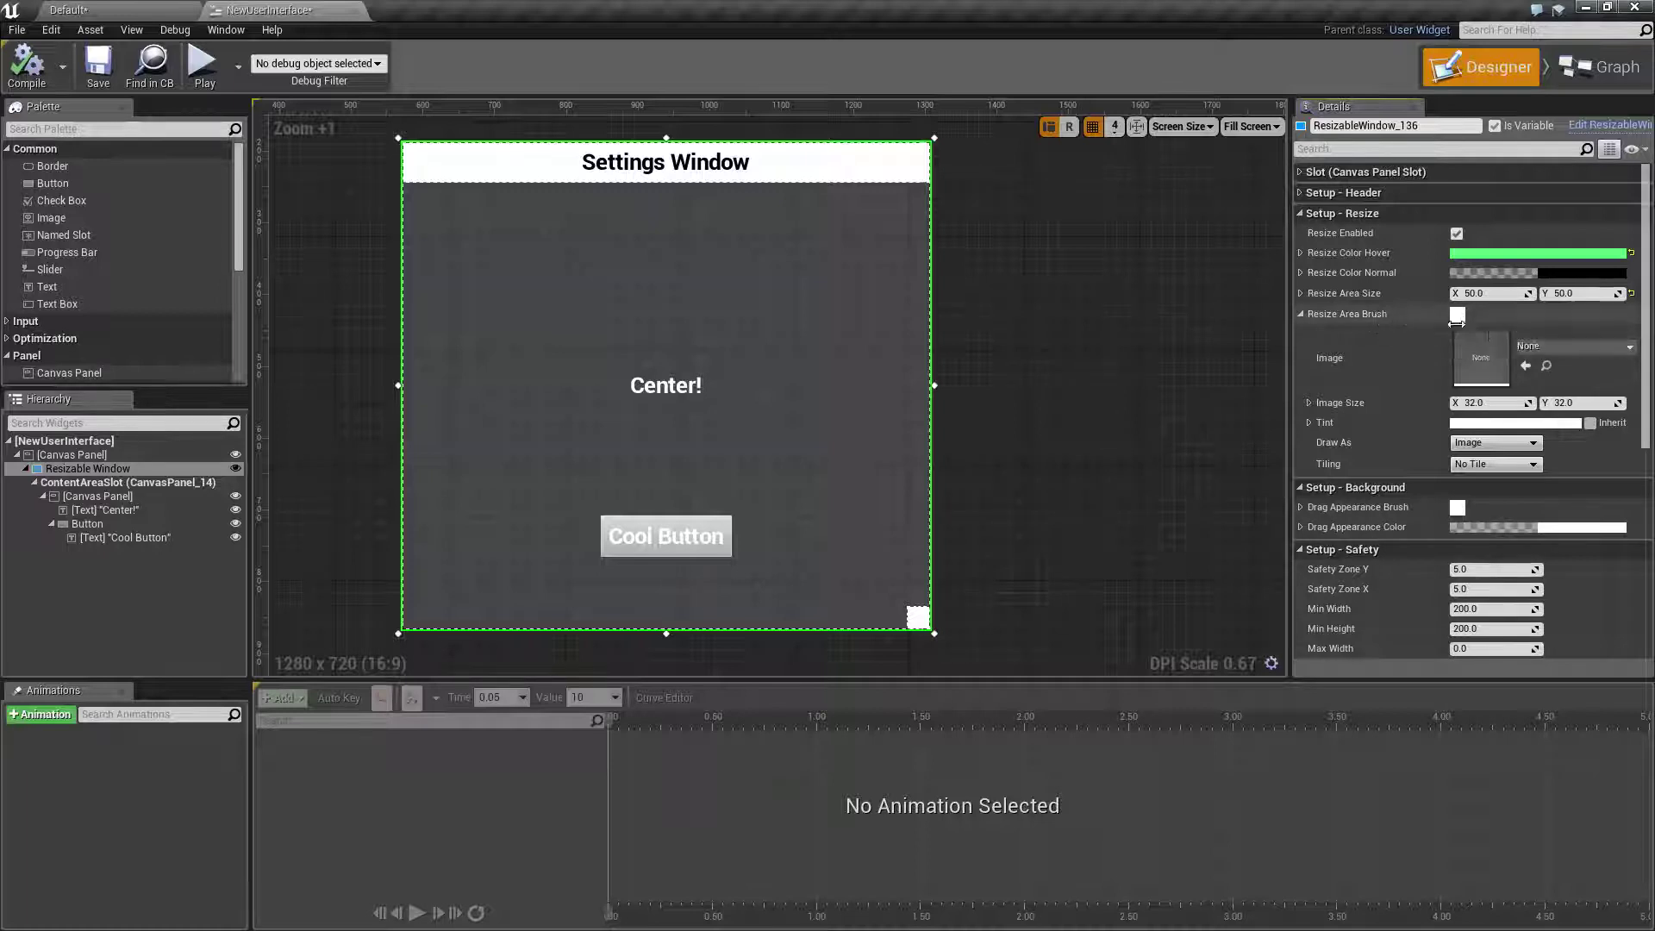
click(1548, 345)
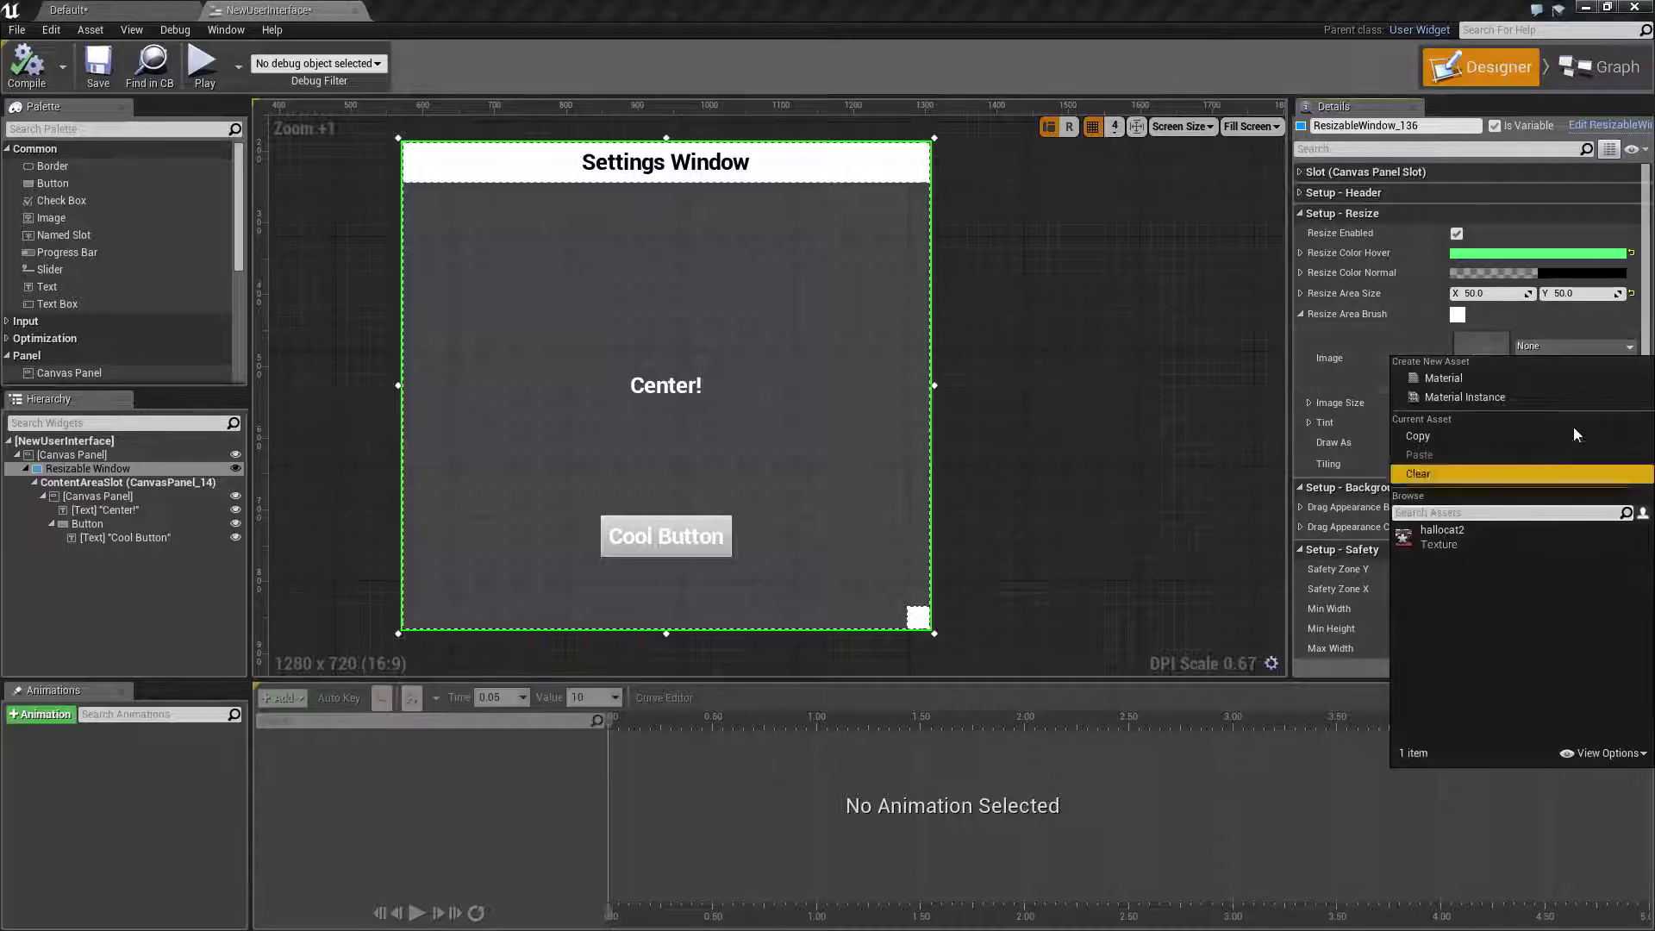
click(1564, 345)
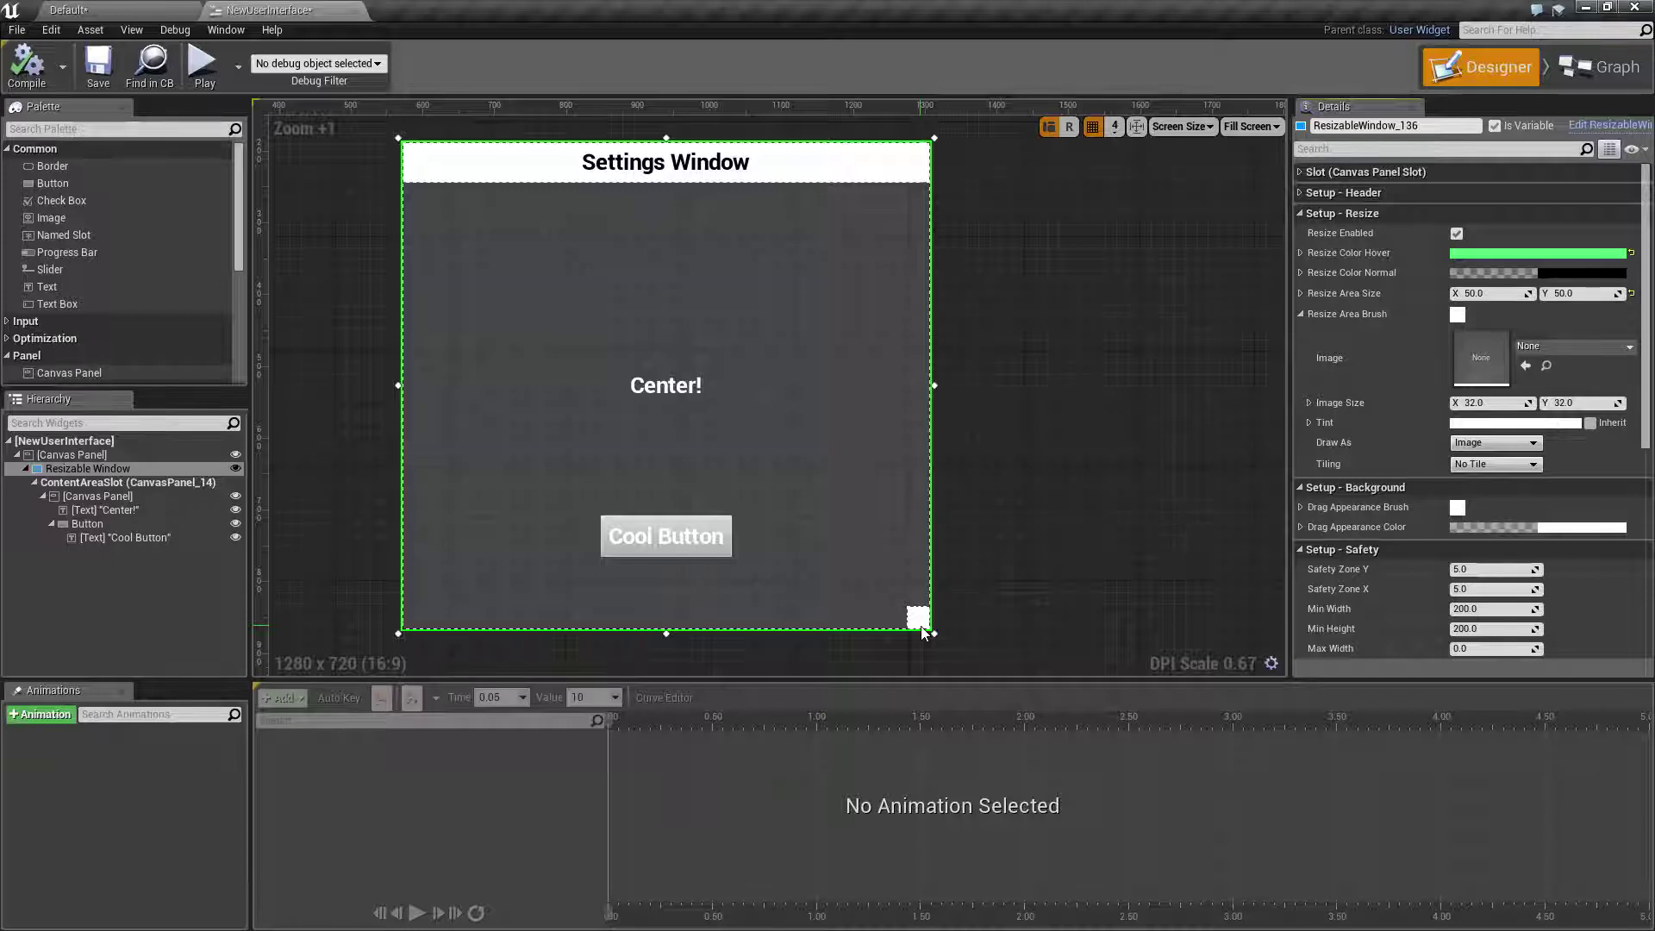
click(1301, 214)
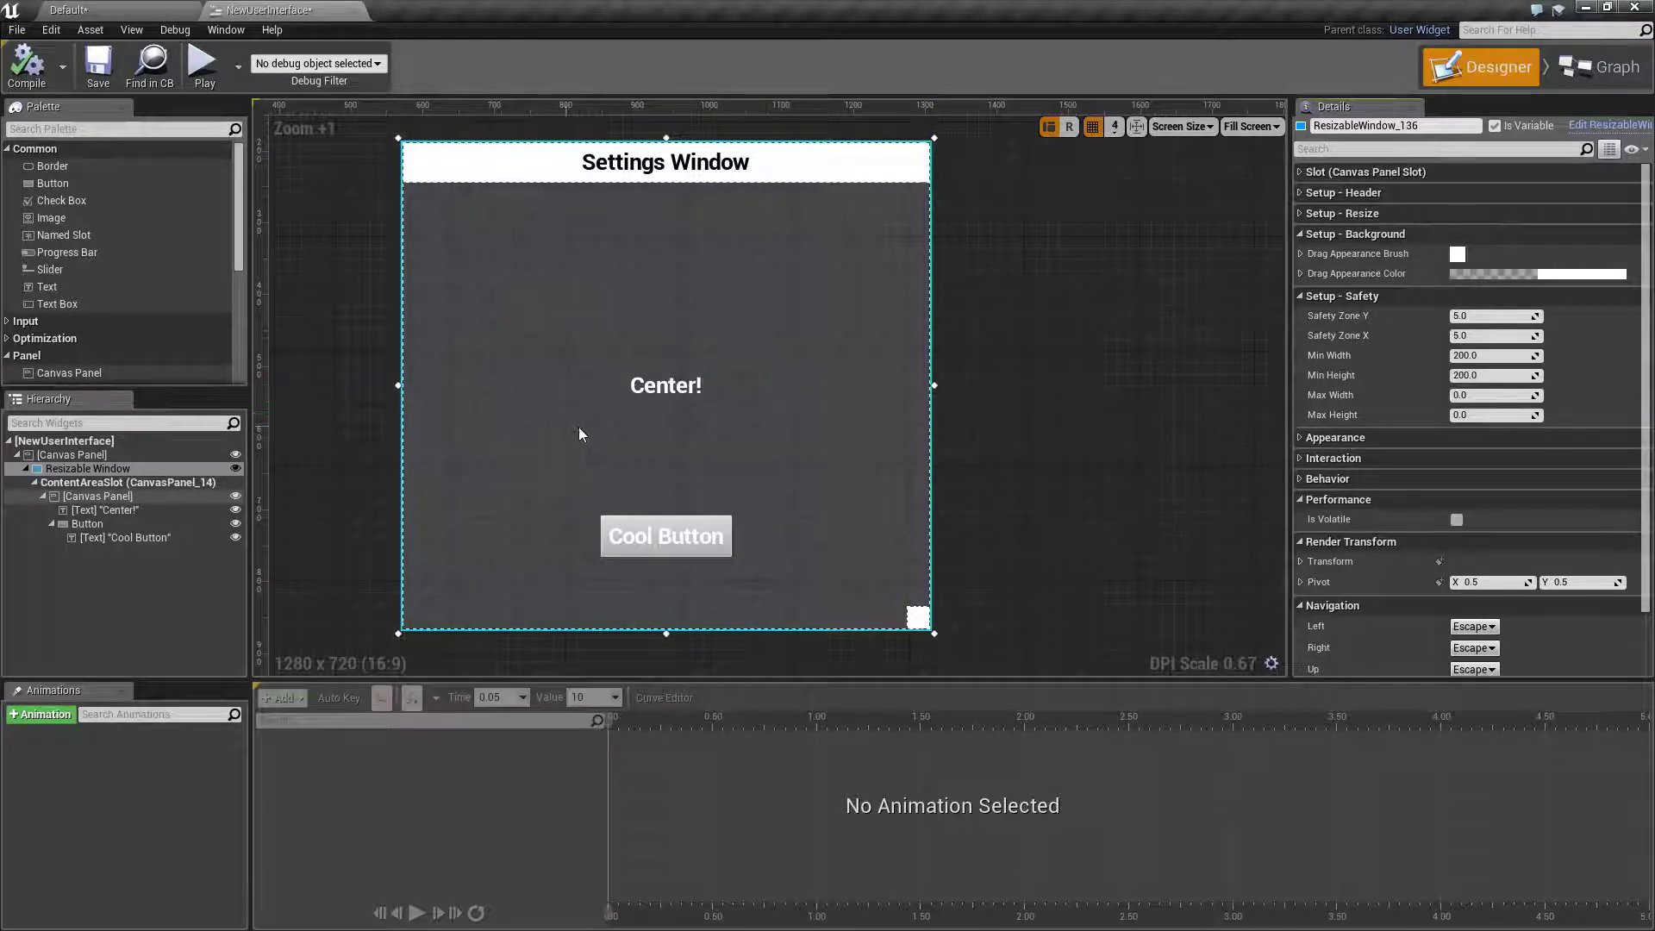
Select the content canvas panel and run a quick preview of the widget.
click(42, 497)
click(86, 496)
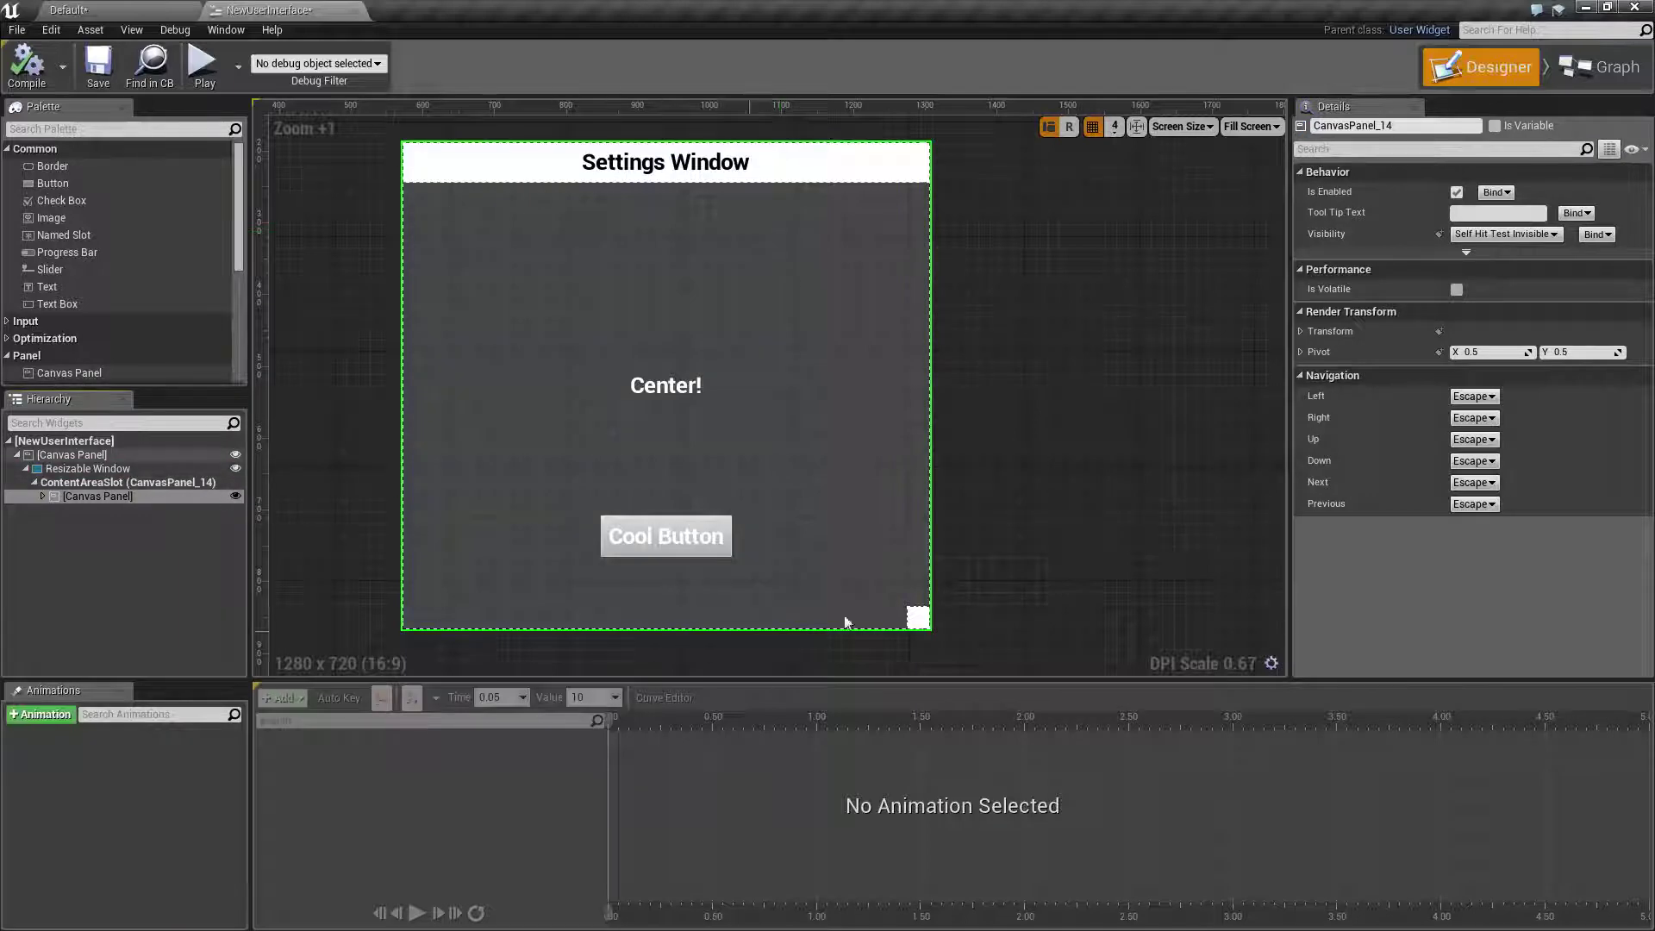
click(204, 62)
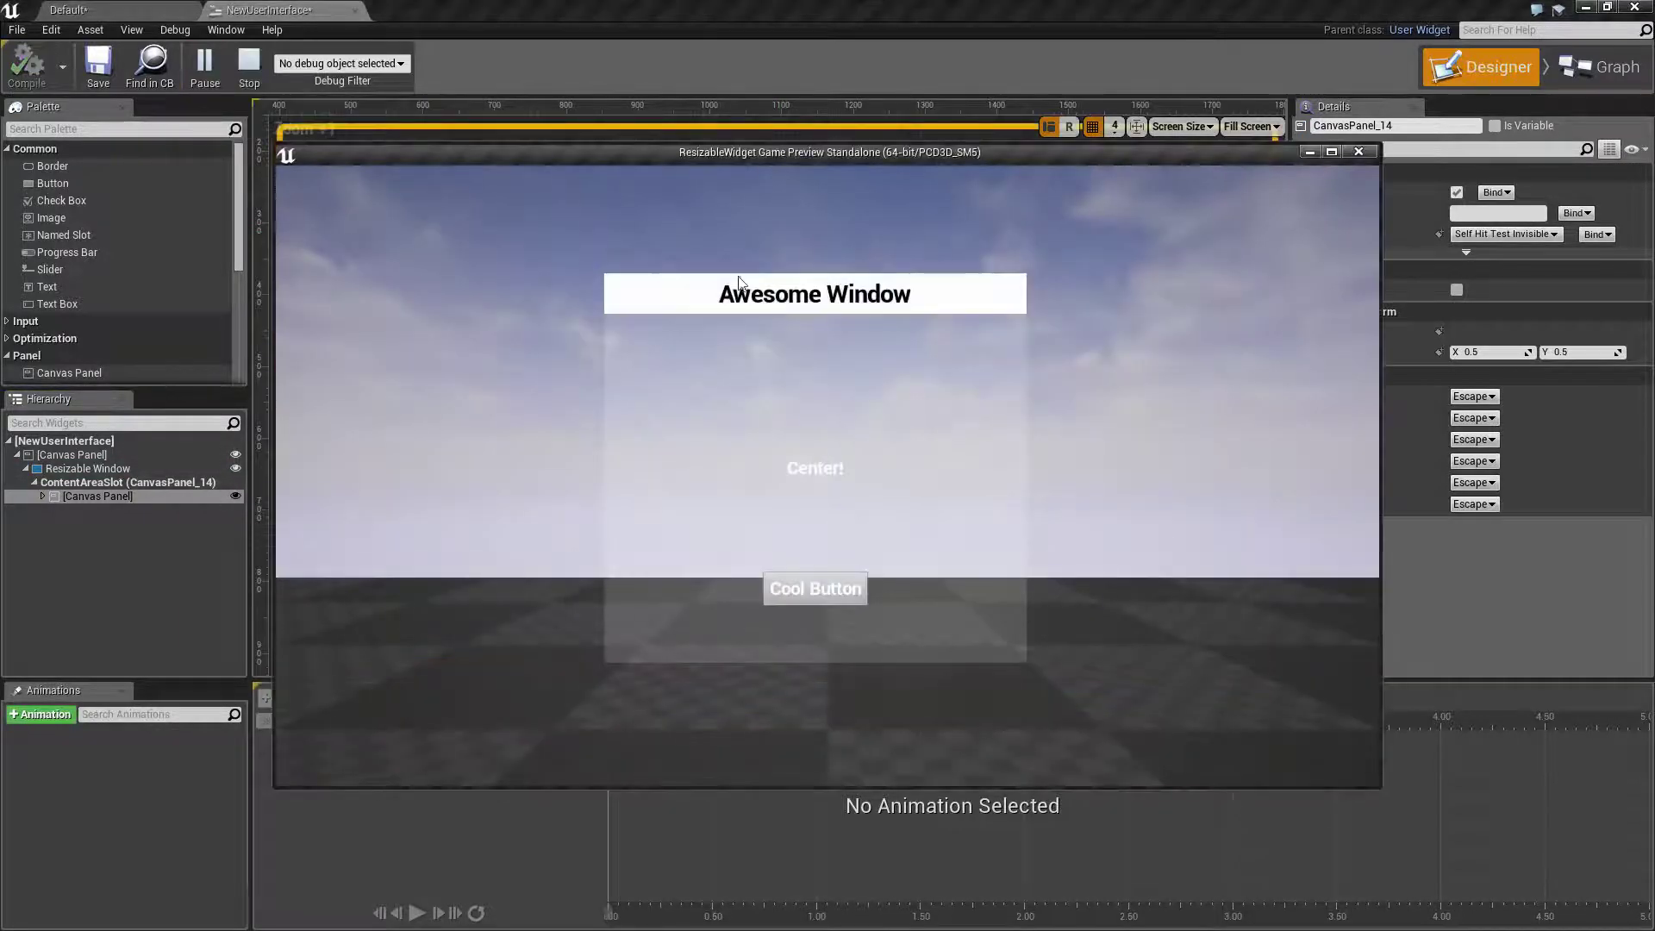
click(247, 62)
click(93, 496)
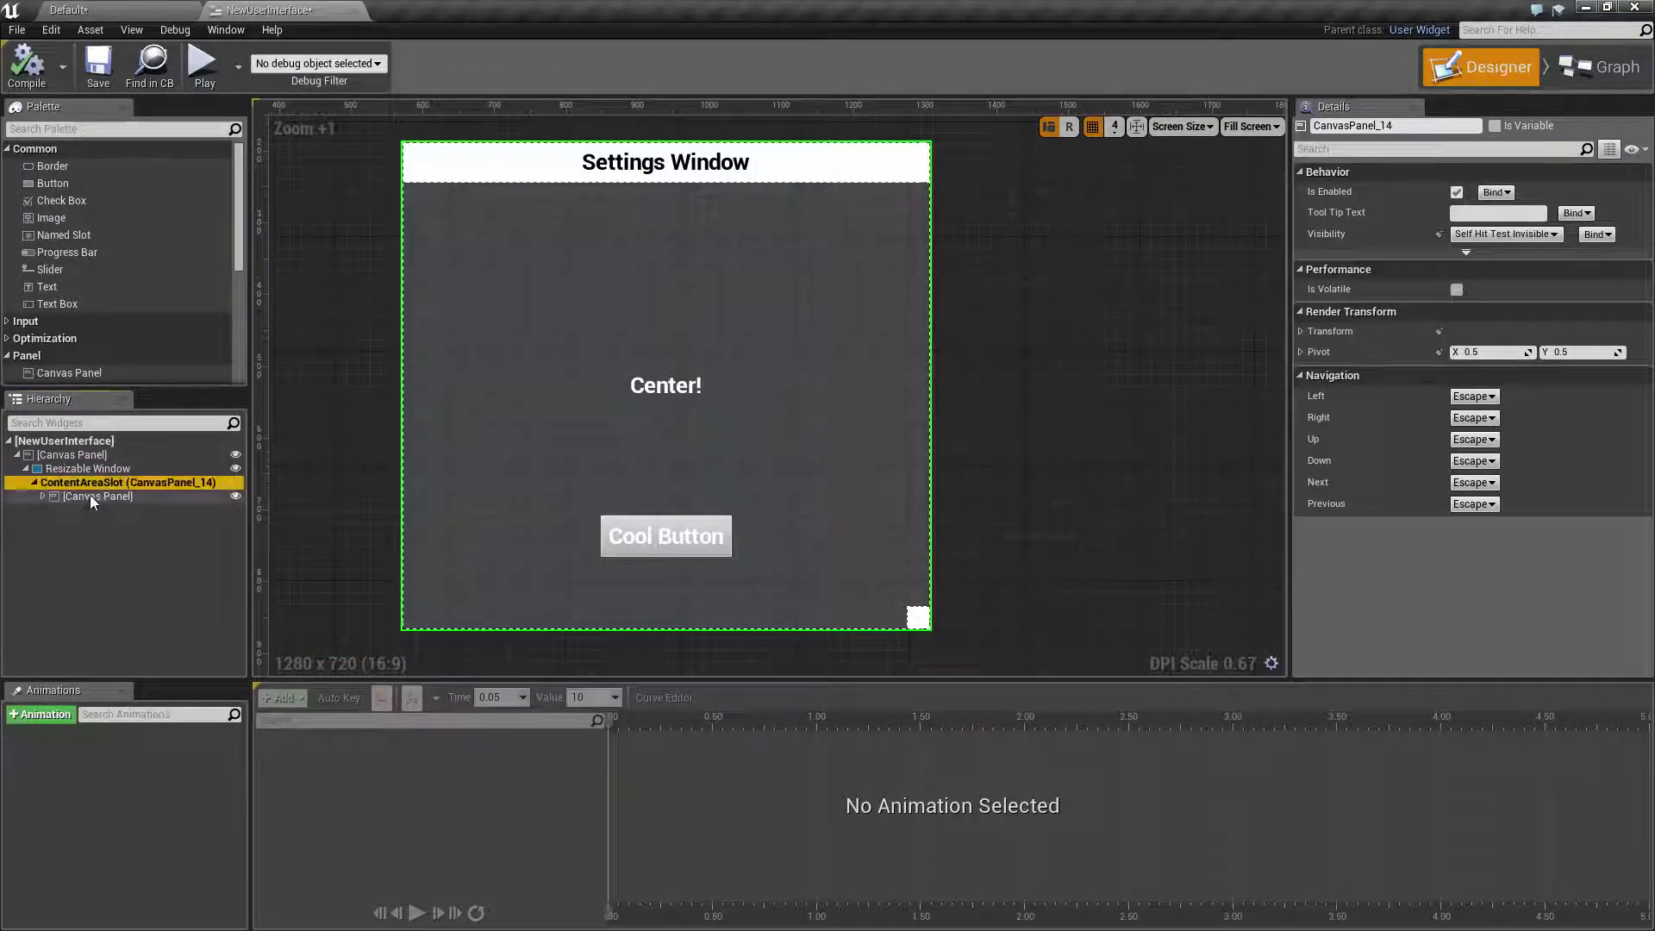
click(42, 497)
click(88, 494)
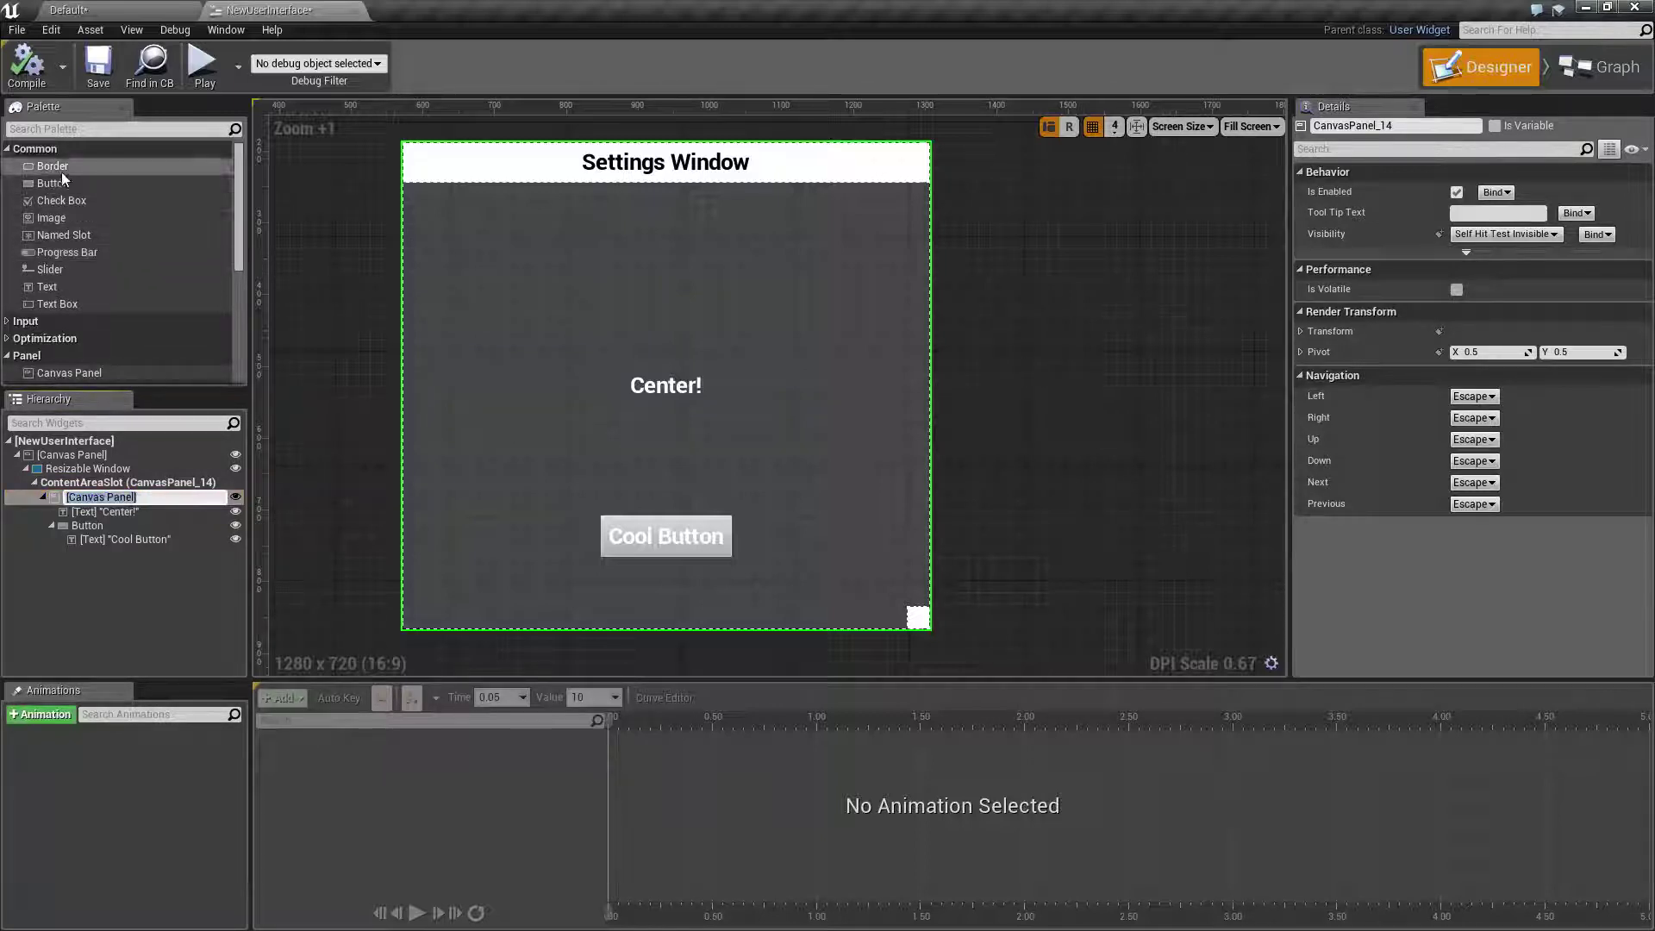
Add an Image to the content canvas with full-stretch anchors and zero offsets.
drag(52, 218, 117, 495)
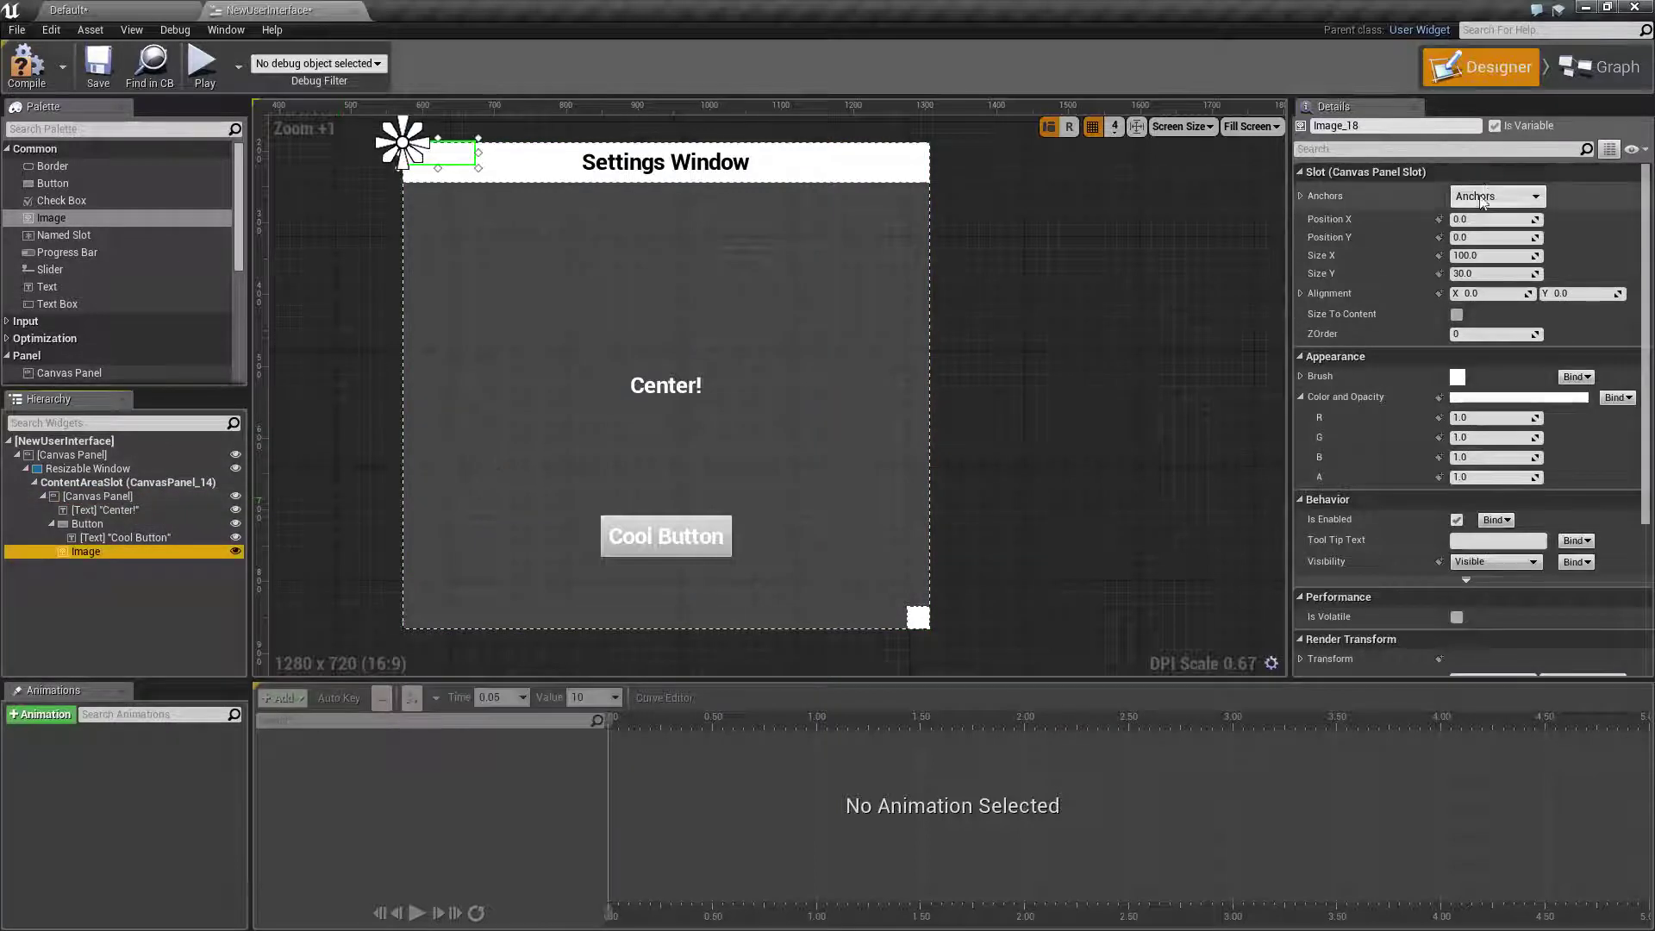
click(1497, 197)
click(1609, 428)
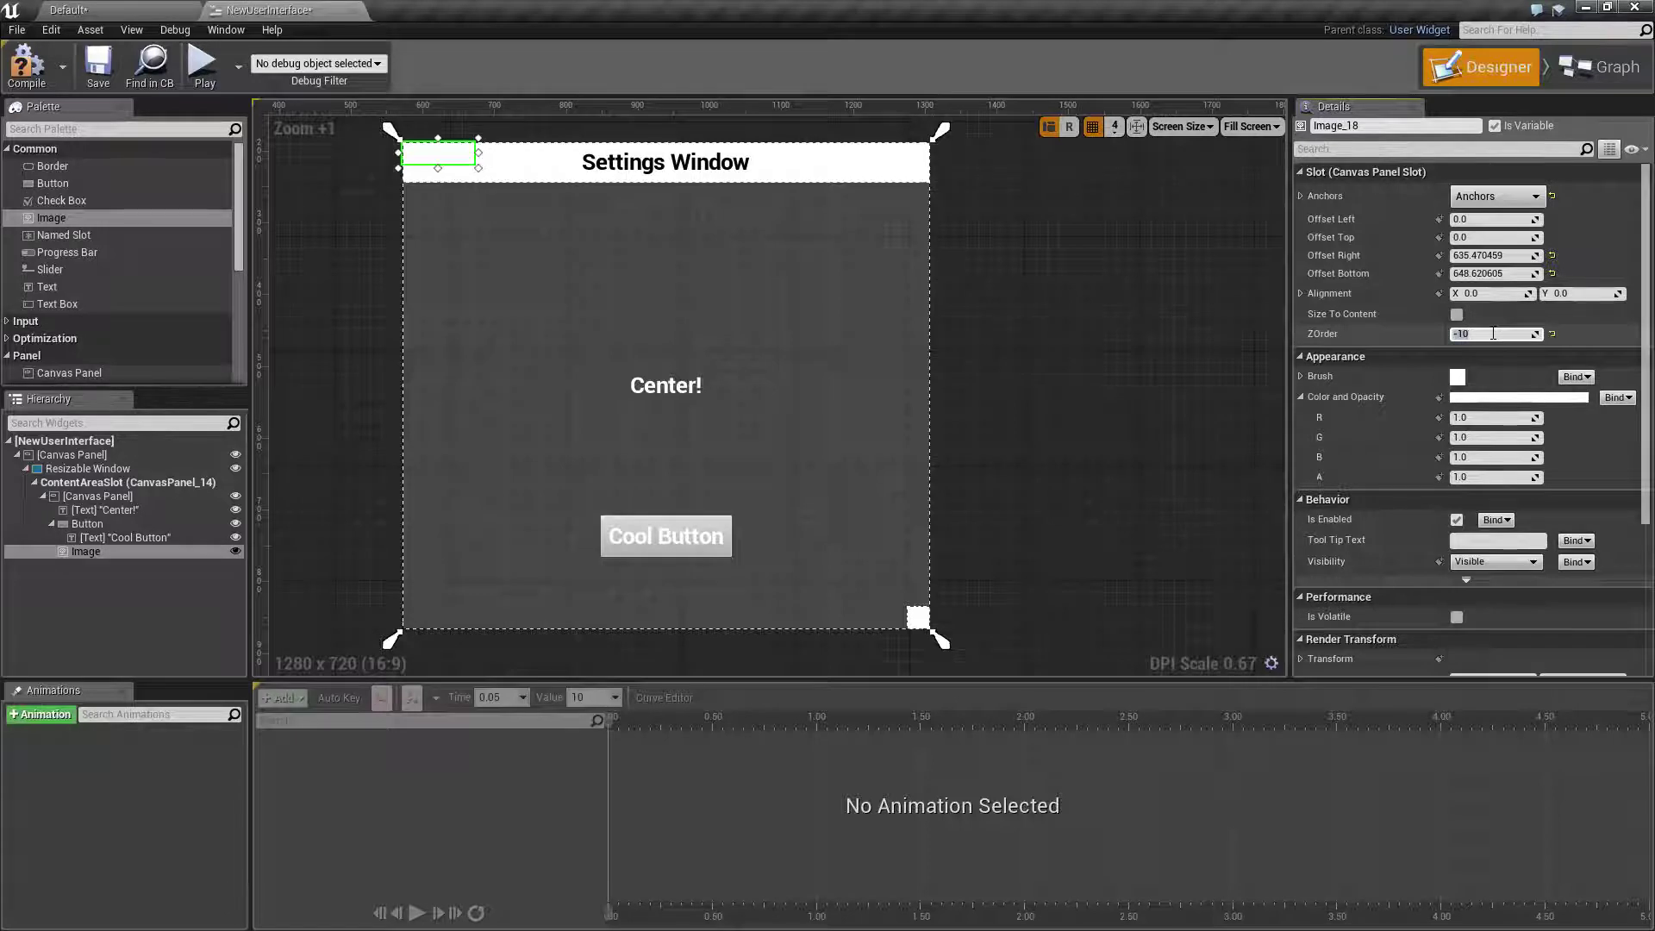
click(1514, 255)
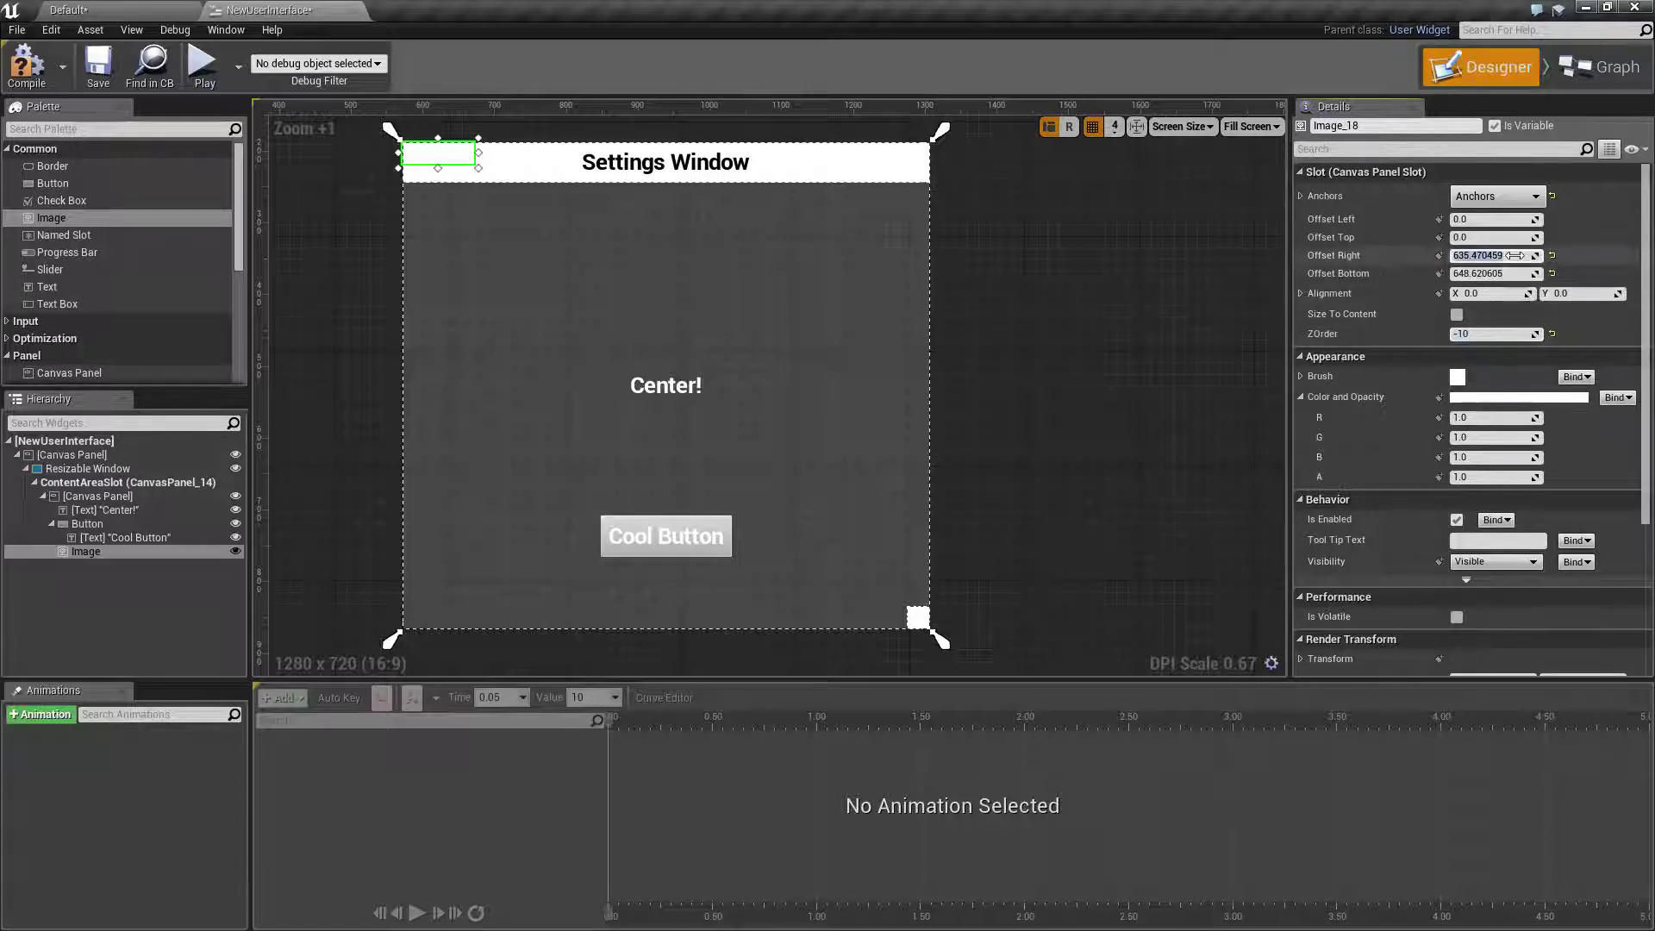
text(0)
key(Tab)
text(0)
key(Return)
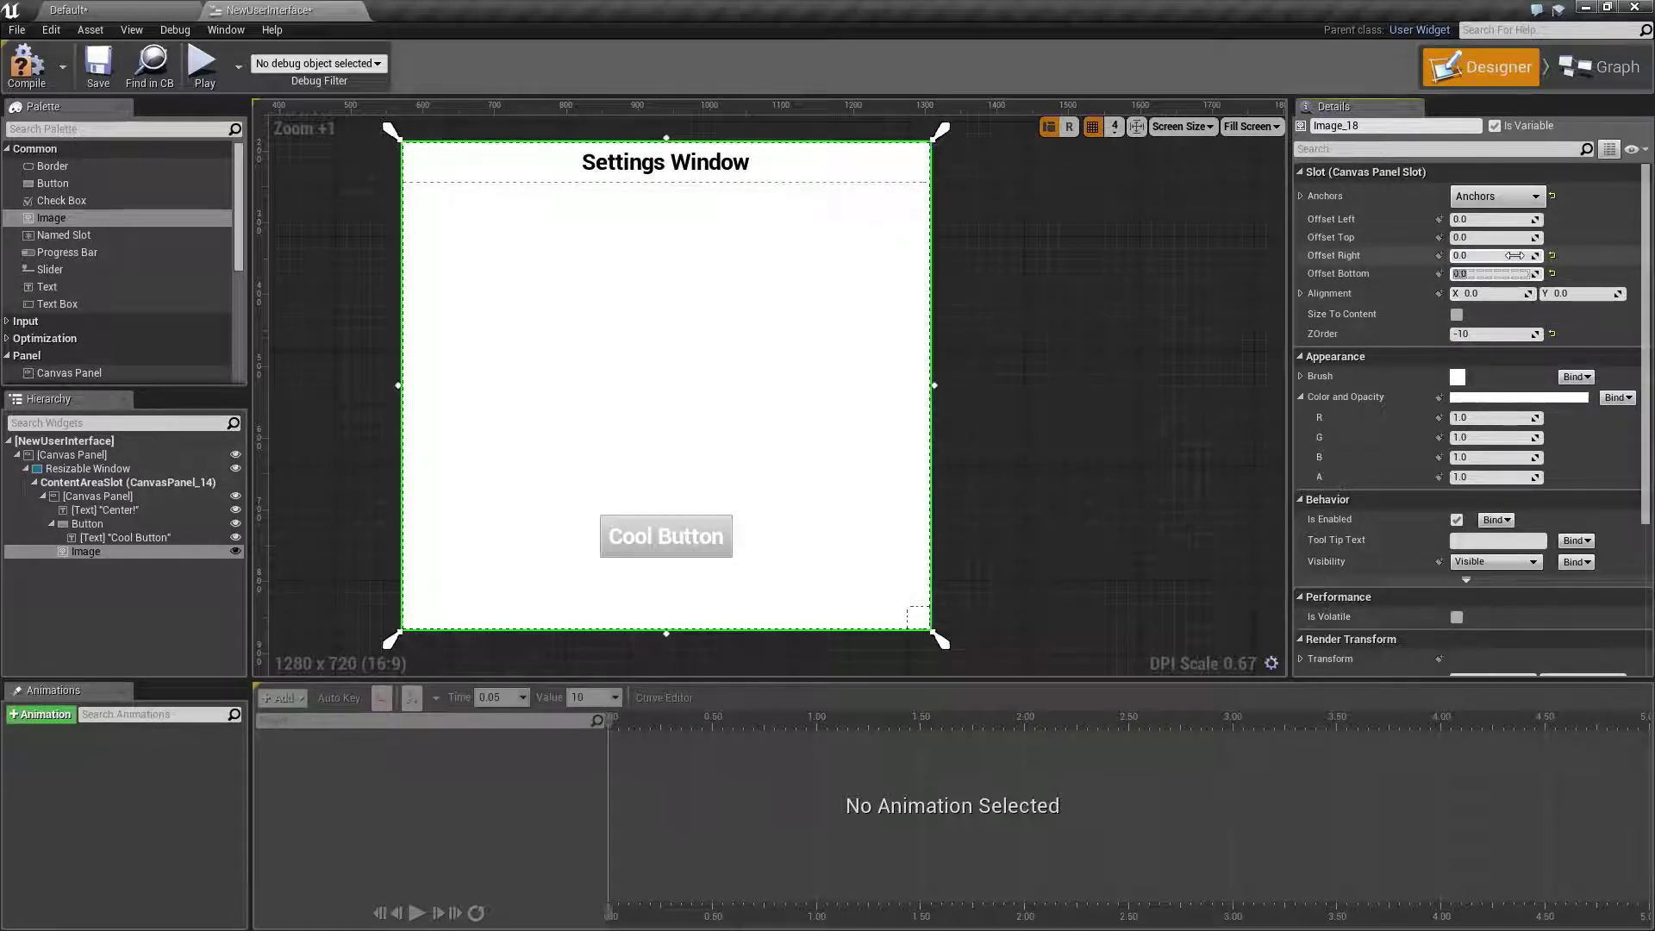
Tint the image purple (9C47FFFF).
click(1519, 397)
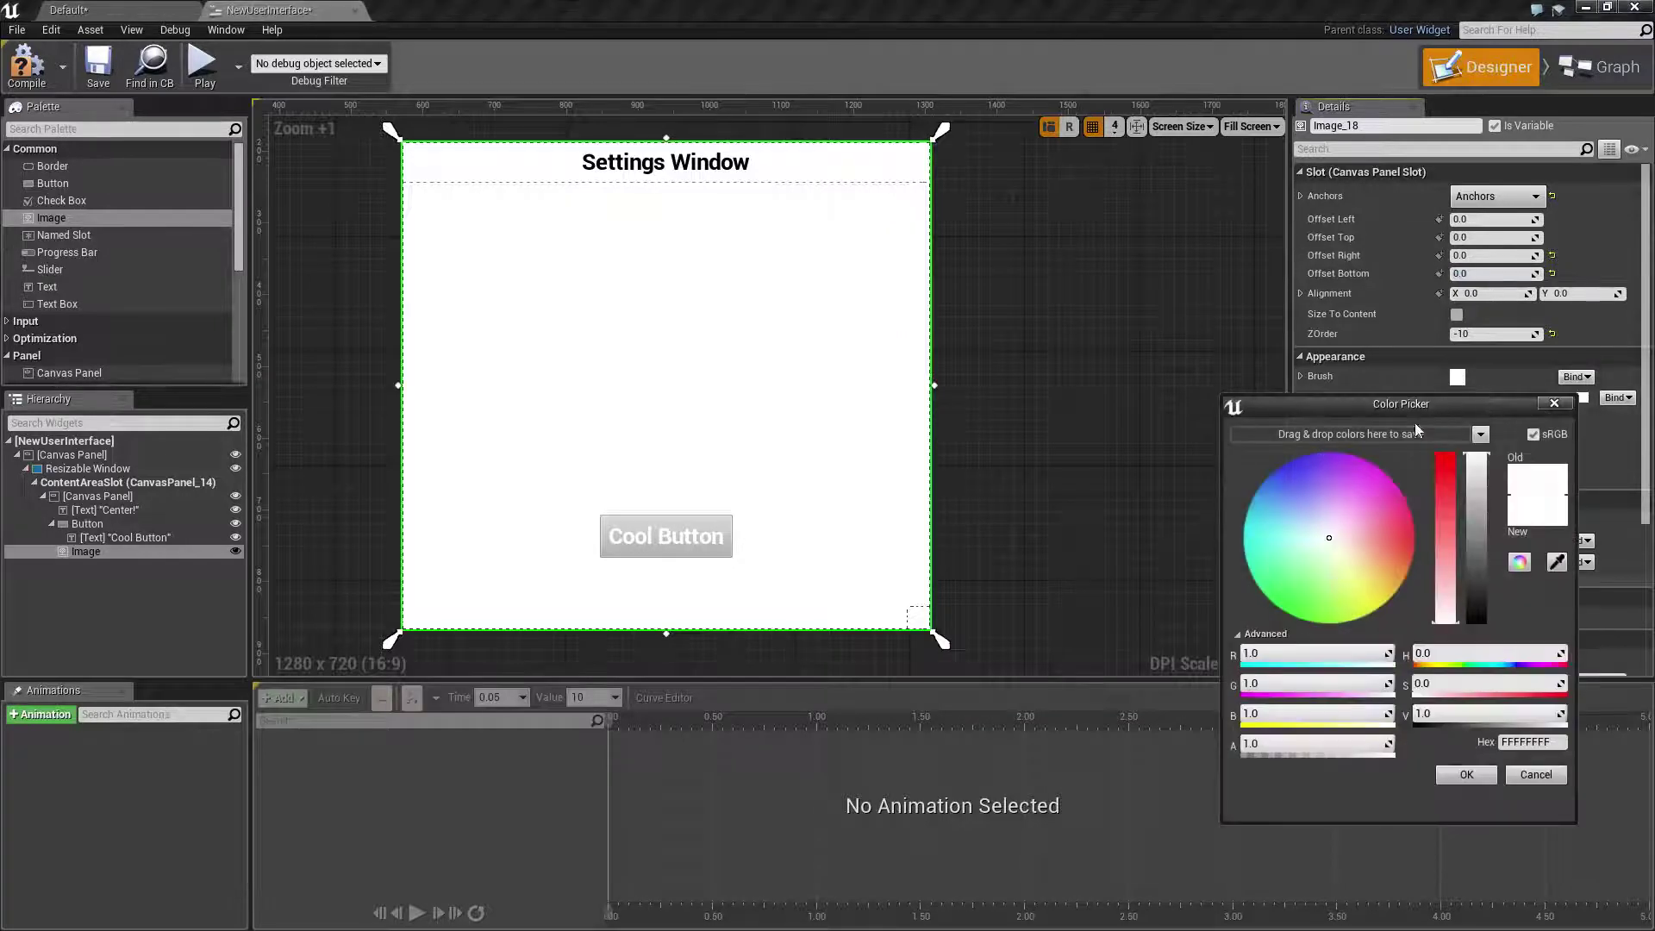
click(1309, 547)
mouse_move(1308, 548)
mouse_down()
mouse_move(1262, 535)
mouse_move(1248, 561)
mouse_move(1304, 554)
mouse_move(1278, 561)
mouse_move(1260, 522)
mouse_move(1351, 473)
mouse_move(1327, 476)
mouse_up()
click(1467, 774)
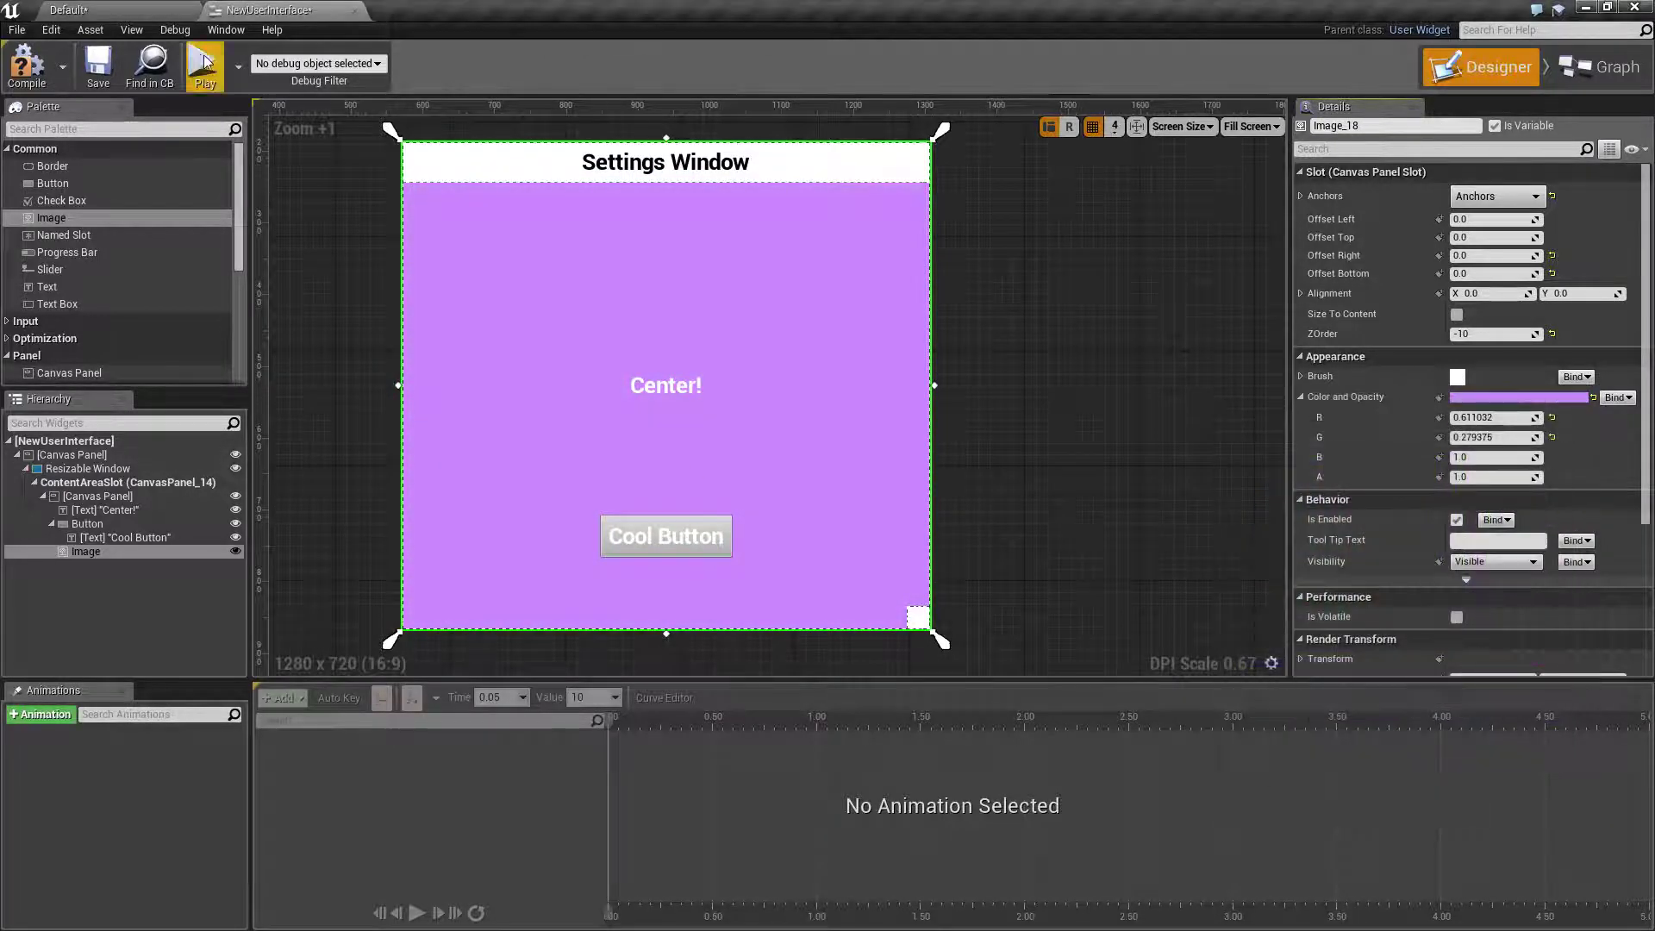
click(217, 79)
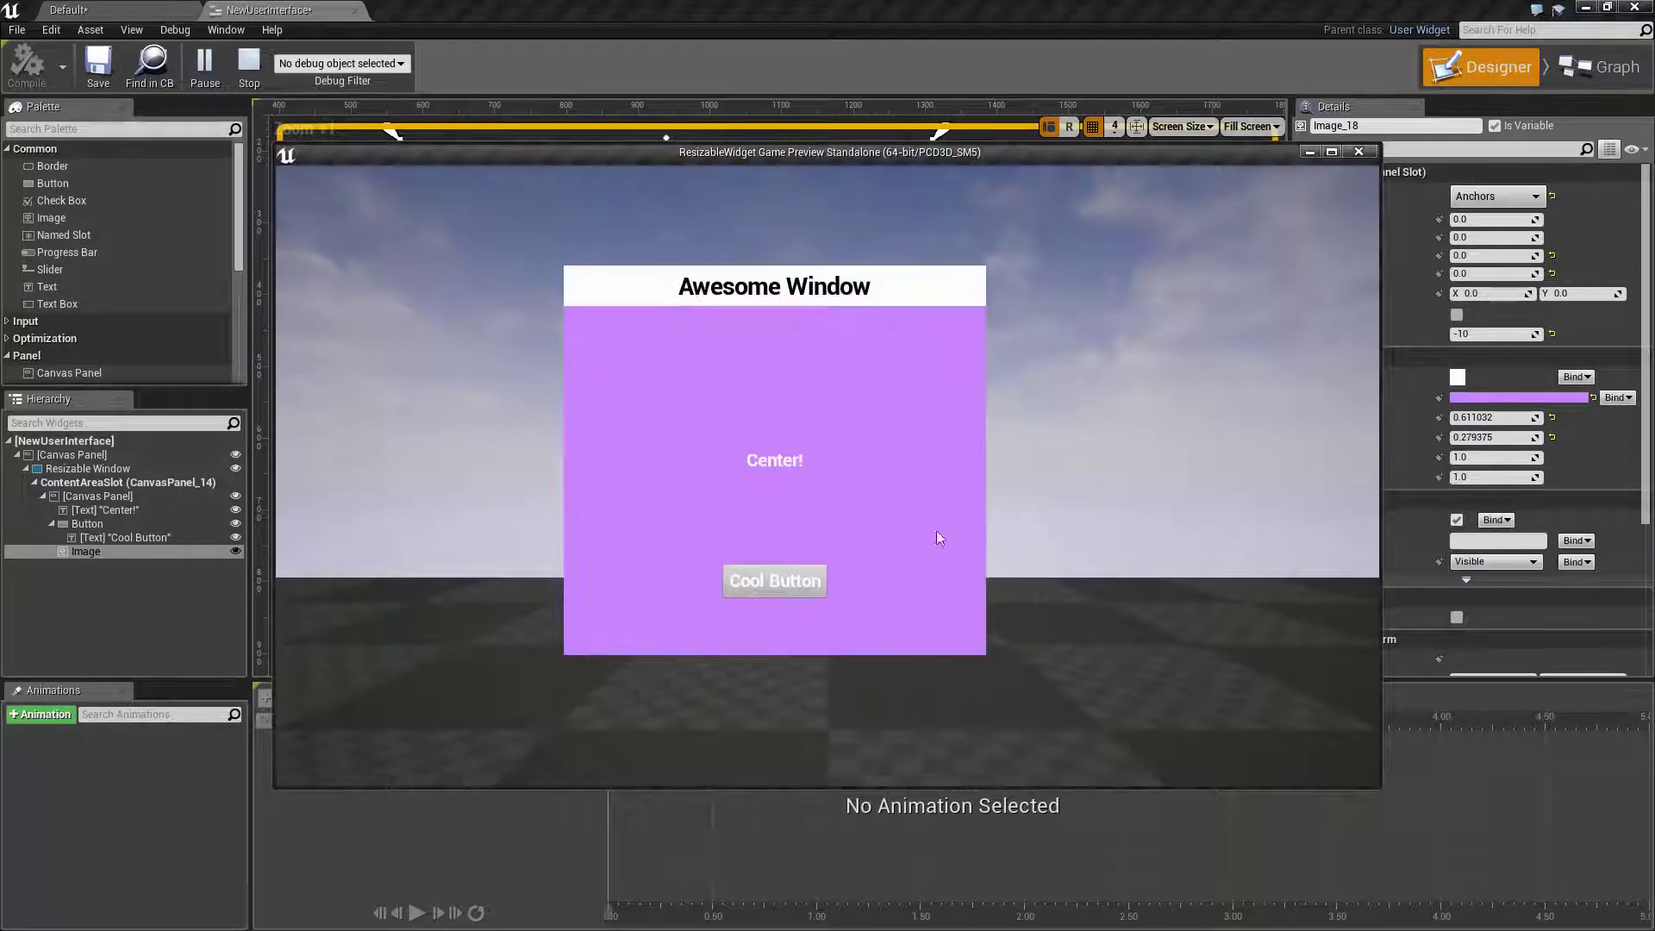
drag(979, 654, 878, 586)
drag(732, 288, 709, 214)
drag(857, 493, 1074, 680)
click(1360, 154)
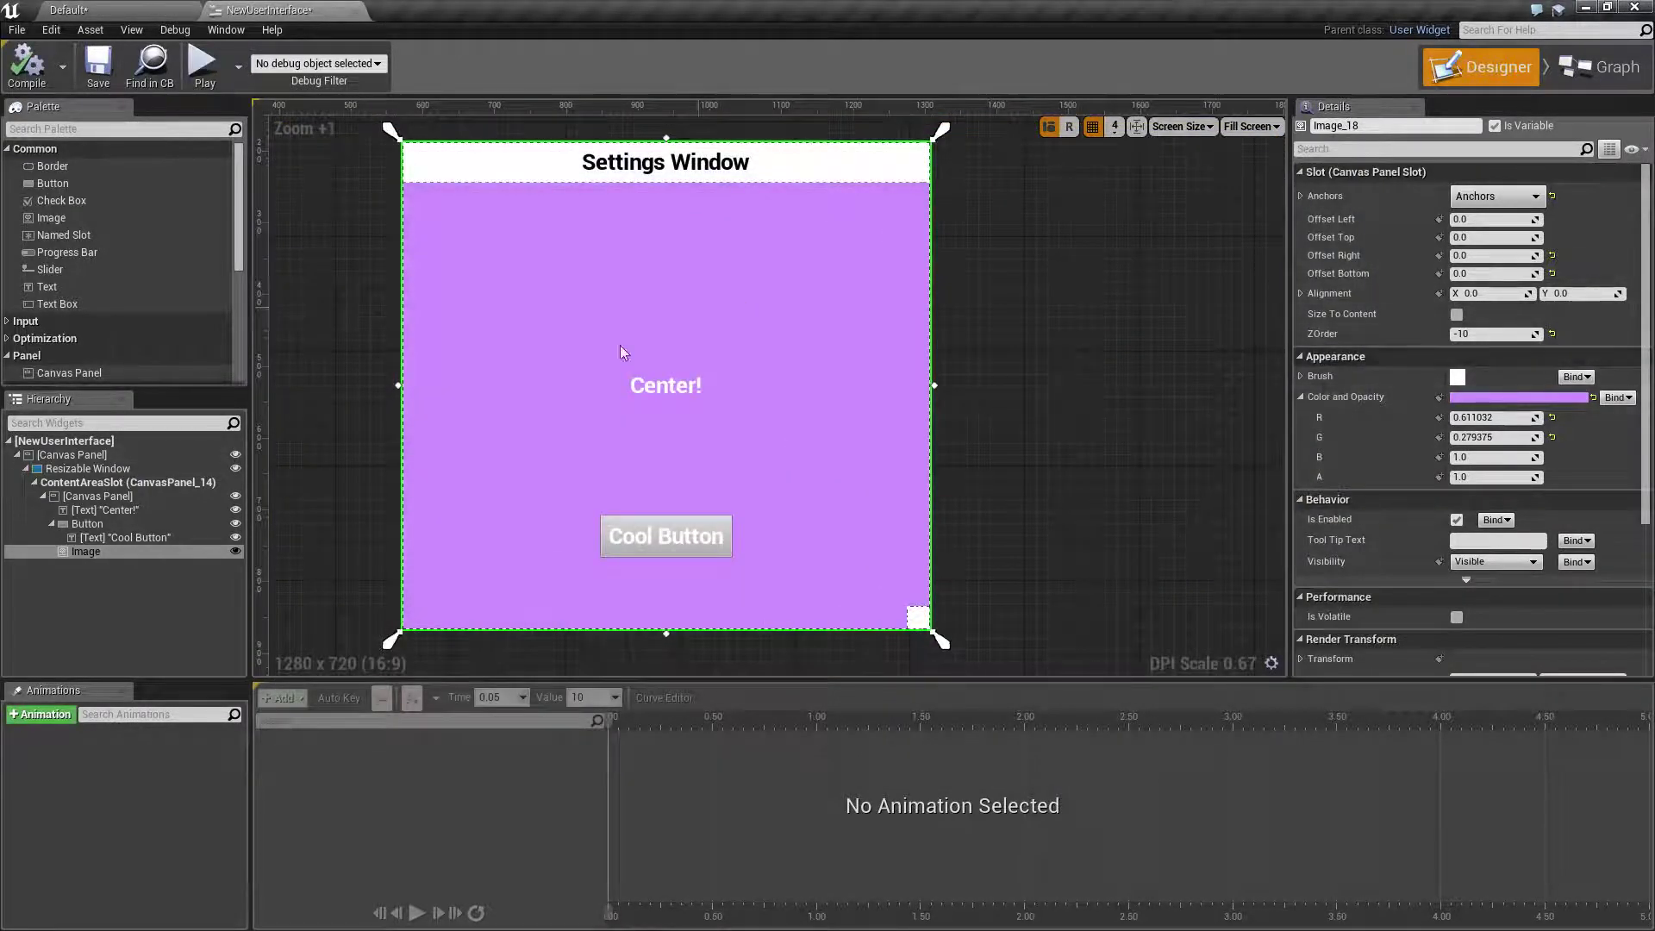
Raise the Resizable Window's drag appearance colour alpha to about 0.689 and test dragging.
click(95, 471)
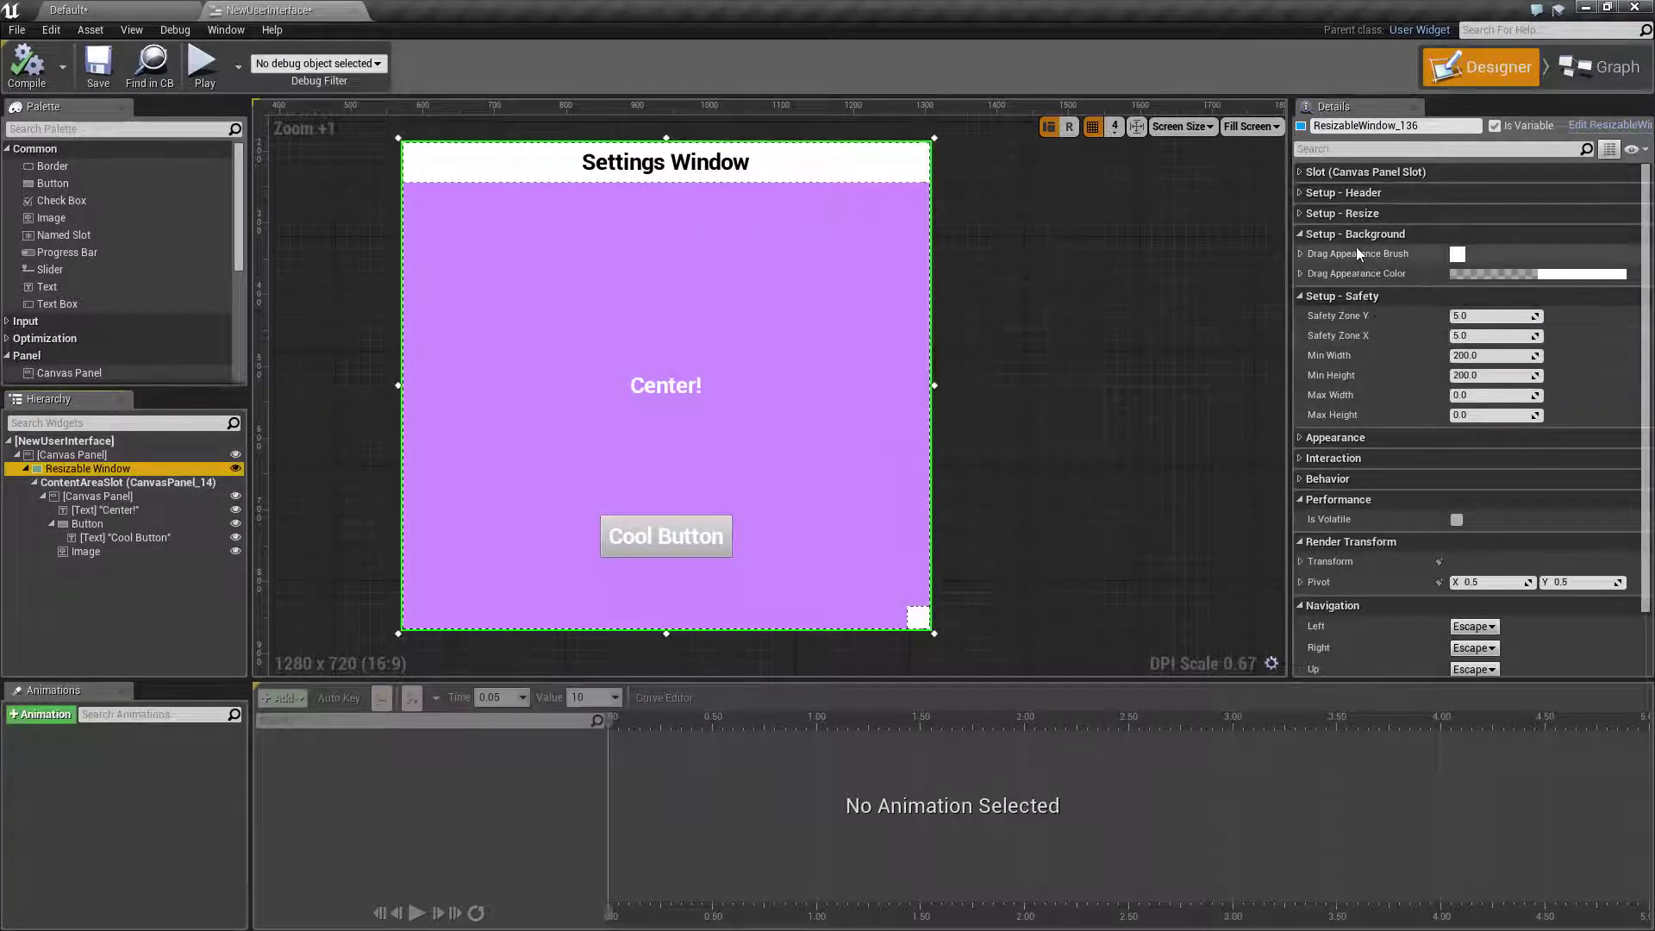
click(1300, 273)
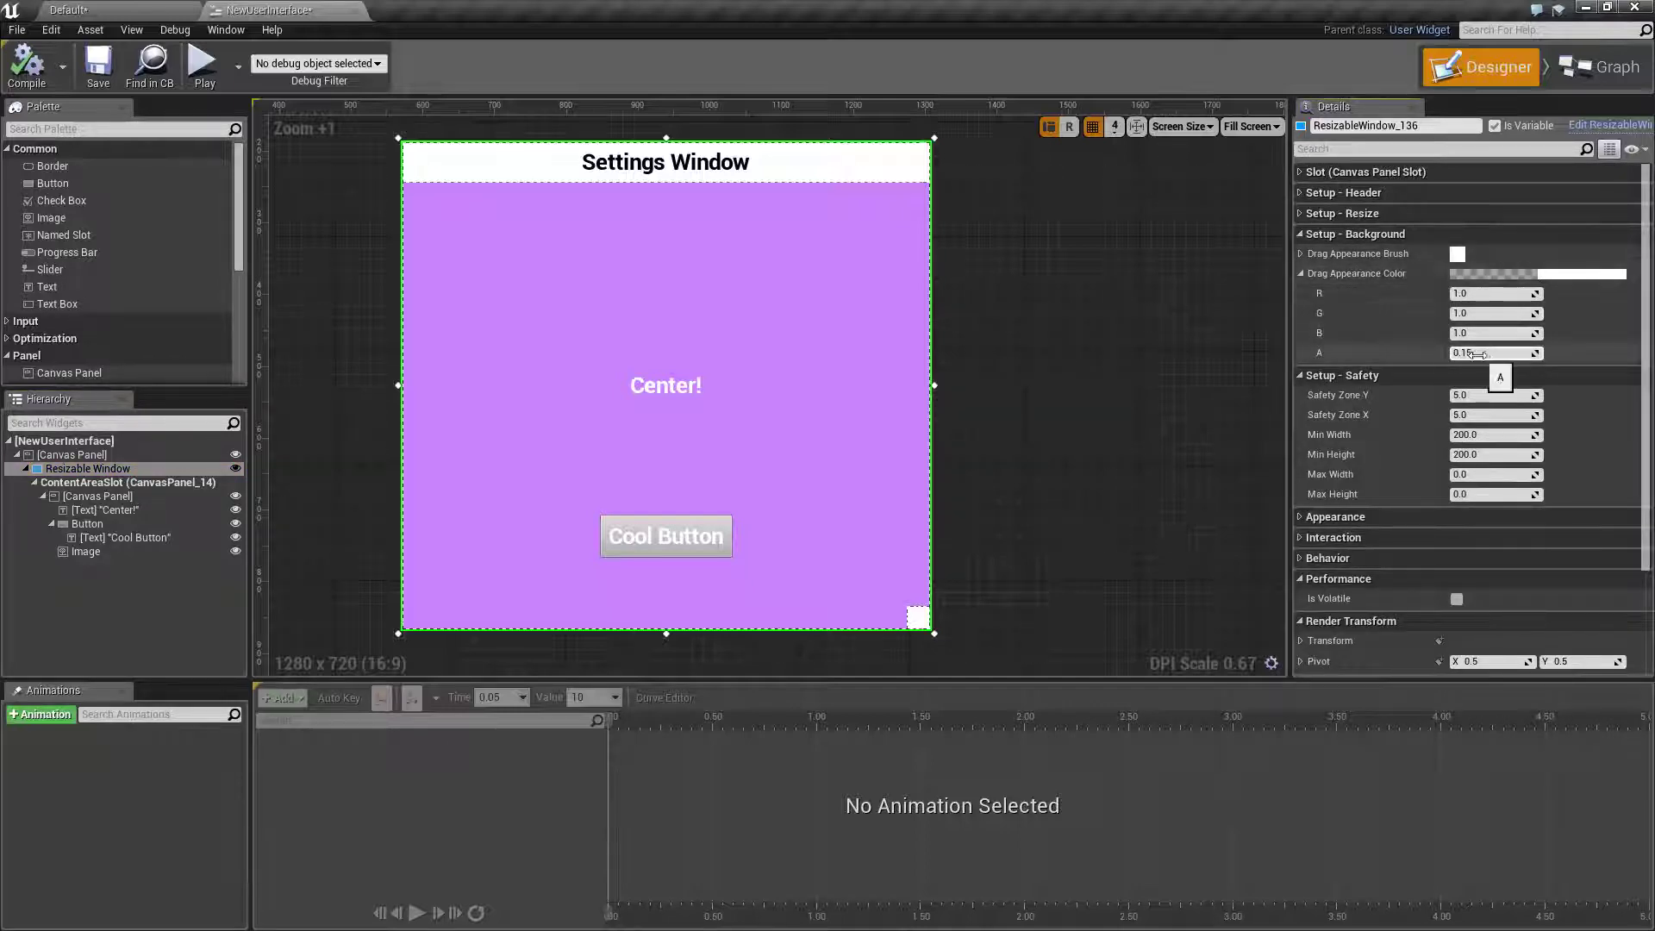
click(1507, 274)
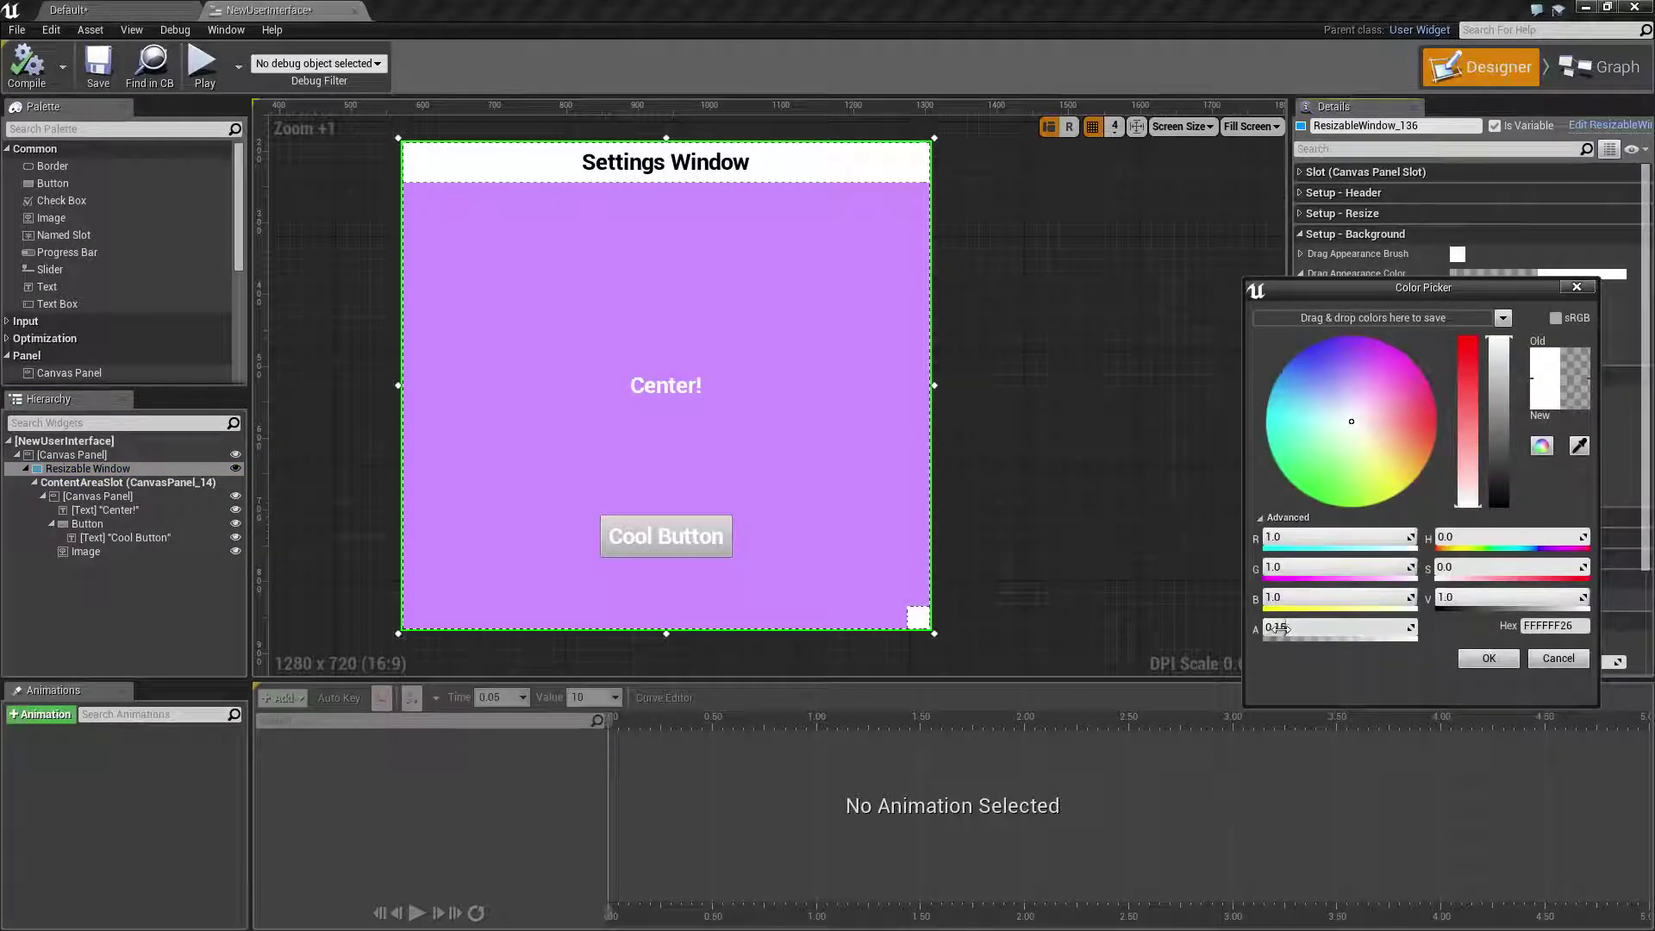
drag(1302, 627, 1372, 628)
click(1489, 658)
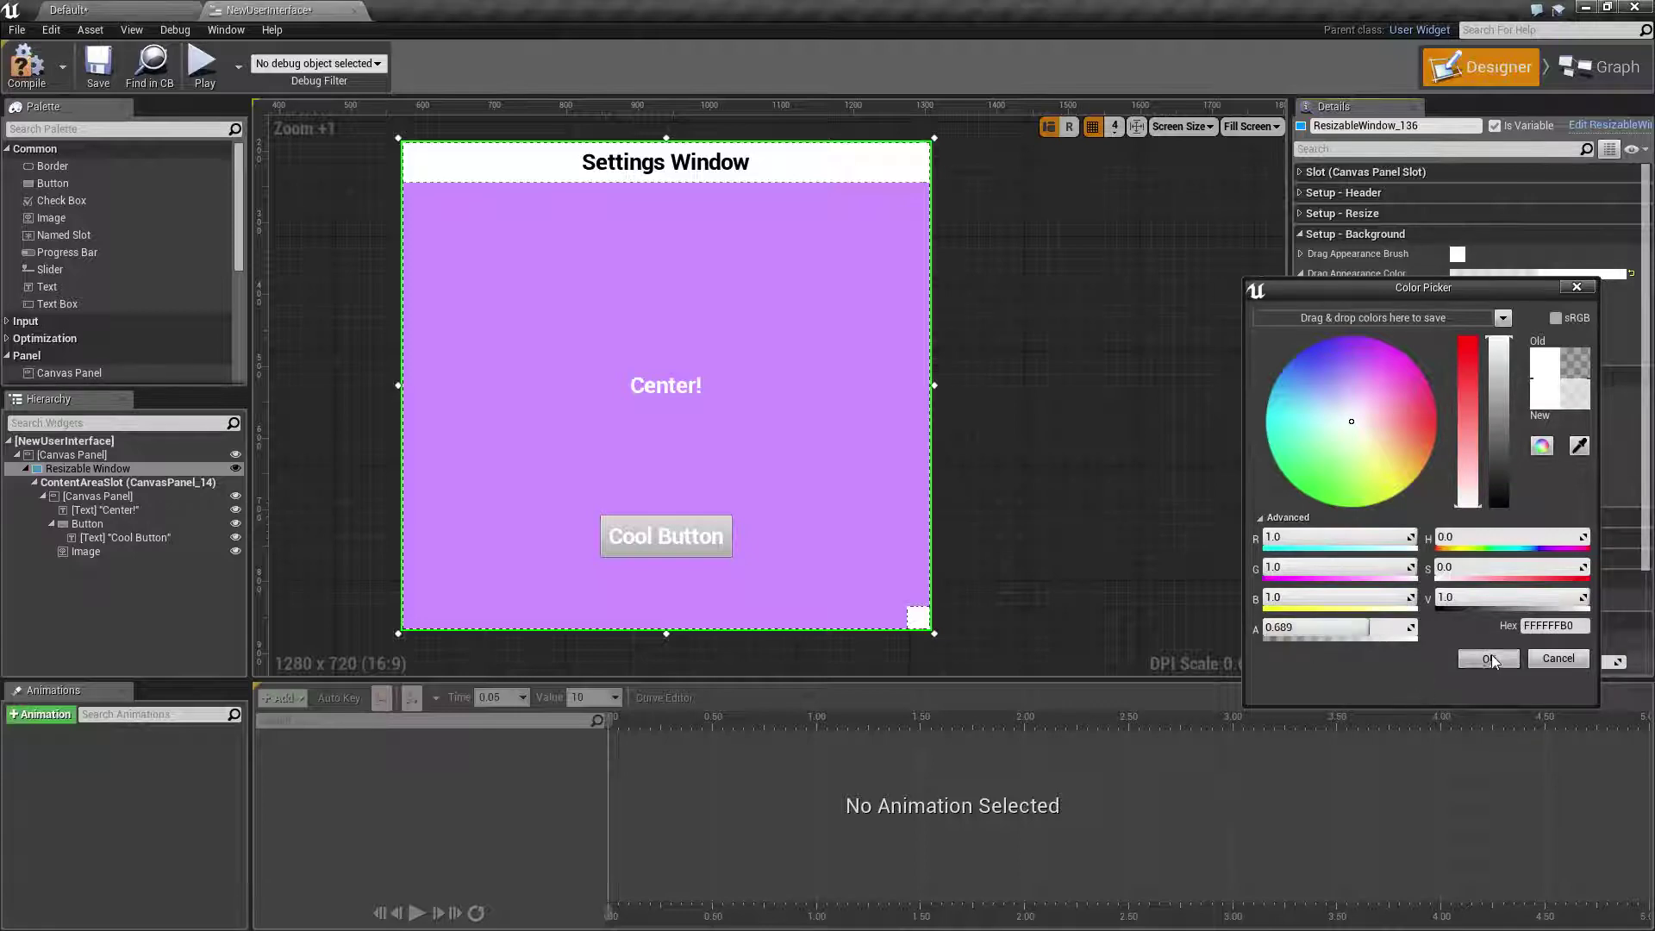
click(202, 62)
drag(663, 293, 692, 274)
key(Escape)
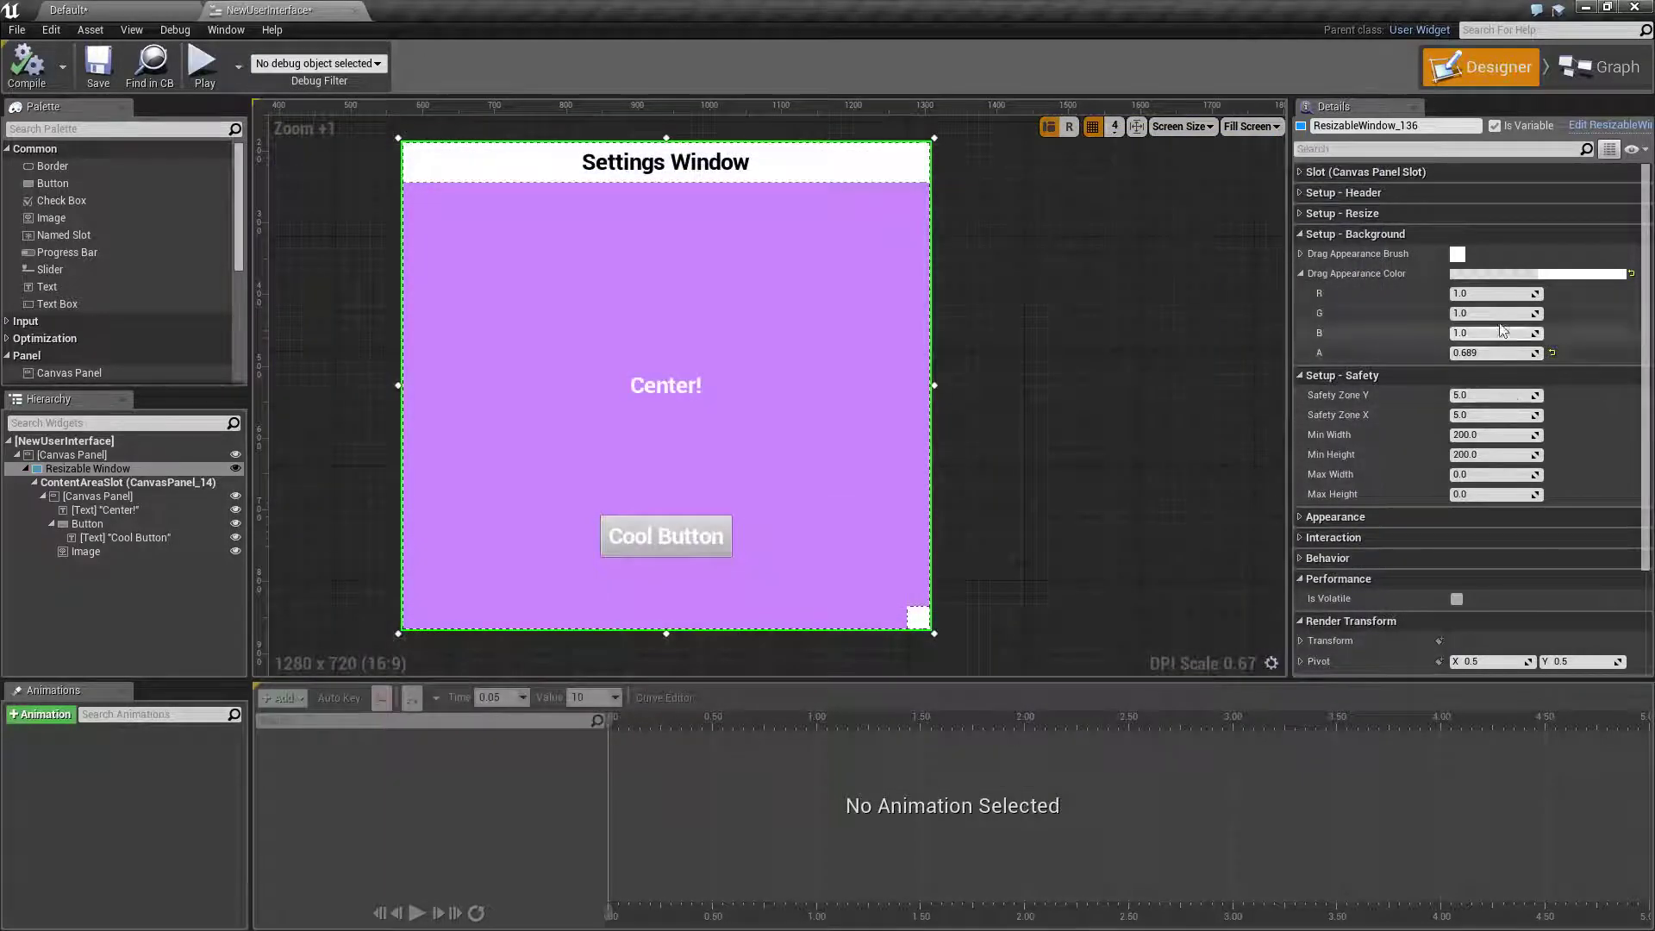
Make the drag appearance colour green and check it by dragging in a preview.
click(1555, 272)
drag(1390, 471, 1353, 466)
drag(1555, 403, 1554, 359)
click(1538, 656)
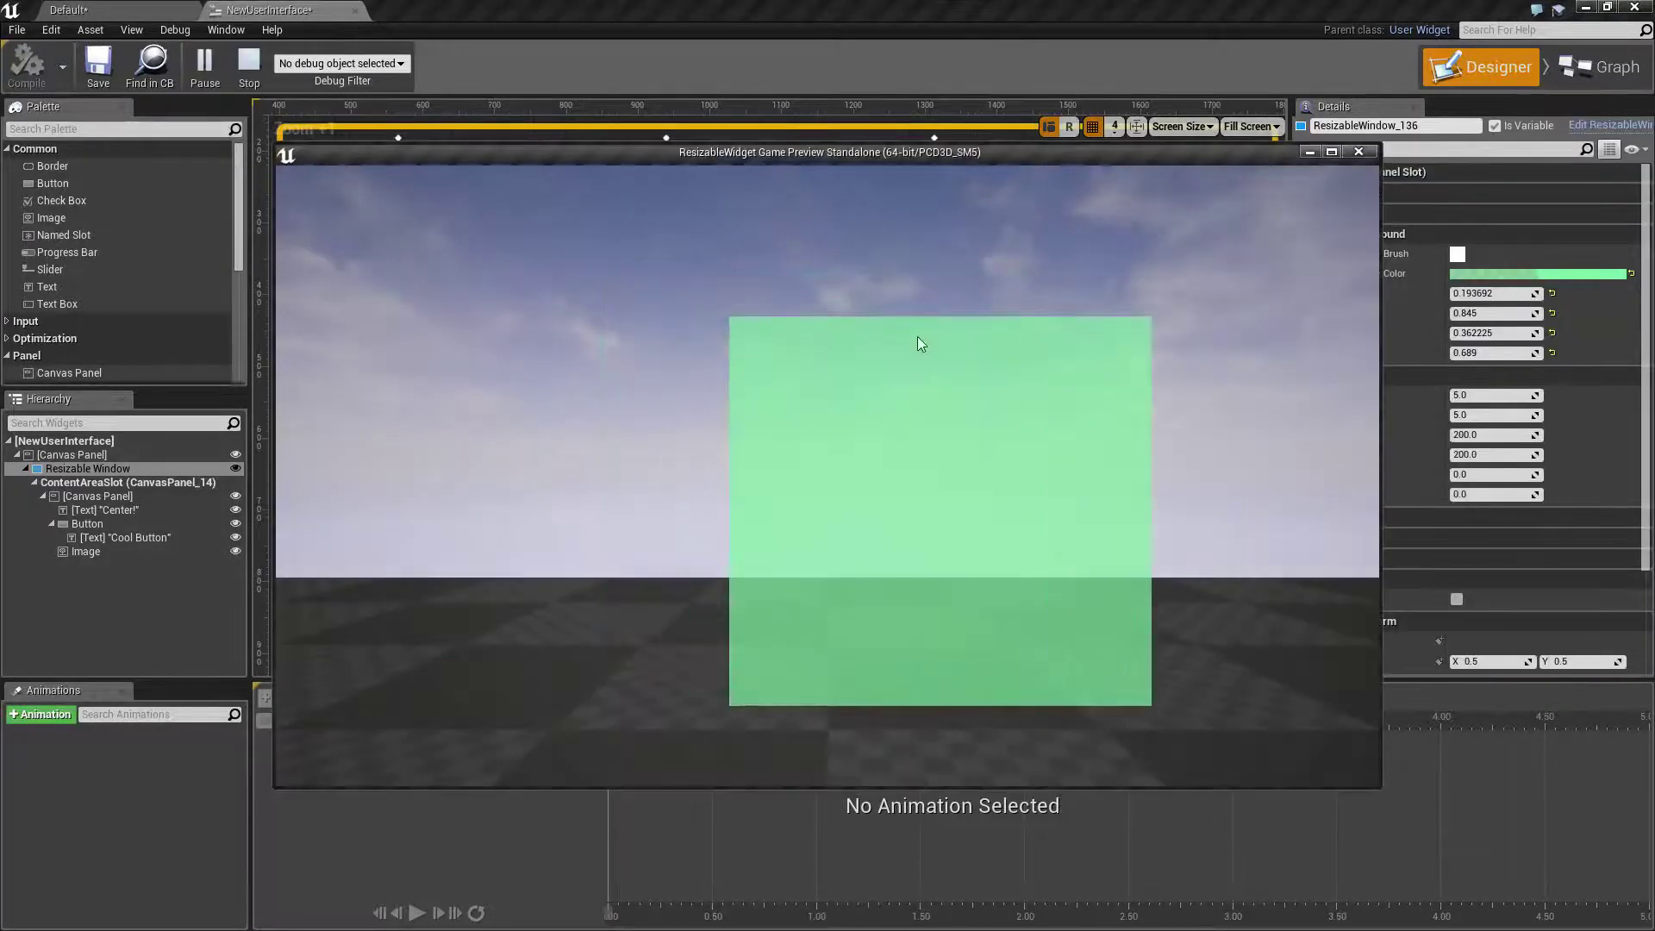
drag(928, 343, 750, 234)
click(1360, 153)
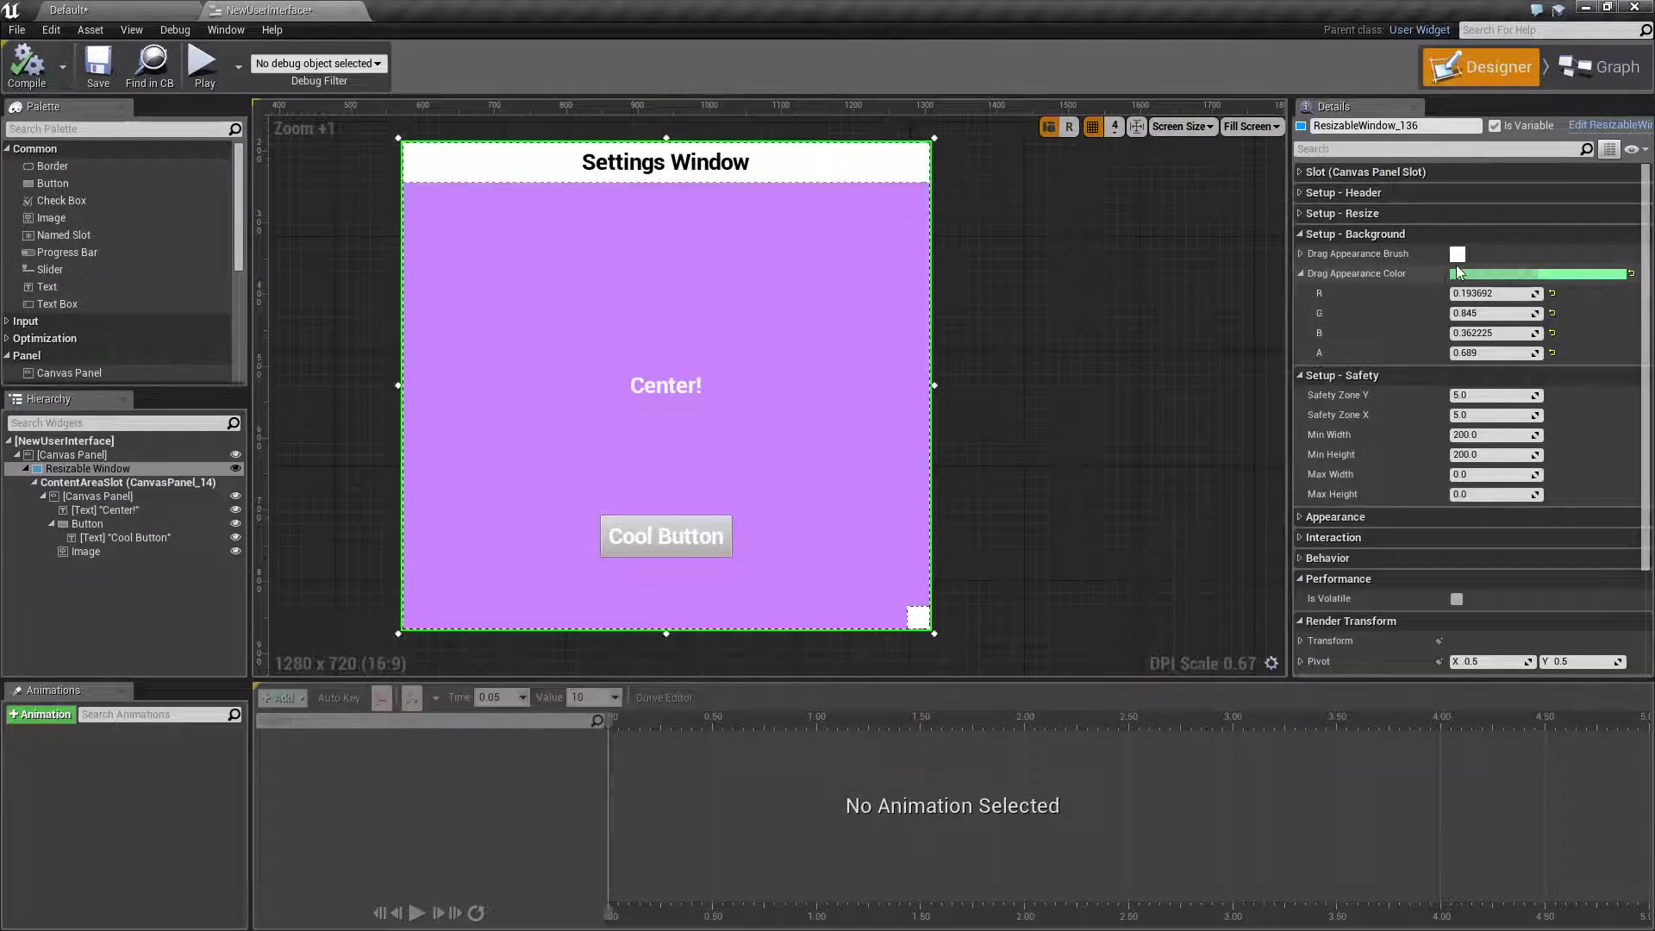
click(1631, 273)
click(1300, 273)
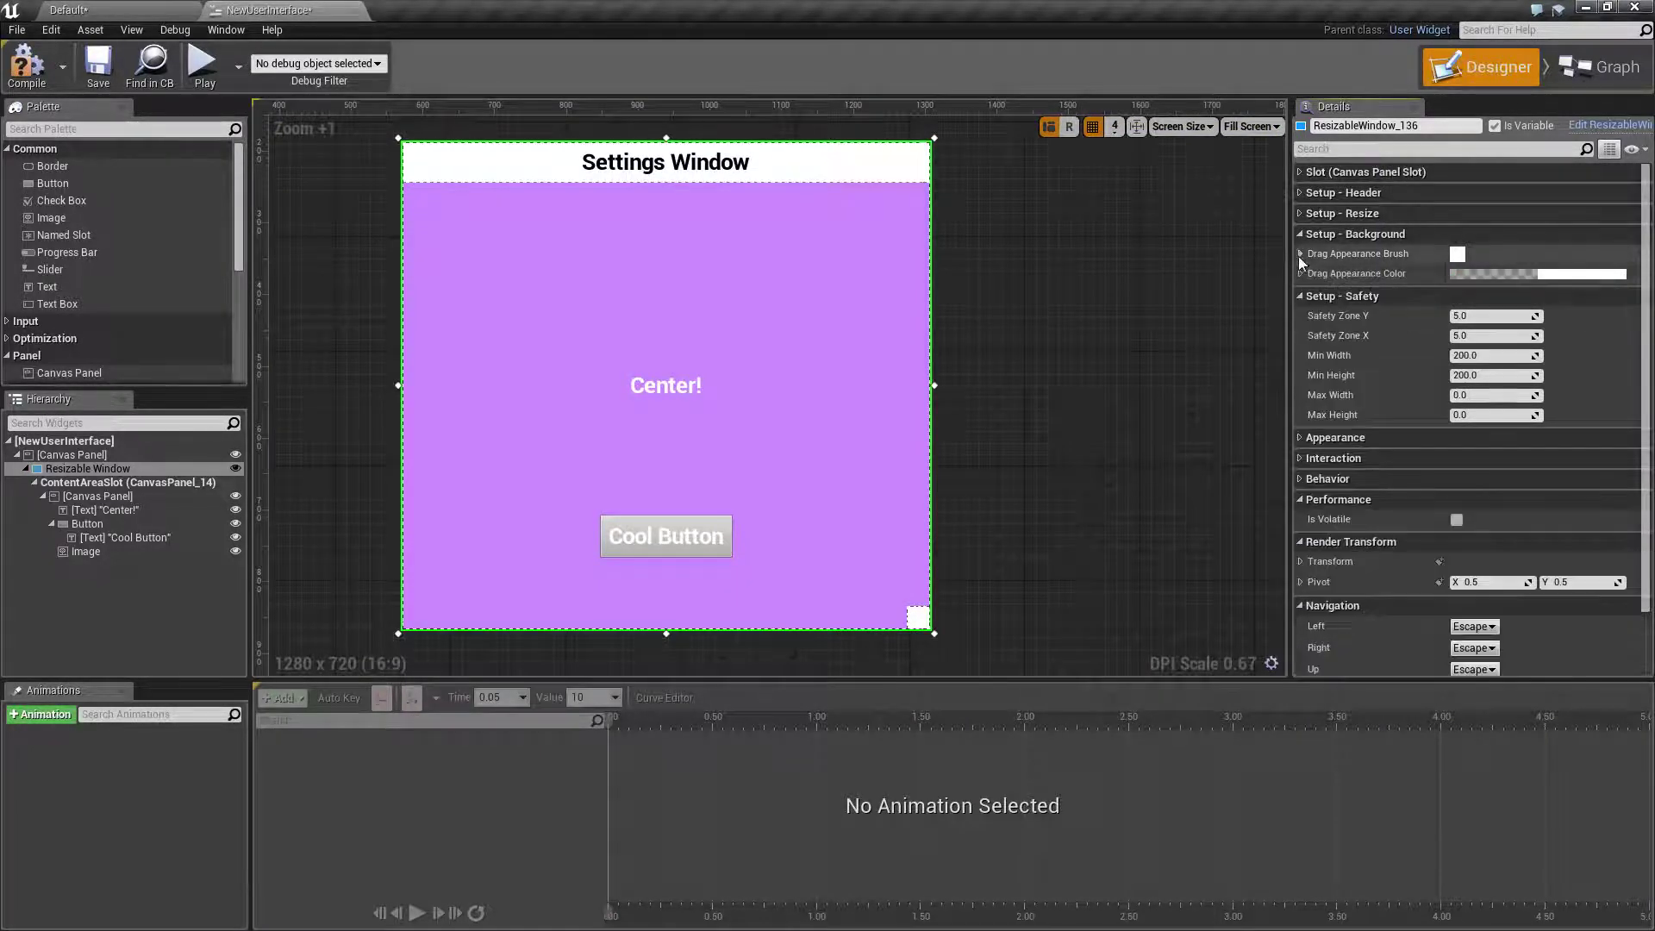
click(1299, 254)
click(1570, 289)
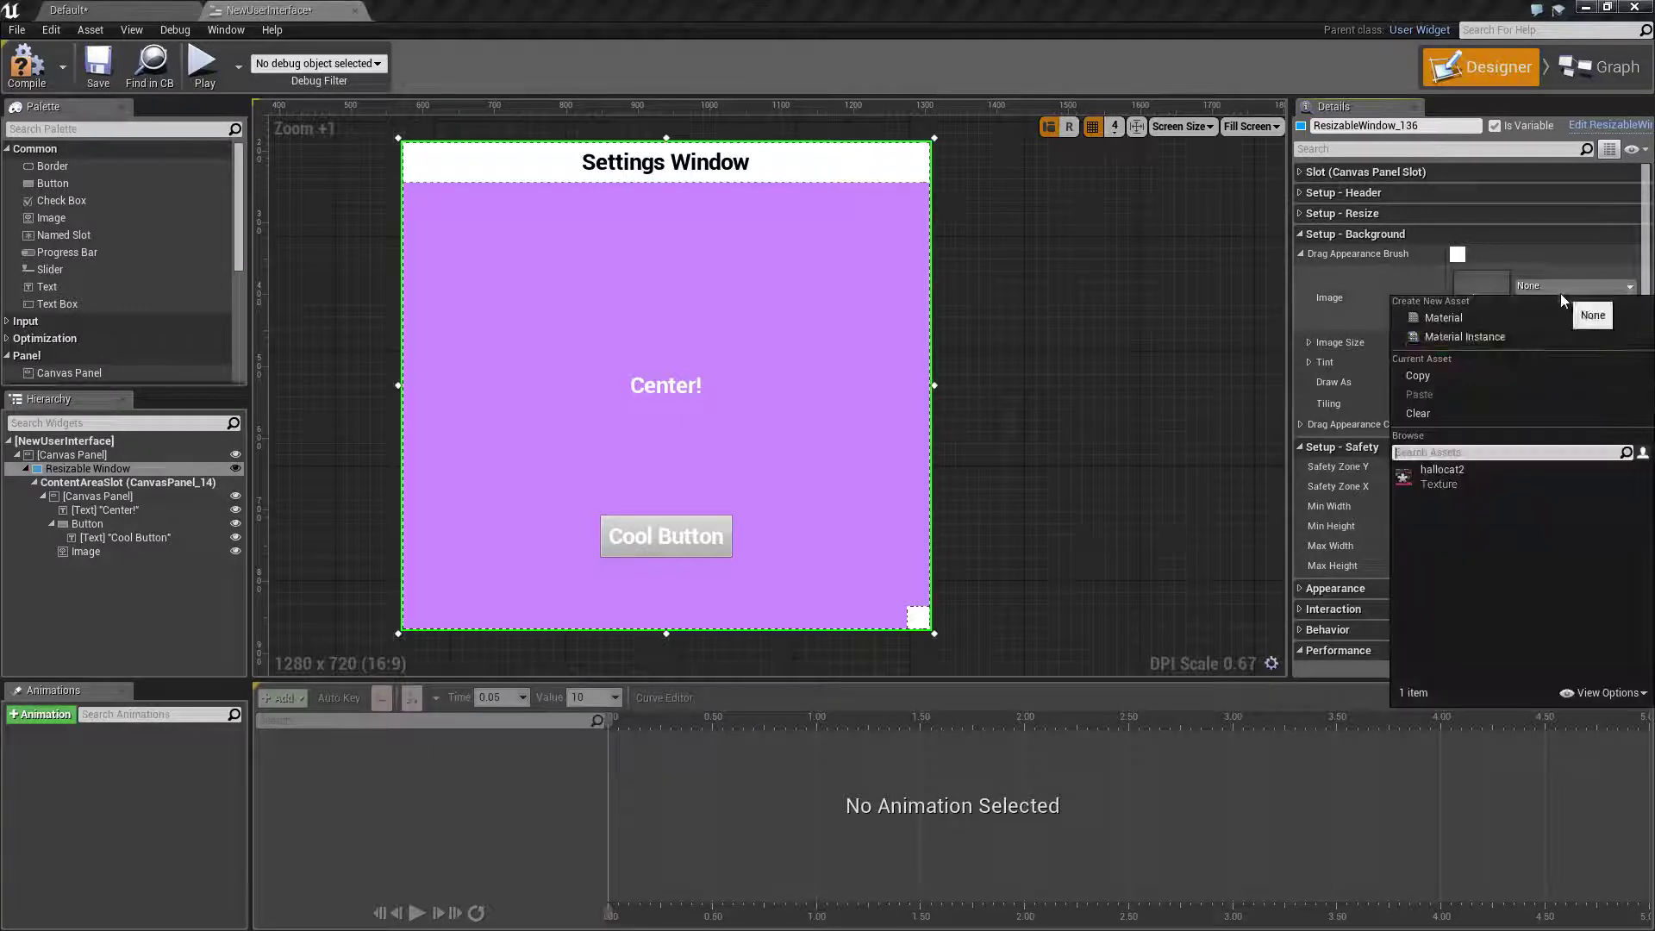
click(1423, 480)
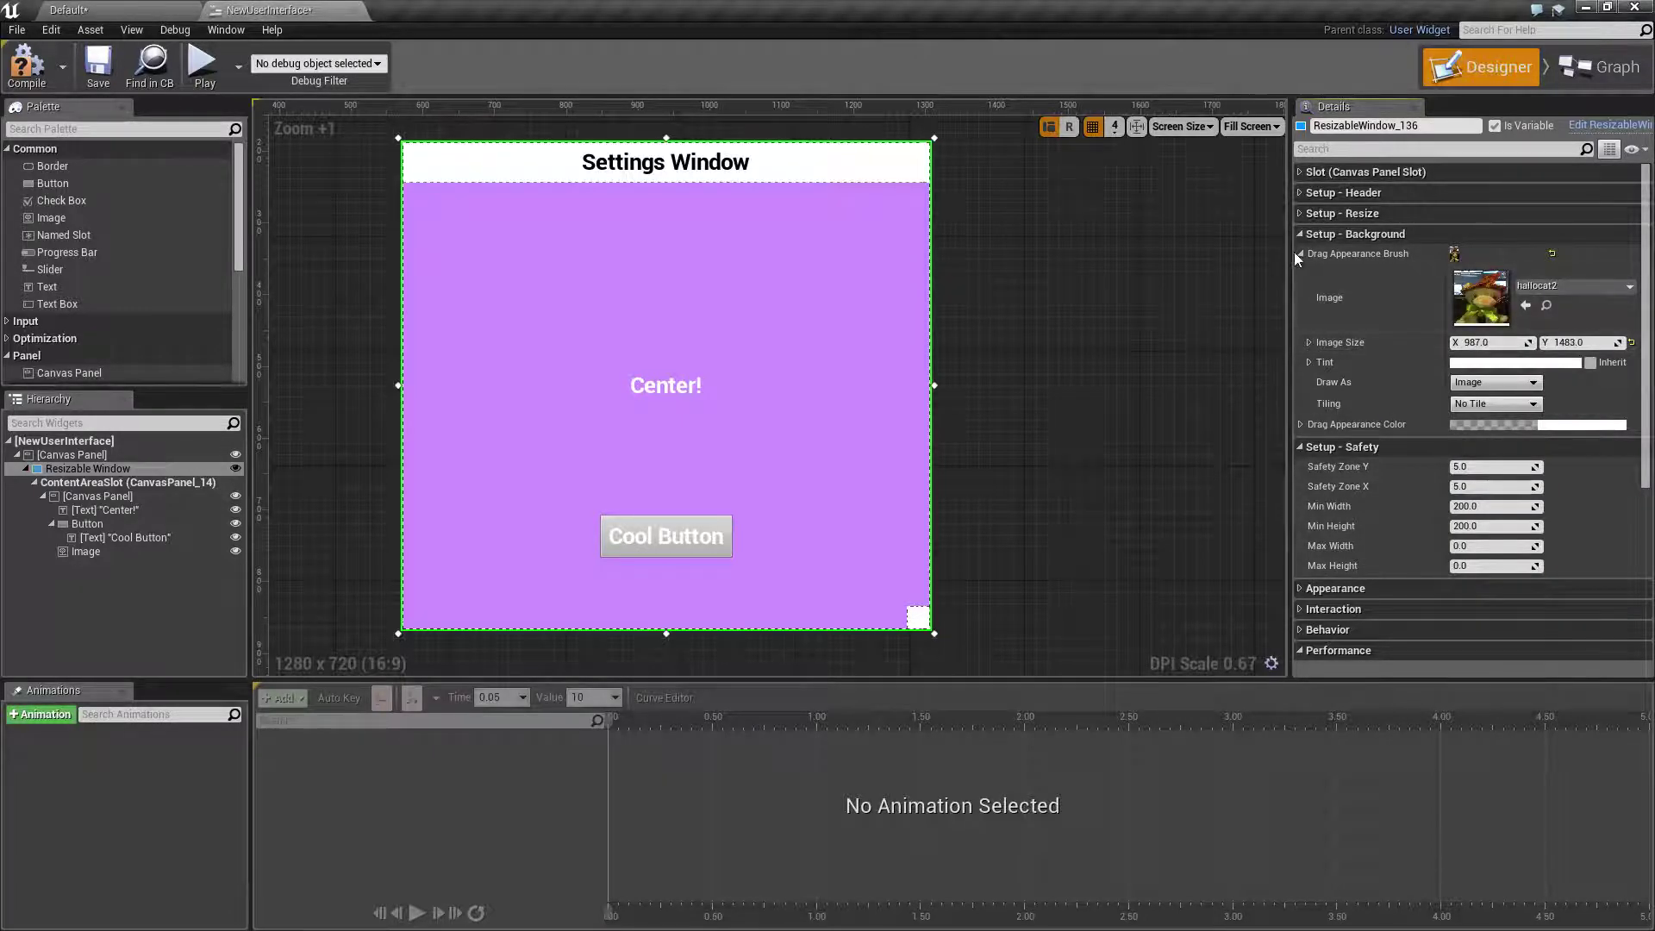
click(204, 62)
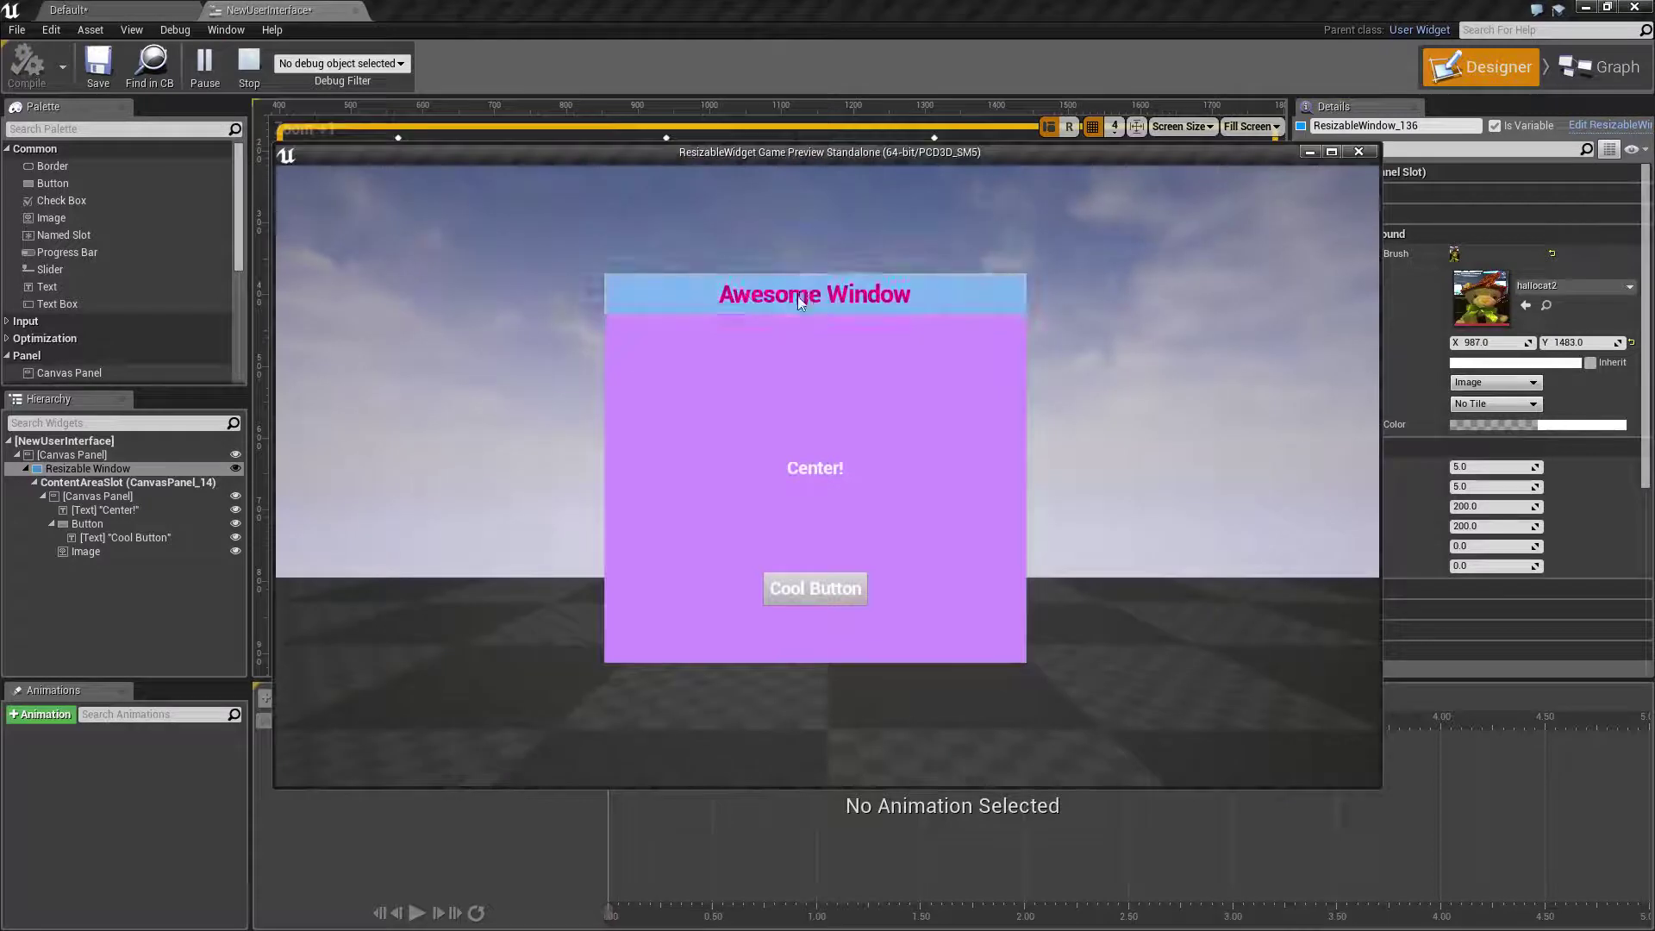
drag(799, 296, 710, 239)
key(Escape)
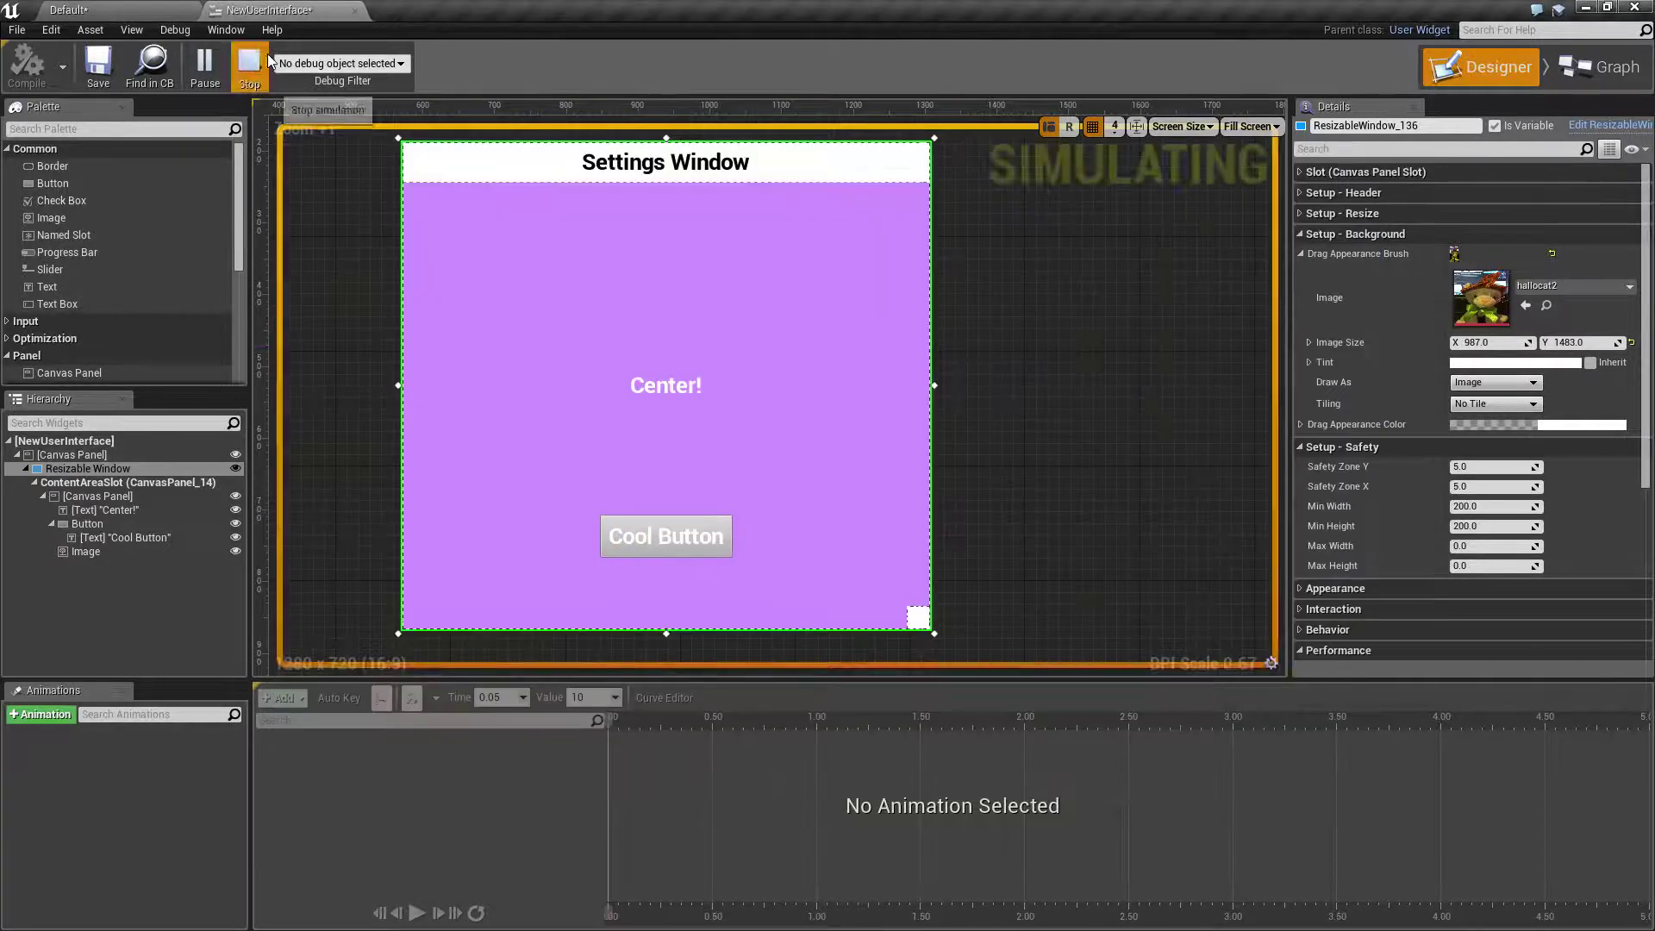
Make the drag appearance colour opaque white (FFFFFFFF), test dragging, and reset the drag appearance brush.
click(1496, 431)
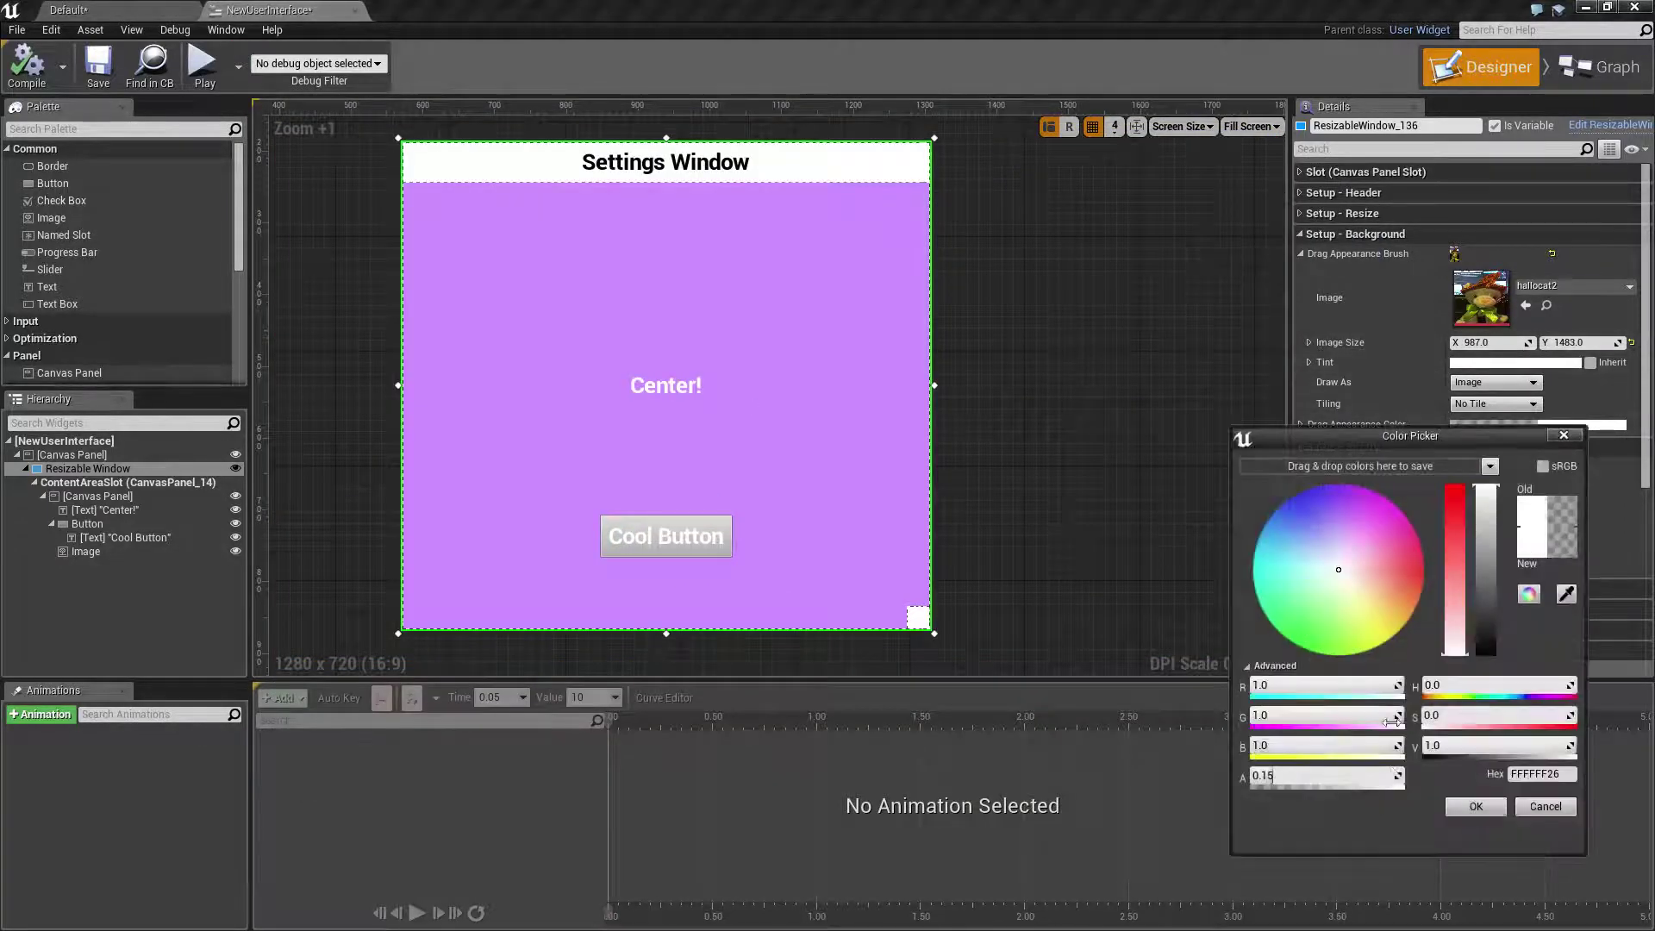
drag(1349, 778, 1323, 781)
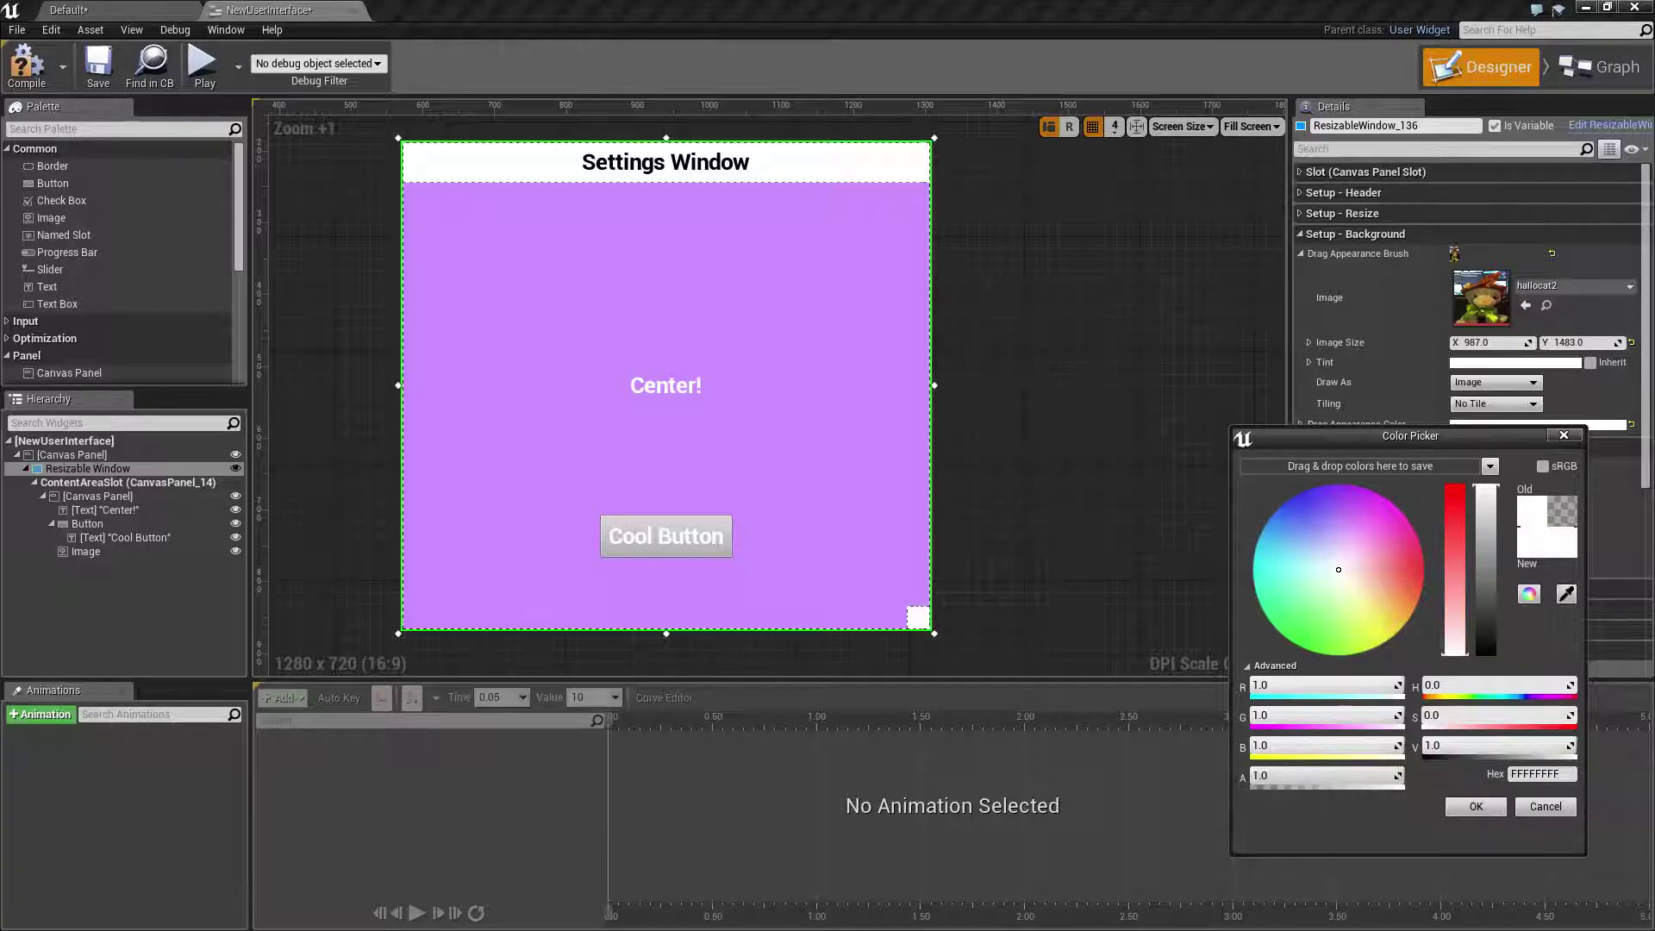
click(1476, 806)
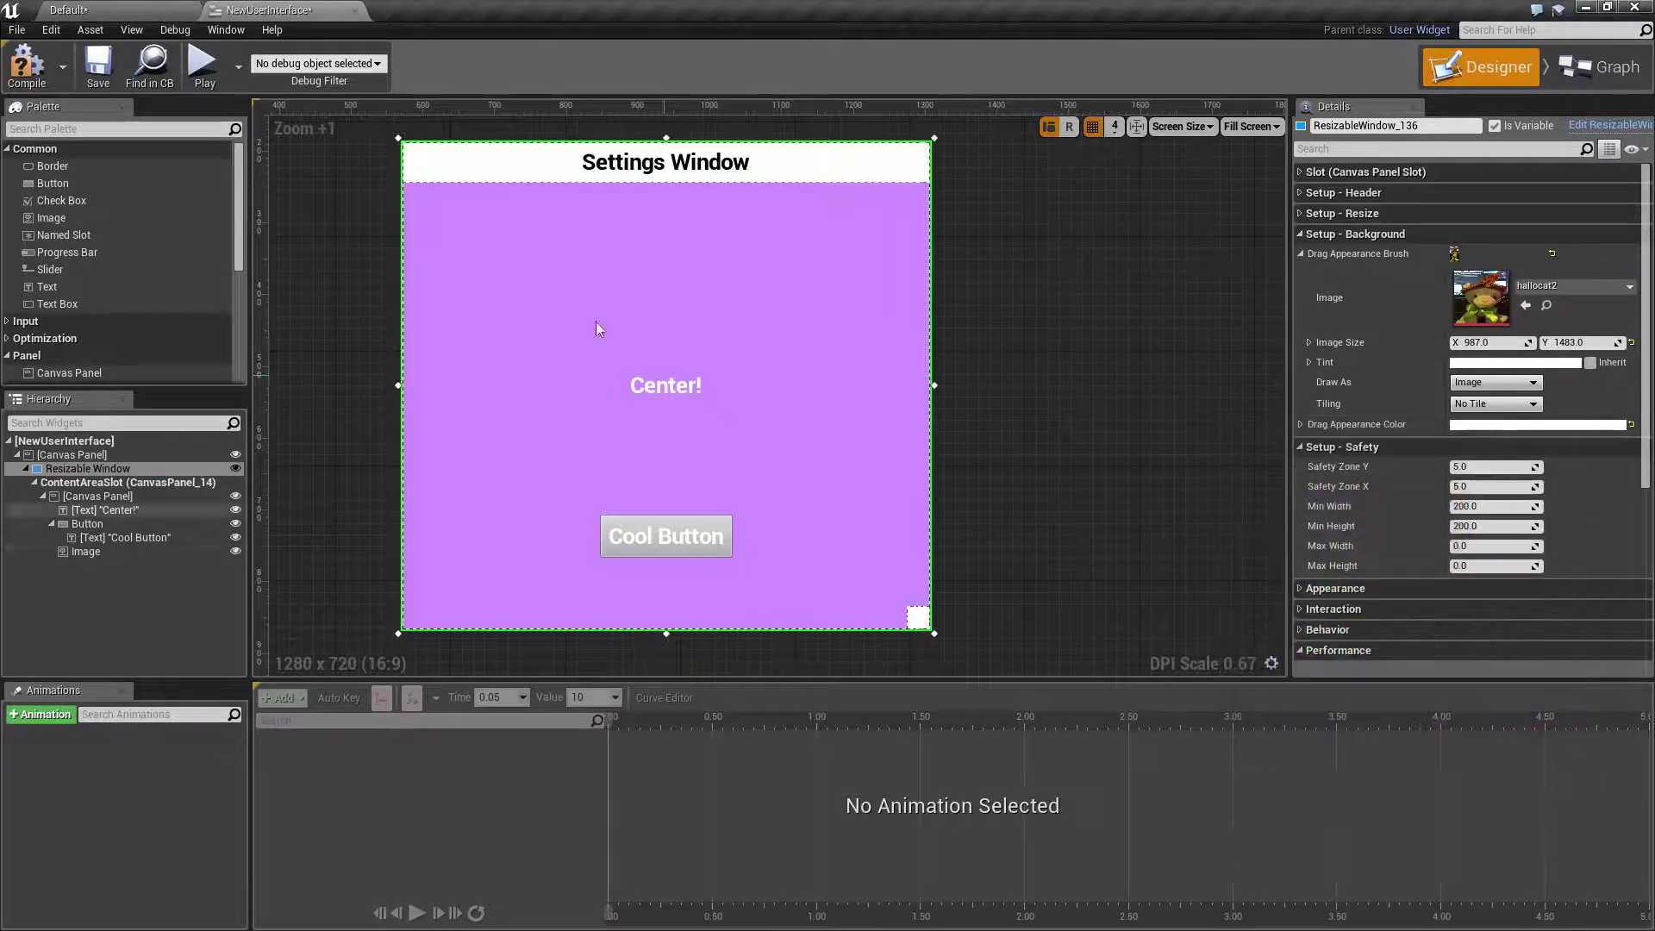
click(202, 62)
drag(794, 285, 1302, 177)
click(1369, 153)
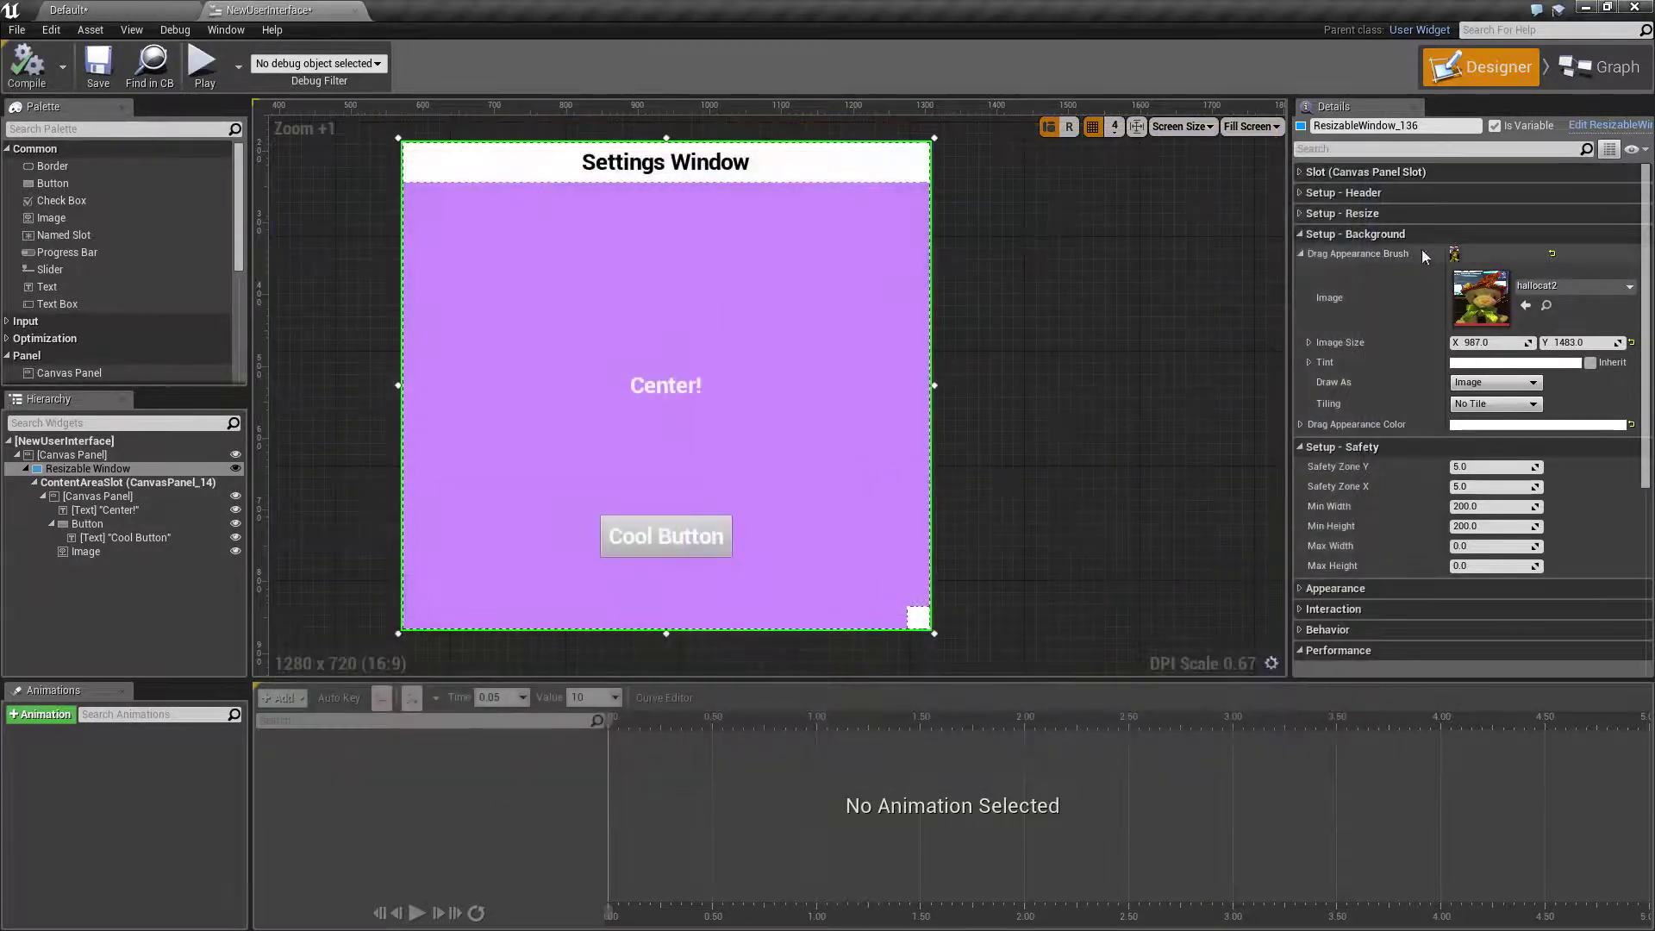
click(1553, 254)
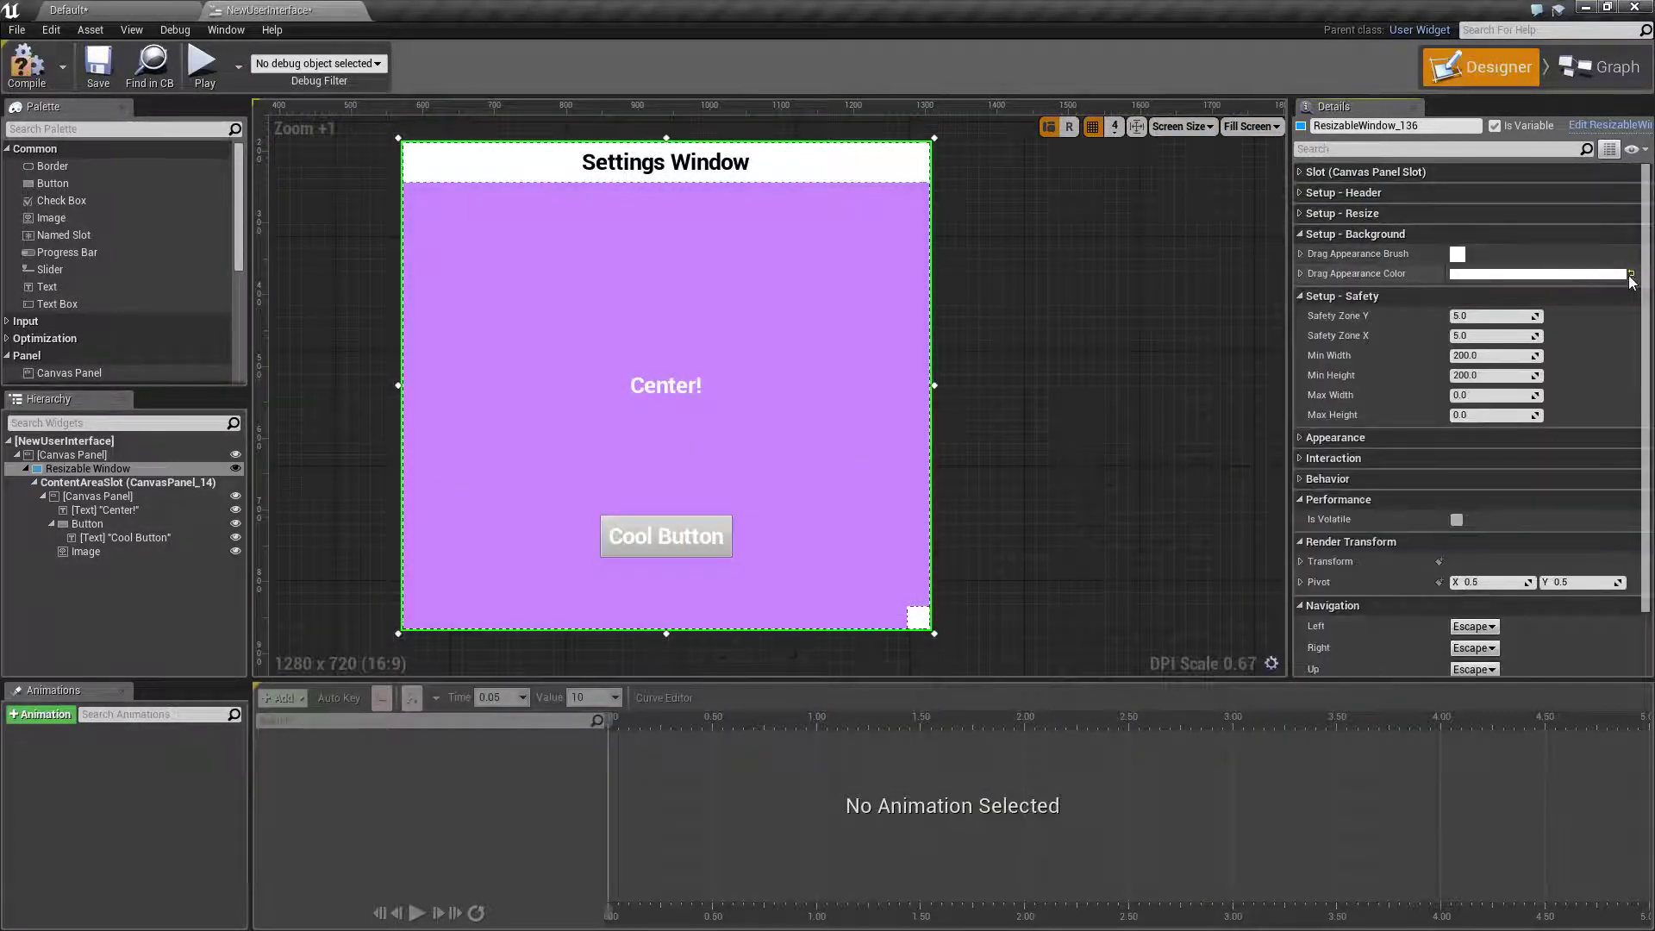
click(1362, 234)
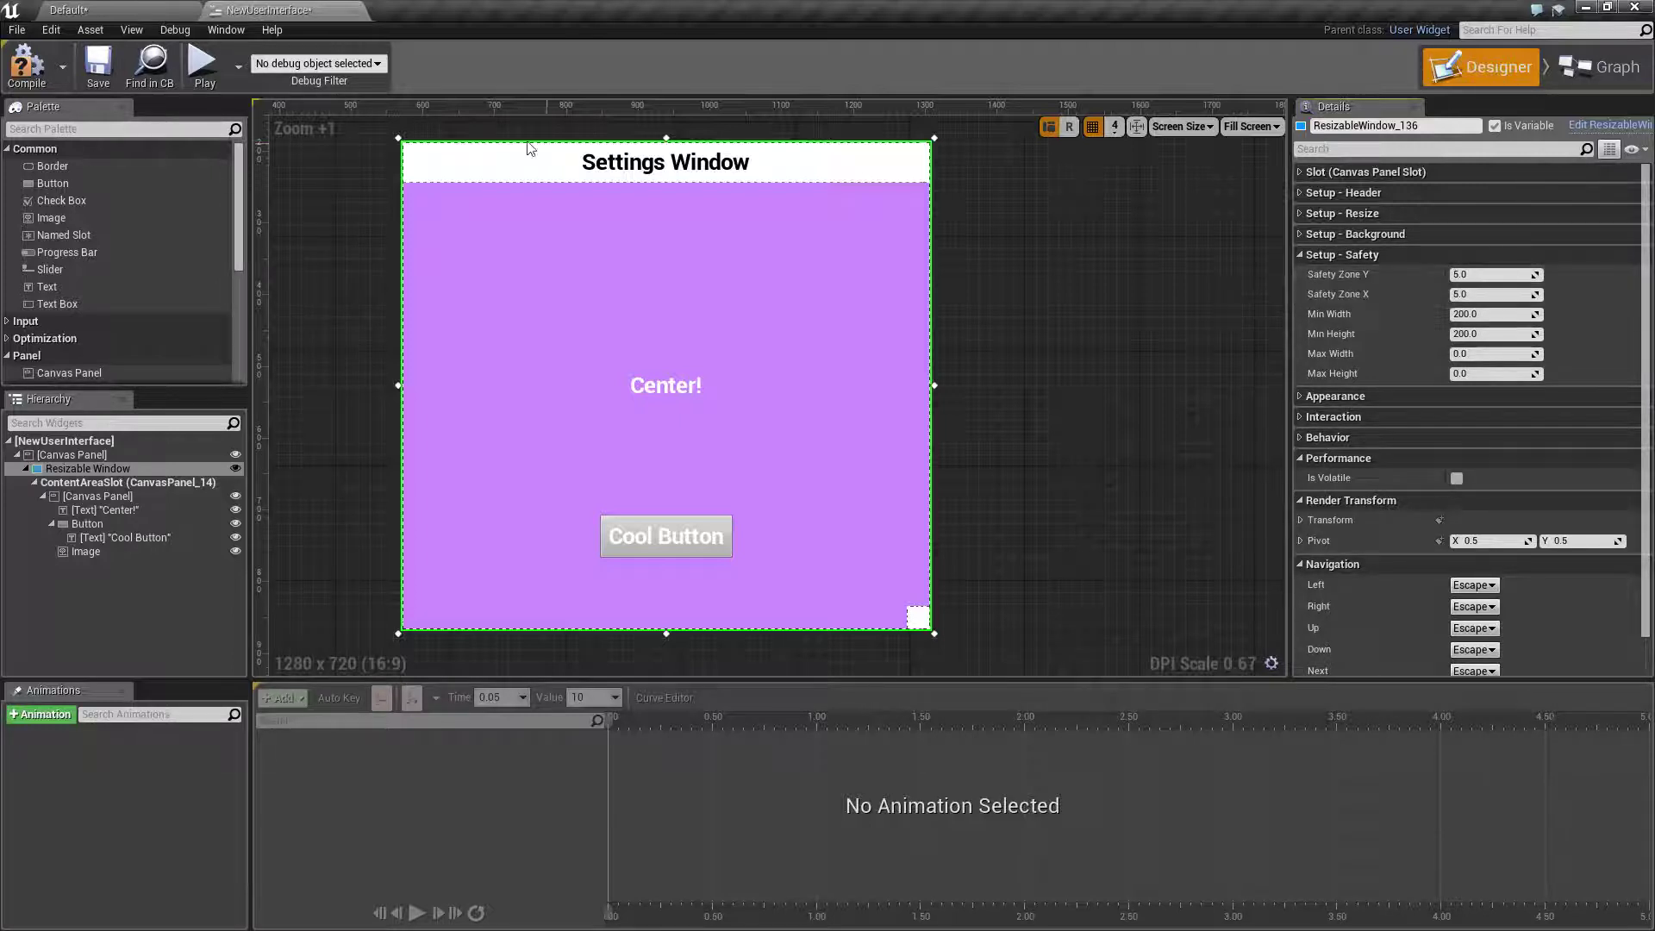
drag(905, 163, 950, 174)
key(alt+p)
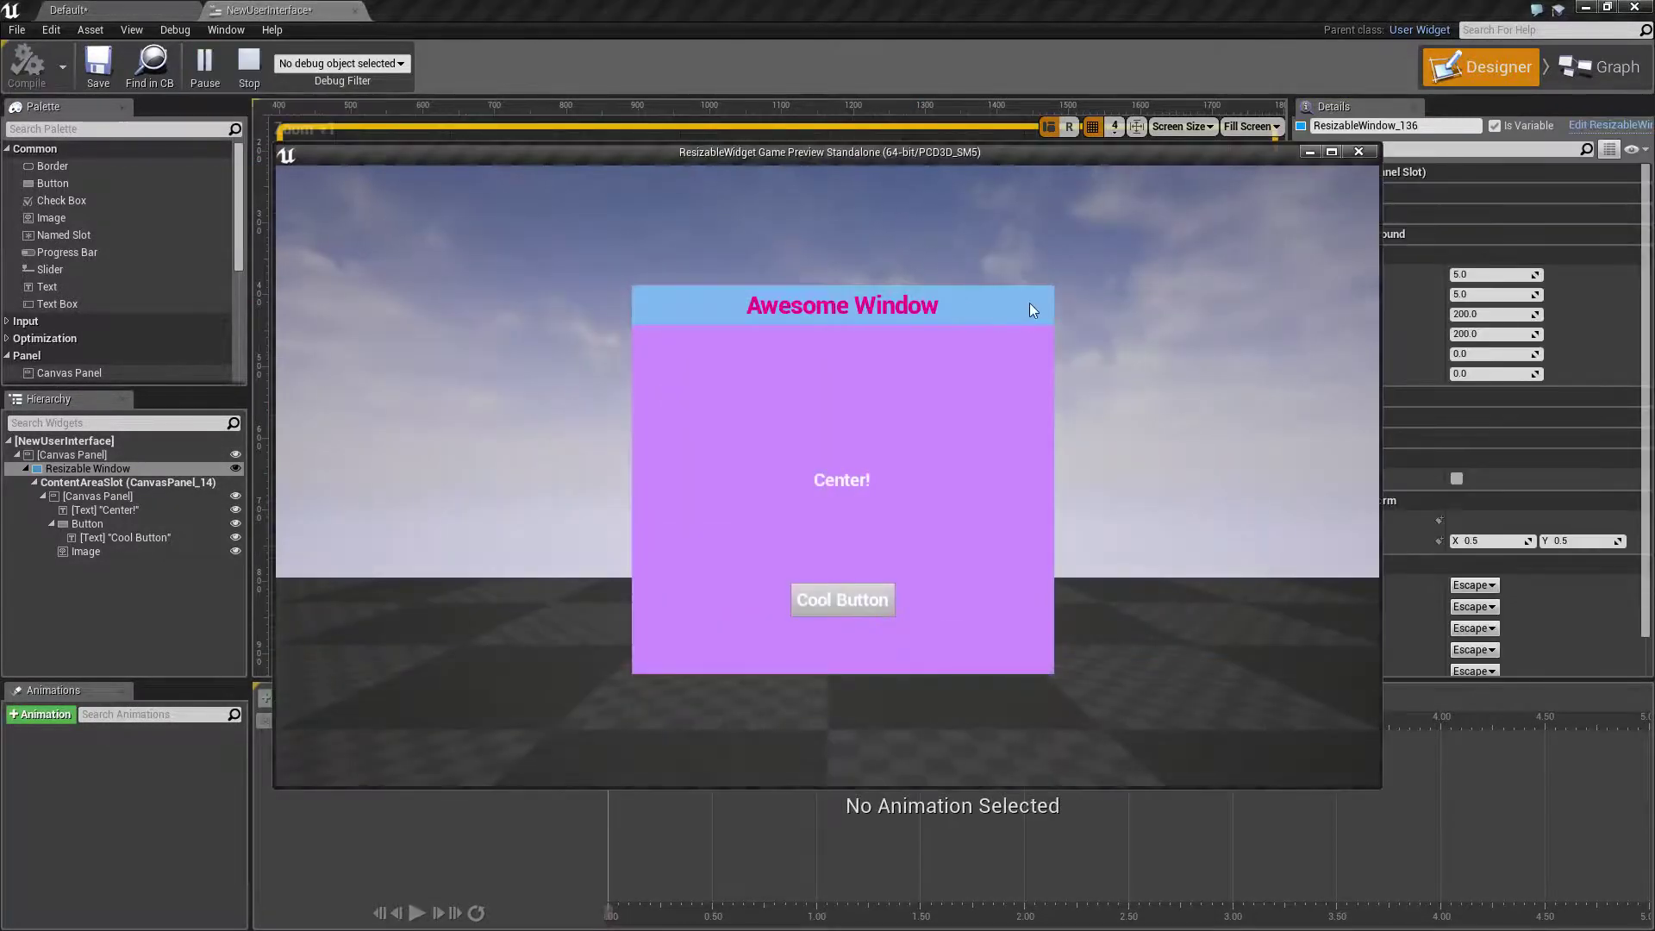
drag(1031, 303, 862, 328)
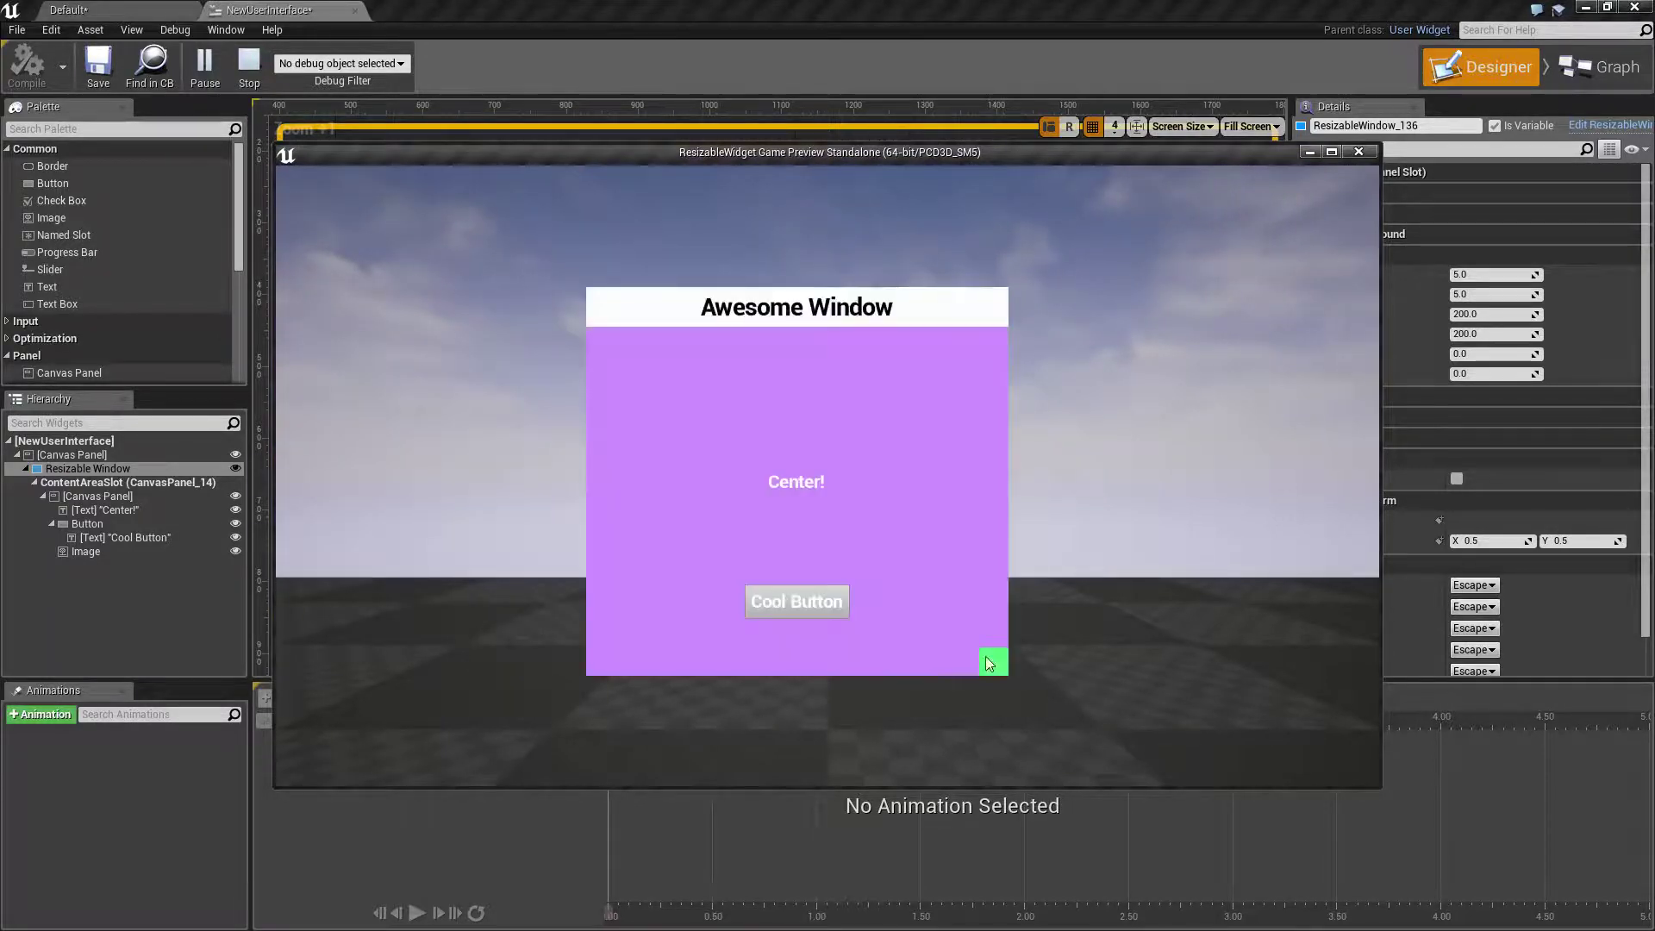
drag(992, 663, 1243, 838)
drag(1104, 751, 882, 426)
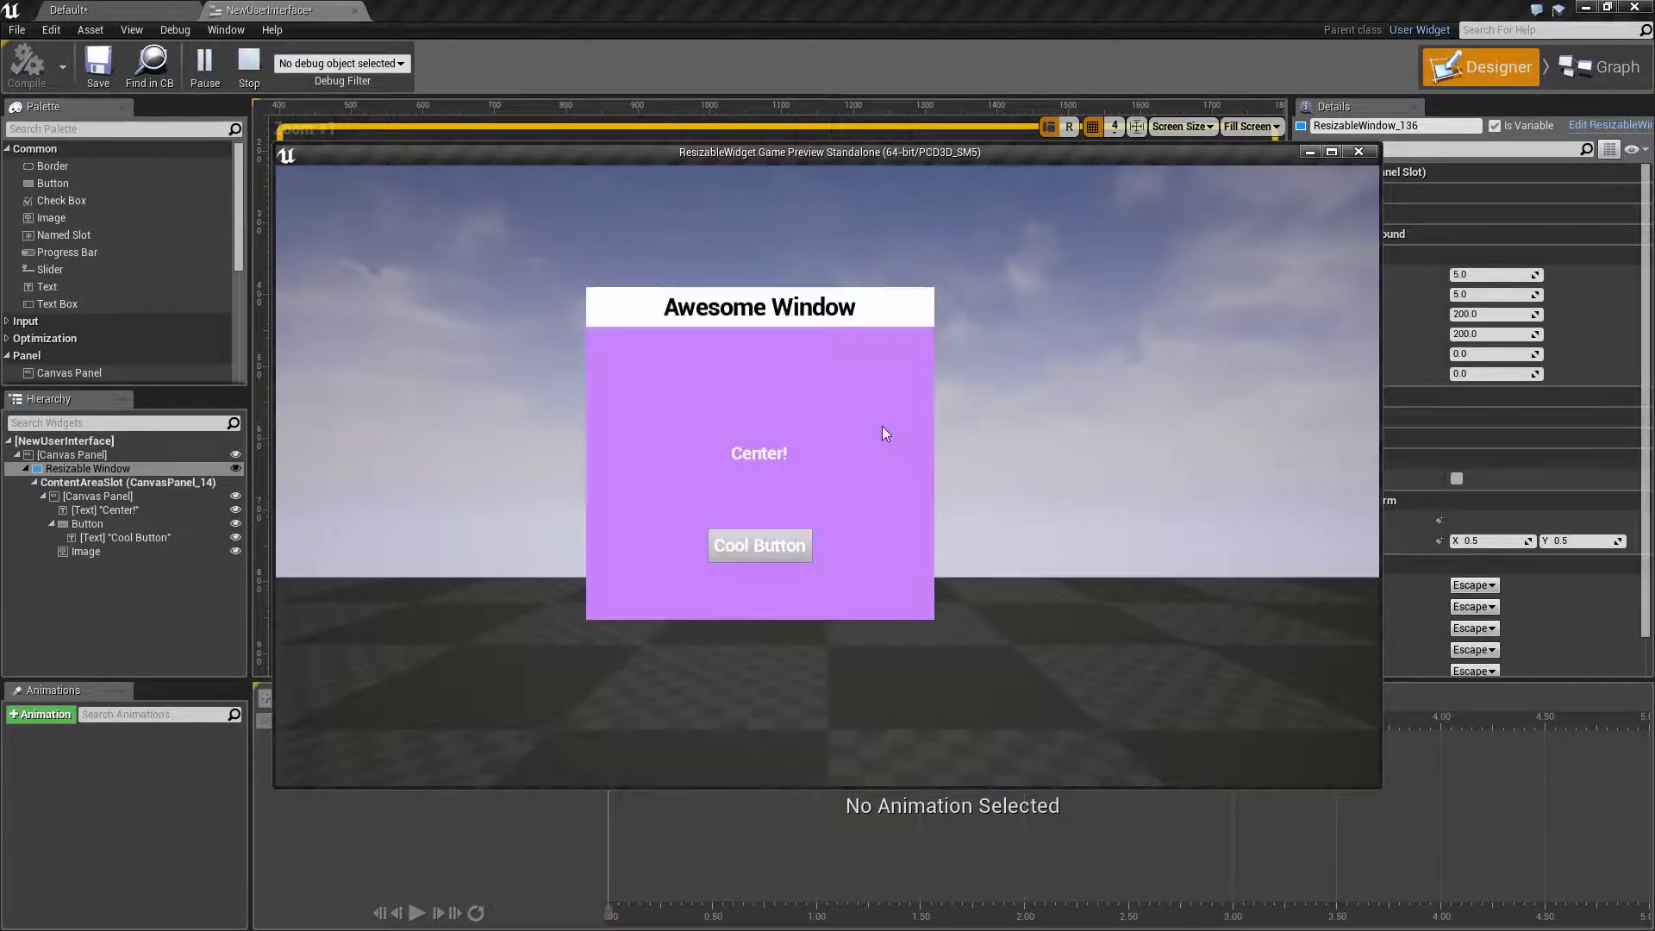
click(1357, 153)
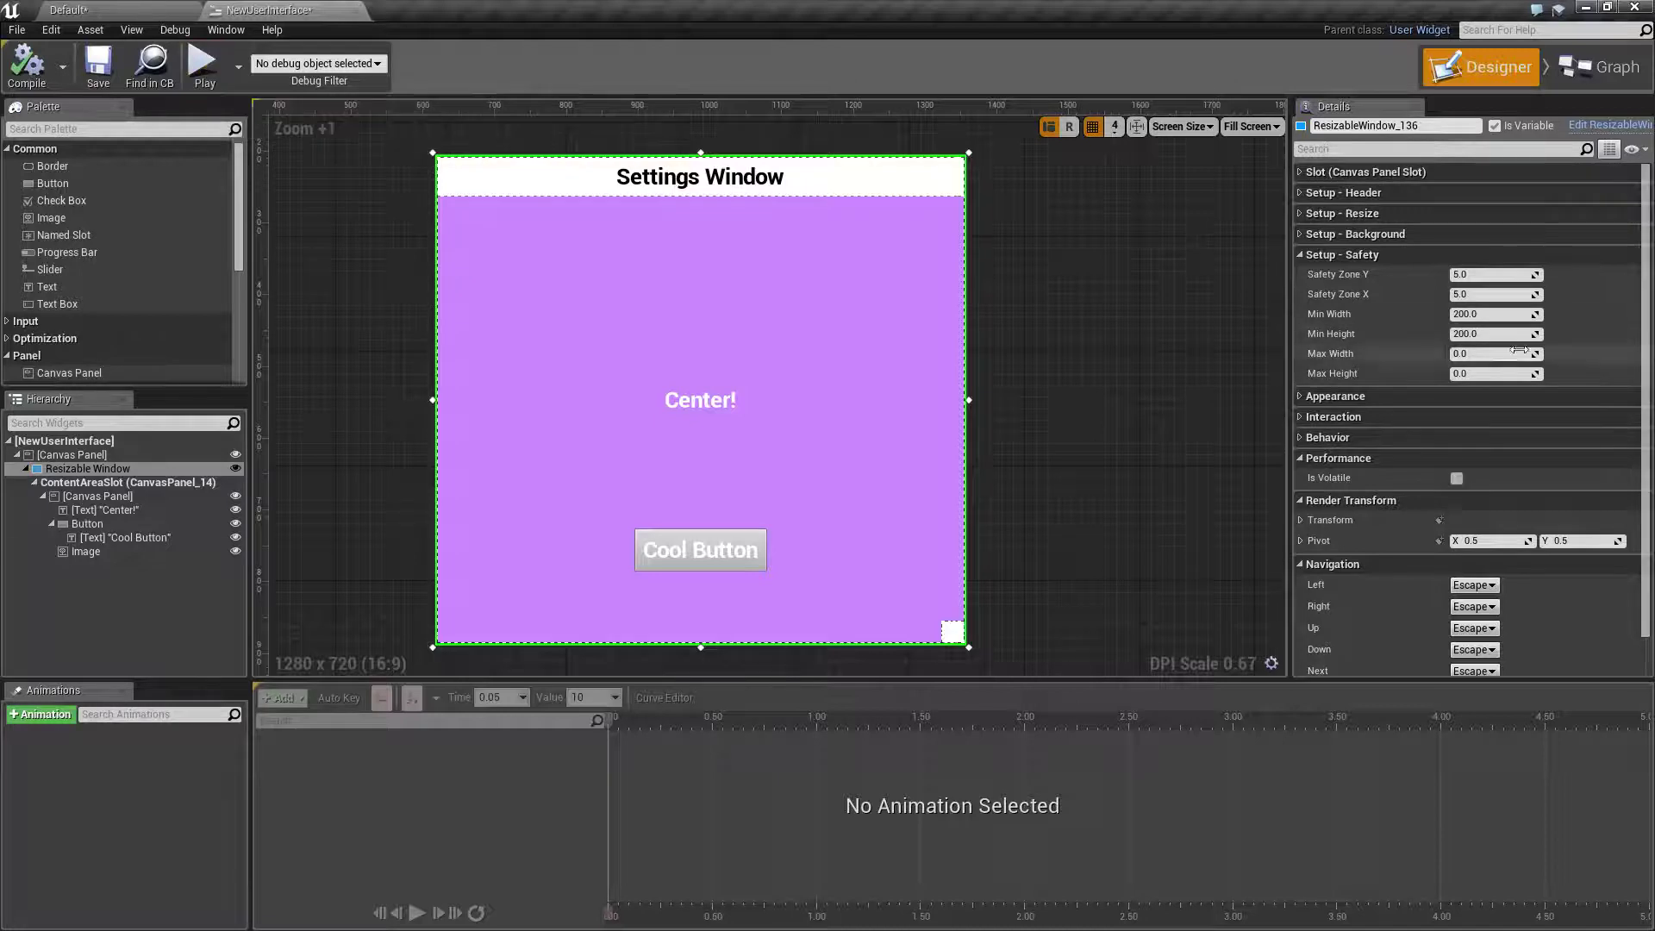
Set the window's Max Width and Max Height to 600.
click(1484, 355)
text(600)
key(Tab)
text(60)
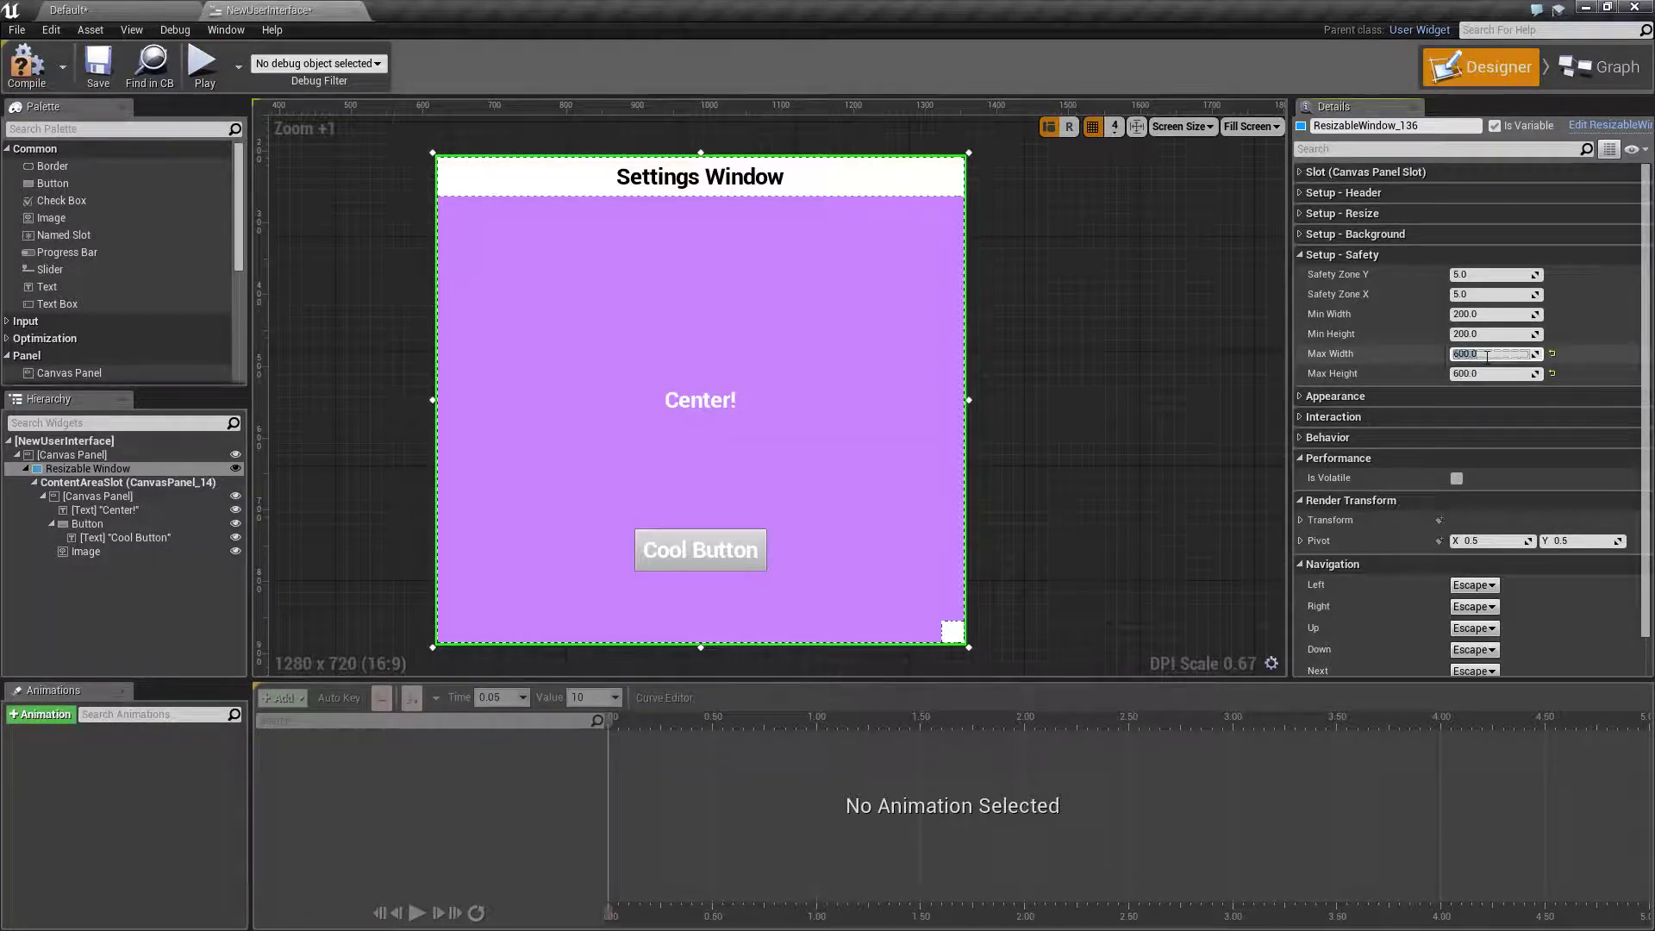
Test the 600 size limits by resizing the window in a game preview.
click(204, 69)
drag(1041, 673, 699, 318)
drag(752, 377, 682, 335)
drag(731, 385, 896, 527)
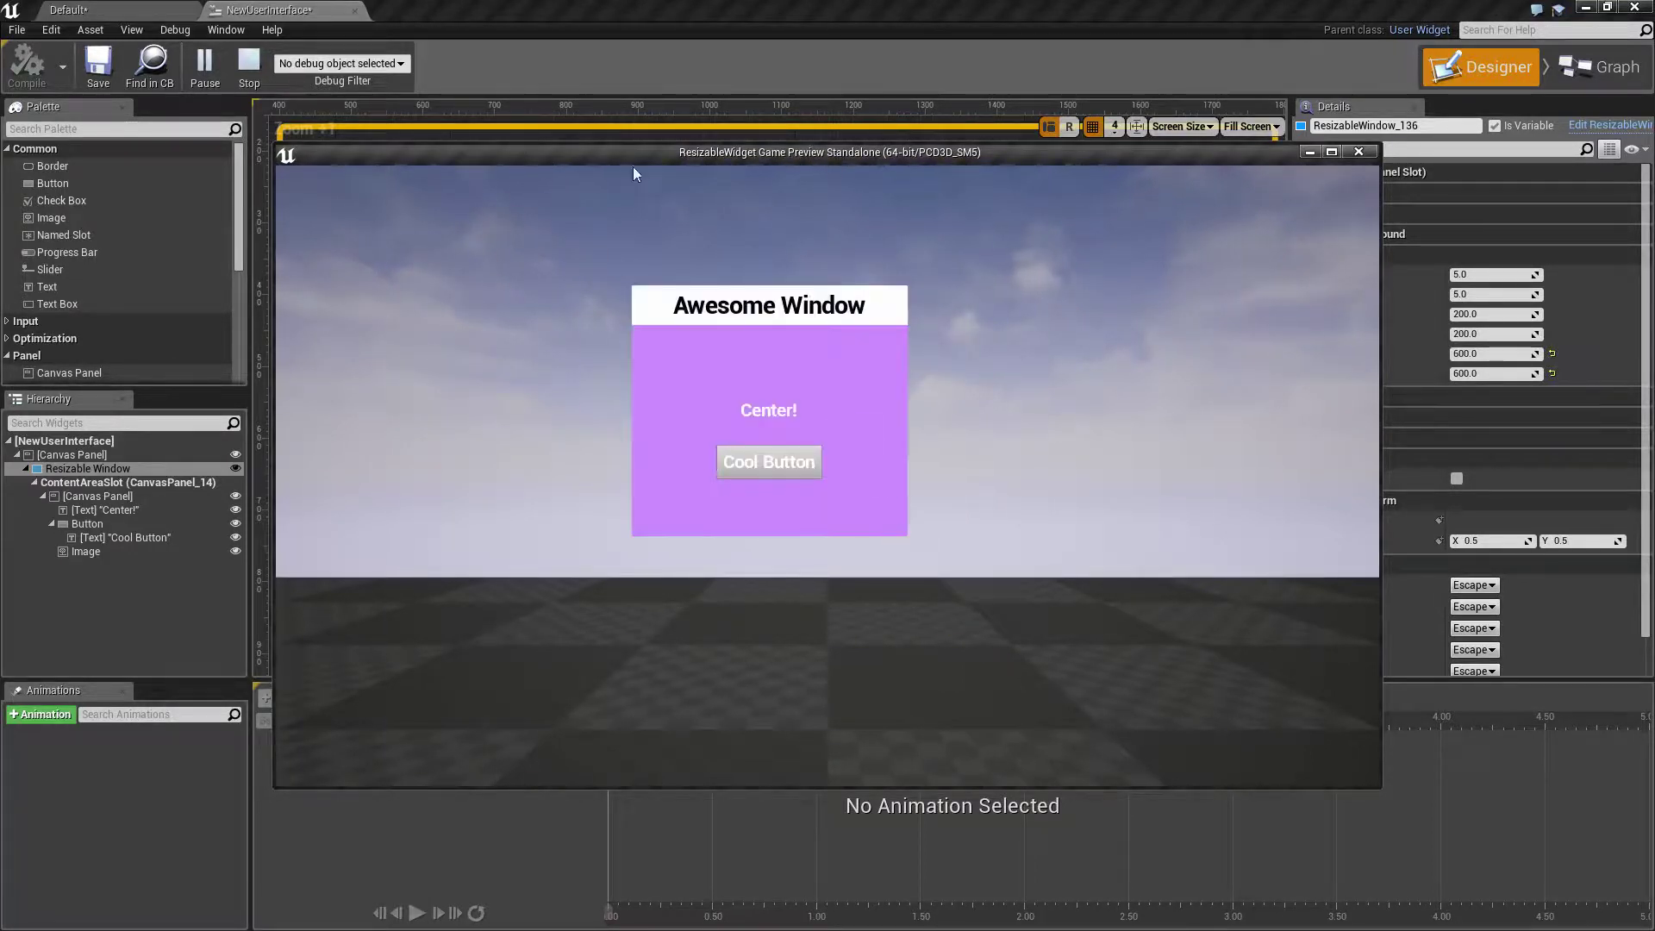
click(250, 62)
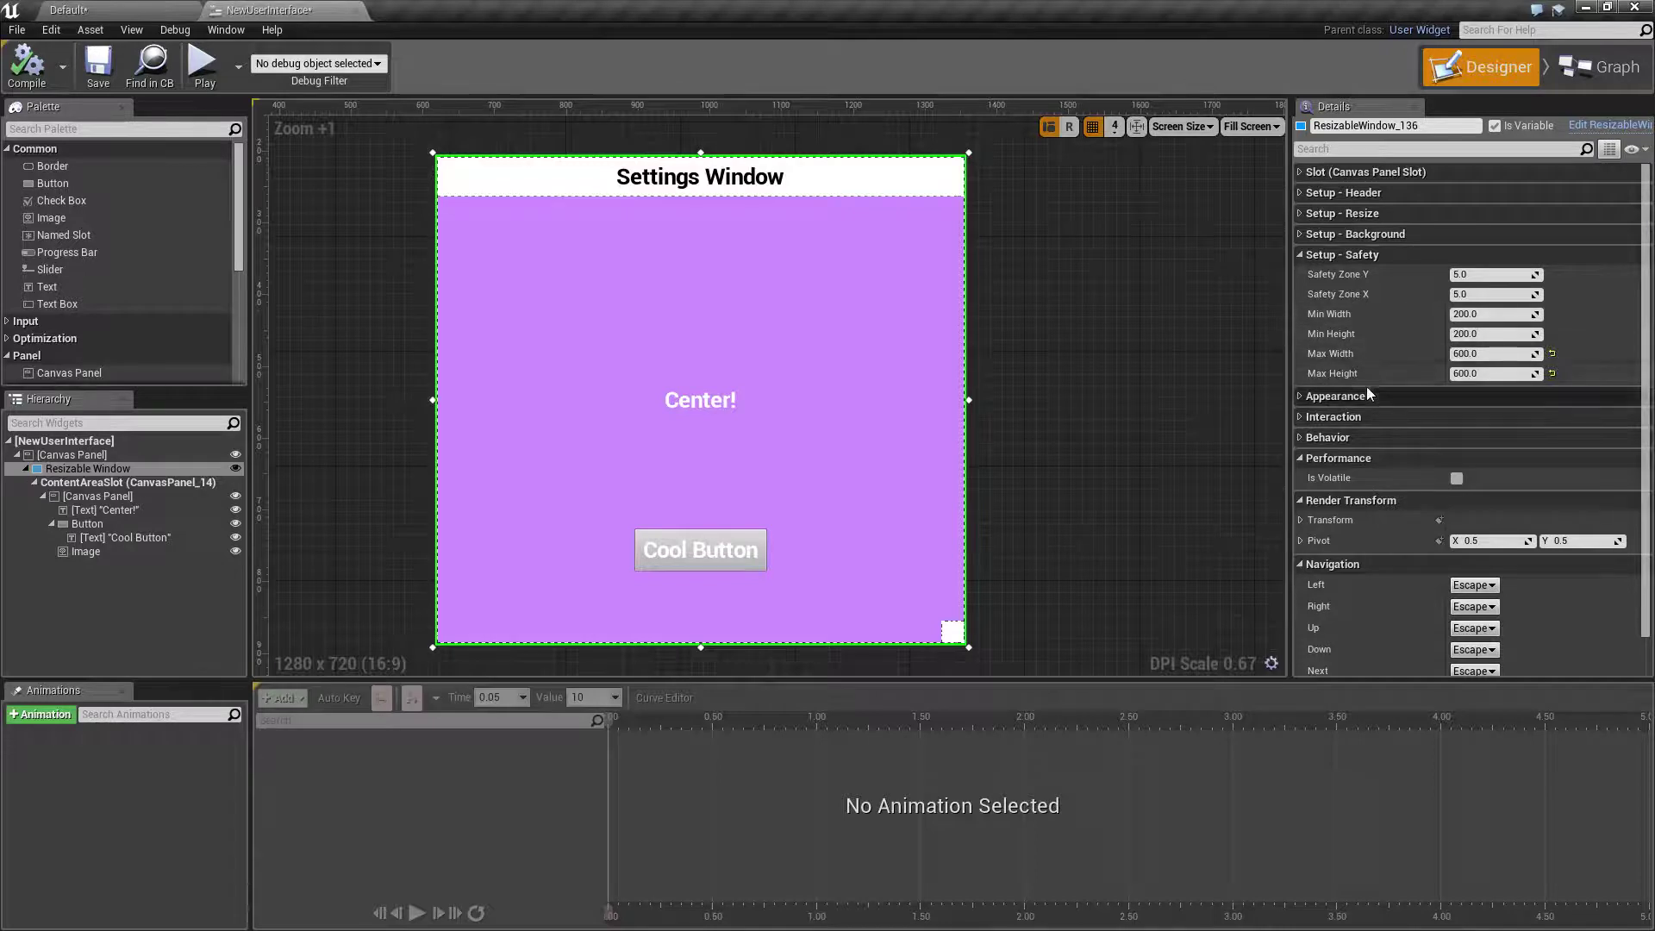
Add a new Button beside the Settings Window and create its OnClicked event.
click(1305, 259)
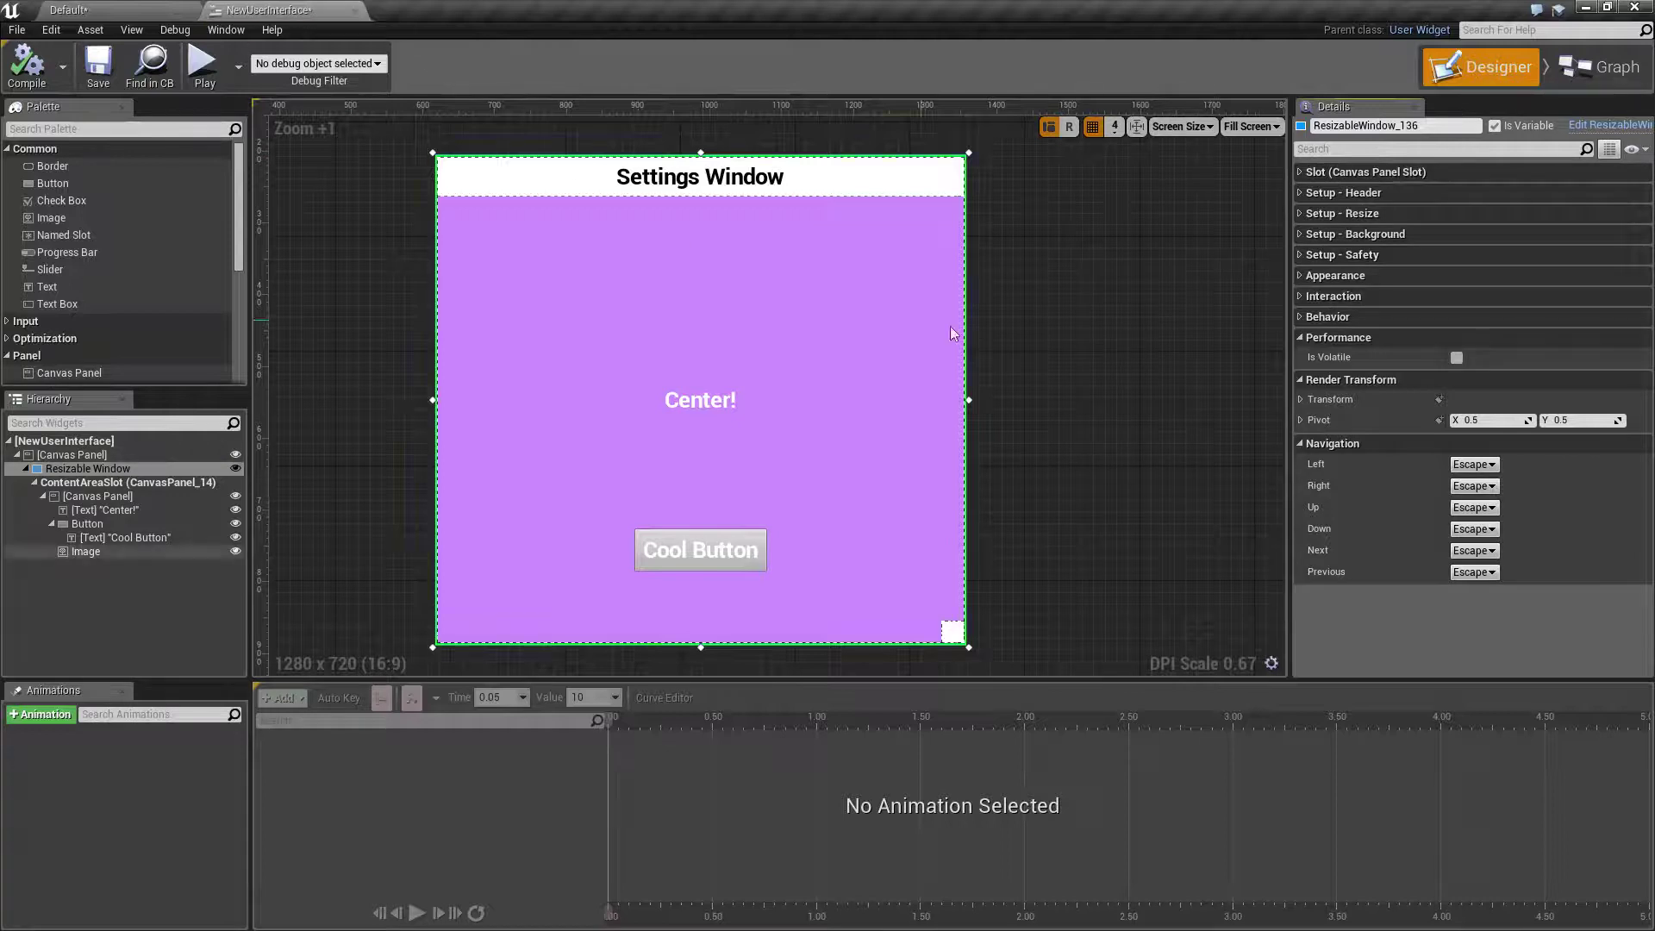
scroll(1037, 386, down, 3)
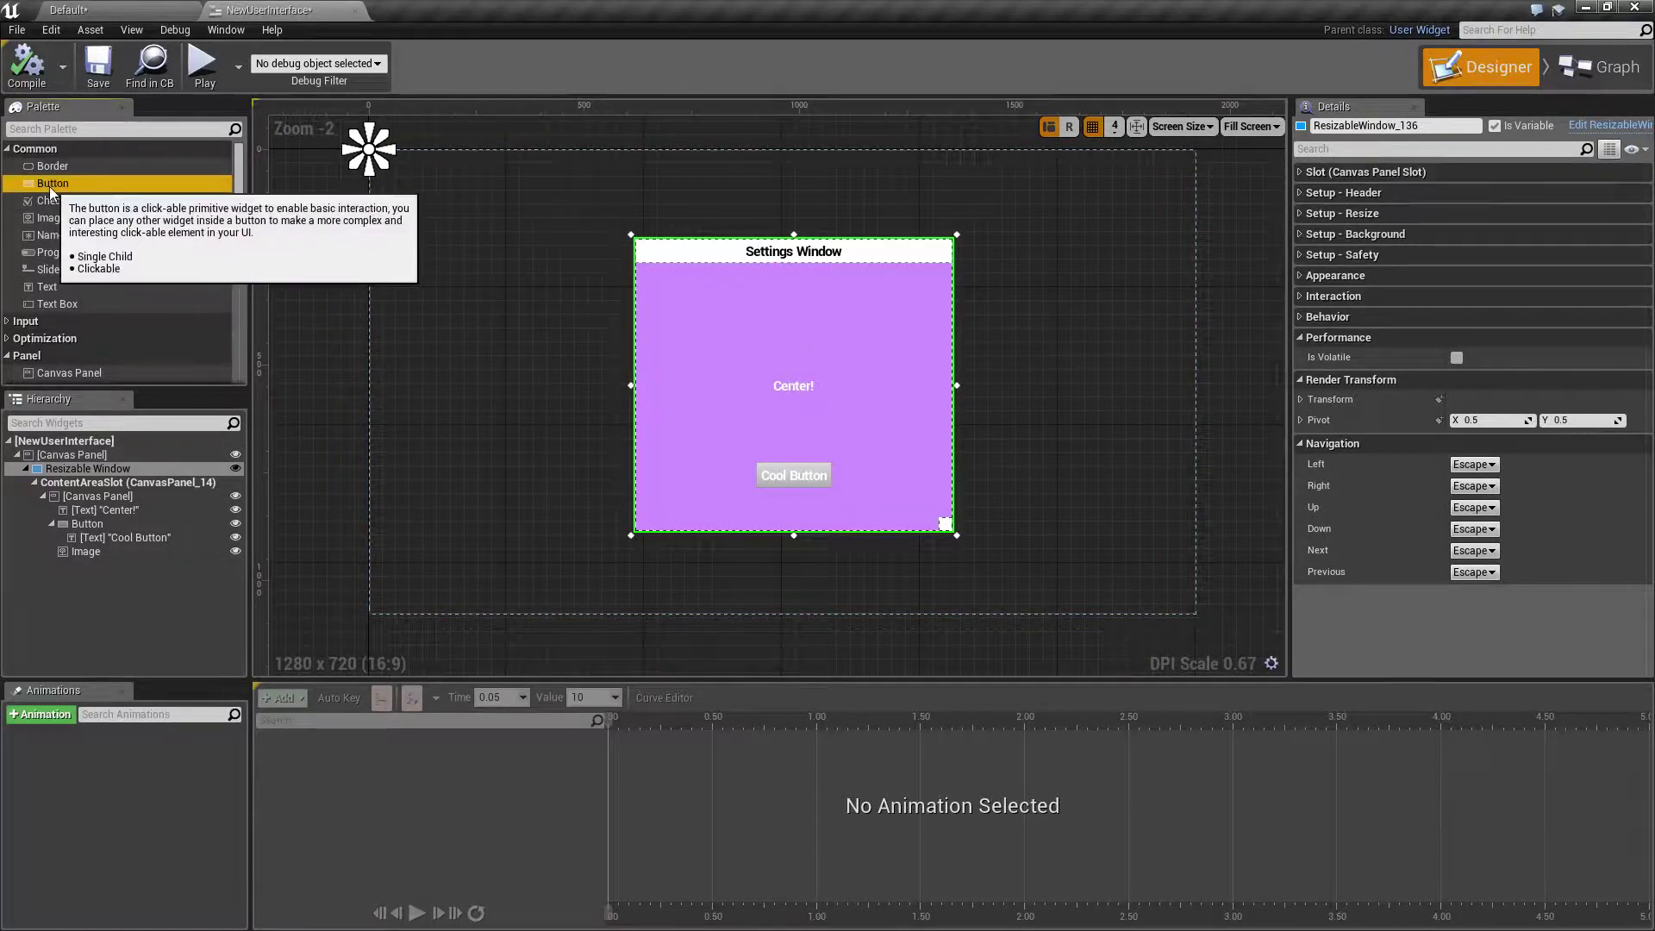
drag(49, 186, 1048, 313)
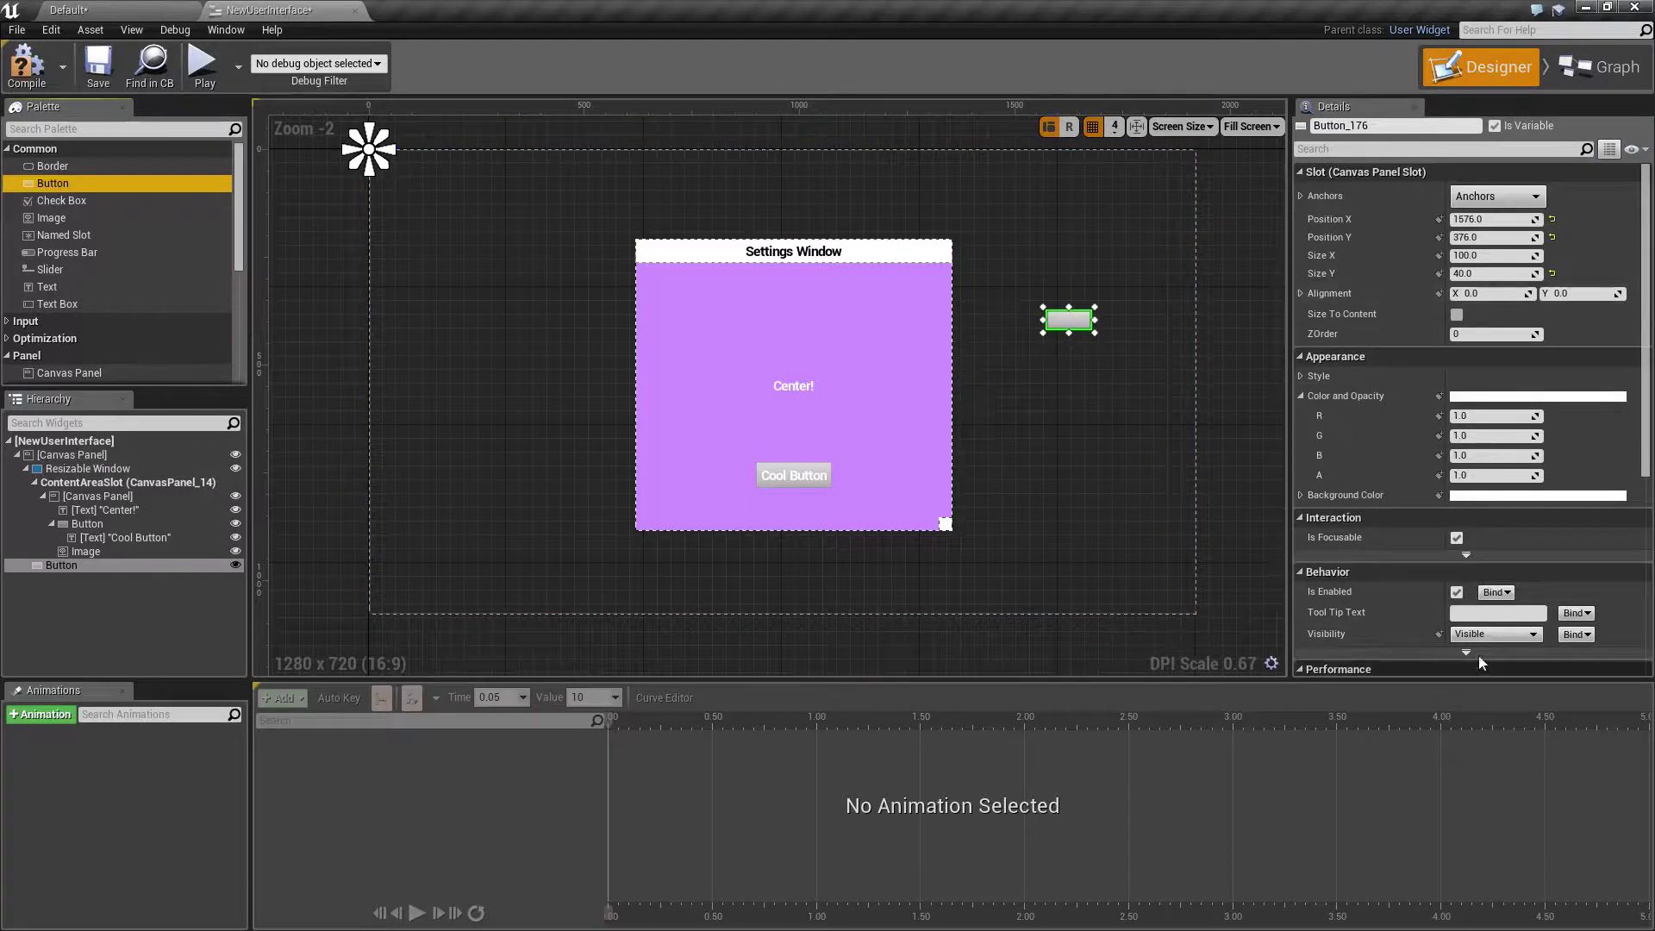
scroll(1476, 630, down, 5)
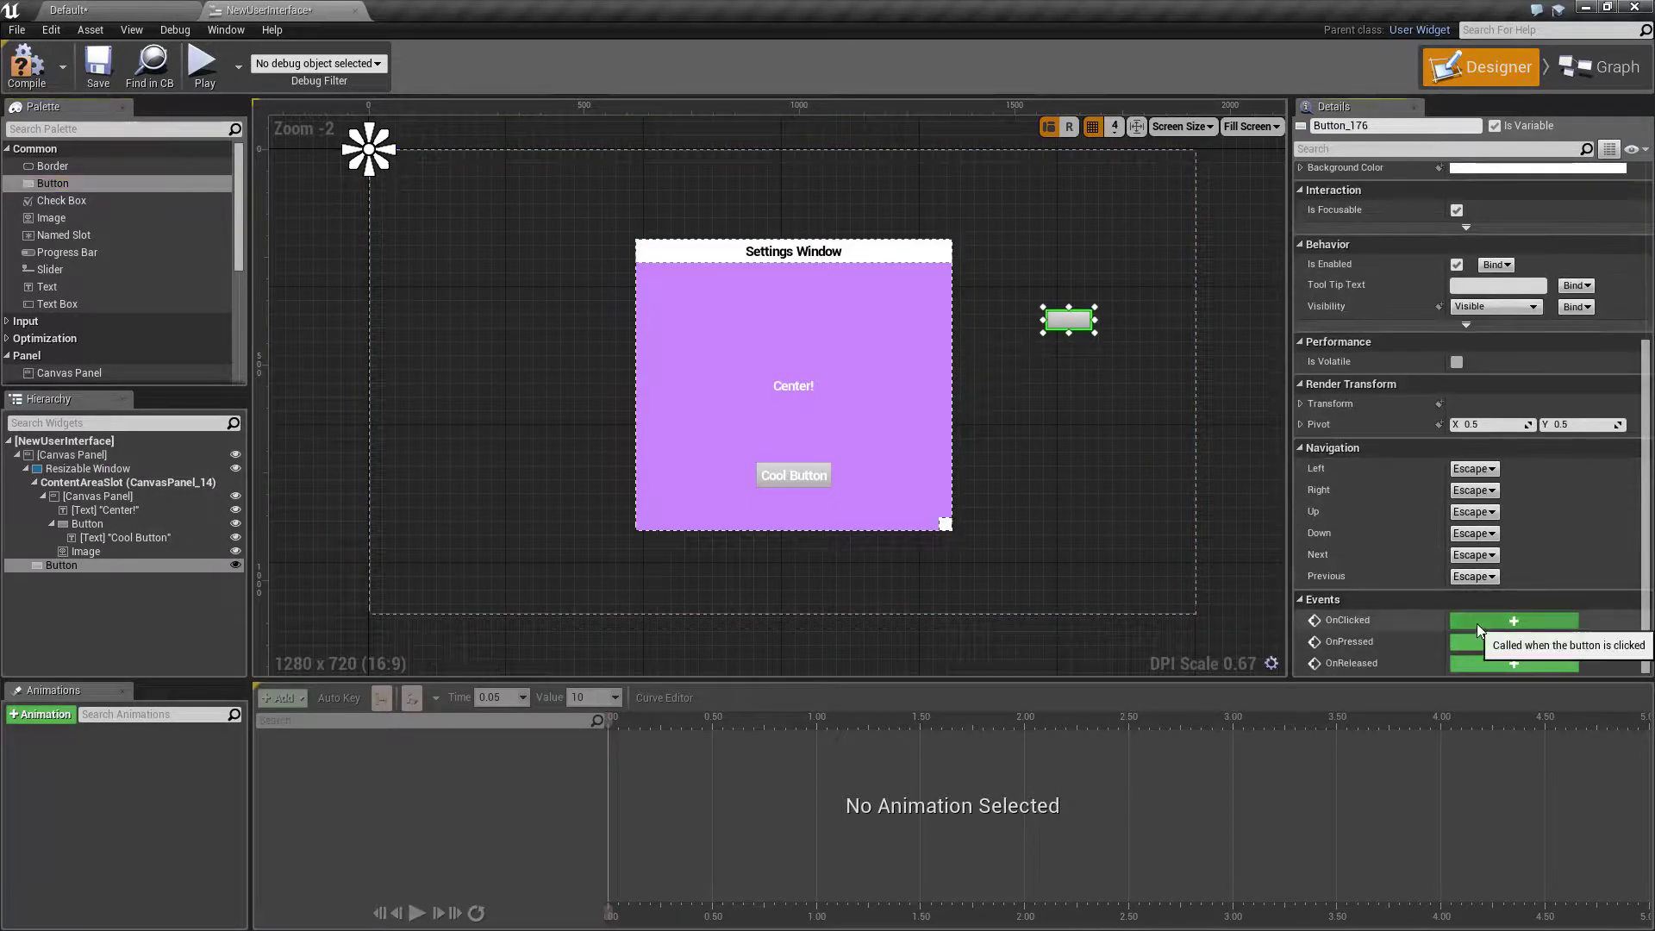
click(1477, 621)
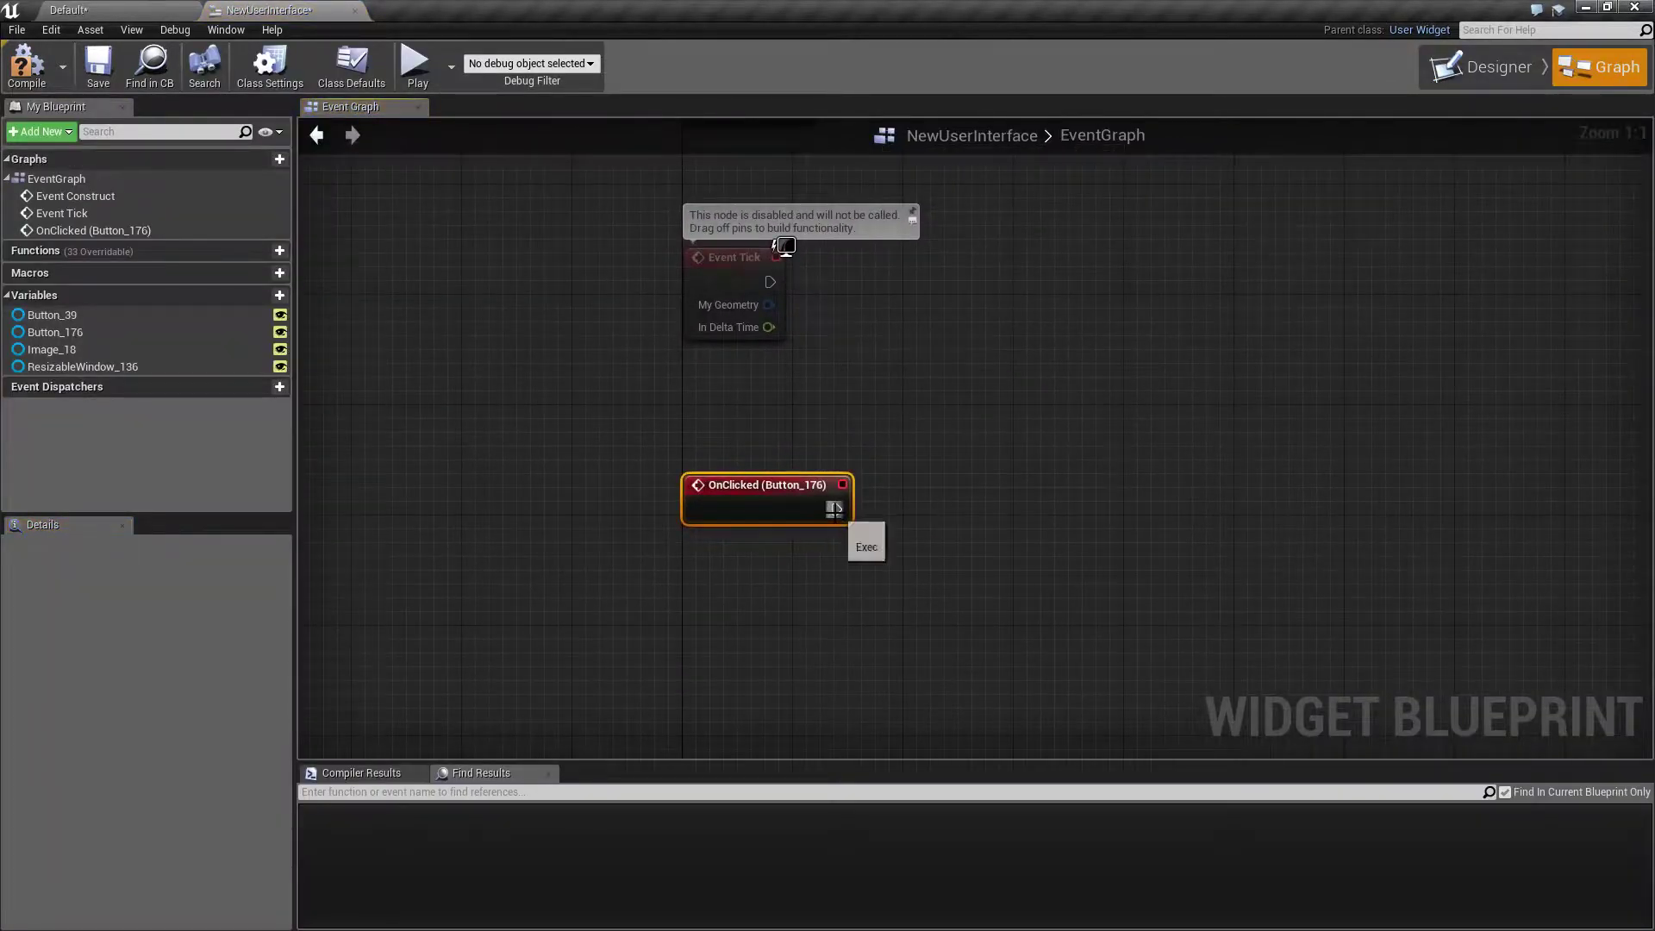
Add a Toggle Drag Enabled node targeting ResizableWindow_136 beside OnClicked, then close the widget blueprint.
drag(76, 366, 802, 634)
click(807, 640)
drag(907, 640, 984, 544)
text(toggle)
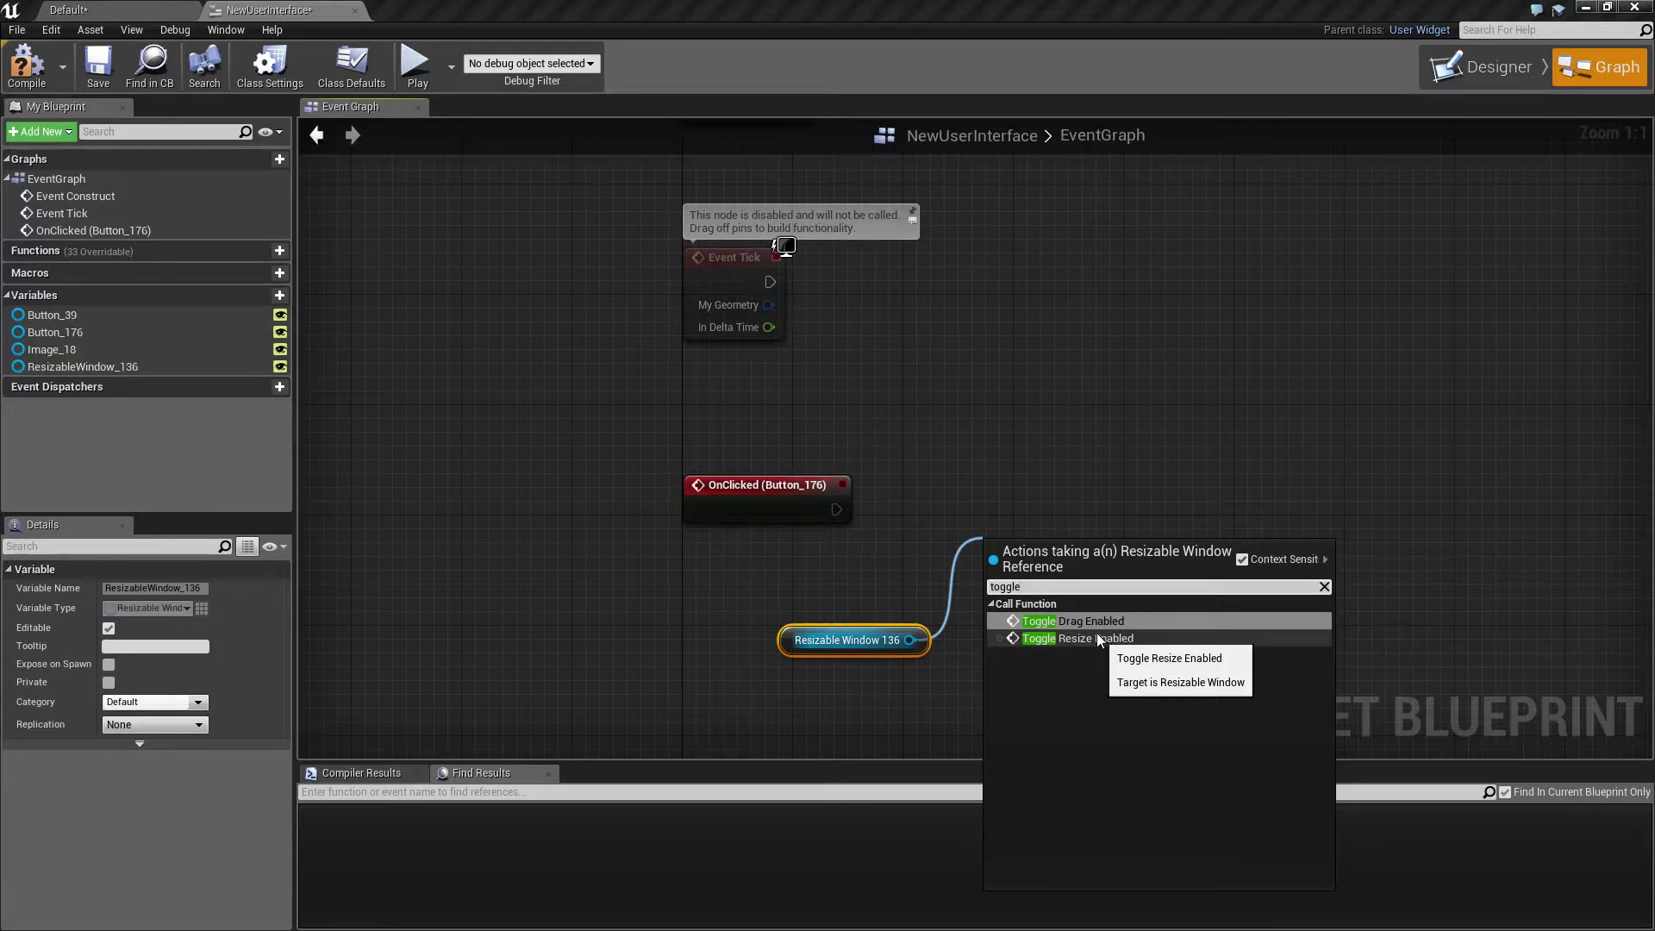
click(1084, 621)
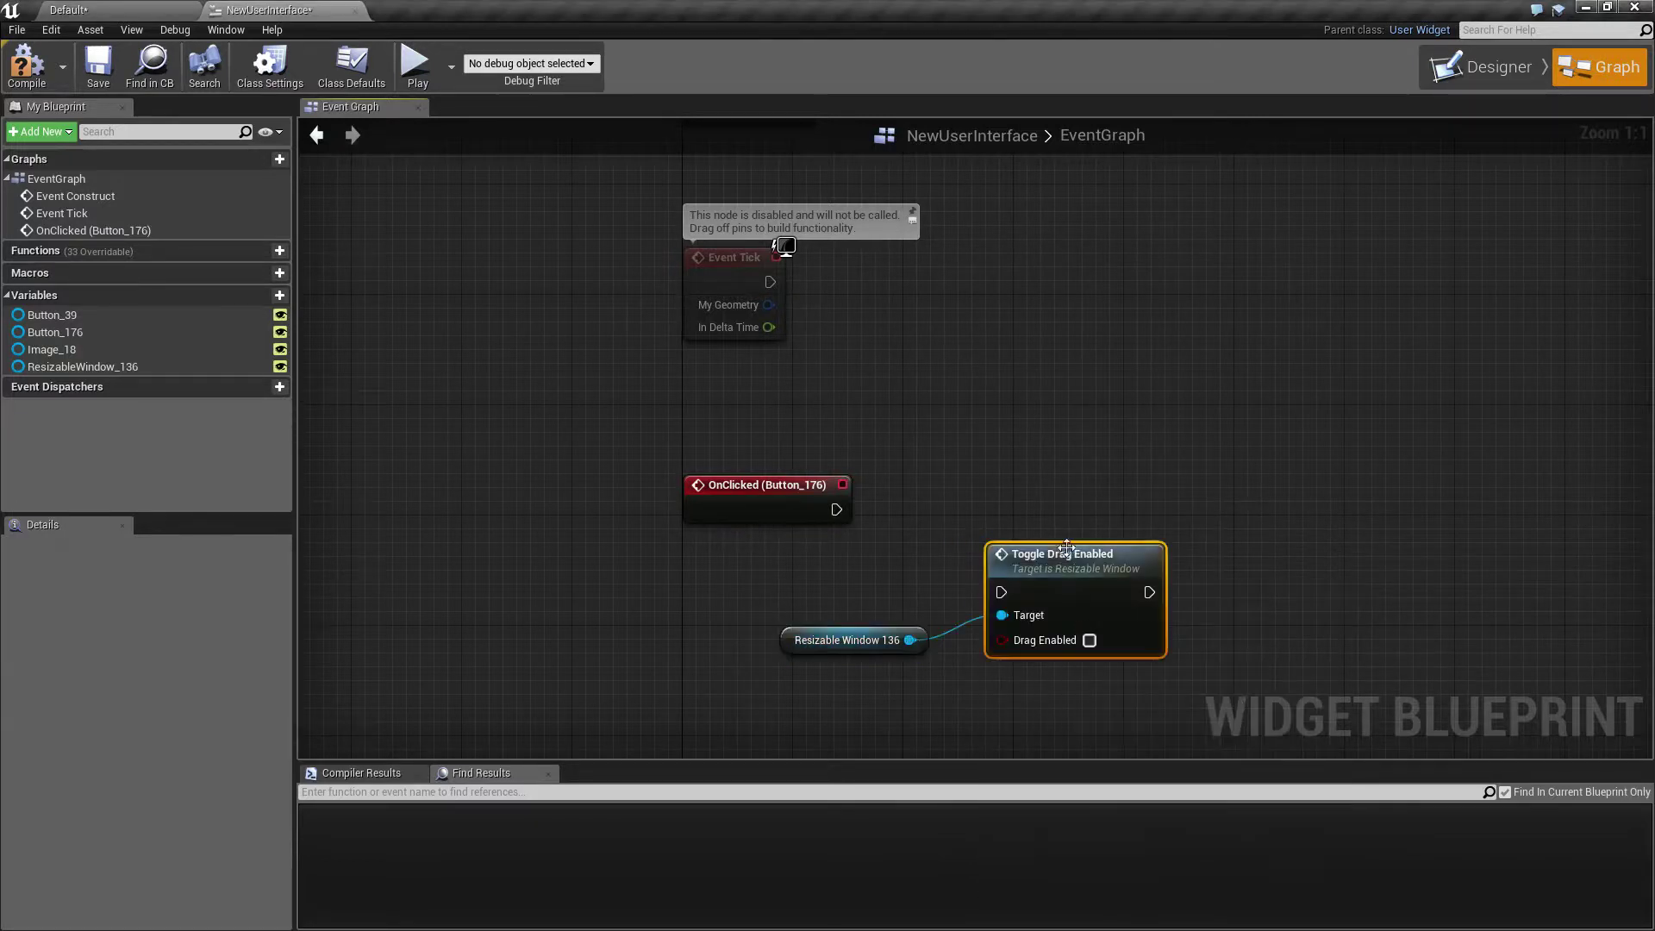
drag(1057, 554, 1057, 429)
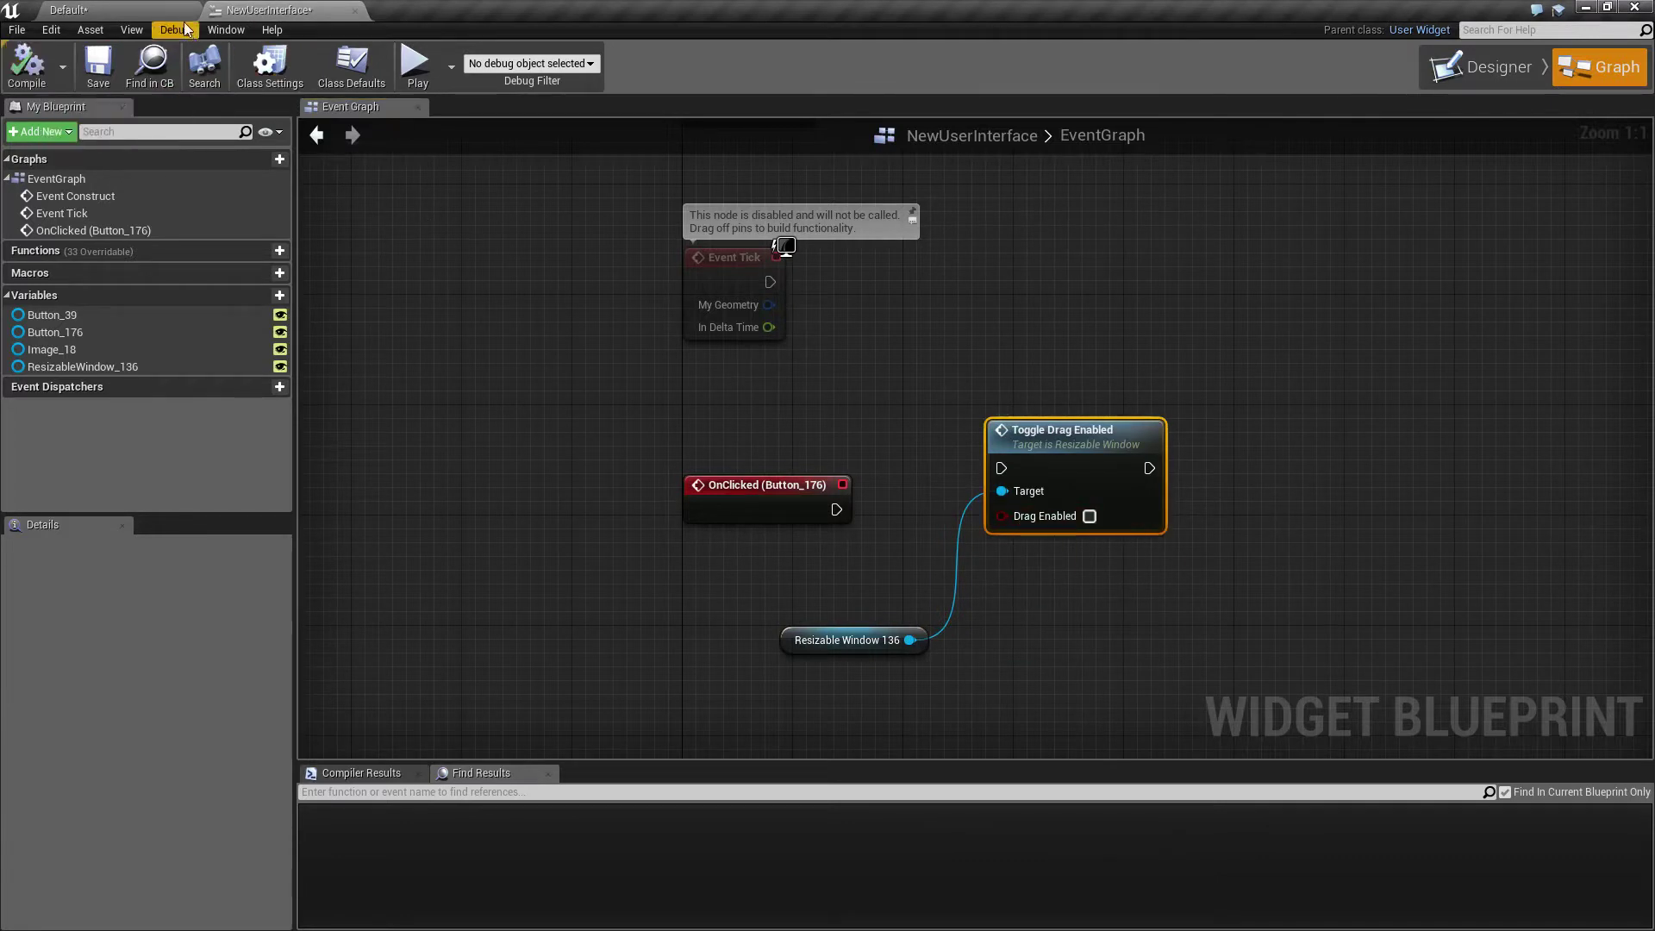
click(355, 11)
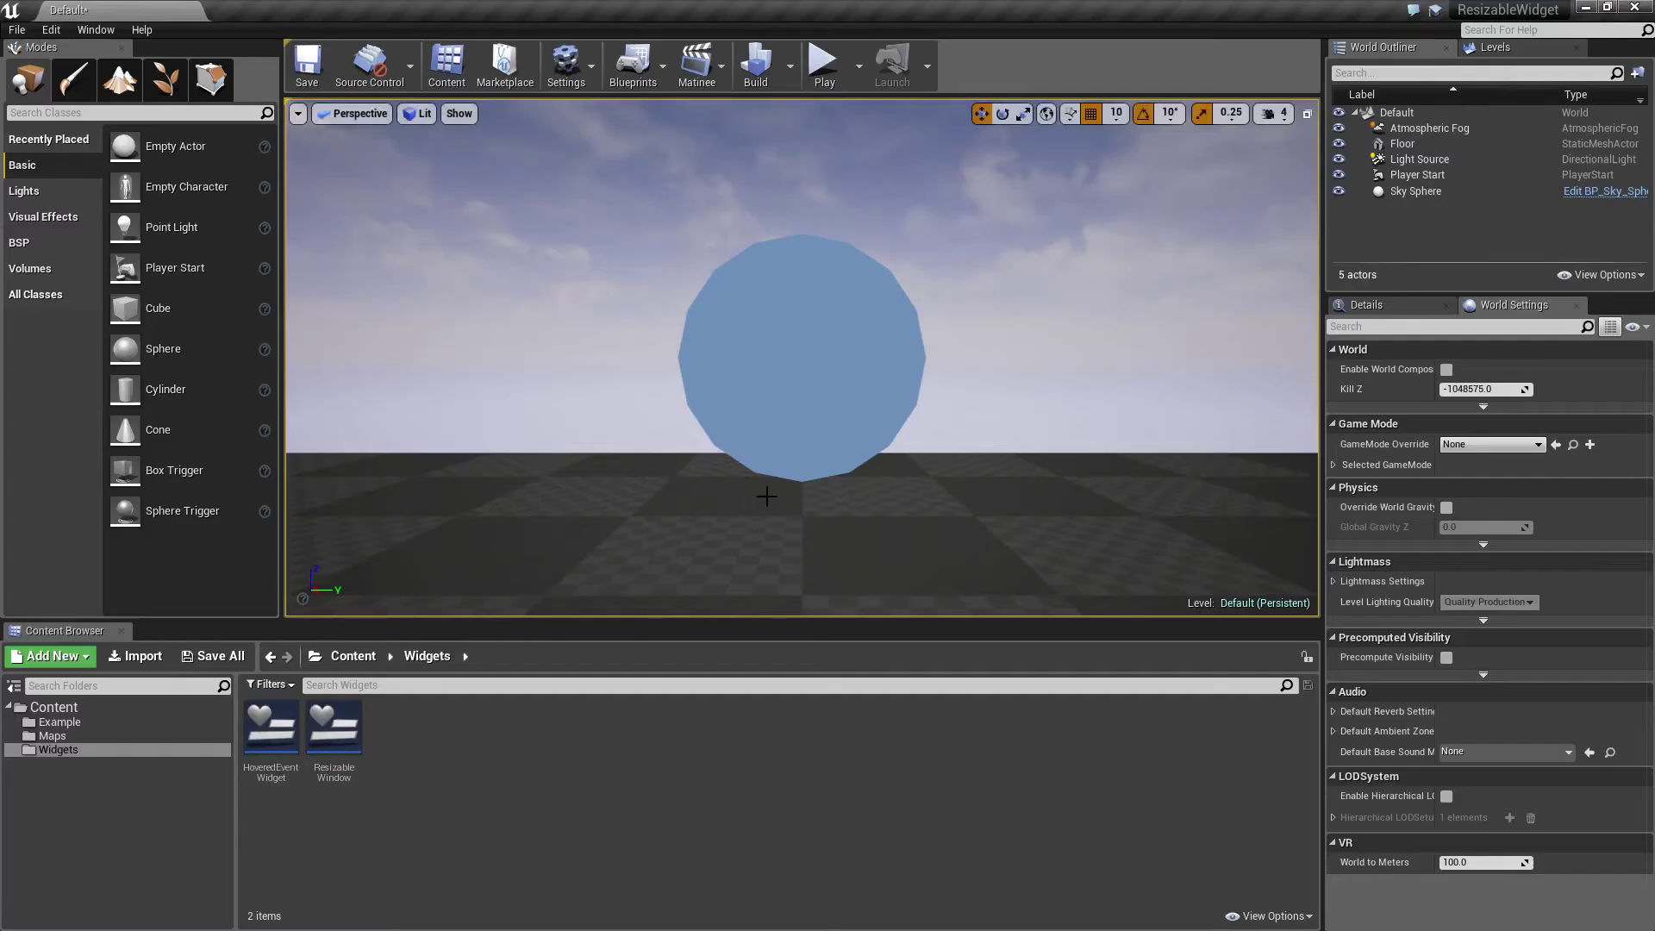